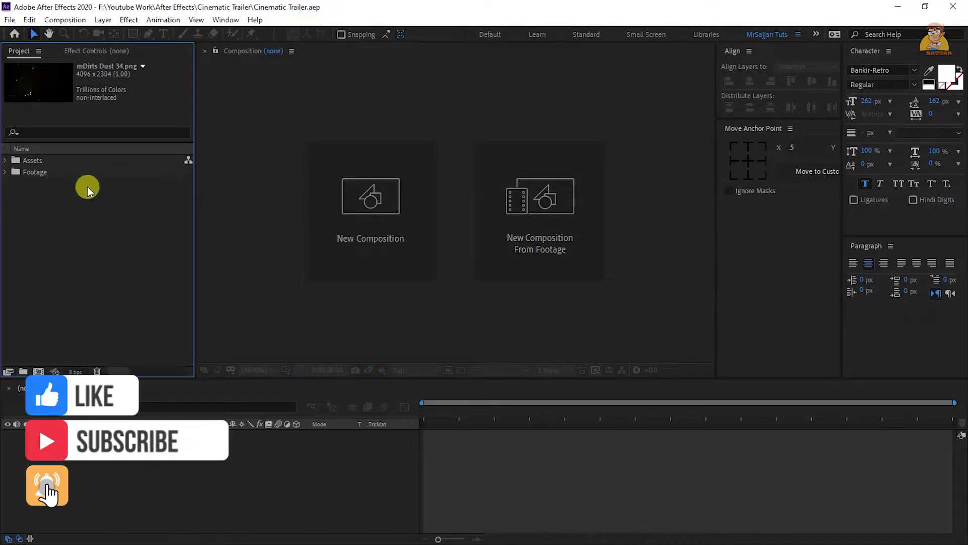
- Create a new composition named Main Composition with a duration of 30 seconds
left_click(87, 186)
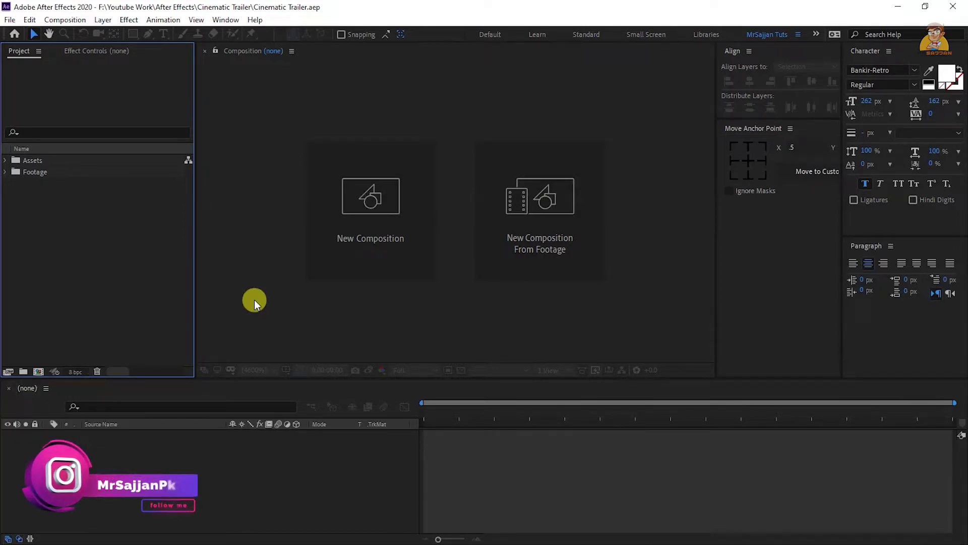
left_click(327, 250)
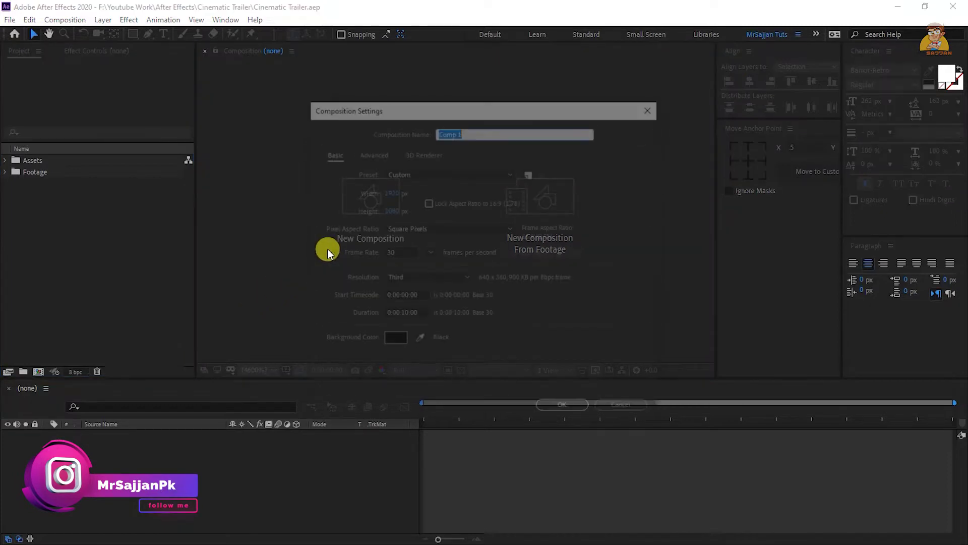
type("Main Com")
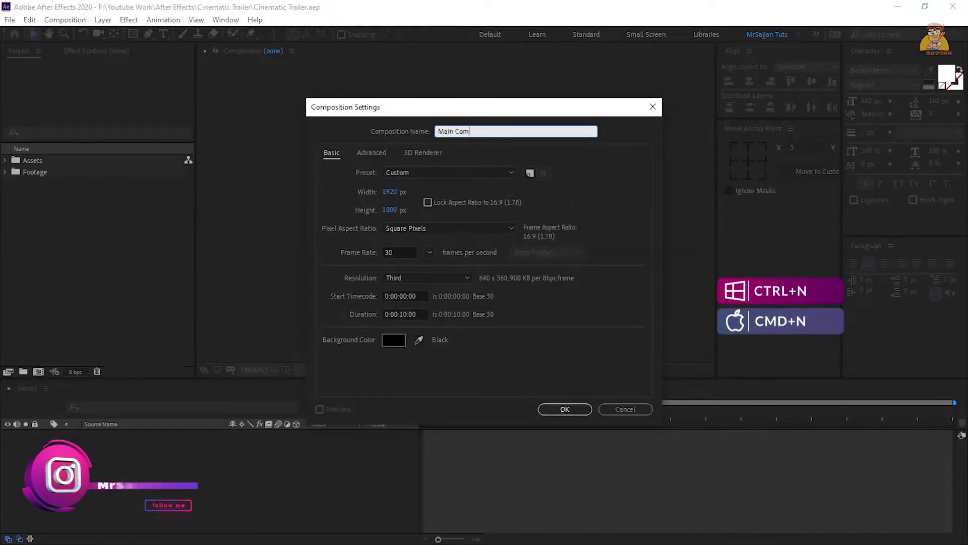
type("position")
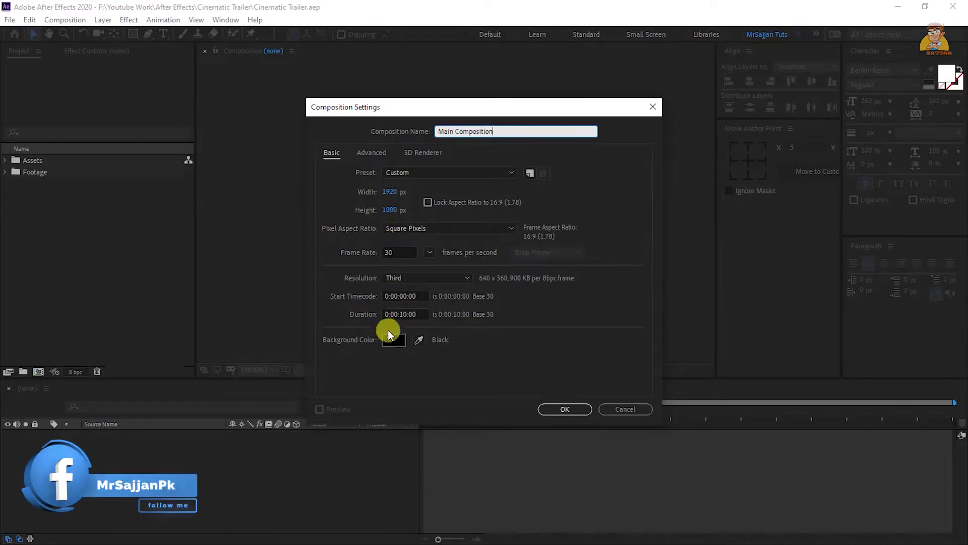
left_click(403, 314)
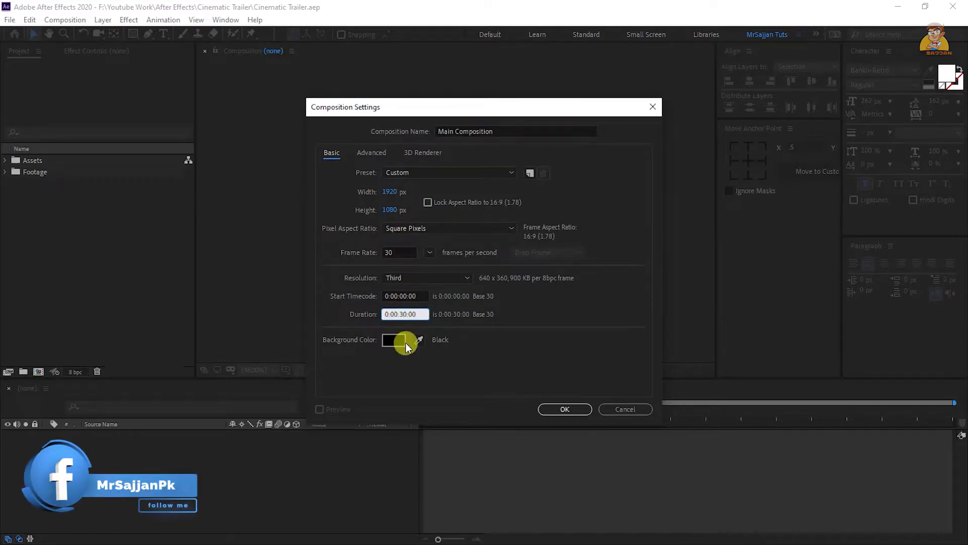
left_click(561, 411)
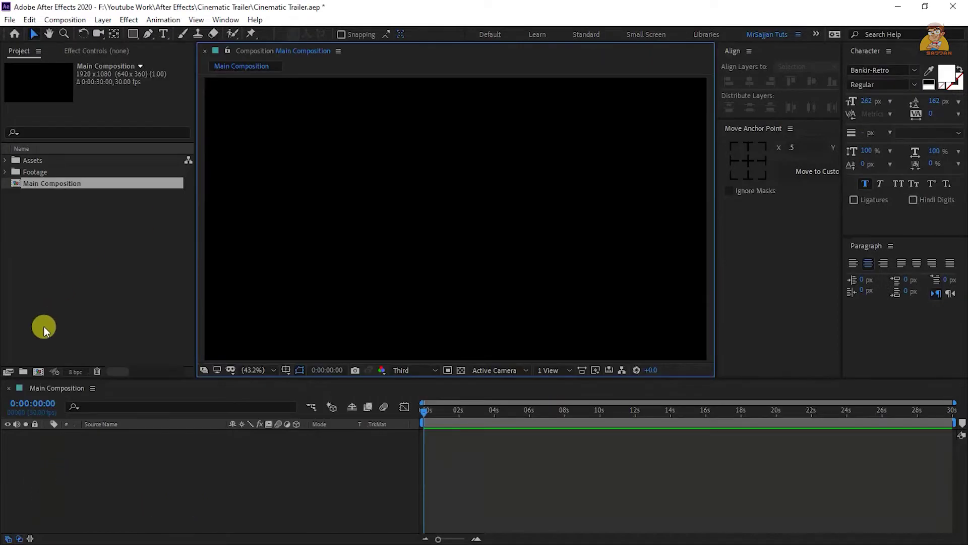
- Create another composition named Text_01 with a duration of 10 seconds
left_click(39, 371)
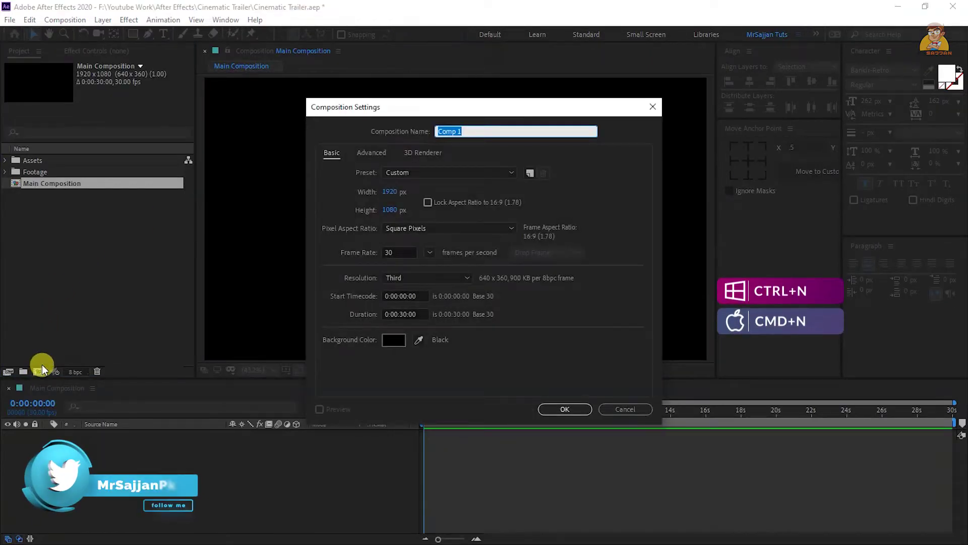
type("Text_01")
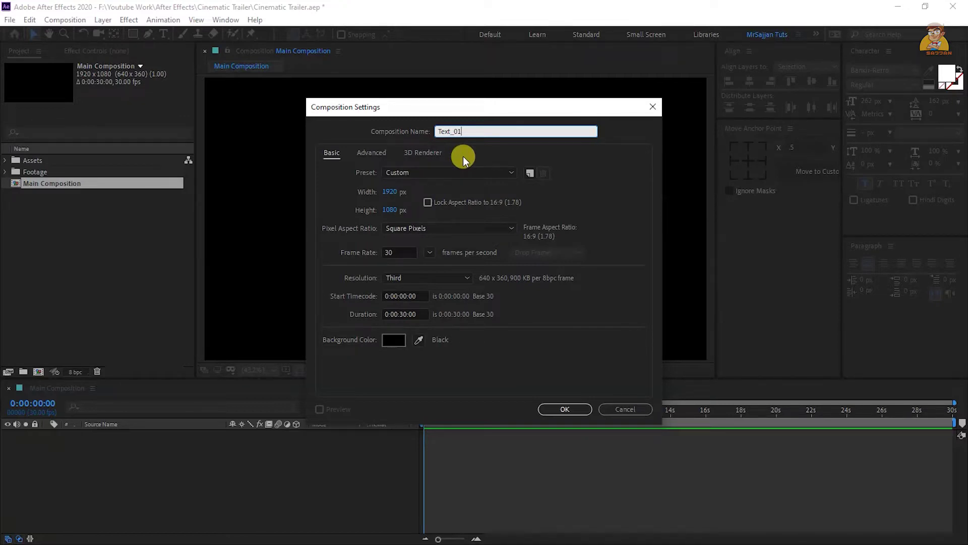
left_click(409, 313)
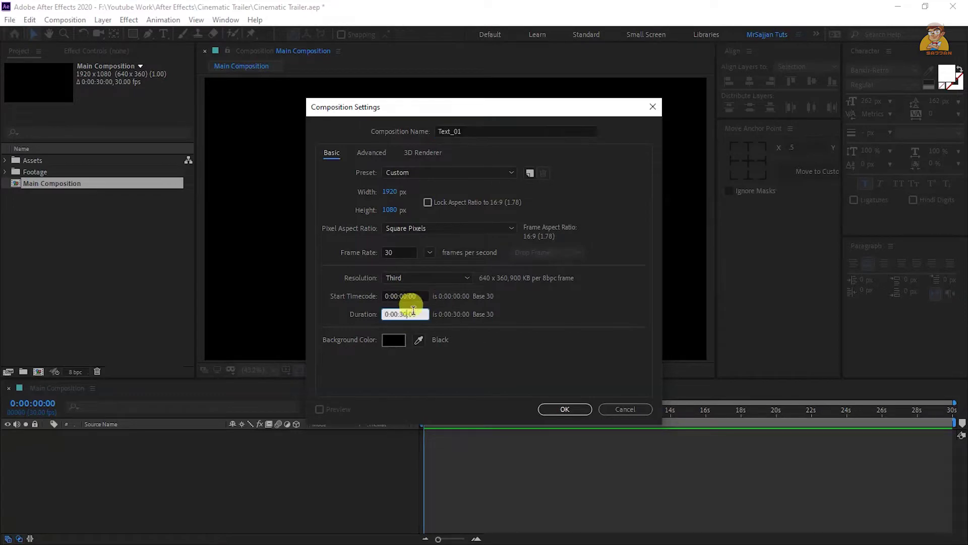
key("BackSpace")
key("BackSpace")
type("10")
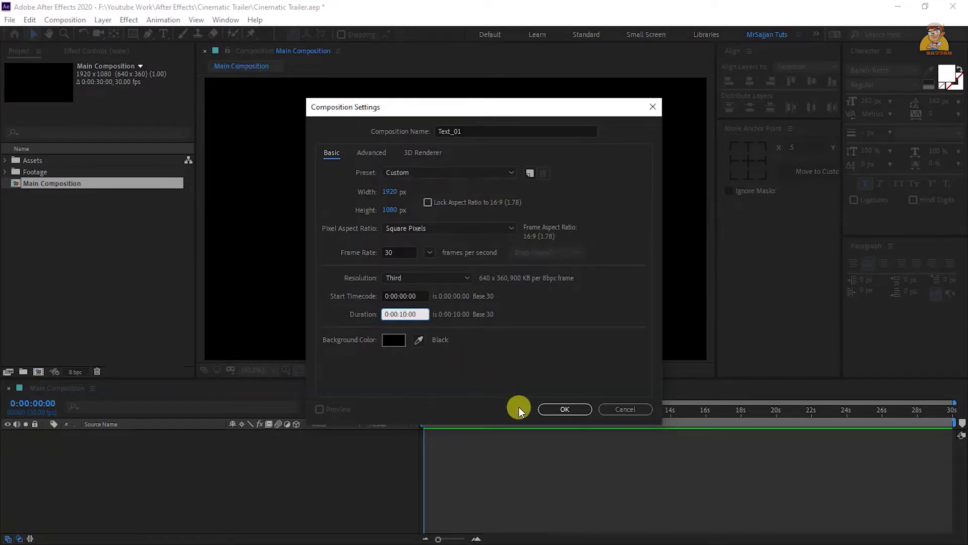
left_click(567, 408)
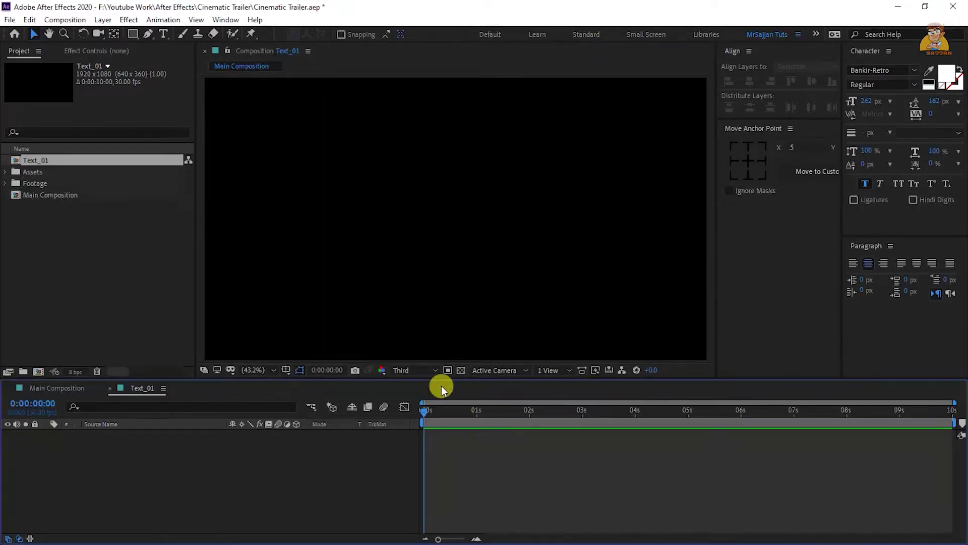
- Show the Title/Action Safe guides and add a text layer reading "this" in the Text_01 composition
left_click(286, 370)
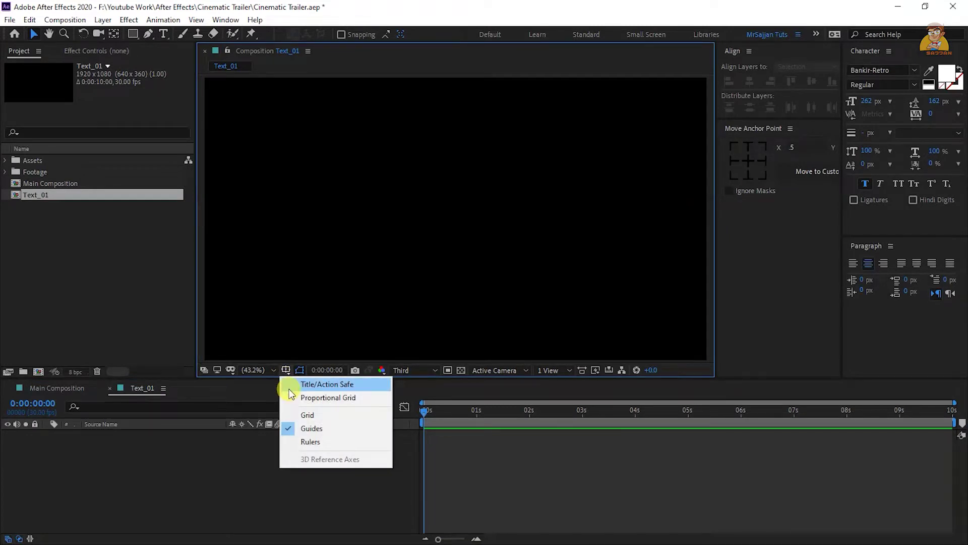
left_click(323, 384)
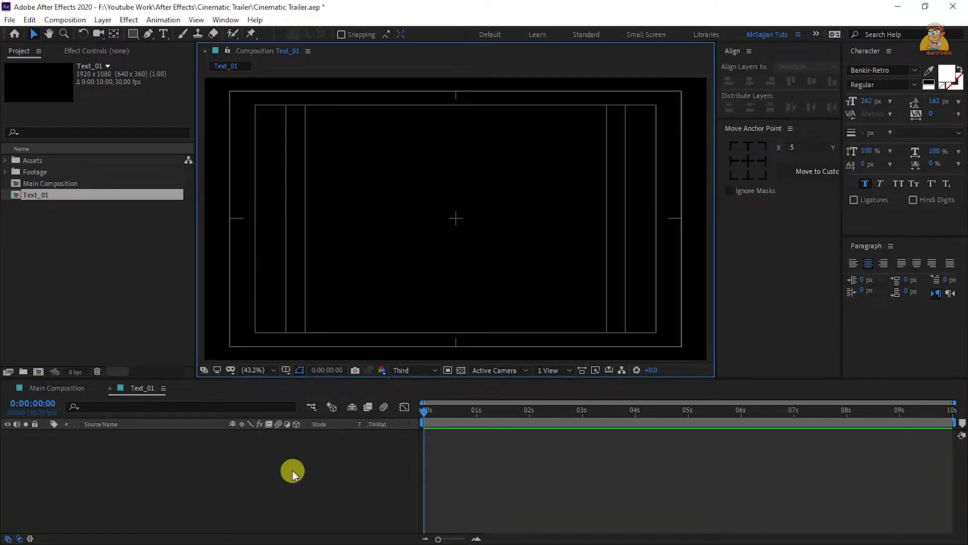
left_click(163, 34)
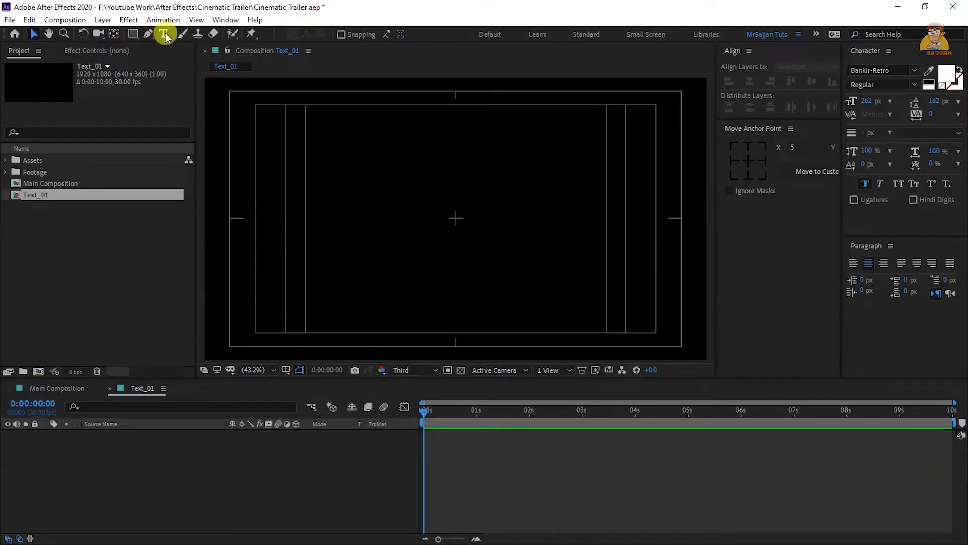
left_click(395, 211)
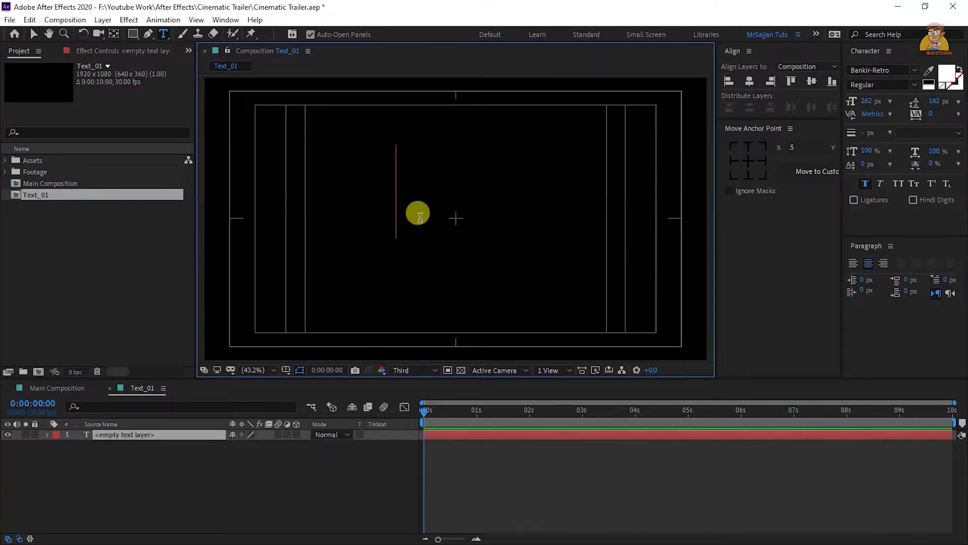
type("this")
key("ctrl+a")
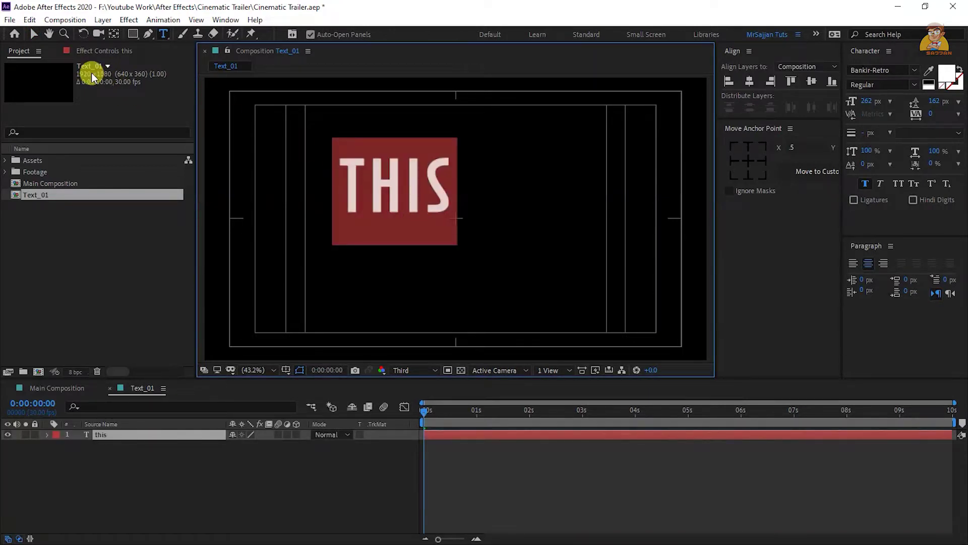
- Set the THIS text size to 170 px and center the text horizontally in the composition with a centered anchor point
left_click(746, 161)
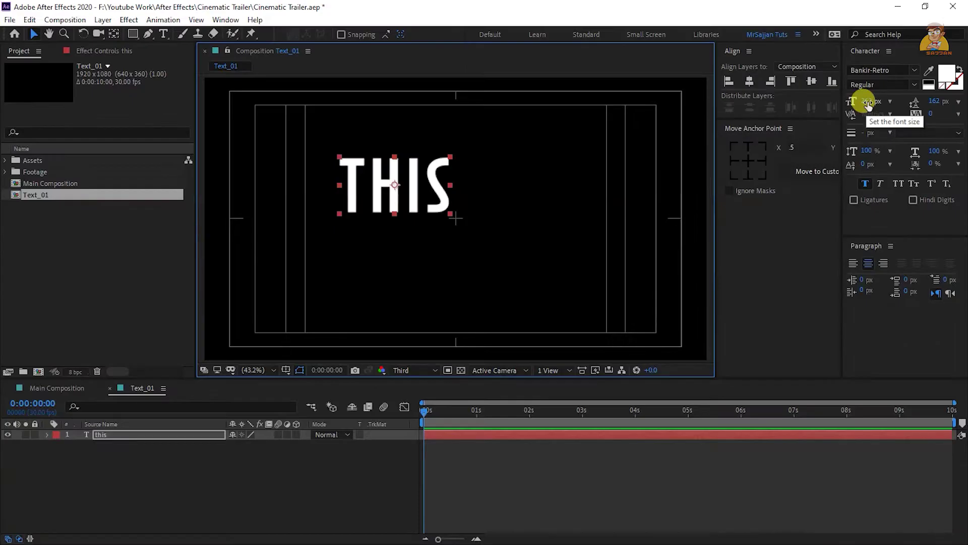
left_click_drag(867, 104, 800, 134)
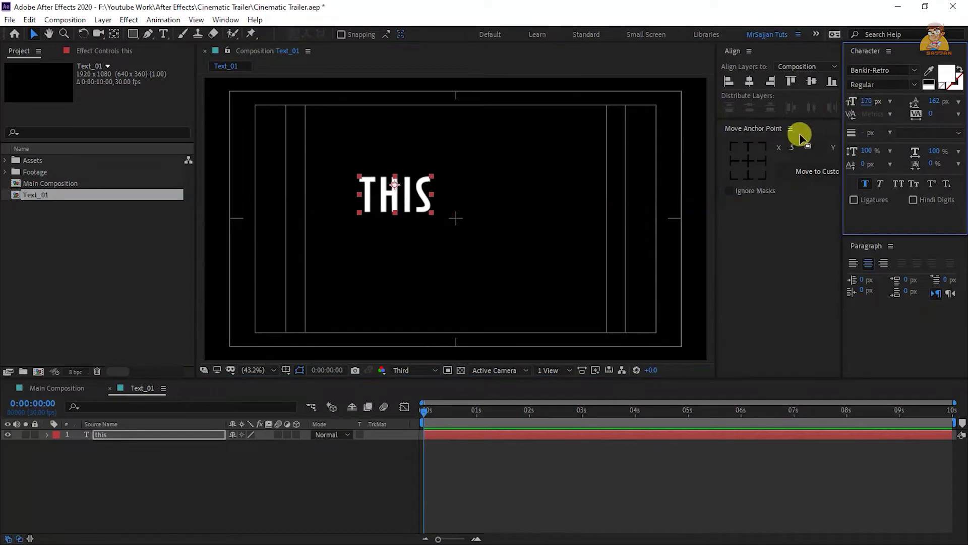
left_click(741, 162)
left_click(755, 84)
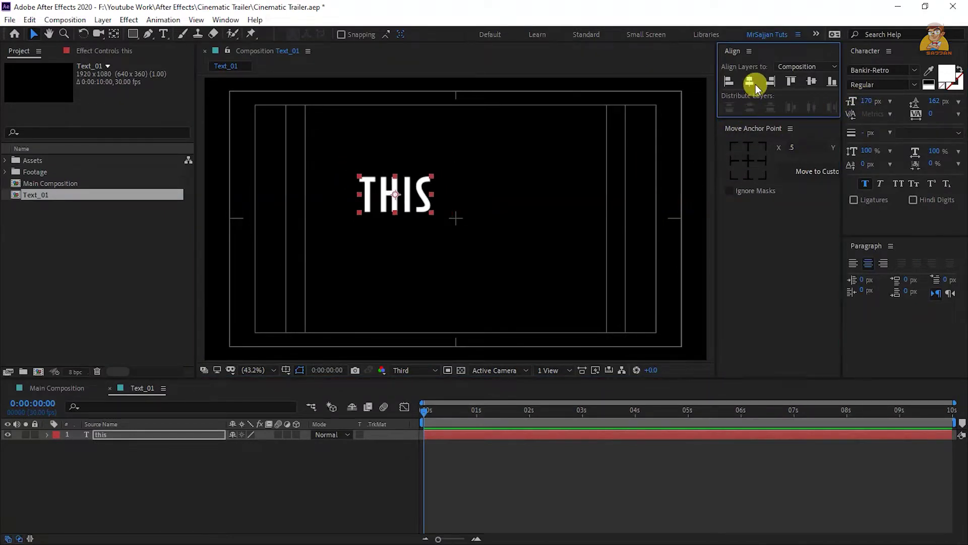
- Duplicate the "this" text layer, placing the copy just beneath the original and changing its text to "summer"
left_click(144, 433)
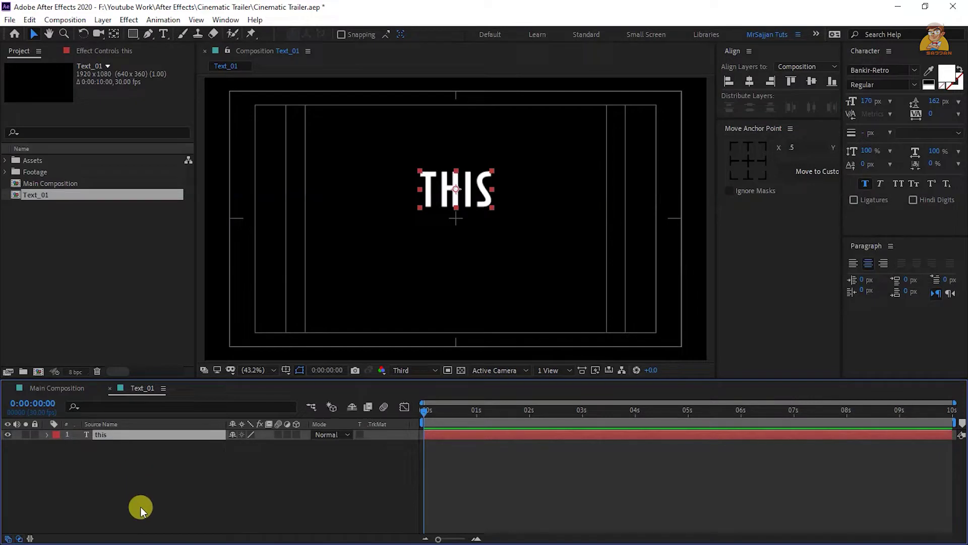
key("ctrl+d")
left_click_drag(438, 203, 438, 247)
double_click(439, 247)
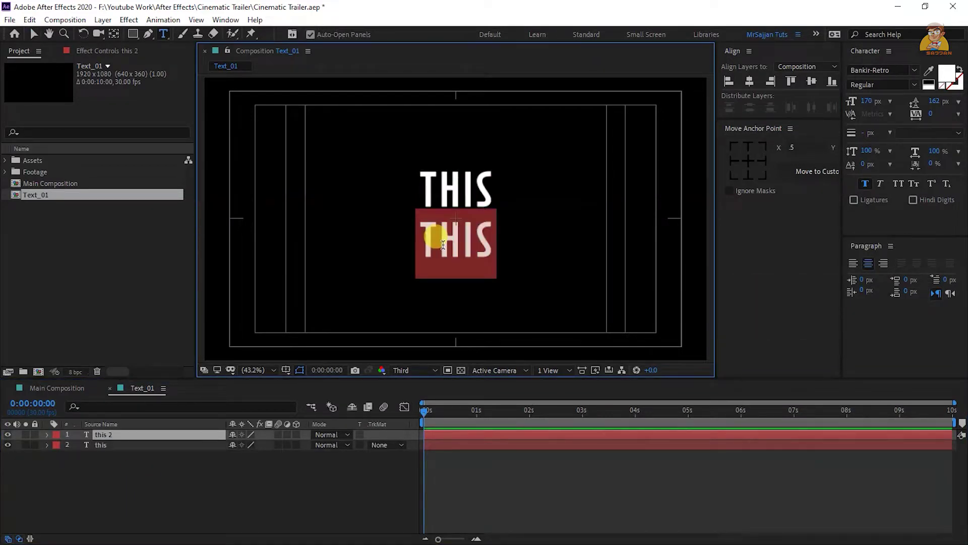
type("summer")
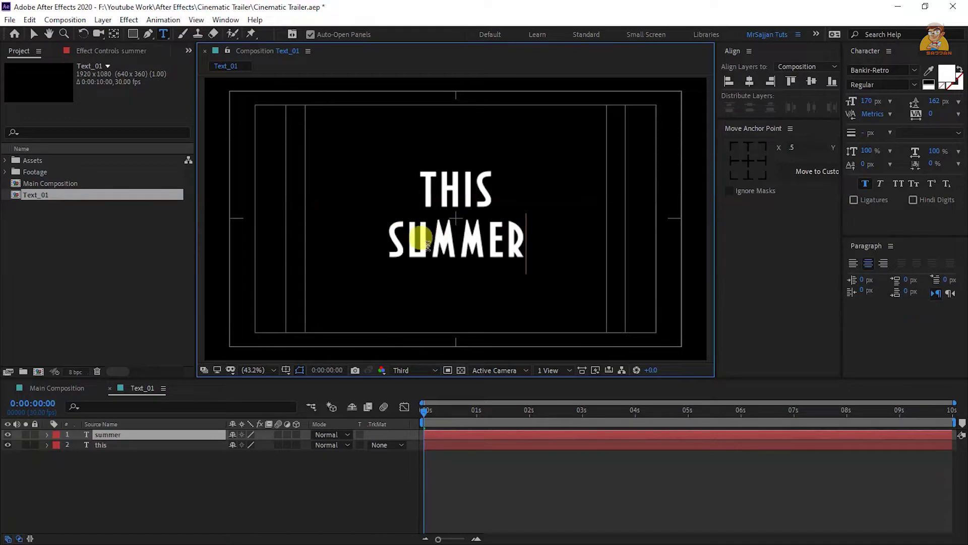
- Enlarge the SUMMER text to a font size of 225 px
double_click(443, 255)
left_click(866, 100)
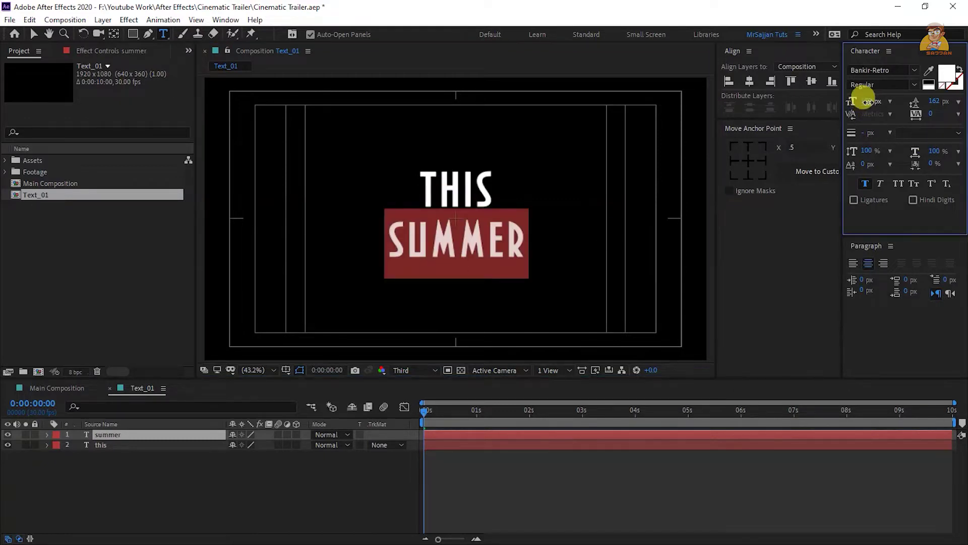
mouse_move(866, 101)
left_mouse_down()
mouse_move(903, 106)
mouse_move(849, 100)
left_mouse_up()
- Set the THIS text size to 144 px and nudge it upward above SUMMER
left_click(101, 444)
key("v")
left_click(439, 190)
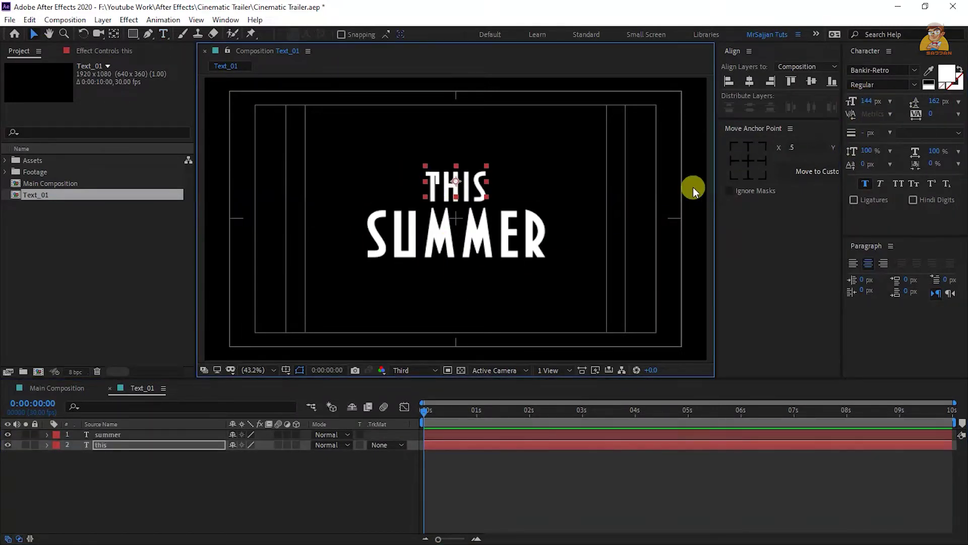
key("Up")
key("Up")
key("Up")
key("Up")
key("Up")
key("Up")
key("Up")
key("Up")
key("Up")
key("Up")
key("Up")
key("Up")
key("Up")
key("Up")
key("Up")
key("Up")
key("Up")
key("Up")
key("Up")
key("Up")
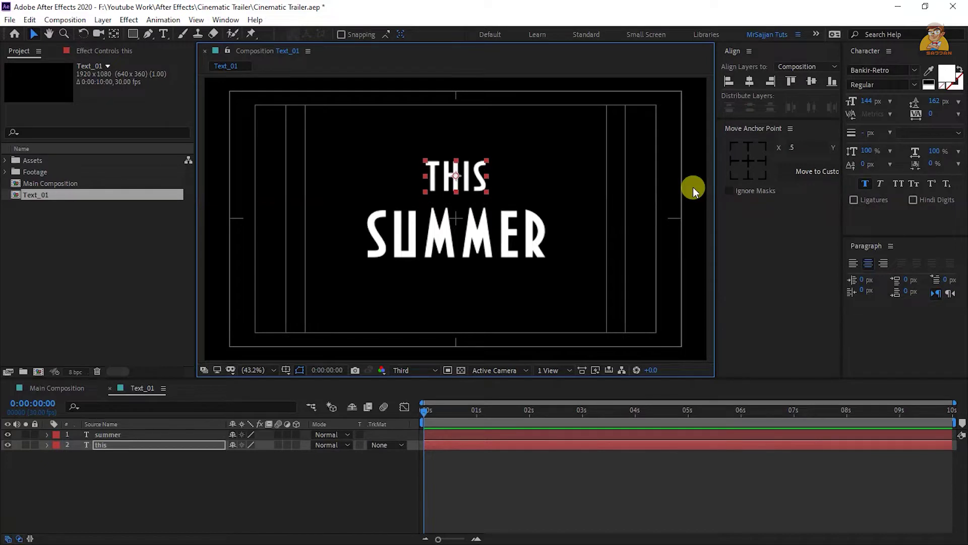
- Shift the SUMMER text slightly downward and reorder its layer below the "this" layer
left_click_drag(469, 235, 468, 242)
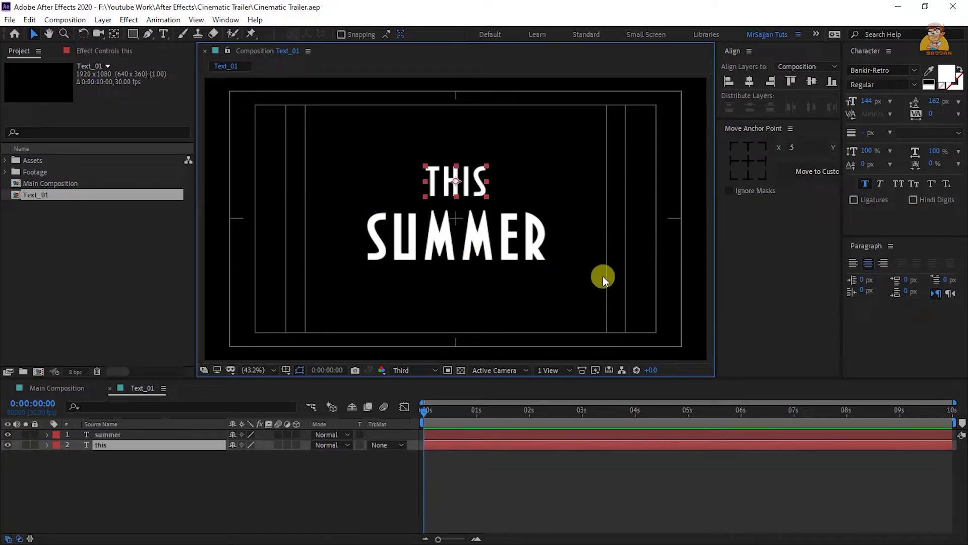
left_click(126, 434)
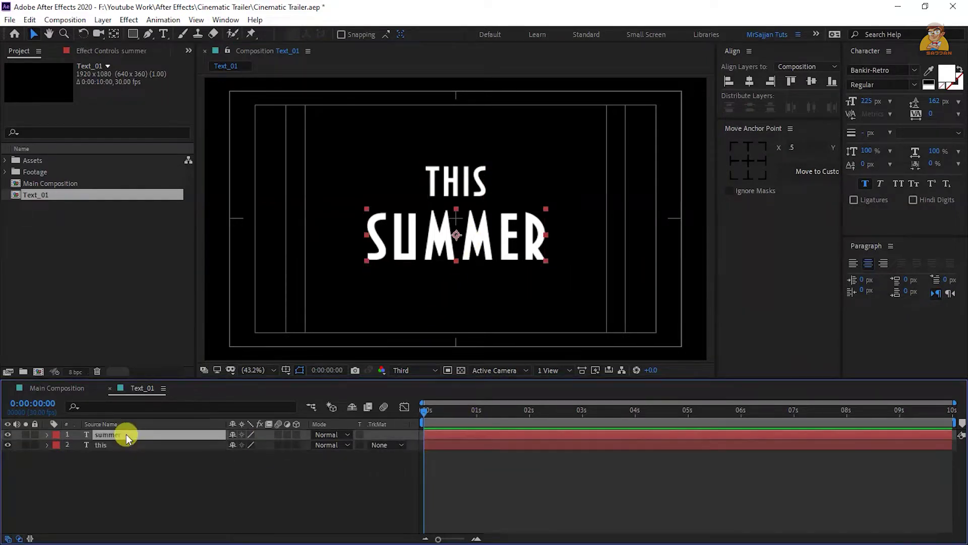
left_click_drag(126, 434, 127, 450)
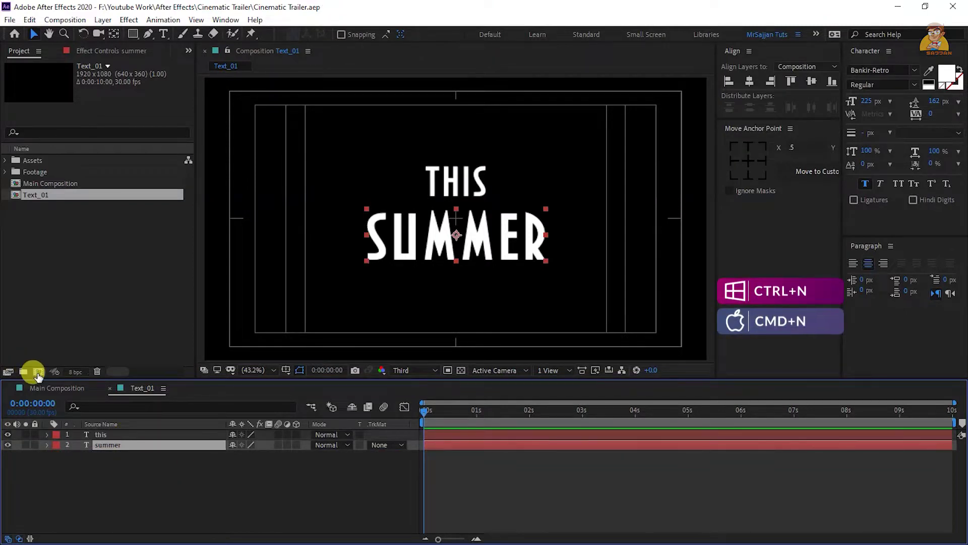
- Create a new composition named AshTexture01, keeping the 10-second duration
key("ctrl+n")
key("BackSpace")
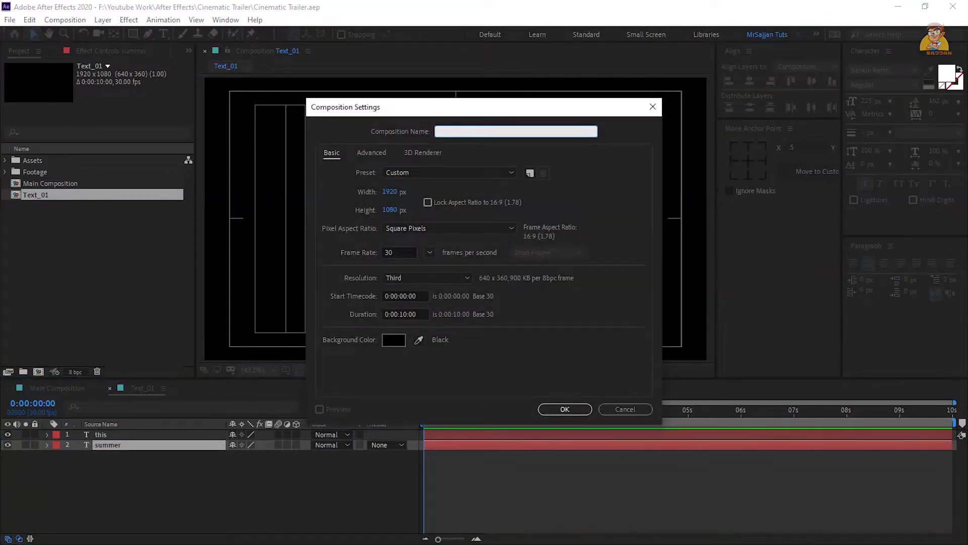
type("AshTexture01")
left_click(559, 409)
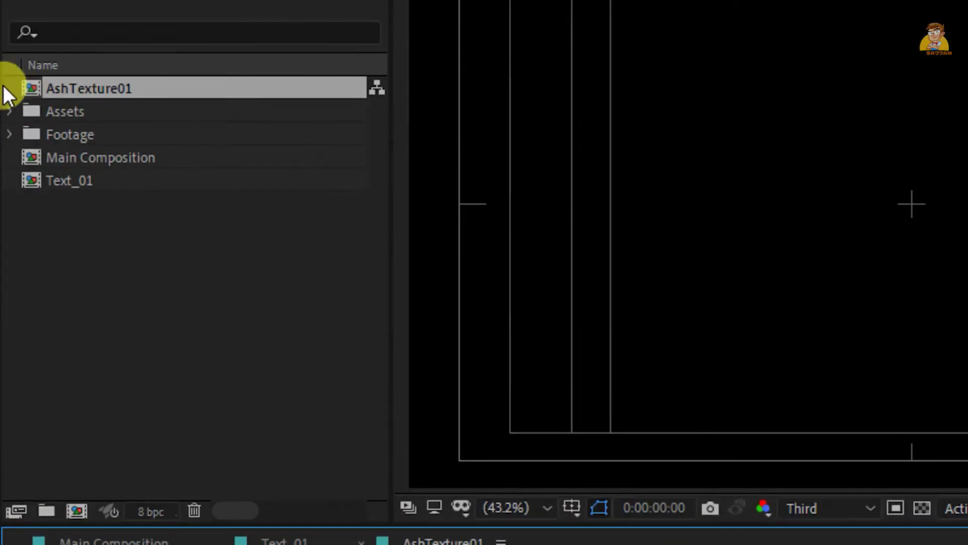
- Add TexturesCom_PlasterWhiteDirty0135_3_M.jpg from the Assets folder to AshTexture01 and place the Text_01 composition above it
left_click(9, 111)
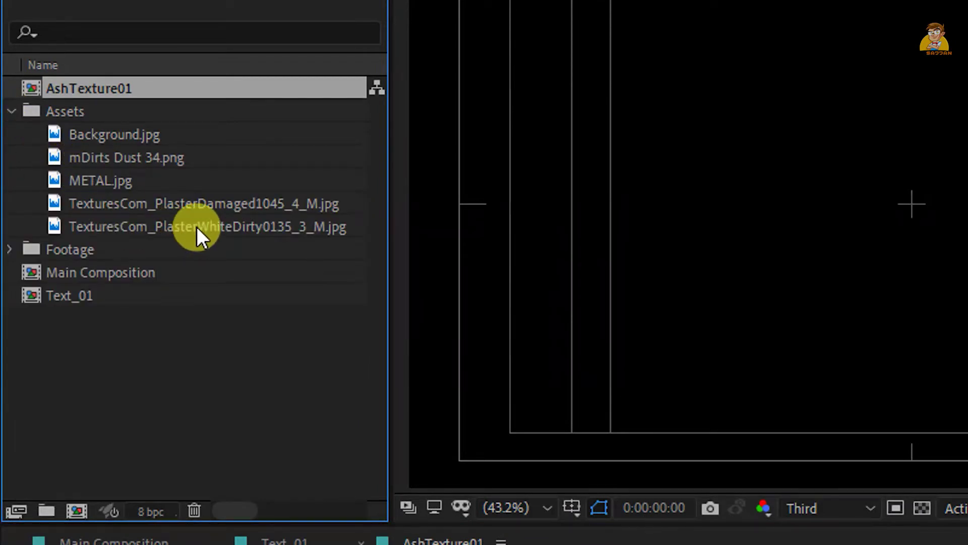
left_click_drag(193, 227, 235, 544)
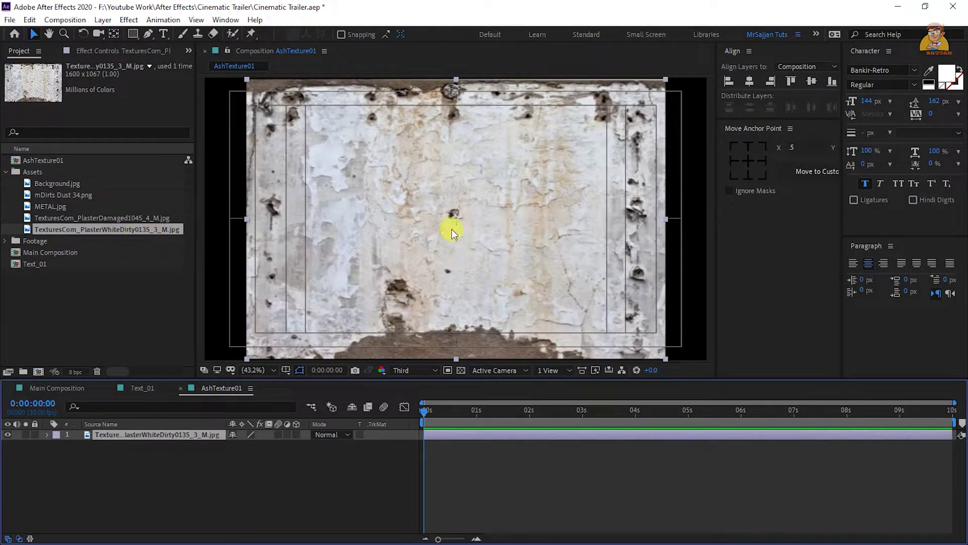
left_click(42, 212)
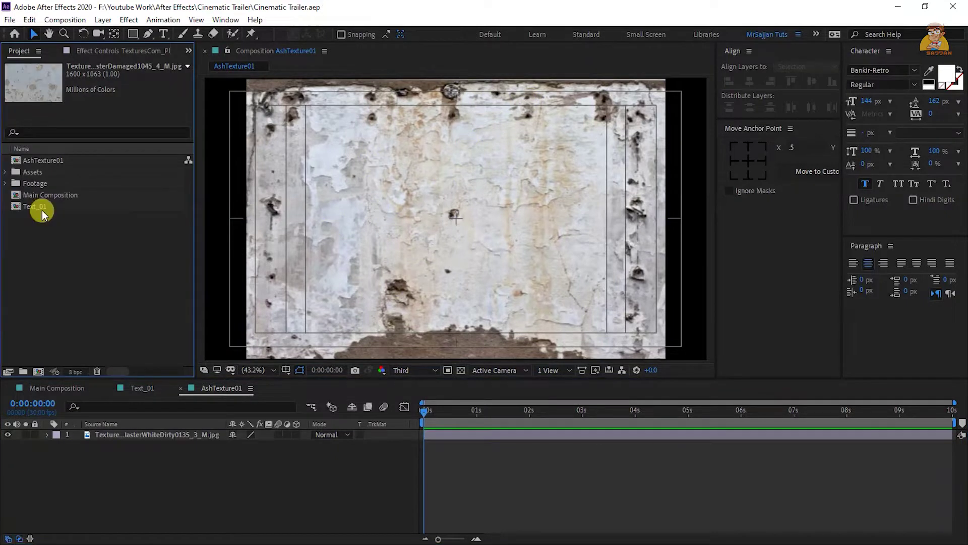
left_click_drag(41, 210, 126, 434)
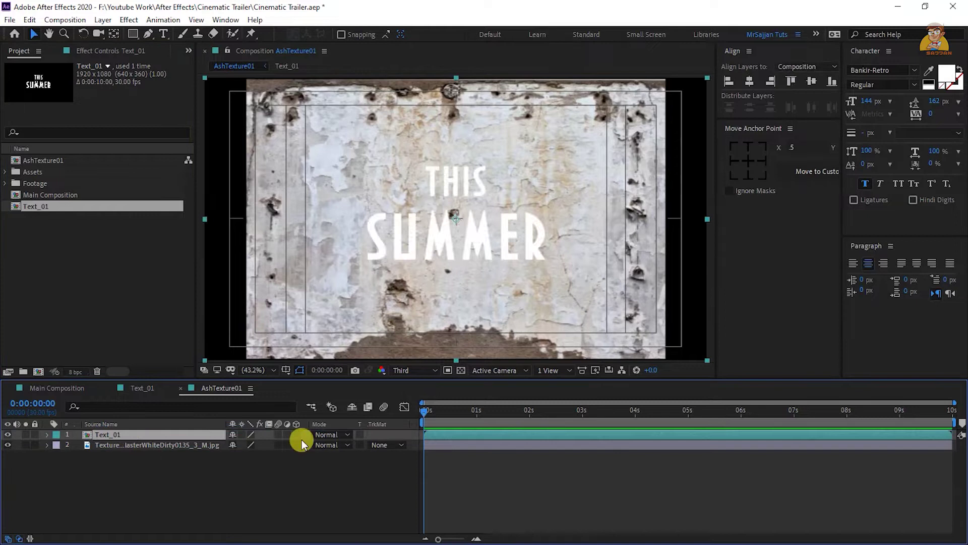
- Set the plaster texture layer's track matte to Alpha Matte "Text_01"
left_click(167, 446)
left_click(382, 444)
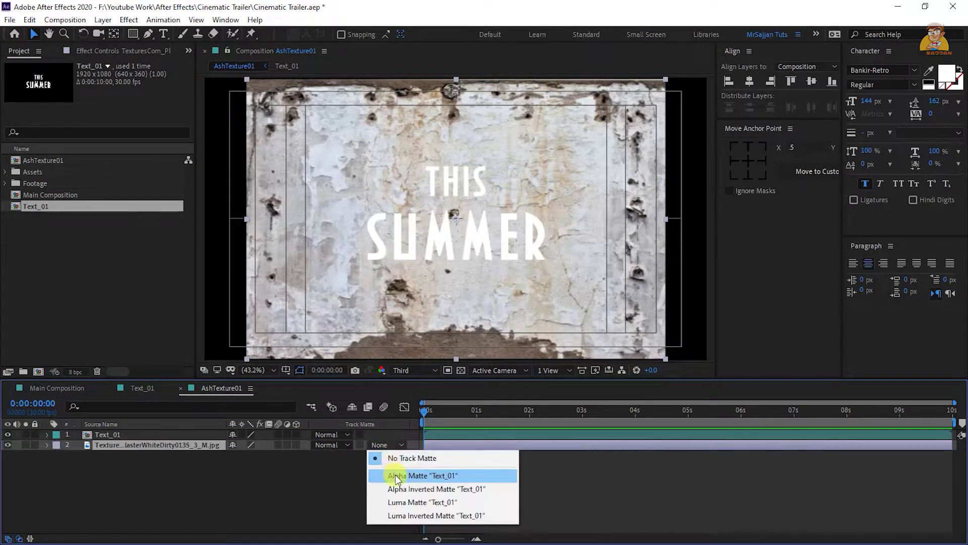
left_click(395, 474)
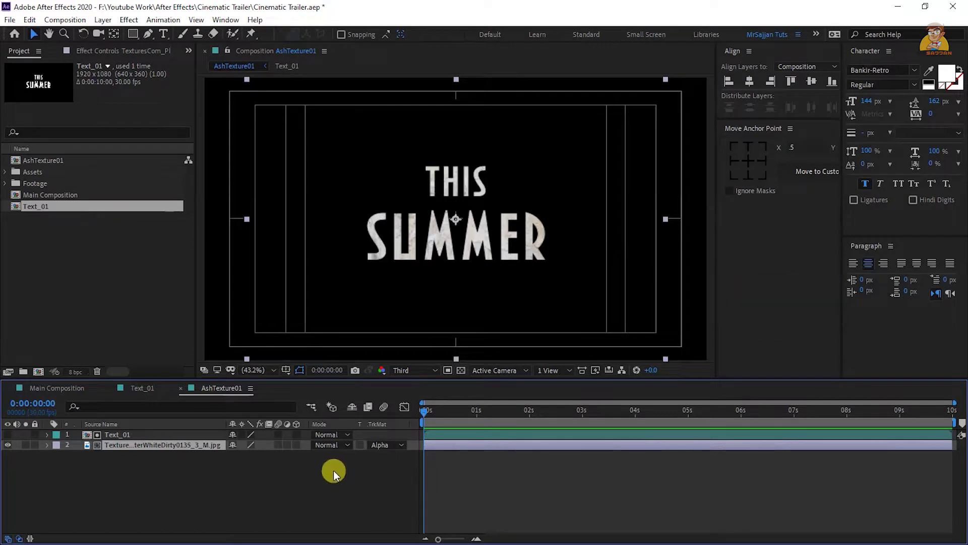
- Apply Motion Tile to the plaster texture layer with Output Width 180, Output Height 146 and Mirror Edges enabled
left_click(156, 445)
key("ctrl+space")
type("motio")
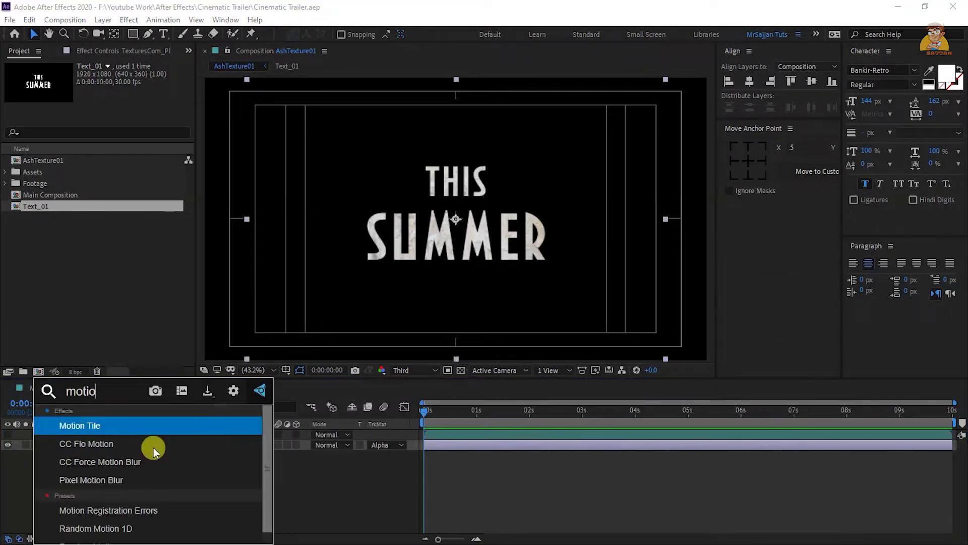
key("Return")
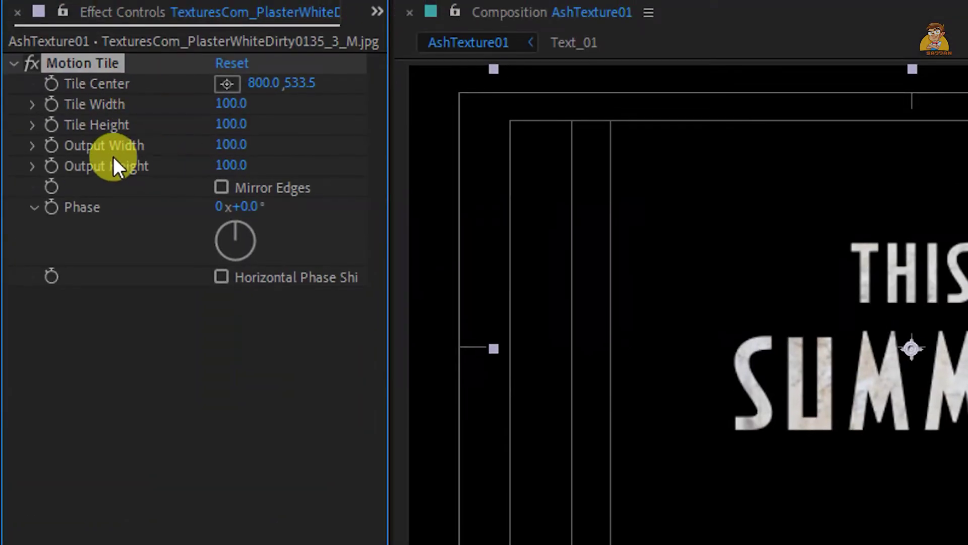
left_click(229, 145)
type("180")
key("Tab")
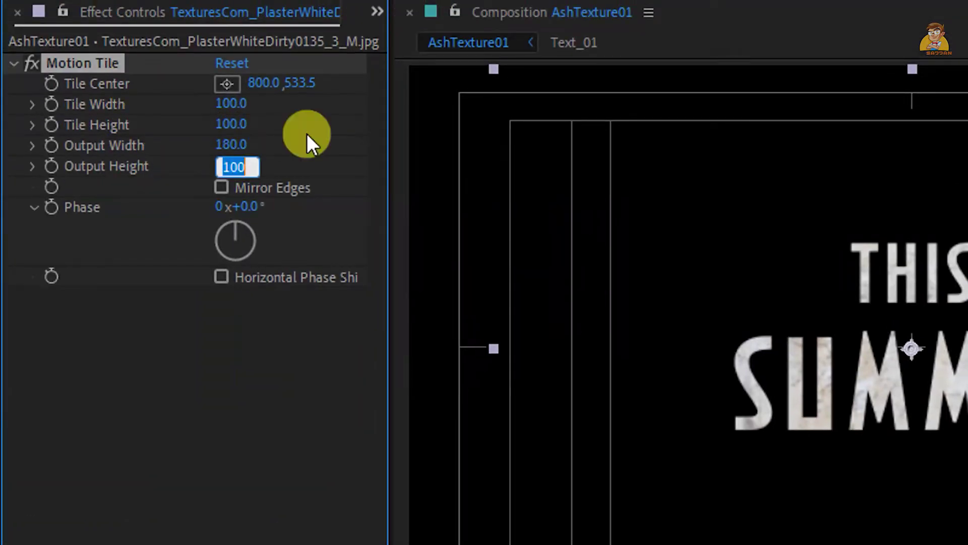
type("1")
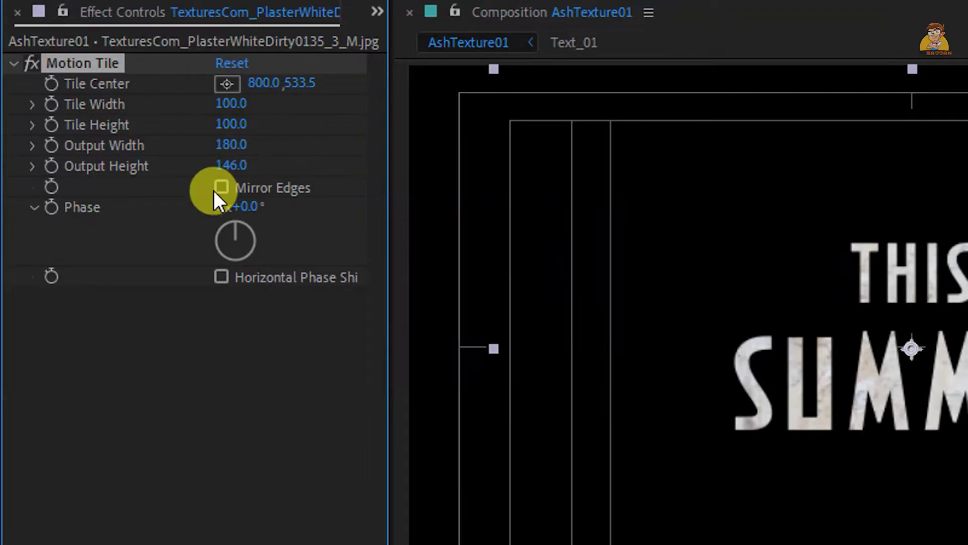
left_click(220, 187)
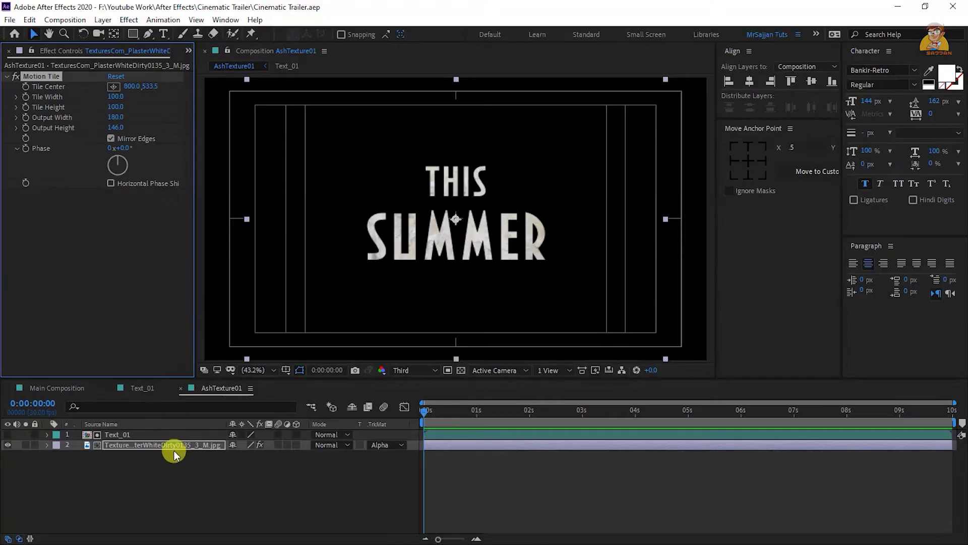
- Apply the Sharpen effect to the plaster texture layer with a Sharpen Amount of 15
left_click(174, 448)
key("ctrl+space")
type("shap")
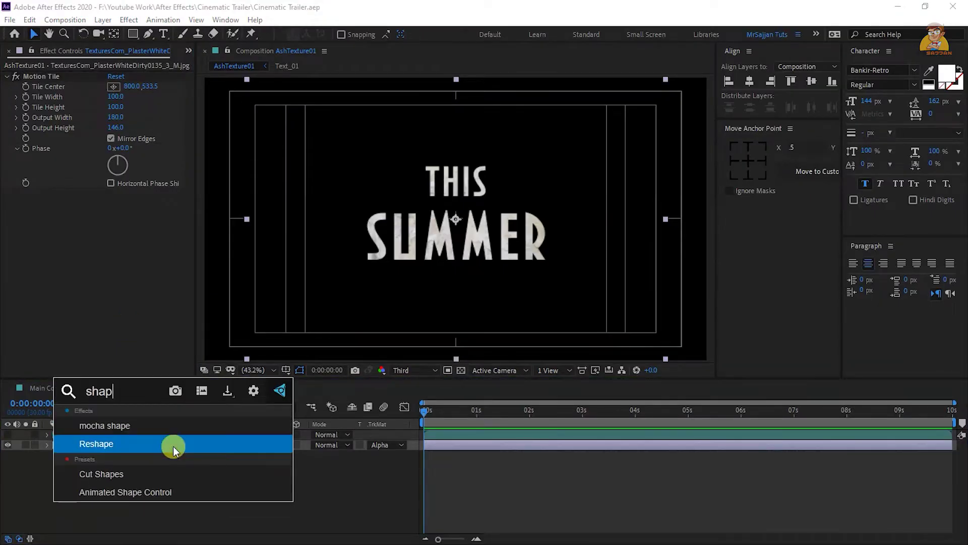
key("BackSpace")
left_click(173, 444)
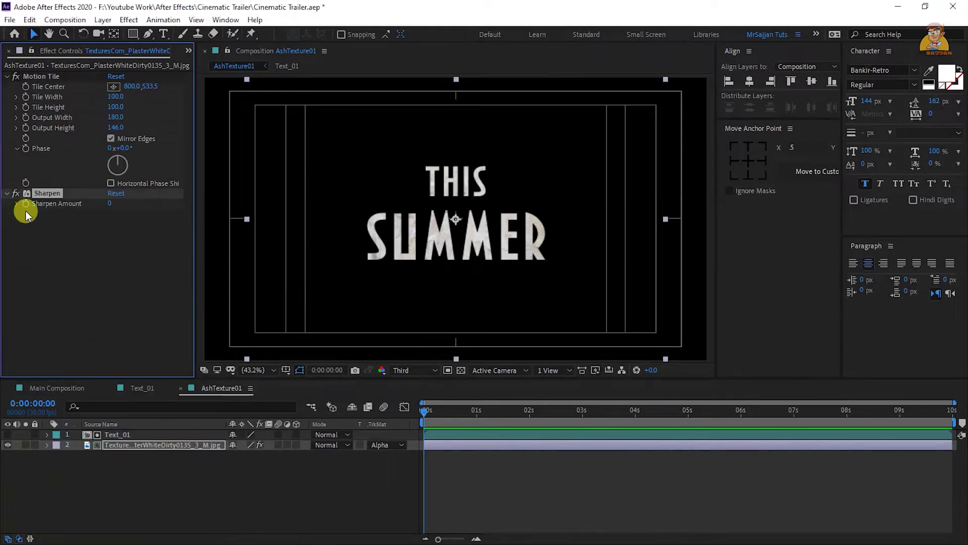
left_click(111, 204)
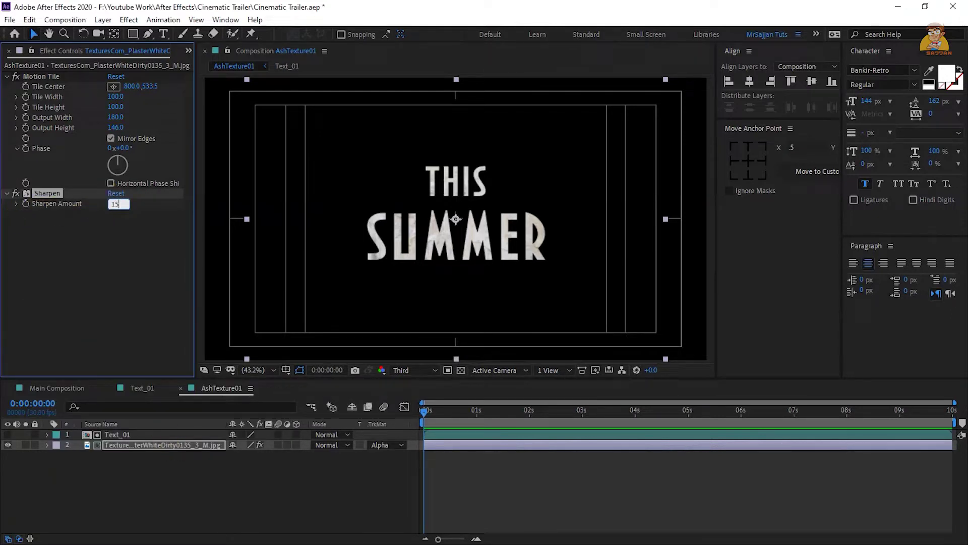
type("15")
- Scale the plaster texture layer to 50%
left_click(179, 443)
key("s")
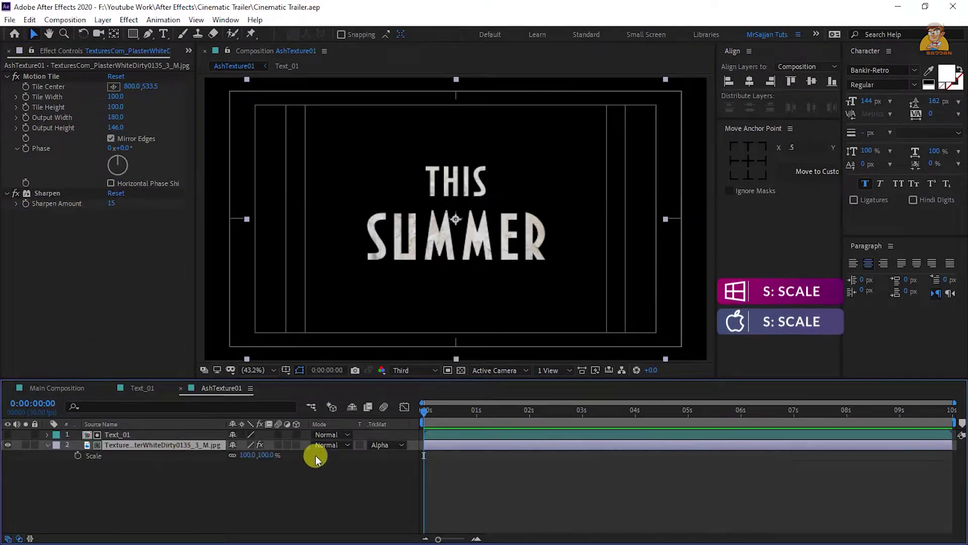
mouse_move(268, 456)
left_mouse_down()
mouse_move(245, 464)
mouse_move(265, 462)
mouse_move(259, 451)
left_mouse_up()
left_click(259, 454)
type("50")
key("Return")
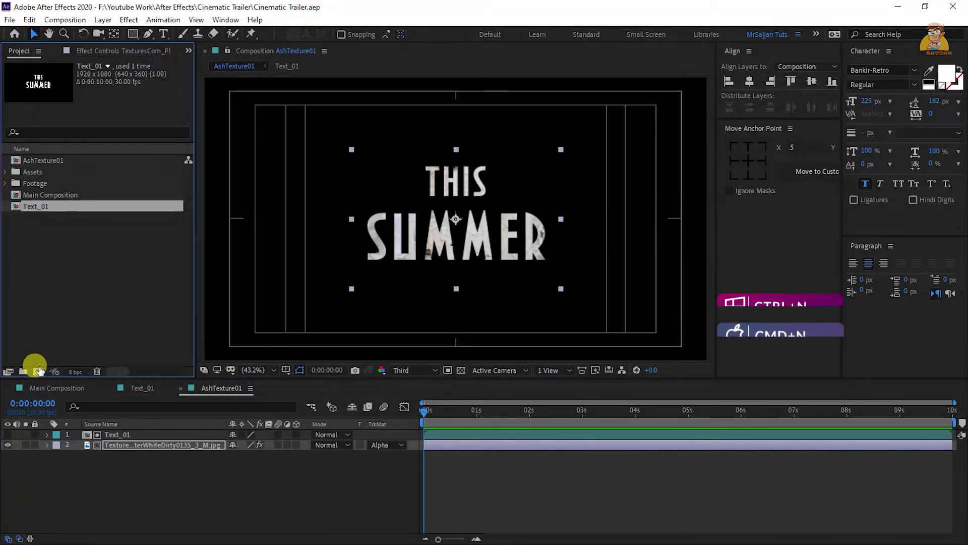
- Create a new 1920 x 1080, 10-second composition named PreText_01
left_click(39, 368)
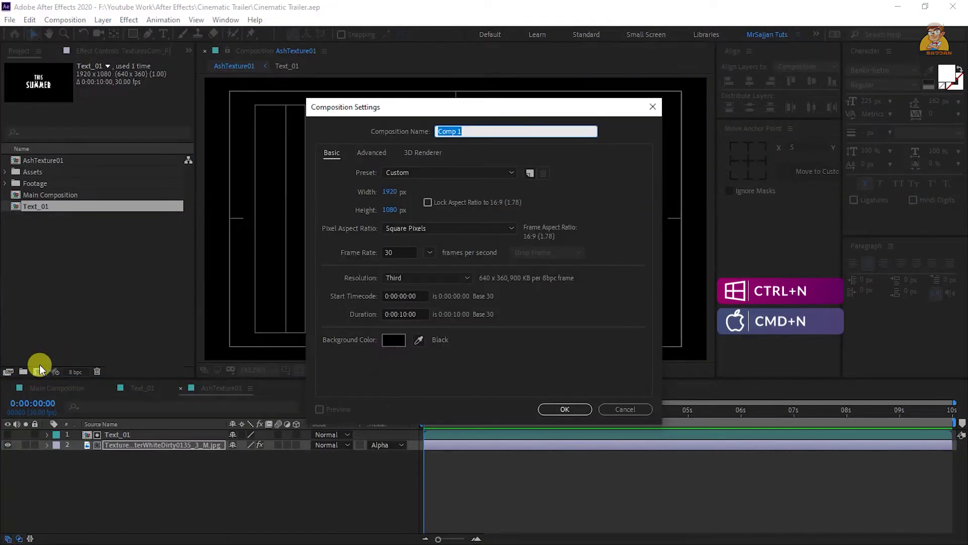
type("PreTe")
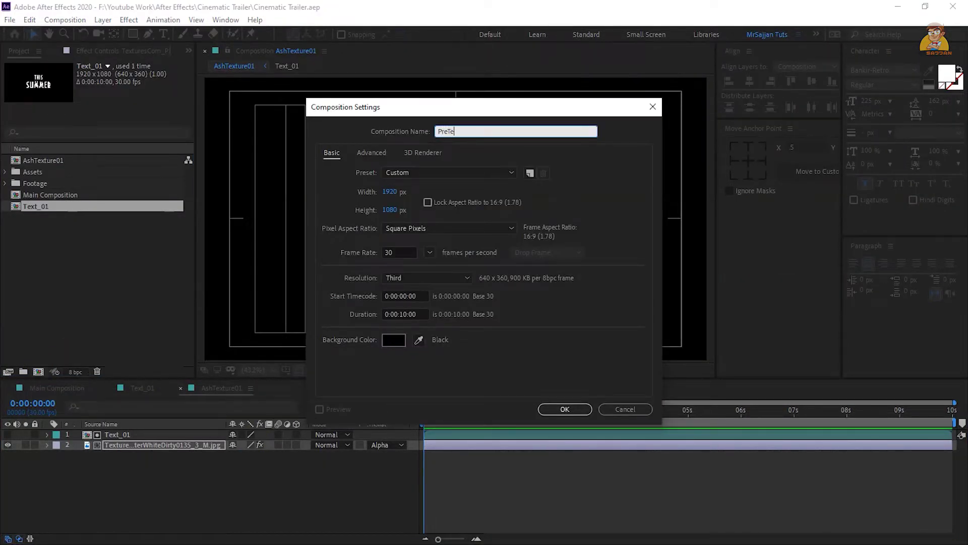
type("xt_01")
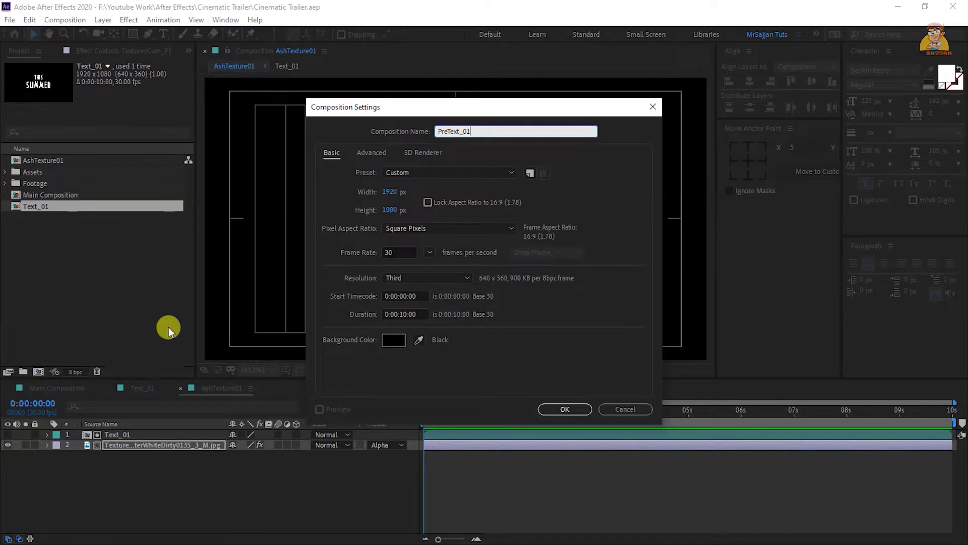
left_click(558, 409)
- Add a white 1920 x 1080 solid to the PreText_01 composition
right_click(248, 458)
mouse_move(304, 326)
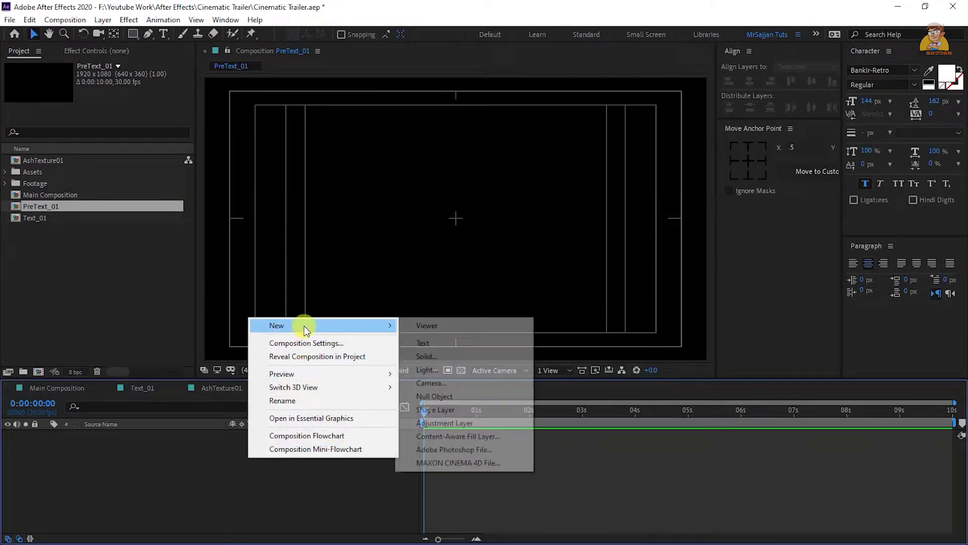
left_click(435, 357)
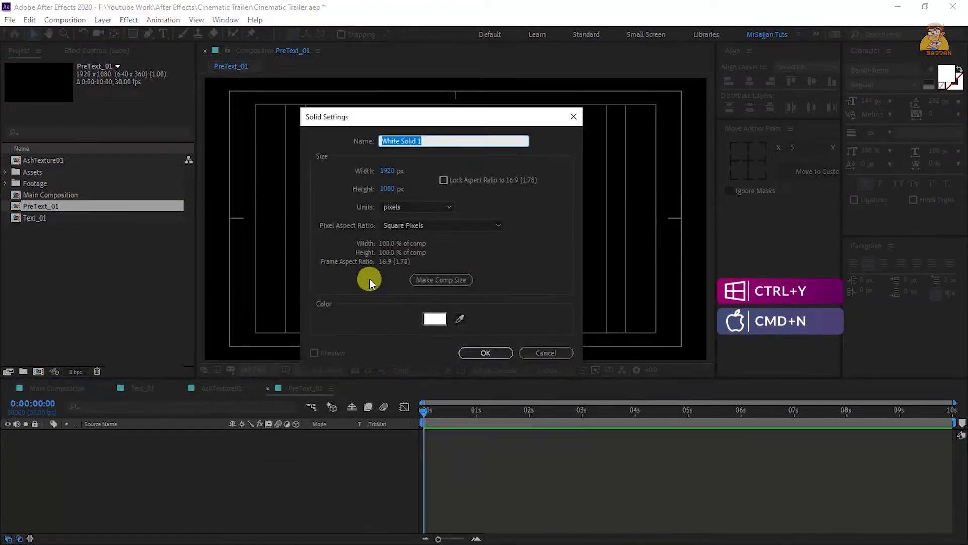
left_click(435, 319)
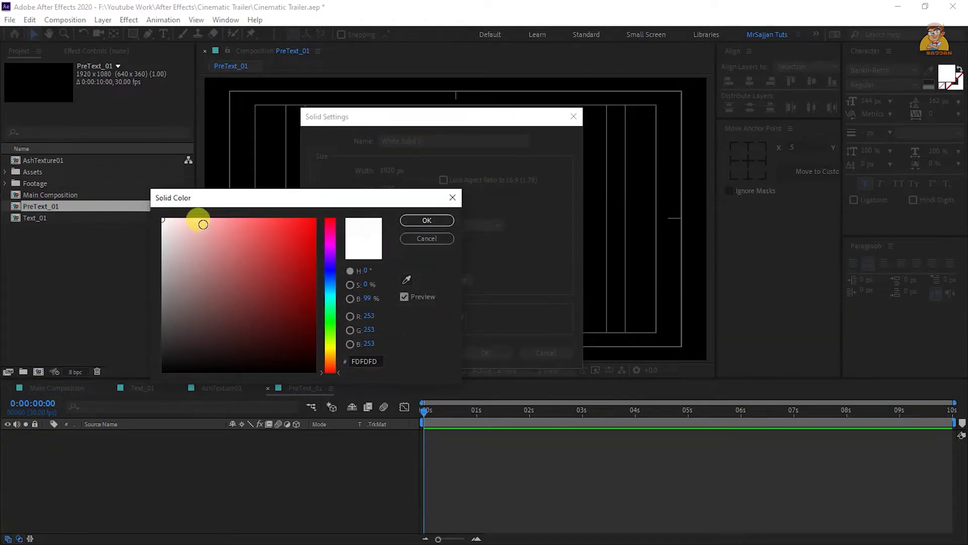
left_click(409, 238)
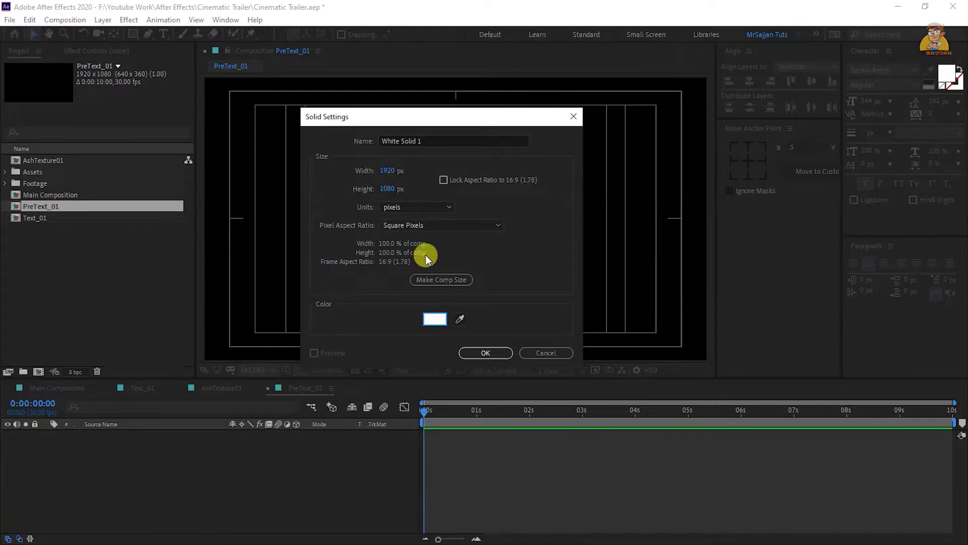
left_click(485, 353)
- Place the Text_01 composition above White Solid 1 and set the solid's track matte to Alpha Matte "Text_01"
left_click_drag(52, 233, 133, 431)
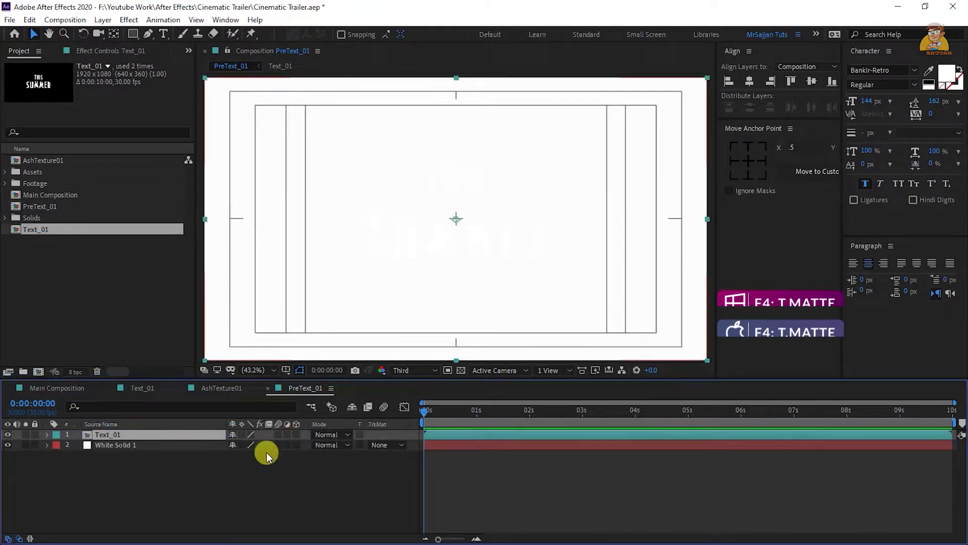
left_click(379, 446)
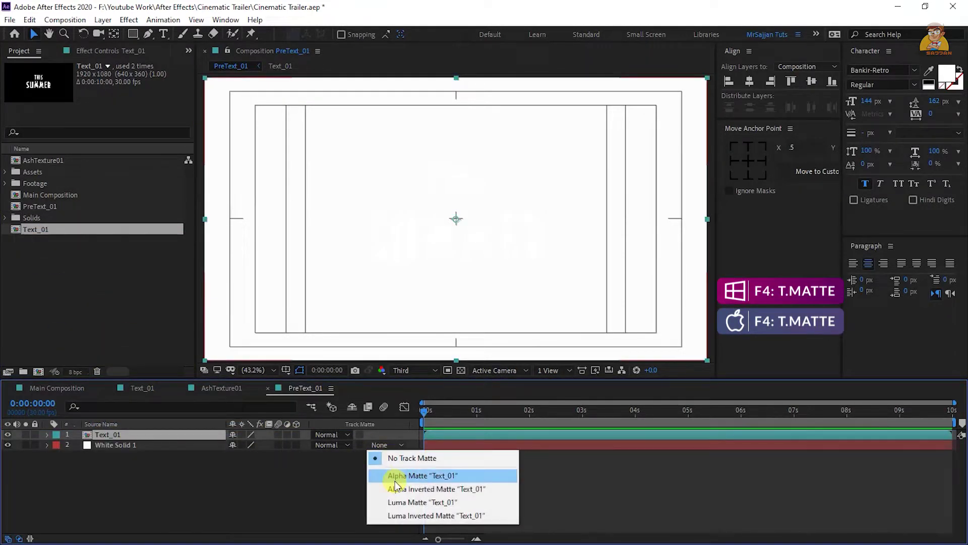
left_click(396, 475)
- Make both the White Solid 1 and Text_01 layers 3D layers
left_click(296, 444)
left_click(296, 434)
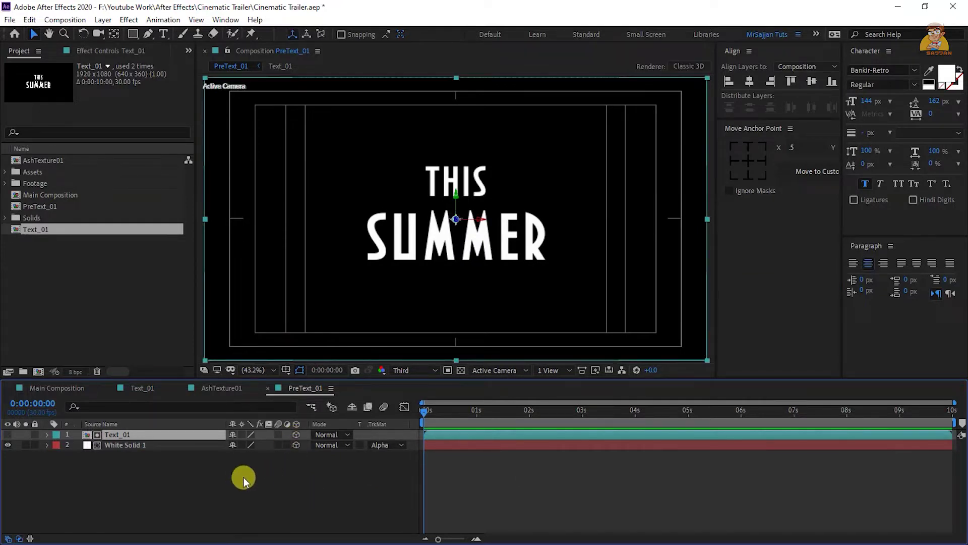
left_click(243, 477)
- Set the Text_01 layer's Z position to 21.2
left_click(163, 434)
key("p")
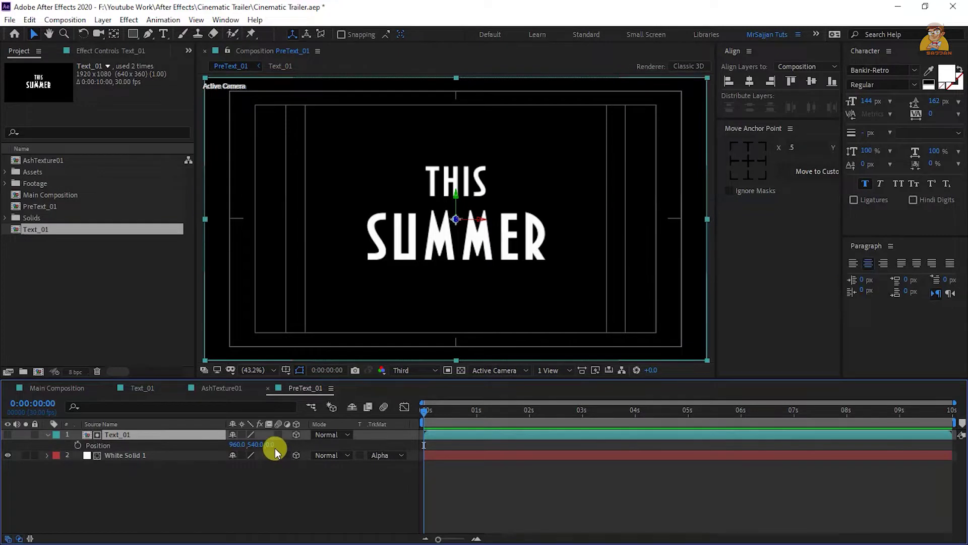
left_click(267, 445)
type("21.2")
- Duplicate the Text_01 and White Solid 1 pair and give the copies the Sandstone label color
left_click_drag(204, 482, 145, 436)
key("ctrl+d")
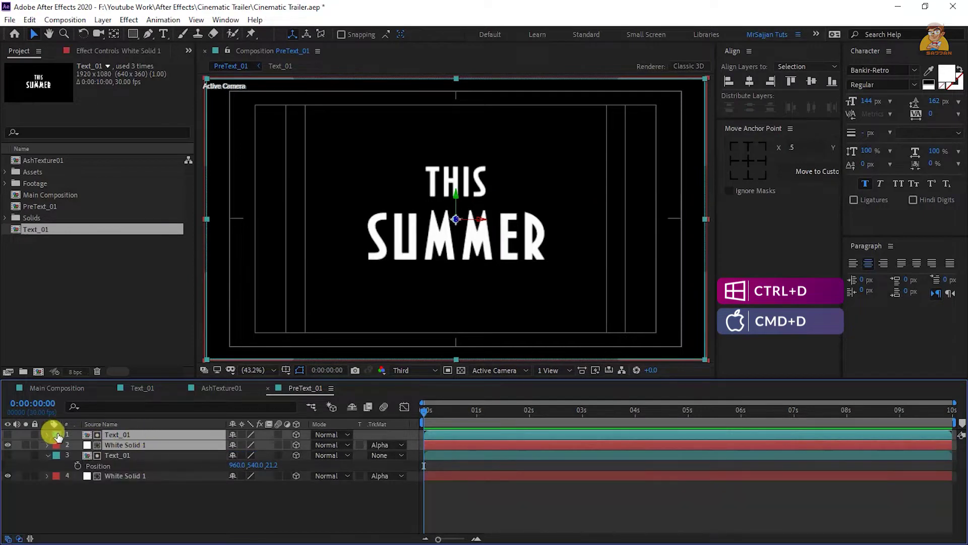
left_click(56, 444)
left_click(105, 419)
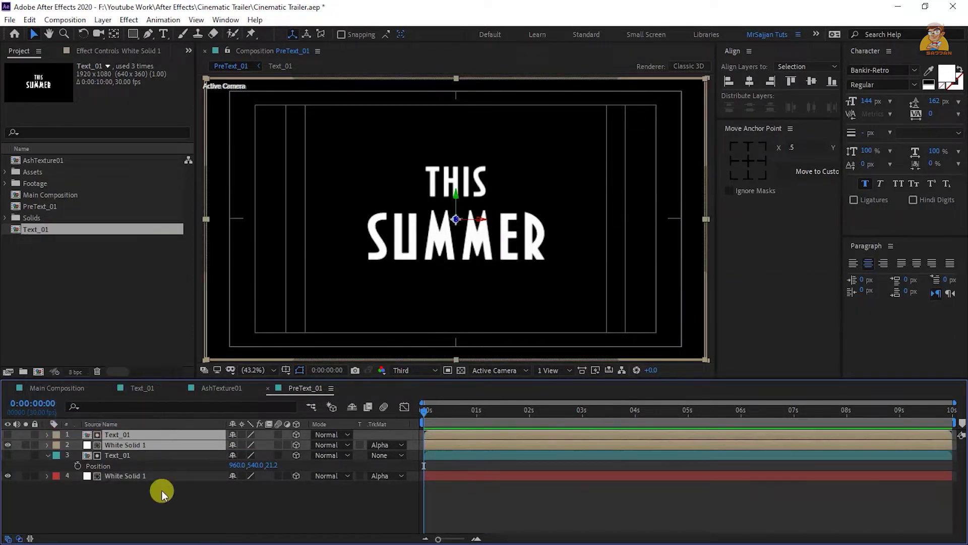
- Change the label color of the original Text_01 and White Solid 1 pair to Dark Green
left_click(142, 456)
left_click(56, 455)
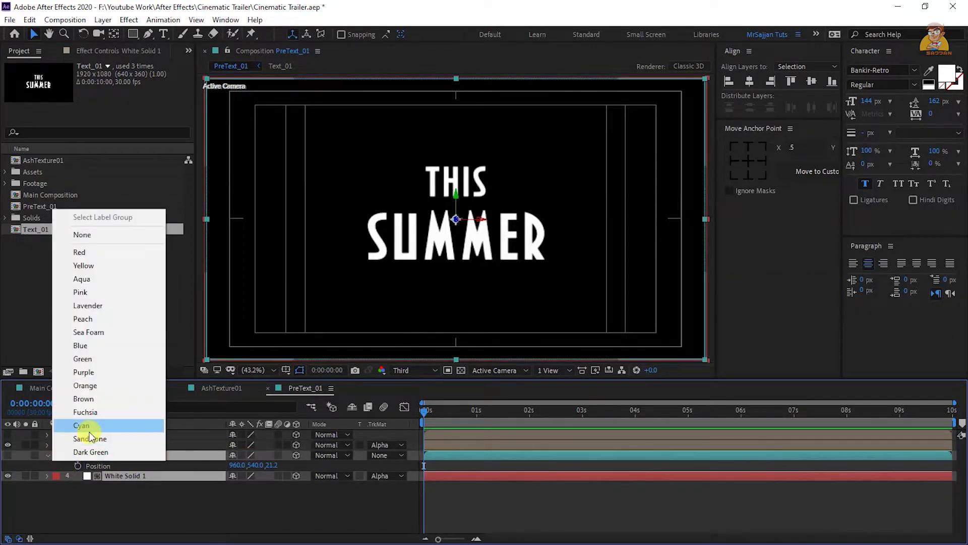
left_click(99, 451)
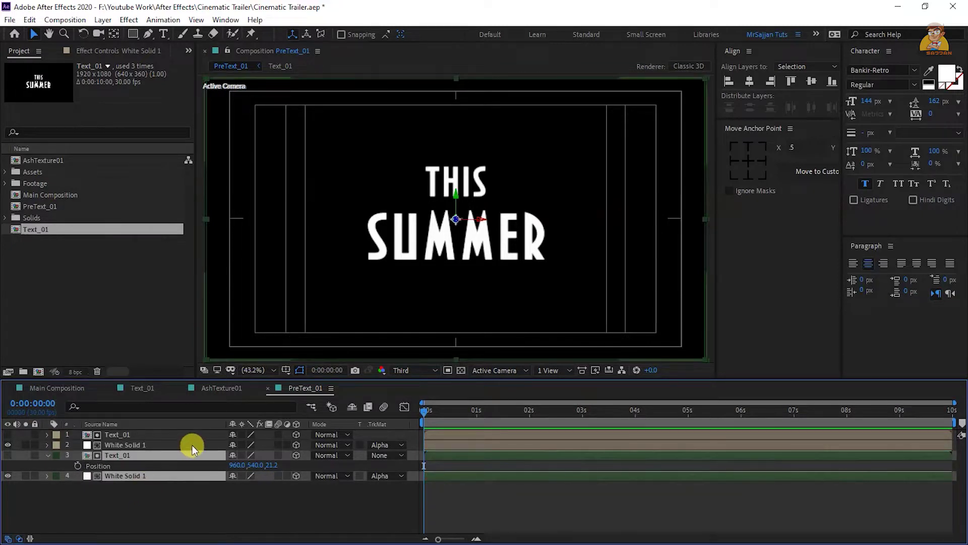
- Set the Z position of the Sandstone-labelled Text_01 copy to 5.4
left_click(149, 433)
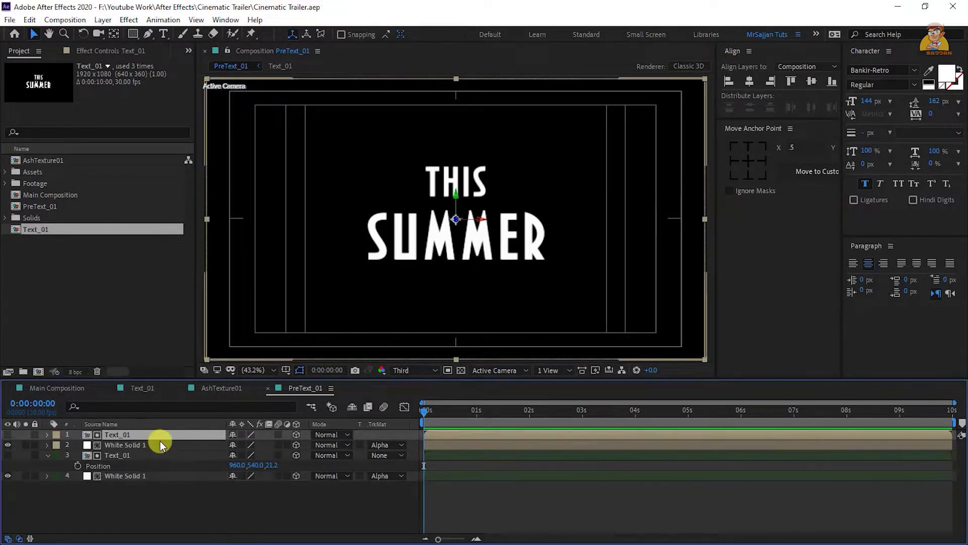
key("p")
left_click(275, 445)
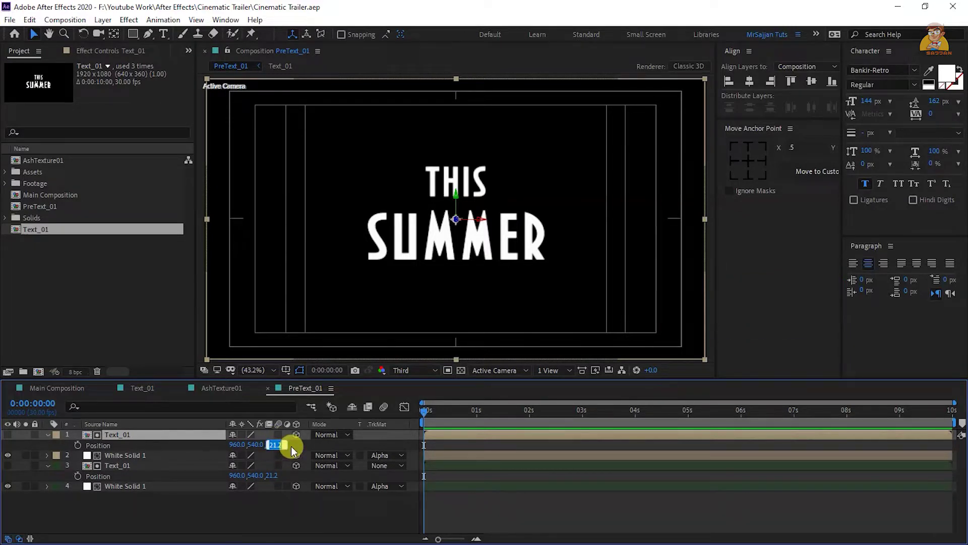
type("5.4")
key("Return")
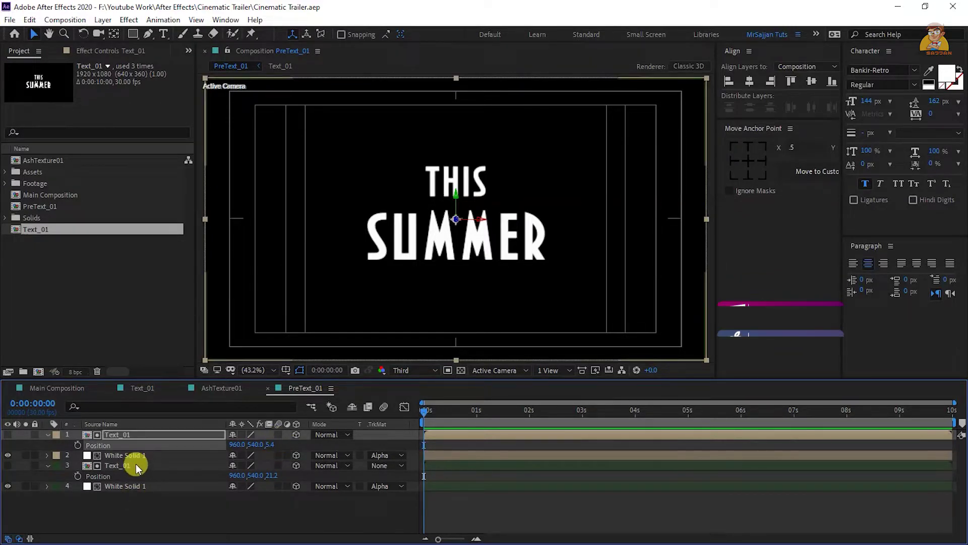
- Duplicate the Sandstone-labelled Text_01 and White Solid 1 pair and give the new copies the Cyan label color
left_click(135, 456)
left_click(132, 435, "ctrl")
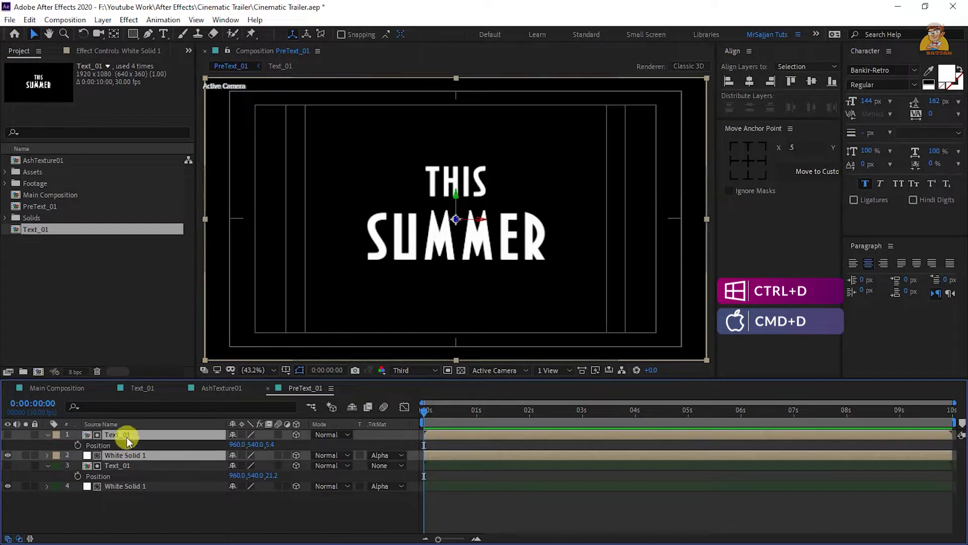
key("ctrl+d")
left_click(56, 434)
left_click(87, 405)
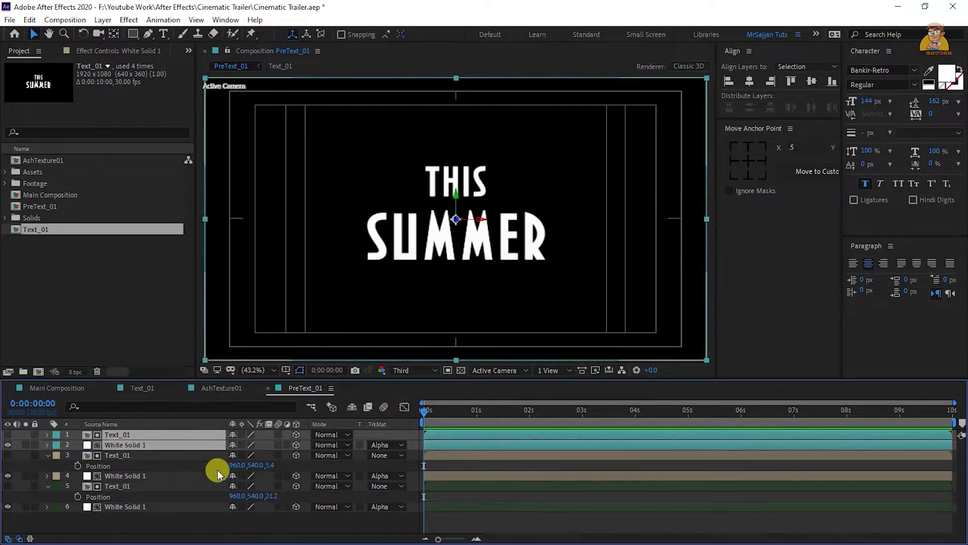
- Change the Z position of the topmost Text_01 copy, then collapse all layers' properties and clear the selection
left_click(172, 435)
key("p")
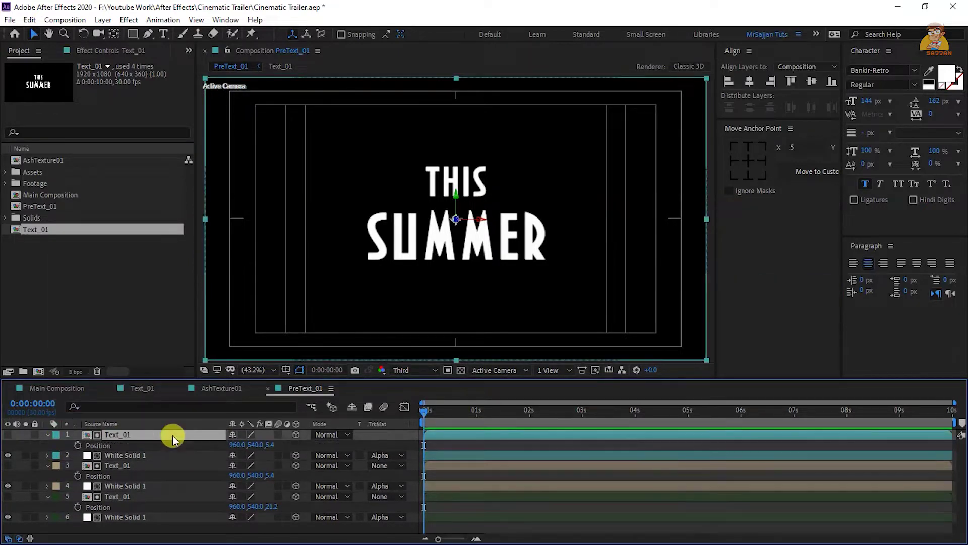
left_click(273, 444)
key("Return")
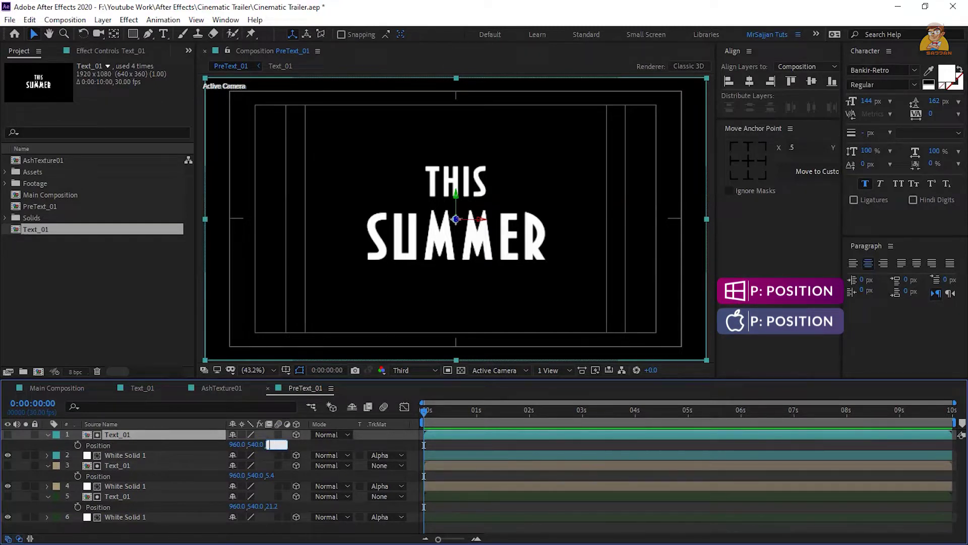
key("ctrl+a")
key("u")
key("ctrl+shift+a")
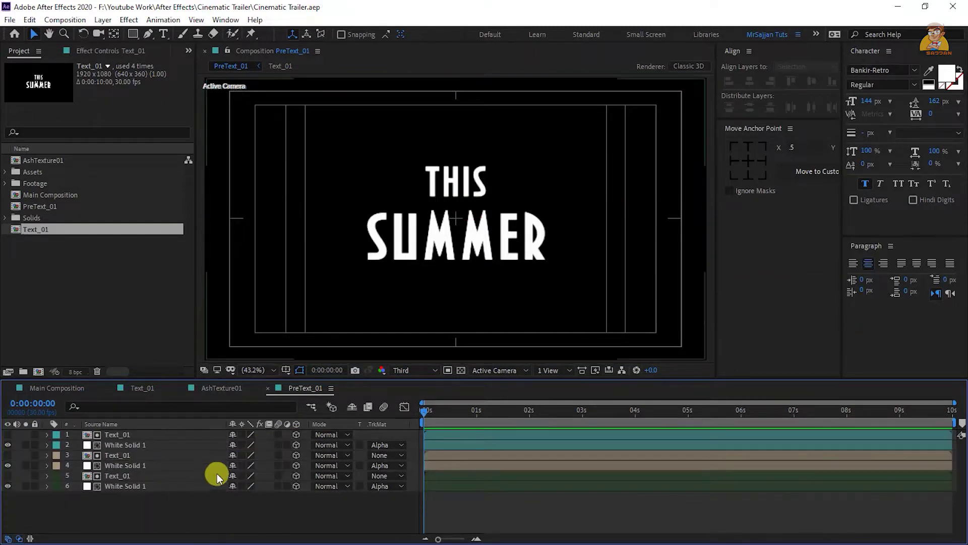
- Check the position value of the topmost Text_01 layer and clear the selection
left_click(186, 437)
key("p")
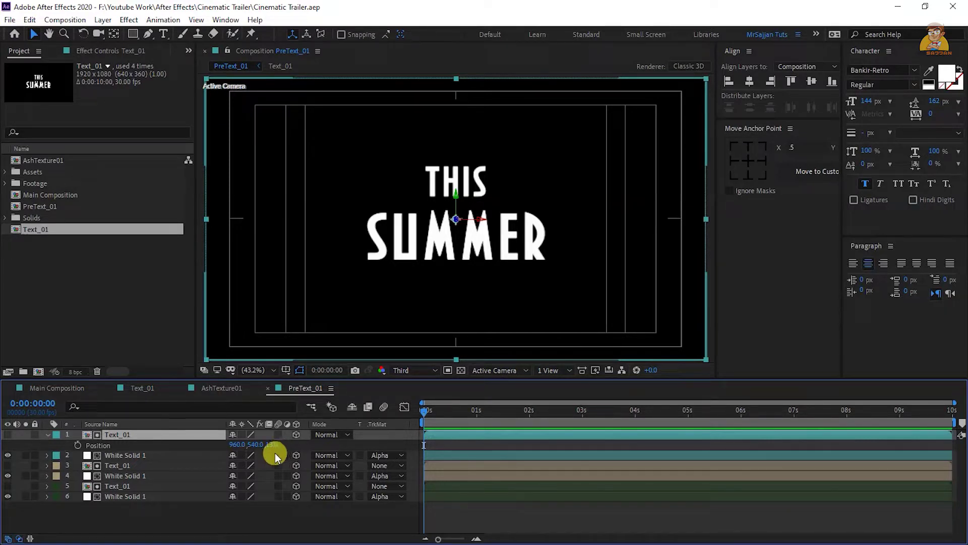
left_click(155, 511)
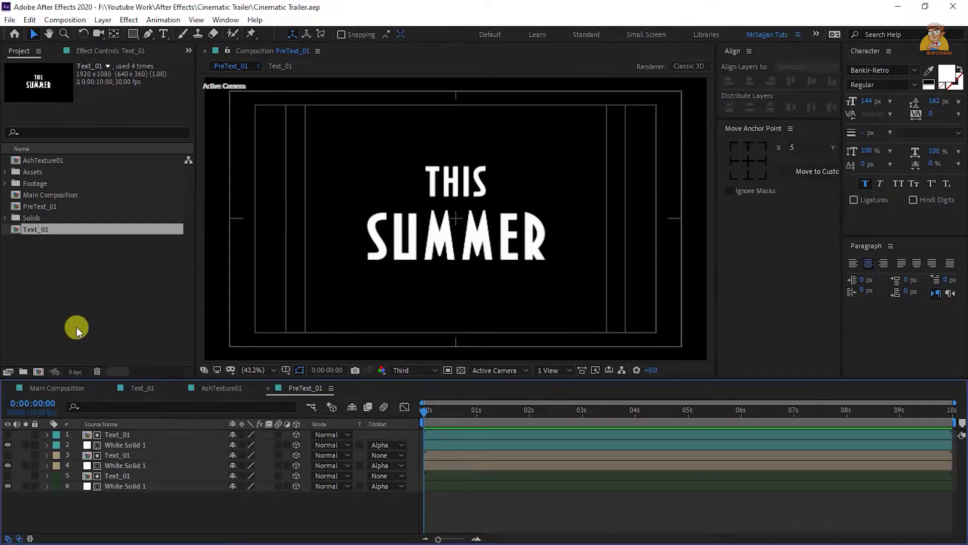
- Add the Text_01 composition as a new layer at the top of PreText_01 and apply the Drop Shadow effect to it
left_click_drag(34, 226, 130, 438)
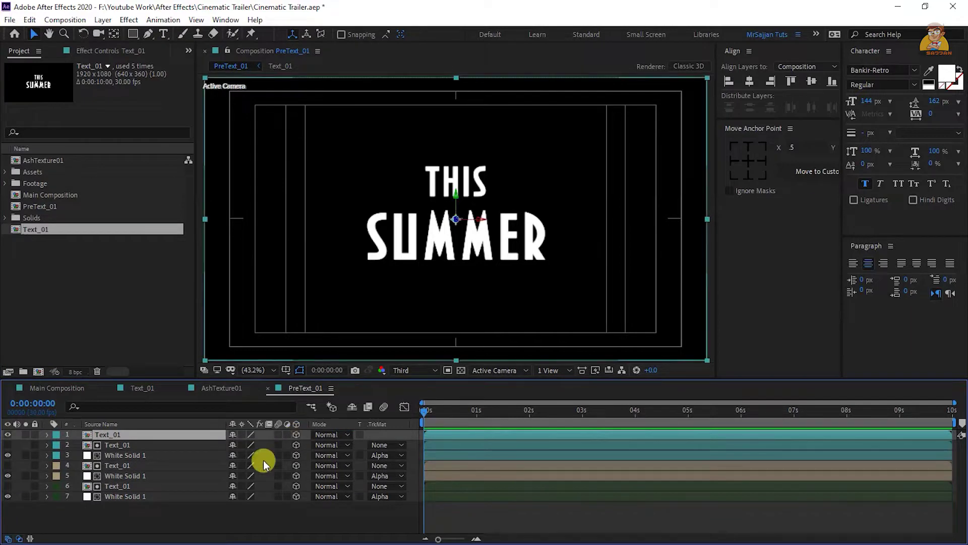
key("ctrl+space")
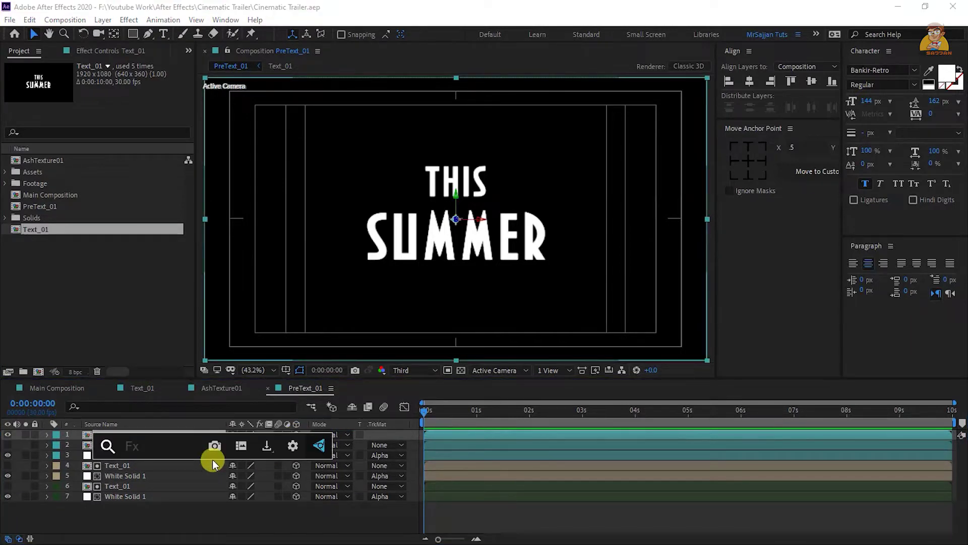
type("drop")
key("Return")
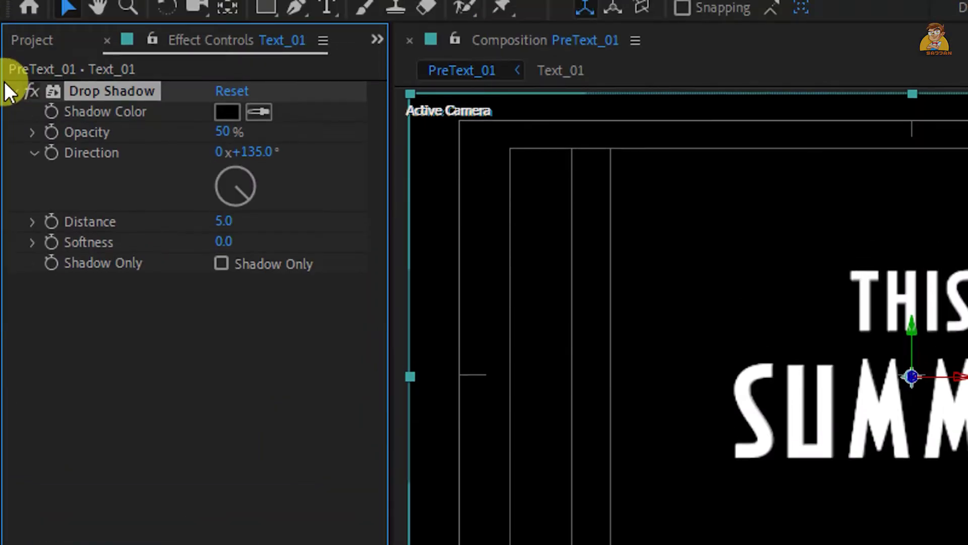
- Set the Drop Shadow's opacity to 75%, direction to 177°, distance to 2 and softness to 6
left_click(222, 132)
type("75")
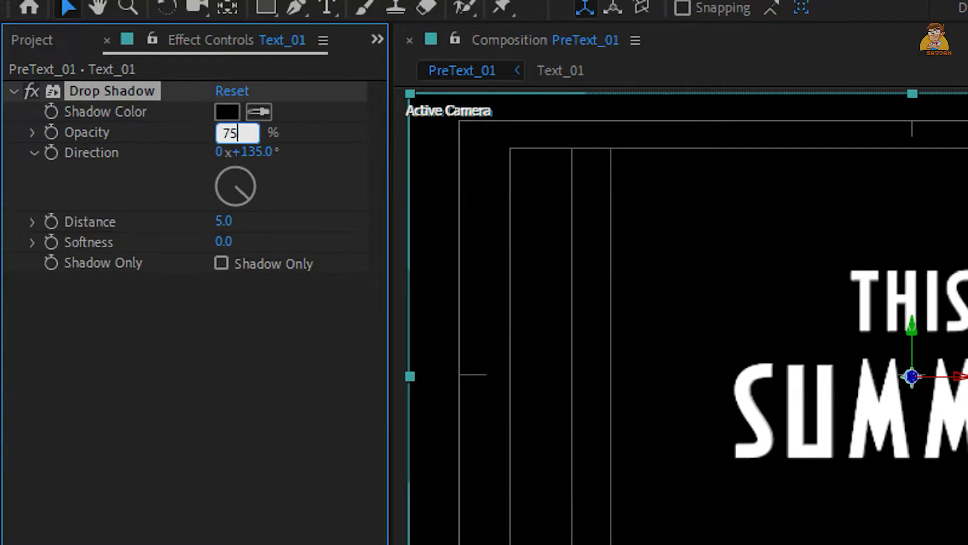
key("Tab")
type("177")
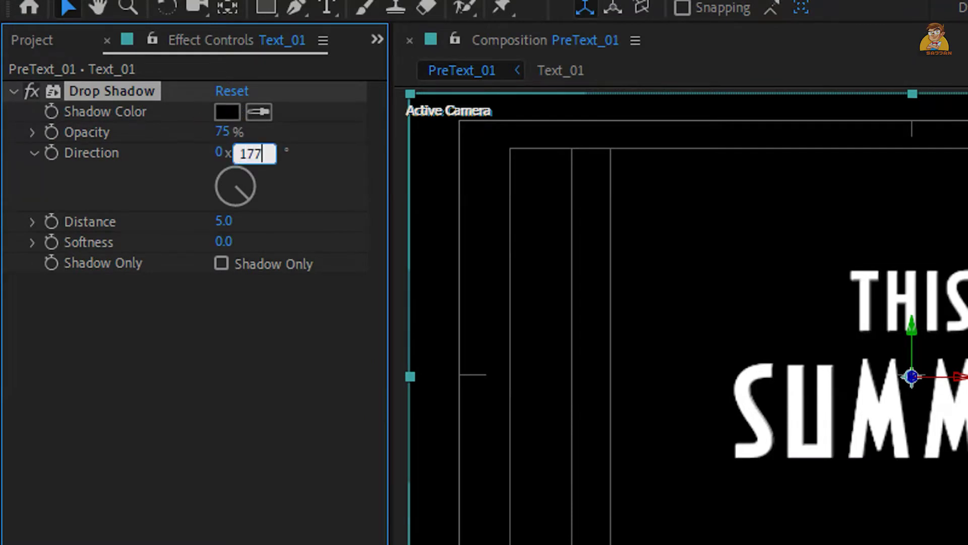
key("Tab")
key("shift+Tab")
type("2")
key("Tab")
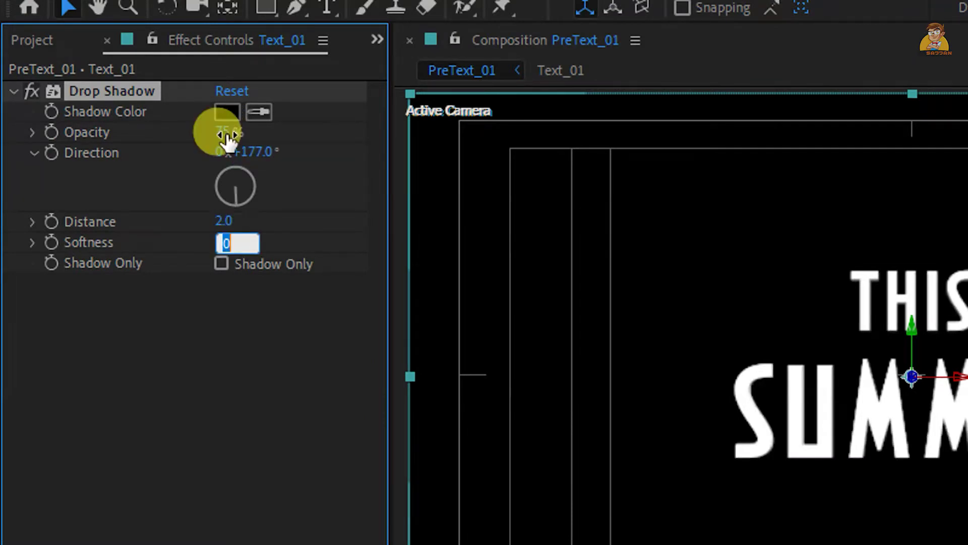
type("6")
key("Return")
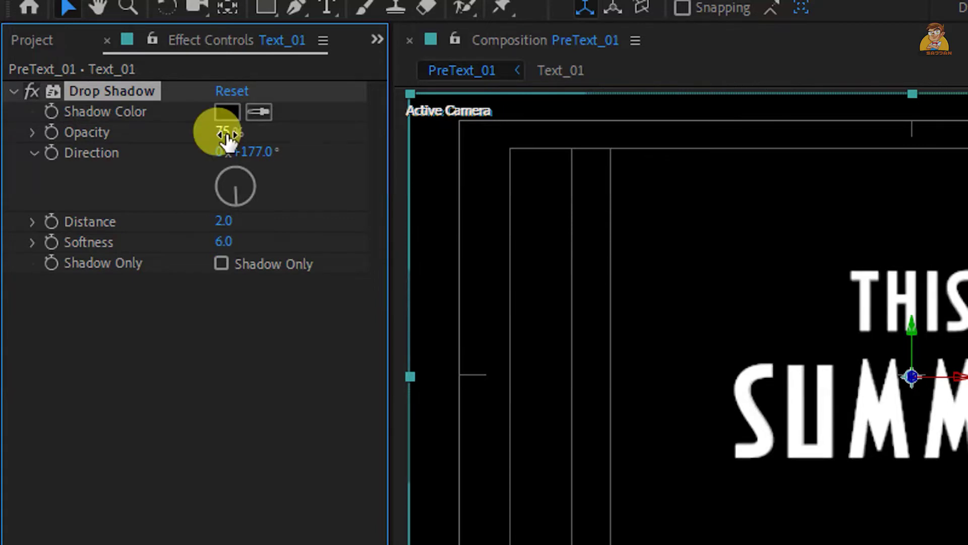
- Give the shadowed Text_01 layer the Fuchsia label color, and add AshTexture01 above it with the same label color
left_click(57, 434)
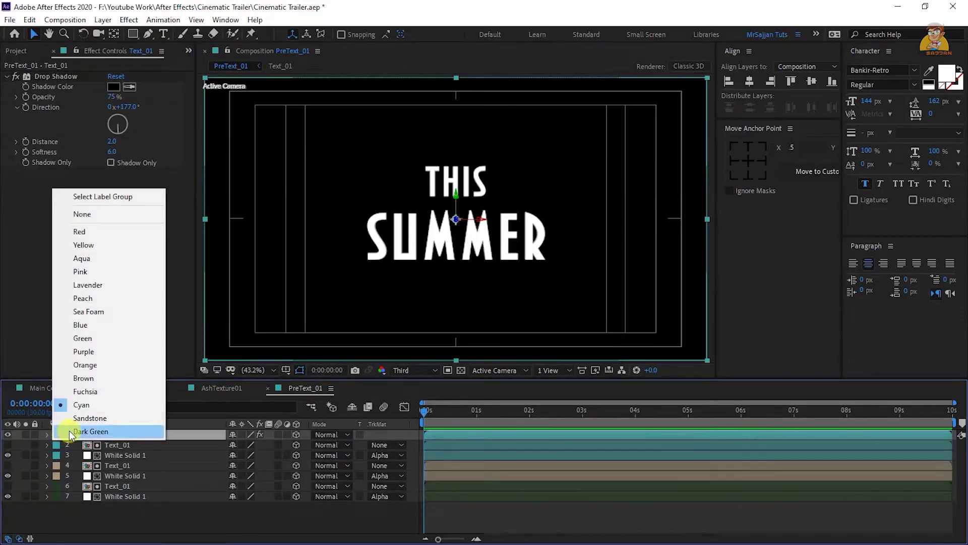
left_click(99, 394)
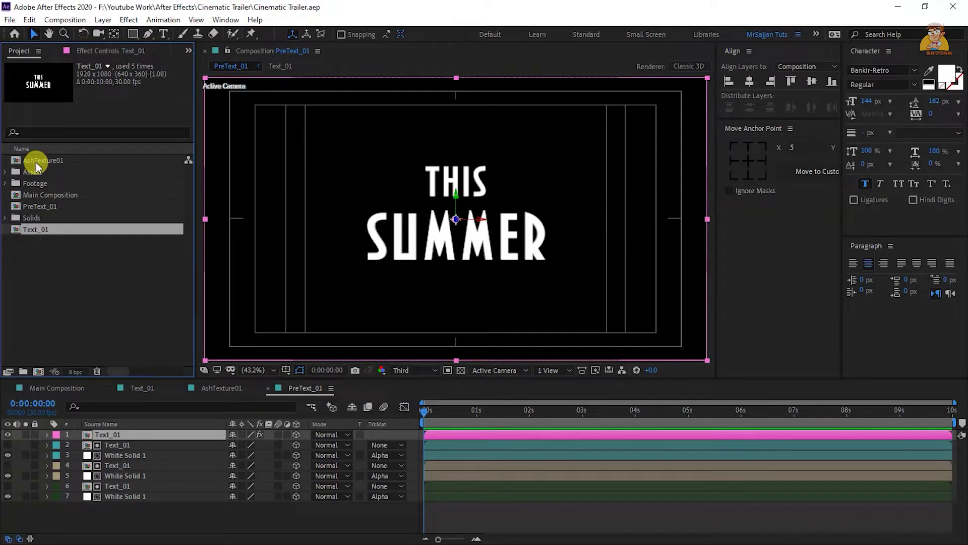
left_click_drag(35, 162, 124, 433)
left_click(56, 435)
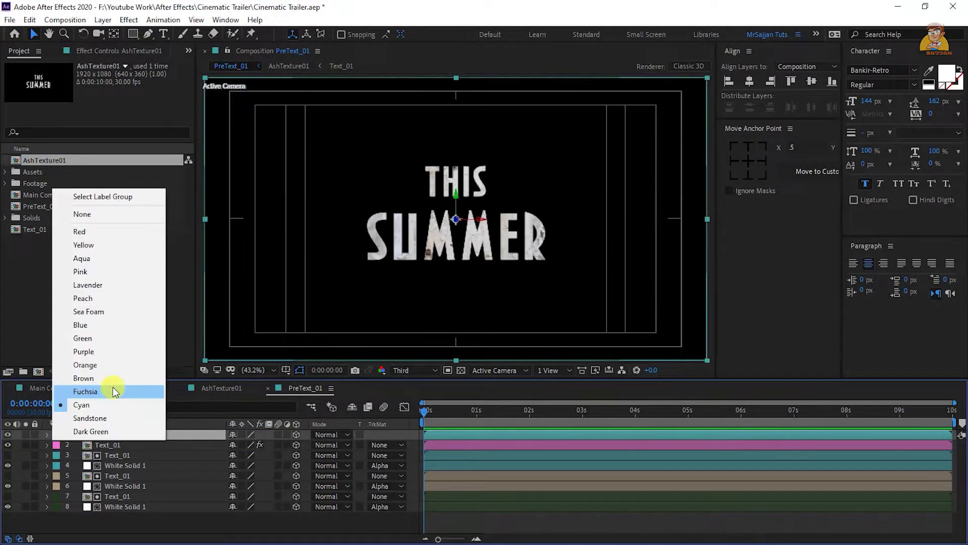
left_click(114, 389)
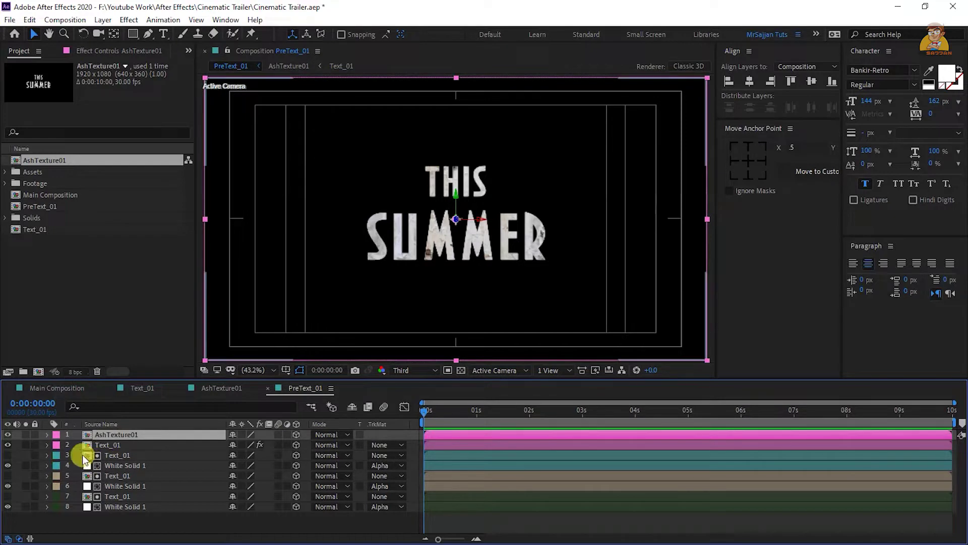
- Add another Text_01 layer above AshTexture01, give it the Brown label color and make it a 3D layer
left_click(27, 231)
left_click_drag(27, 231, 103, 432)
left_click(56, 434)
left_click(83, 377)
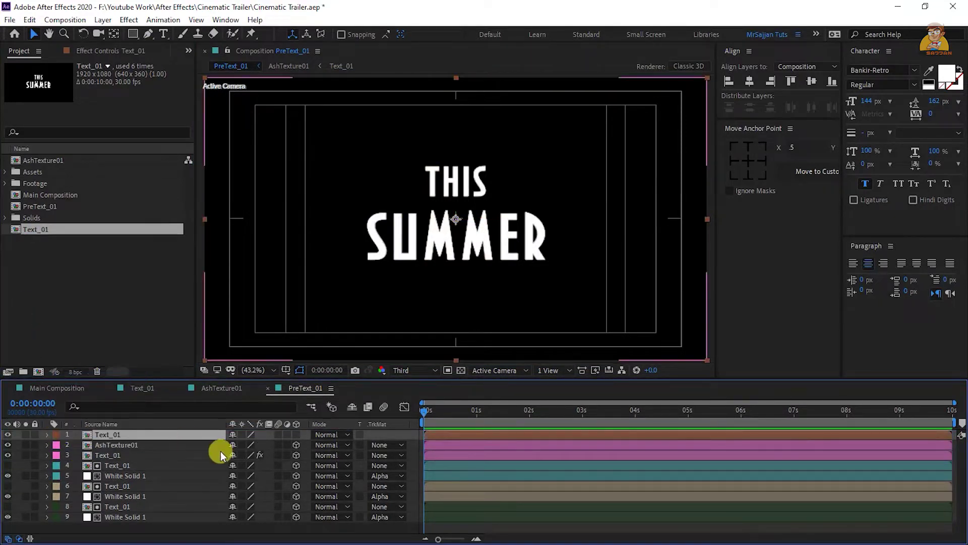
left_click(295, 433)
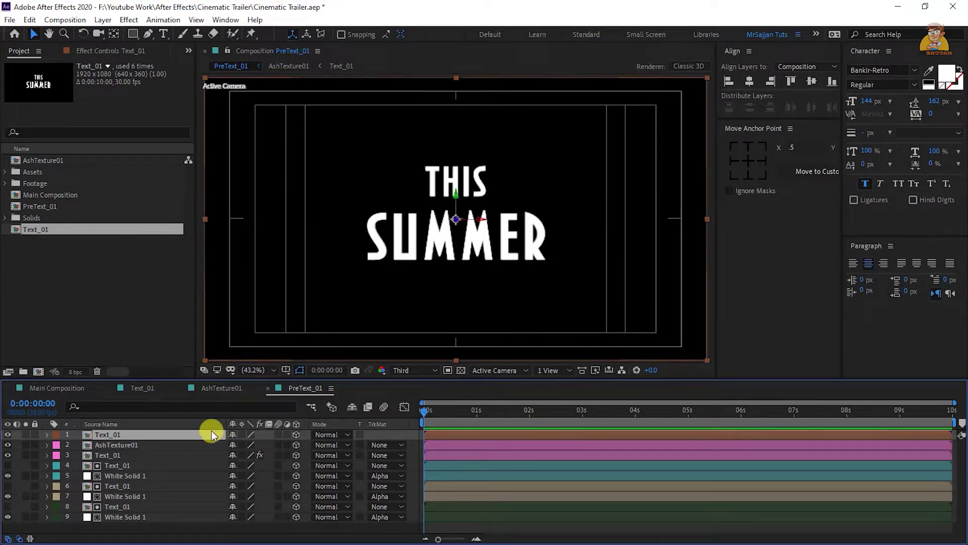
- Set the Brown-labelled Text_01 layer's Z position to -4 and its blending mode to Soft Light
key("p")
left_click(267, 447)
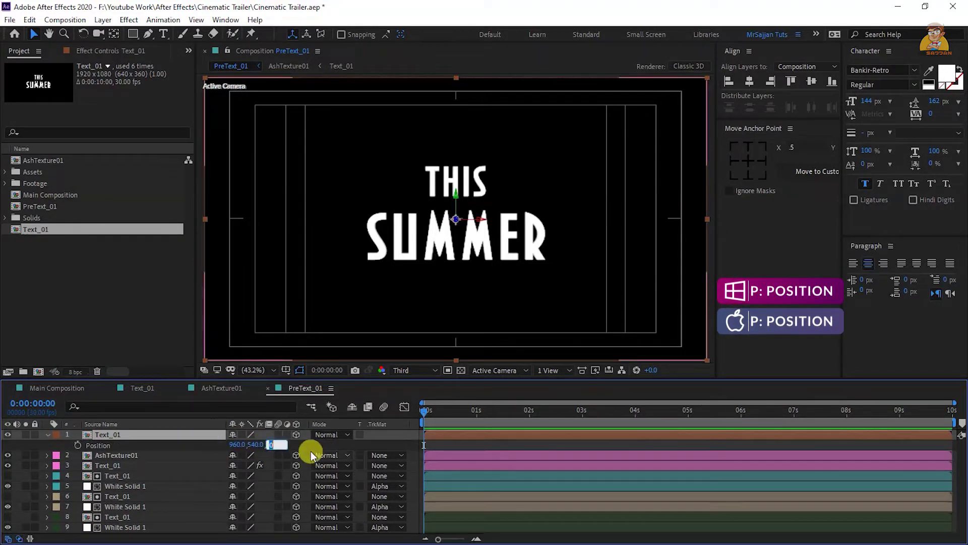
type("-4")
left_click(310, 453)
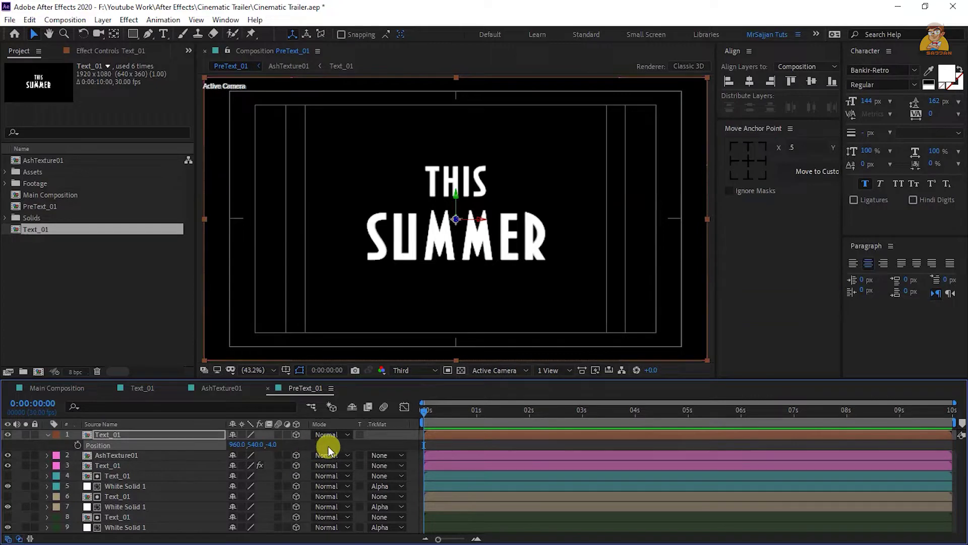
left_click(328, 435)
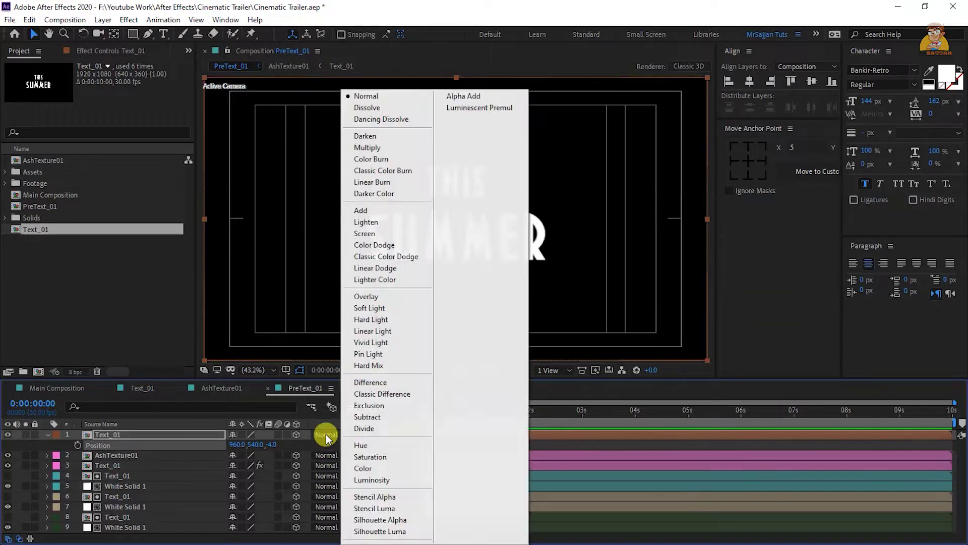
left_click(401, 308)
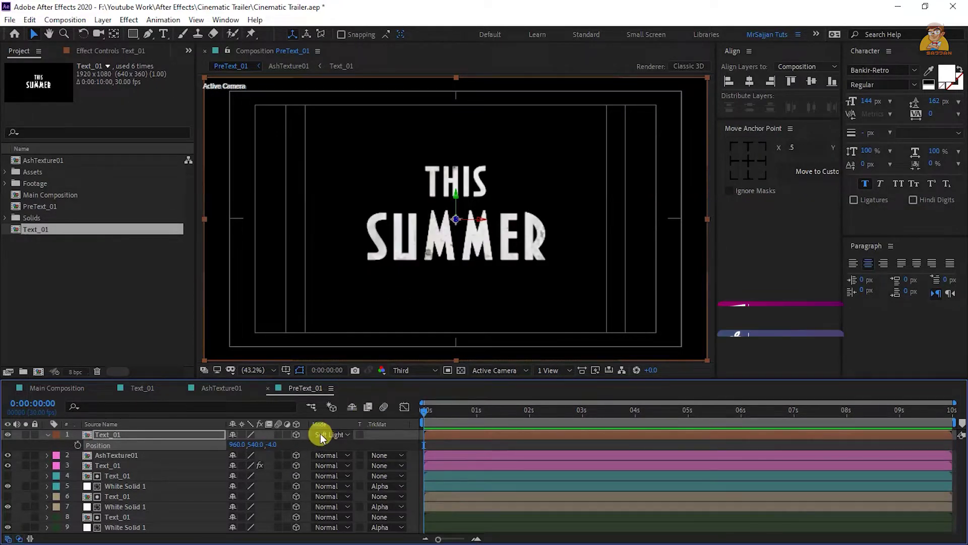
key("F4")
key("F4")
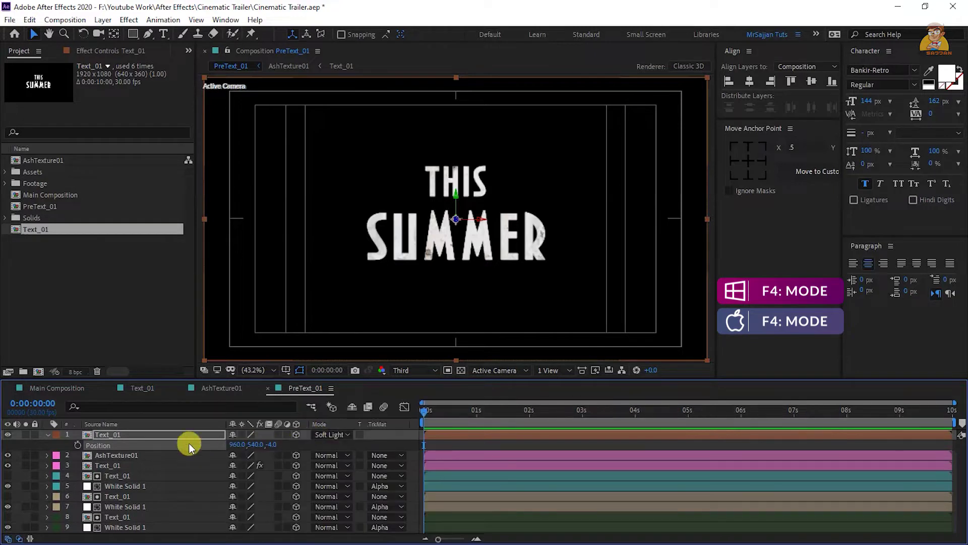
- Apply the Simple Choker effect to the Brown-labelled Text_01 layer with Choke Matte set to 2
key("ctrl+space")
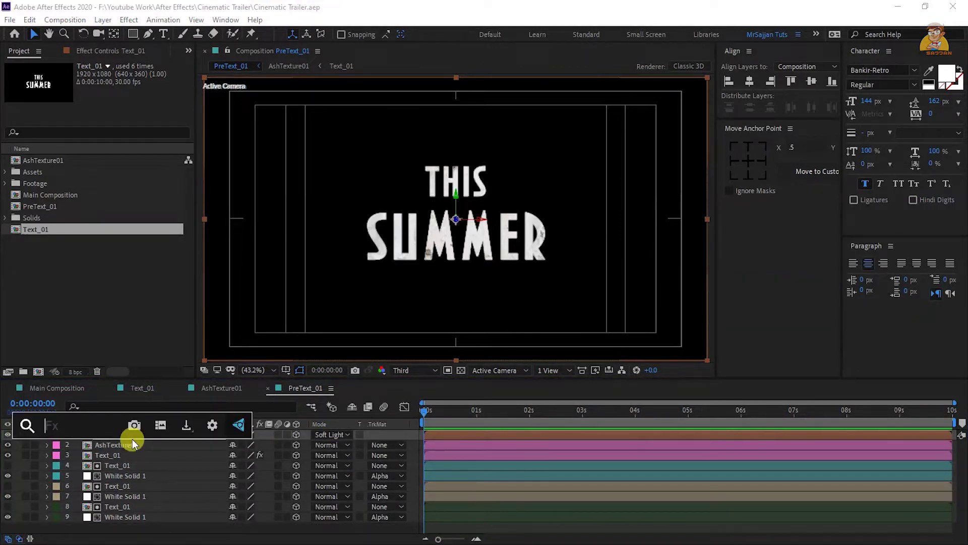
type("simp")
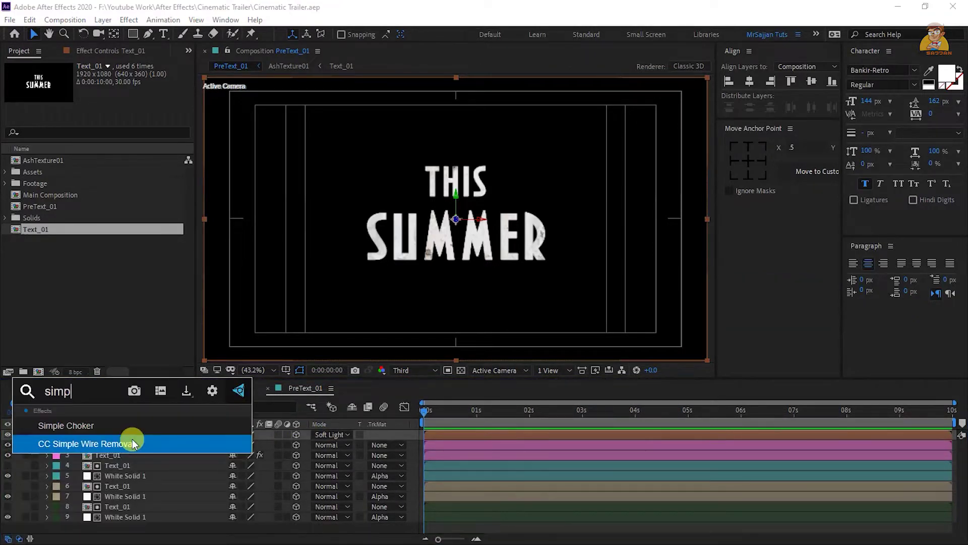
key("Return")
left_click(107, 97)
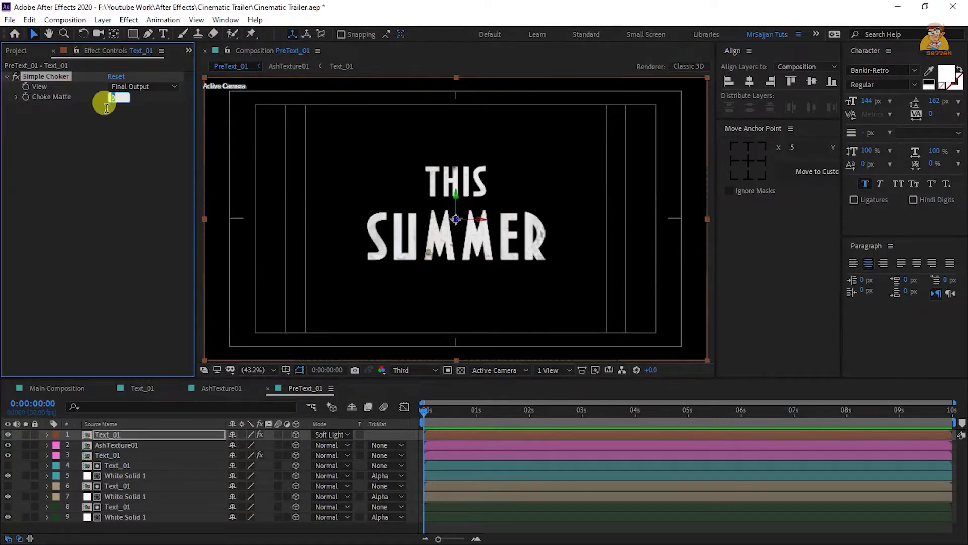
type("2")
key("Return")
- Add the Tint effect to the Brown-labelled Text_01 layer and map white to black
key("ctrl+space")
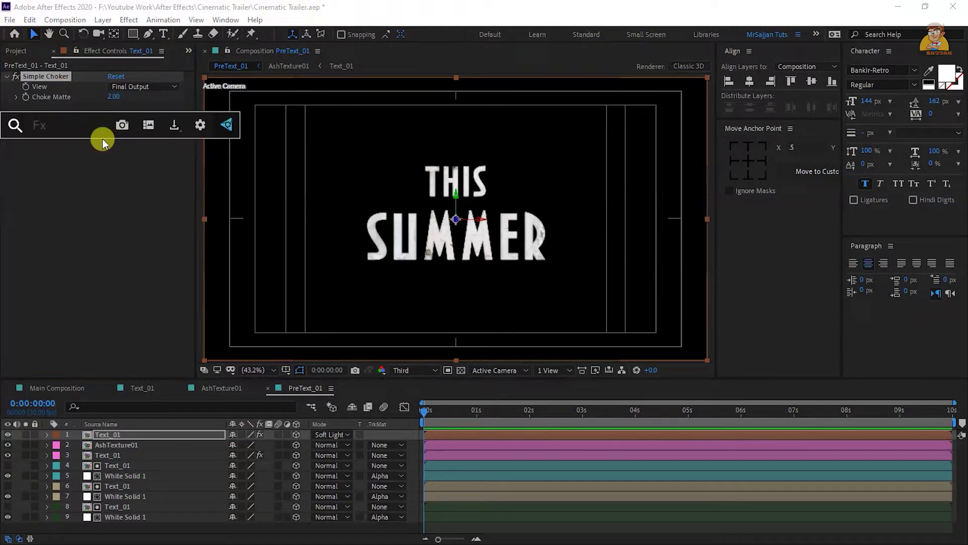
type("tint")
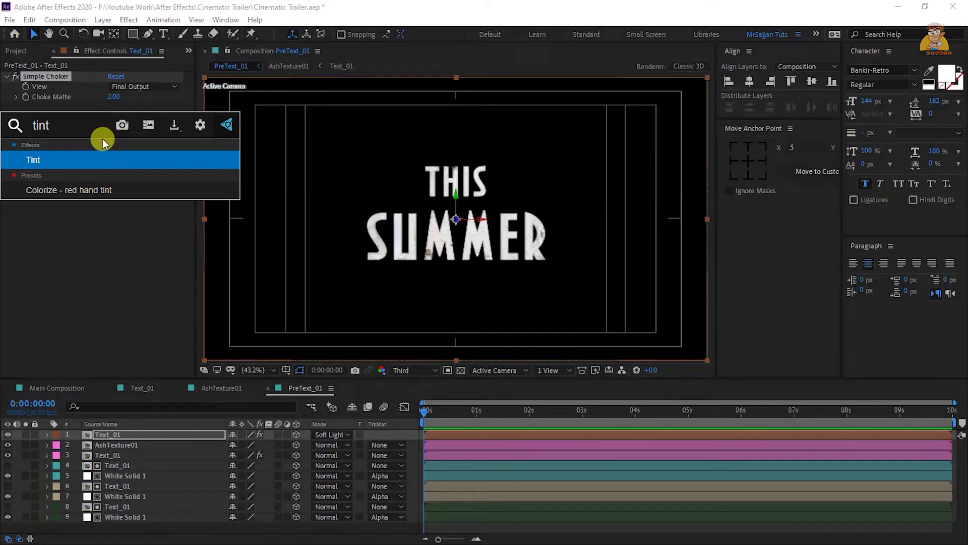
key("Return")
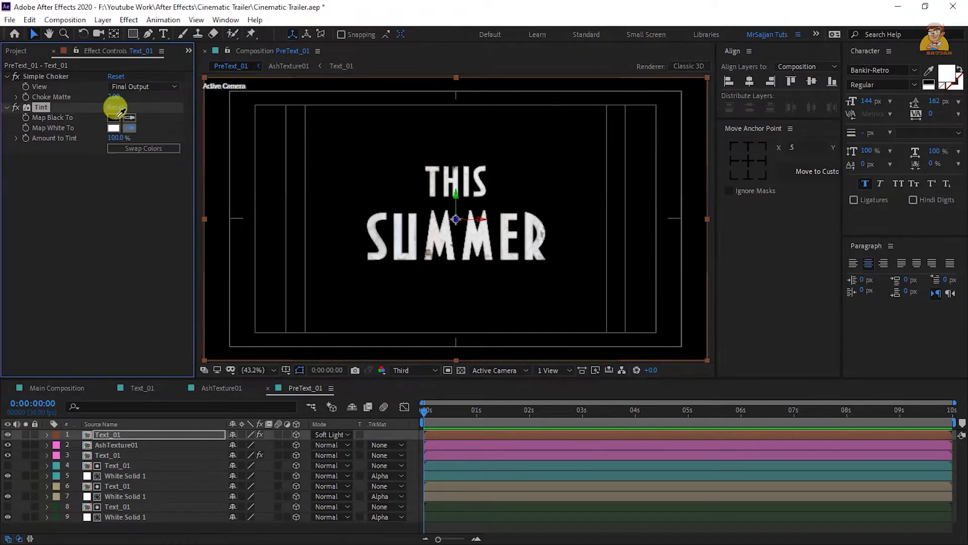
- Apply the Roughen Edges effect to the Brown-labelled Text_01 layer with a border of 4
key("ctrl+space")
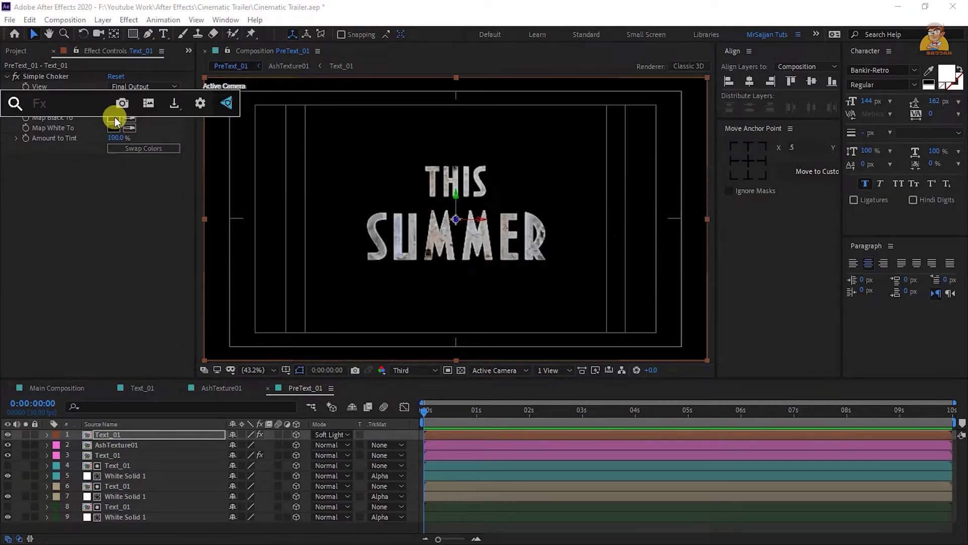
type("rough")
key("Return")
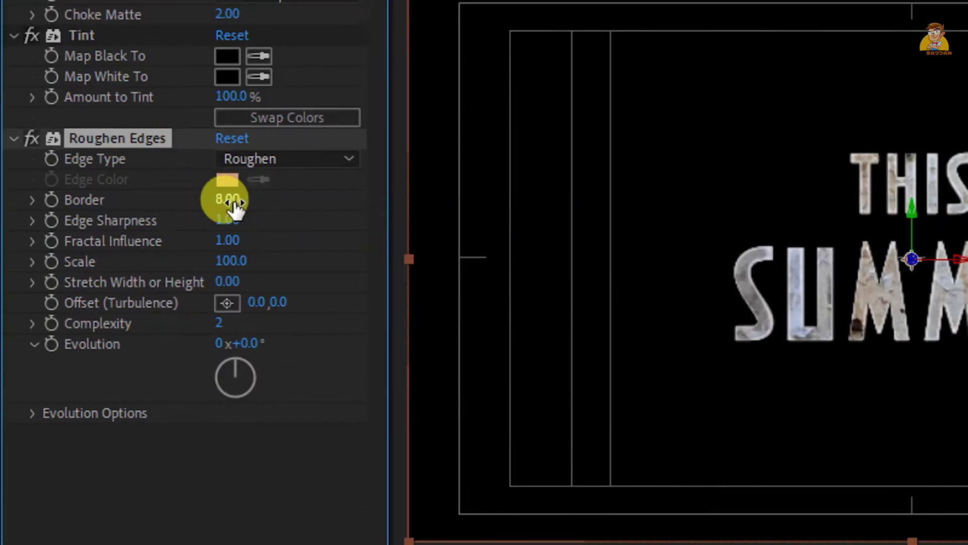
left_click(233, 201)
type("4")
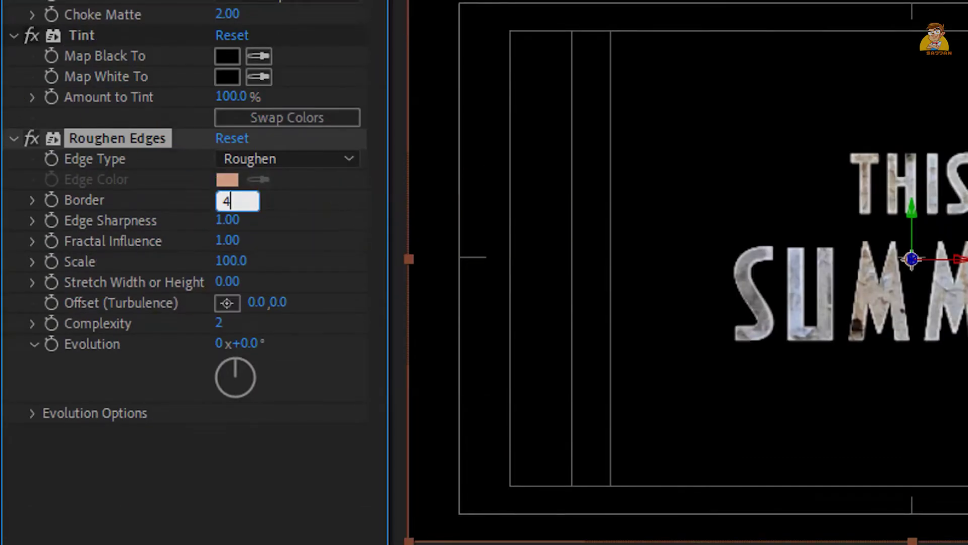
key("Return")
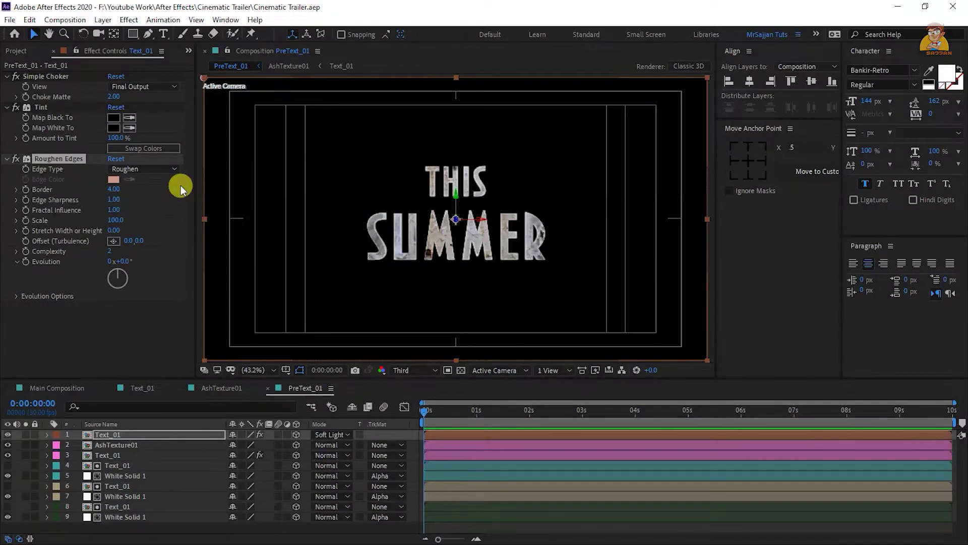
- Apply Drop Shadow to the Brown-labelled Text_01 layer with opacity 85%, distance 0 and softness 3
key("ctrl+space")
type("drop")
key("Return")
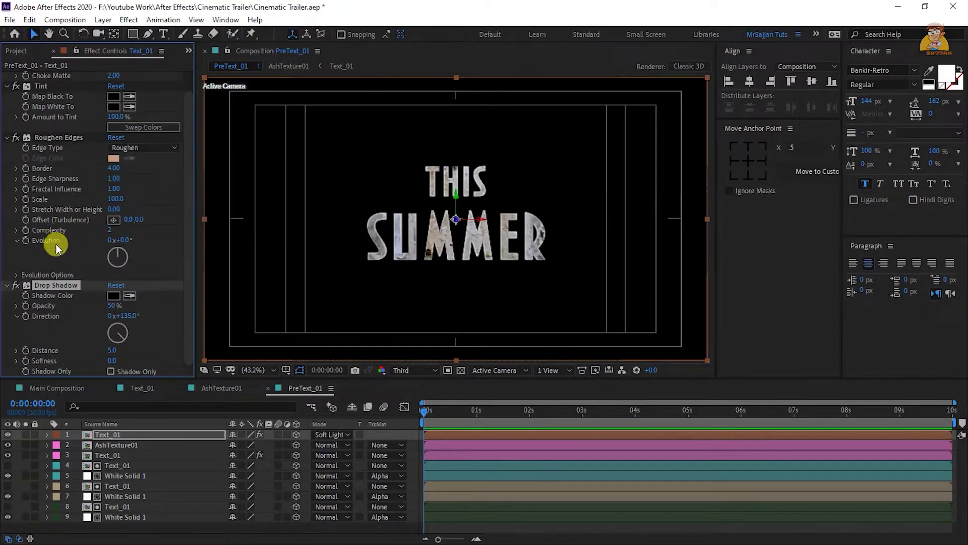
left_click(115, 305)
type("85")
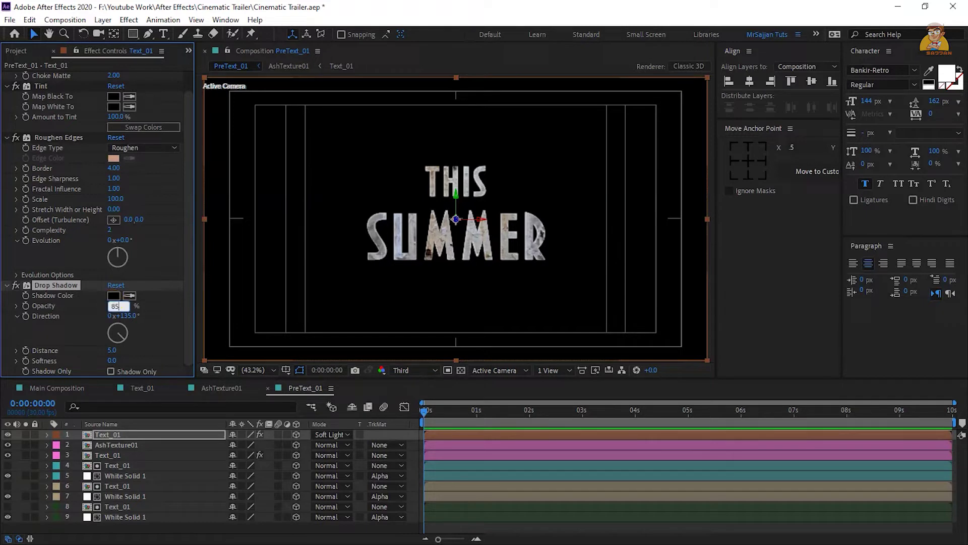
left_click(110, 350)
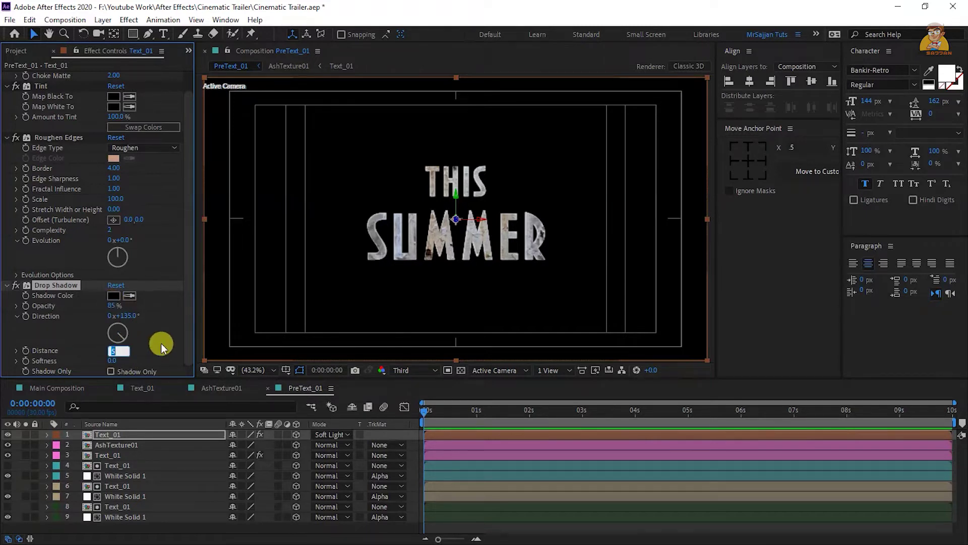
type("0")
key("Tab")
type("3")
key("Return")
- Duplicate the Brown-labelled Text_01 layer and set the copy's blending mode to Add
left_click(169, 436)
key("ctrl+d")
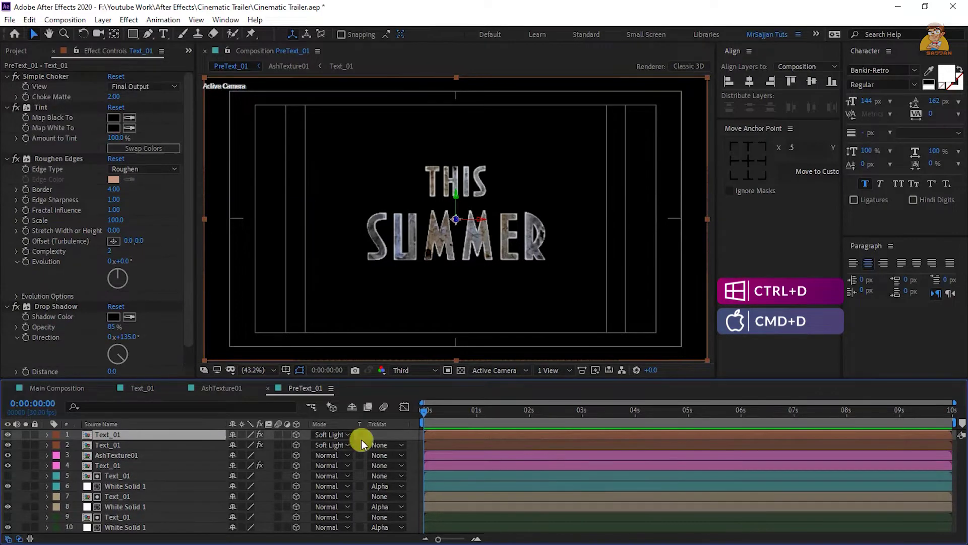
left_click(346, 435)
left_click(367, 209)
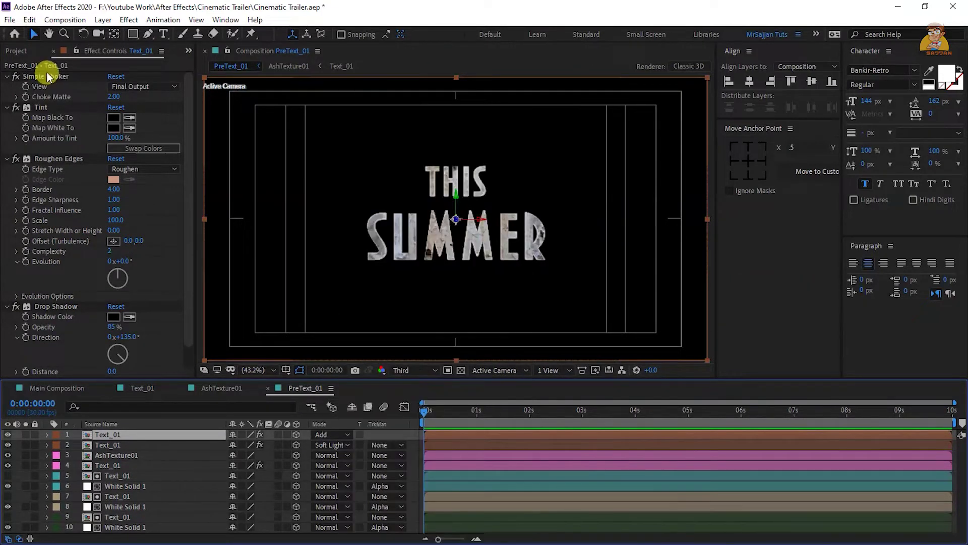
- Remove Simple Choker and Drop Shadow from the Add-mode Text_01 copy and map its Tint black and white to #474747
left_click(47, 75)
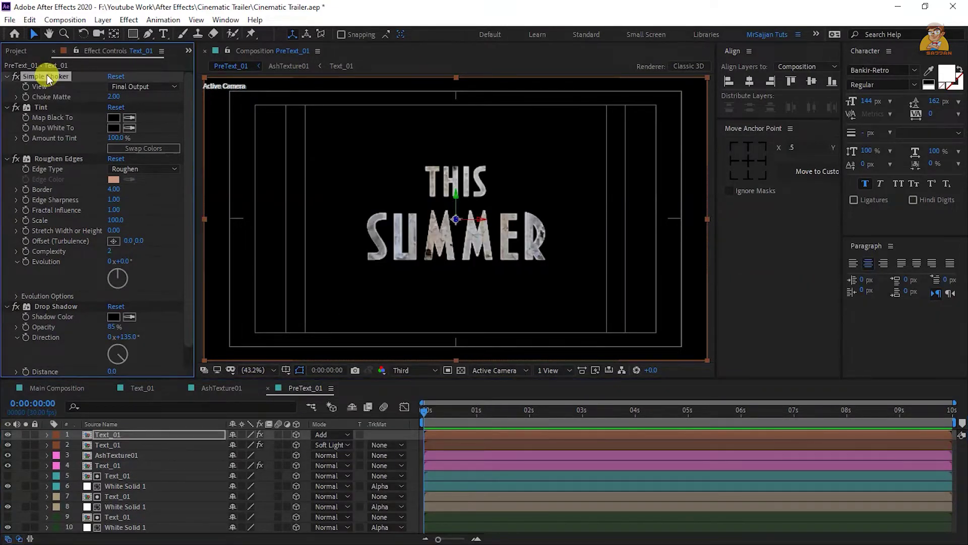
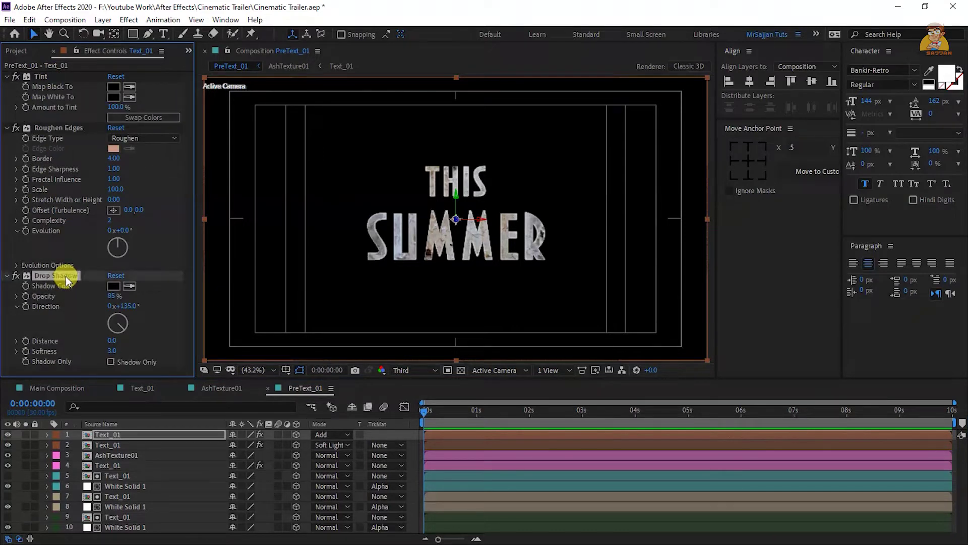
left_click(113, 86)
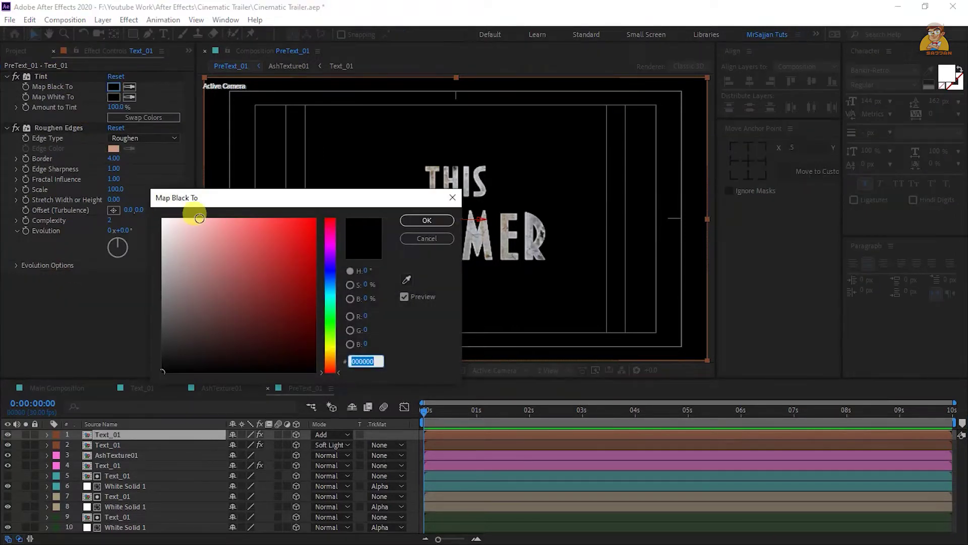
type("474747")
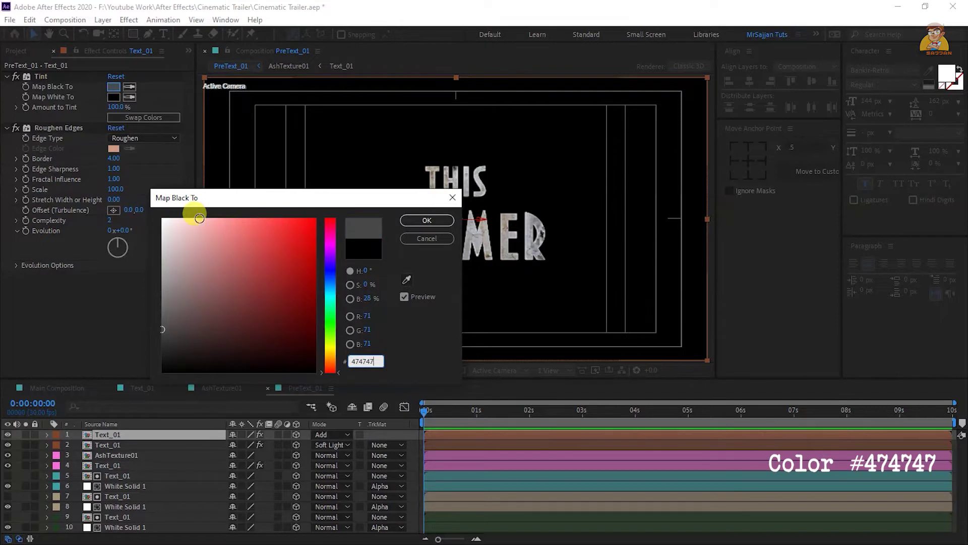
key("Return")
left_click(130, 97)
left_click(108, 71)
- Set the Add-mode Text_01 copy's Roughen Edges border to 16 and its edge type to Rusty
left_click(114, 158)
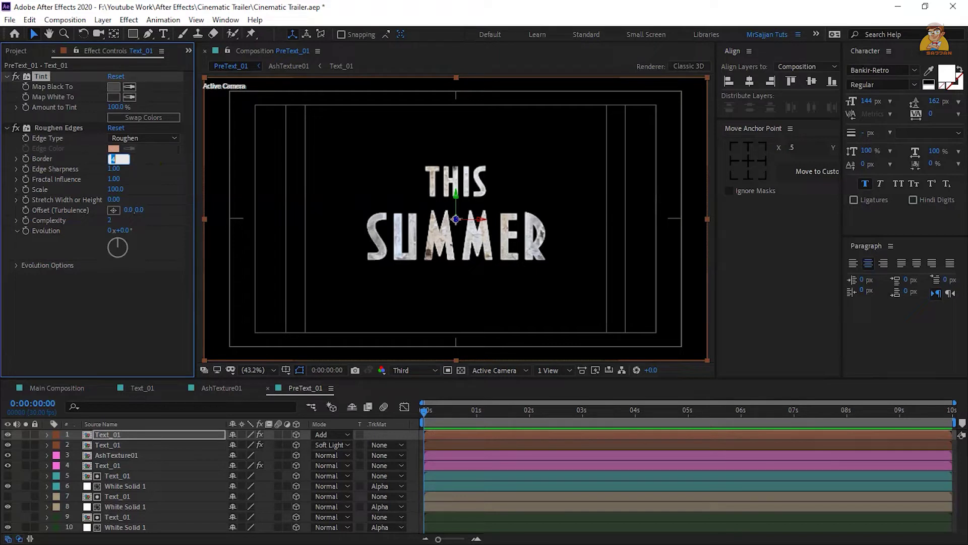
type("16")
key("Return")
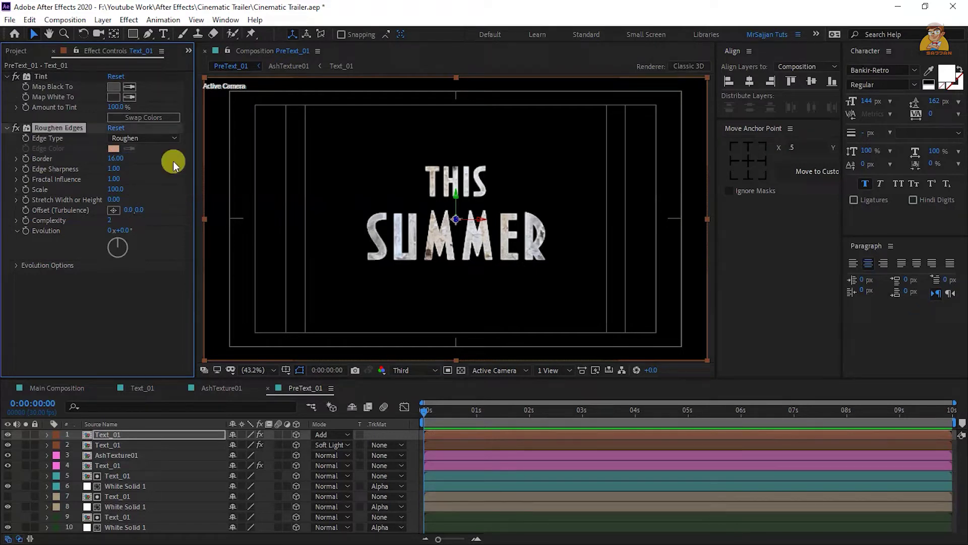
left_click(129, 140)
left_click(158, 207)
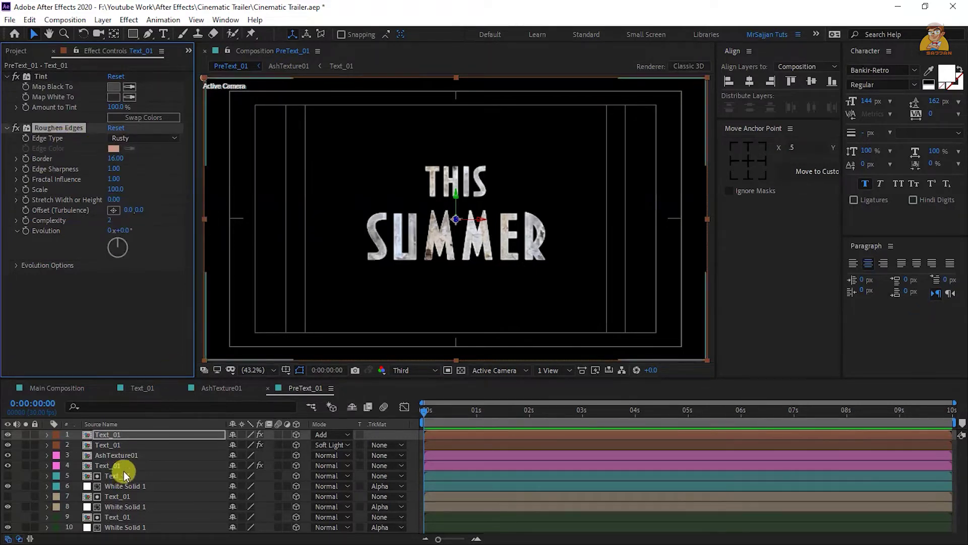
- Change the Roughen Edges edge type of the Soft Light Text_01 layer to Photocopy
left_click(111, 445)
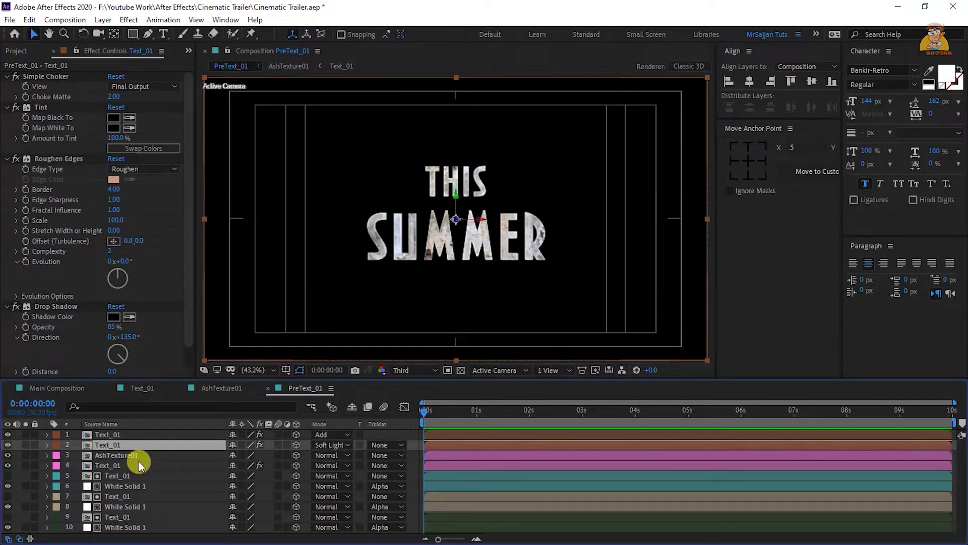
left_click(135, 168)
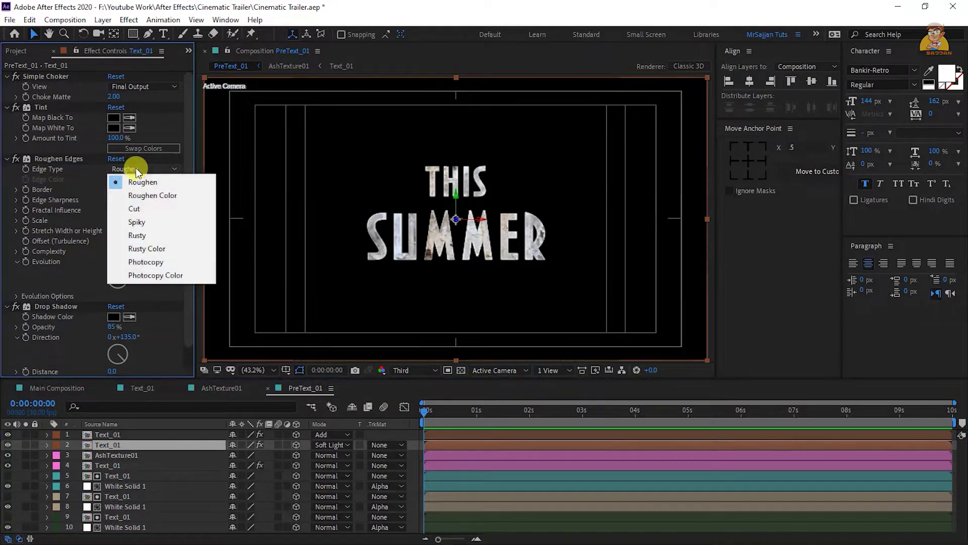
left_click(160, 262)
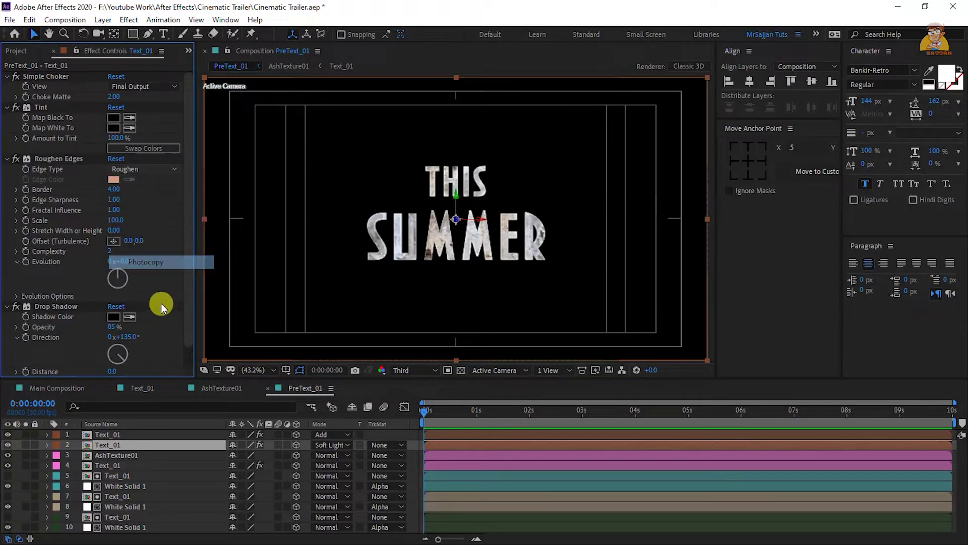
- Duplicate the Roughen Edges effect on the Add-mode Text_01 layer and set the second effect's edge type to Cut
left_click(132, 434)
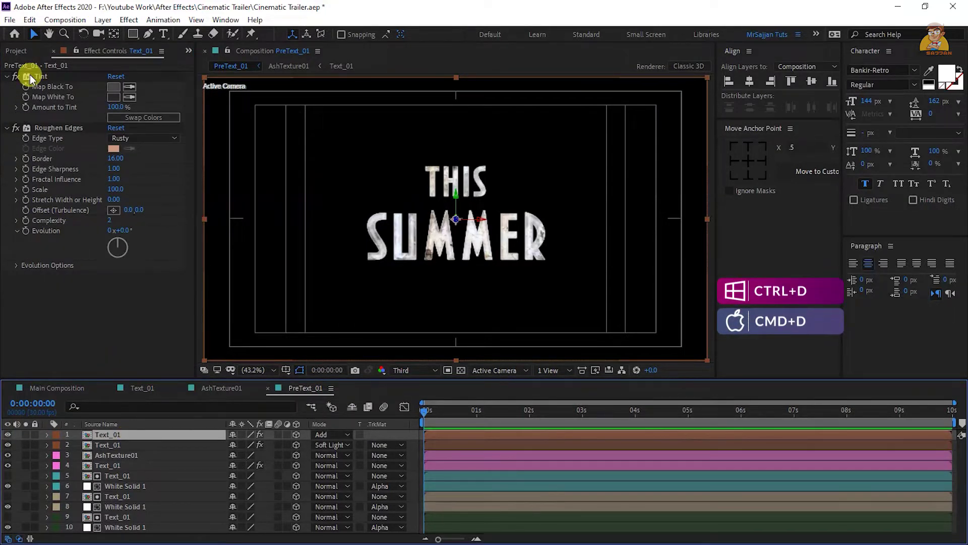
left_click(56, 128)
key("ctrl+d")
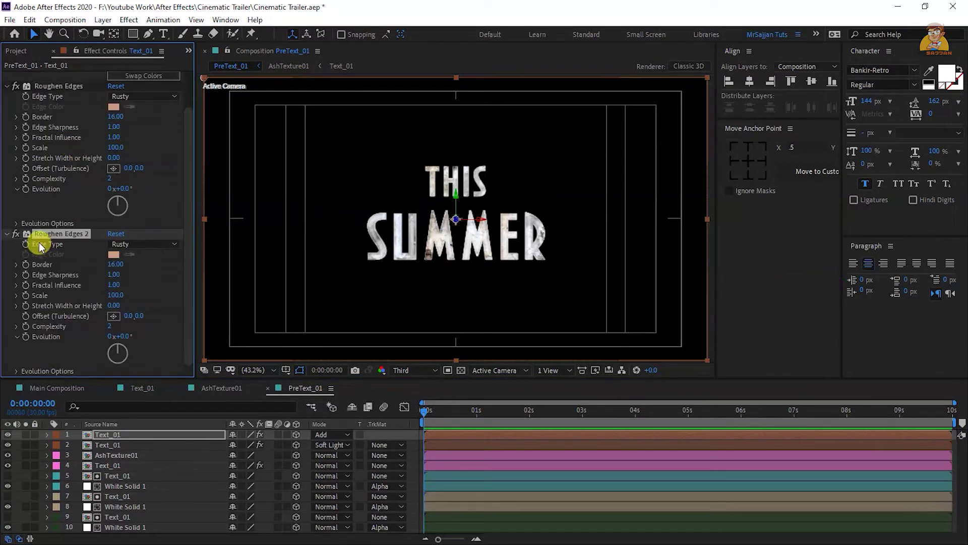
left_click(147, 246)
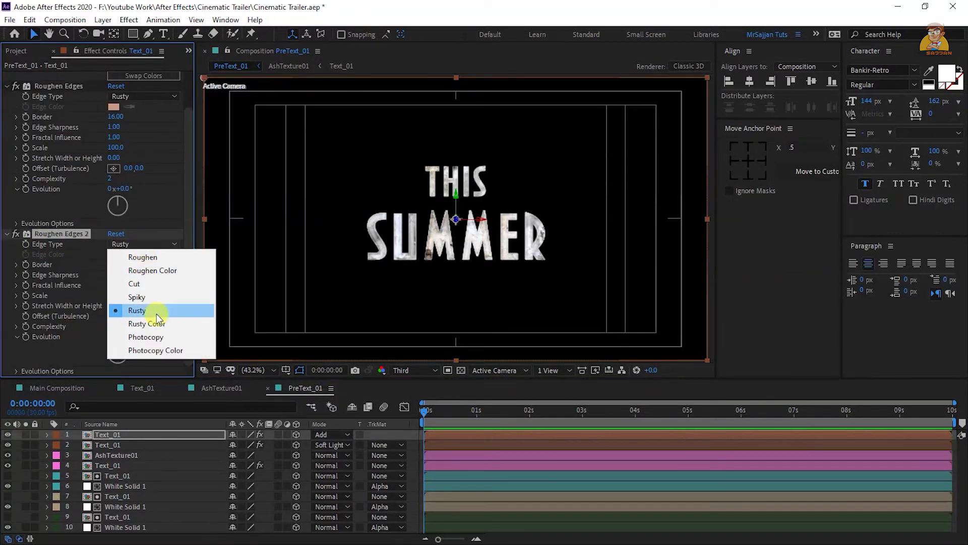
left_click(151, 286)
- Set Roughen Edges 2 on the Add-mode Text_01 layer to border 4, scale 50 and complexity 1
left_click(116, 264)
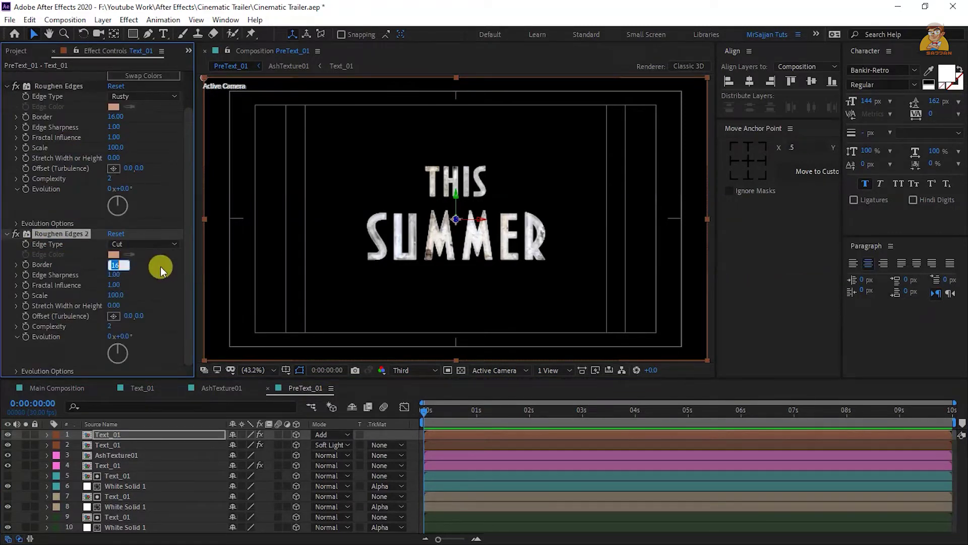
type("4")
key("Tab")
key("Tab")
key("Tab")
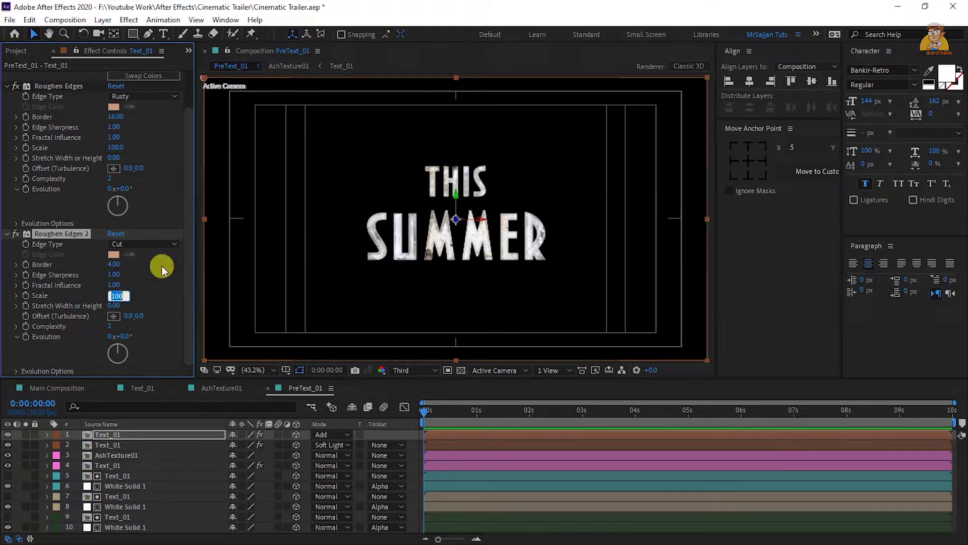
type("50")
key("Return")
left_click(110, 328)
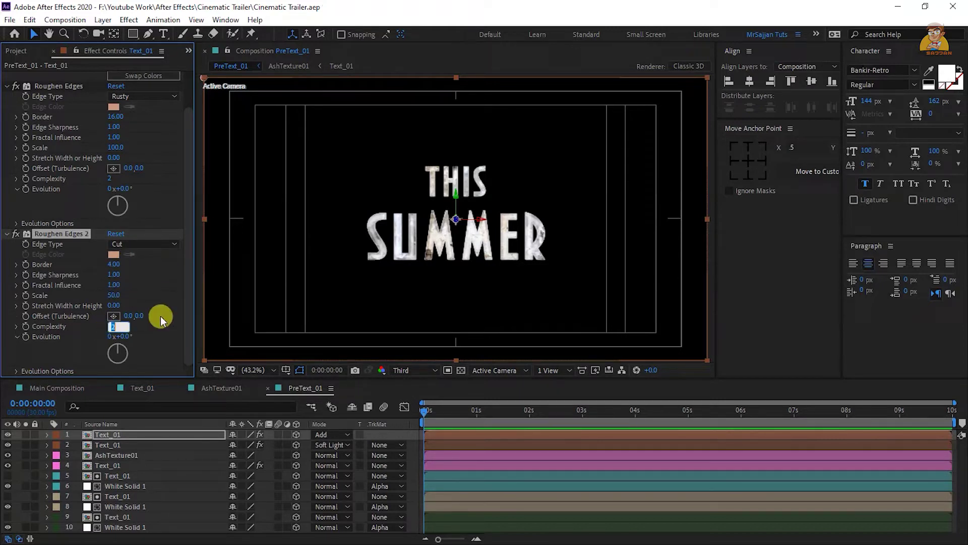
type("1")
- Duplicate the Add-mode Text_01 layer and set the copy's blending mode to Soft Light
left_click(177, 434)
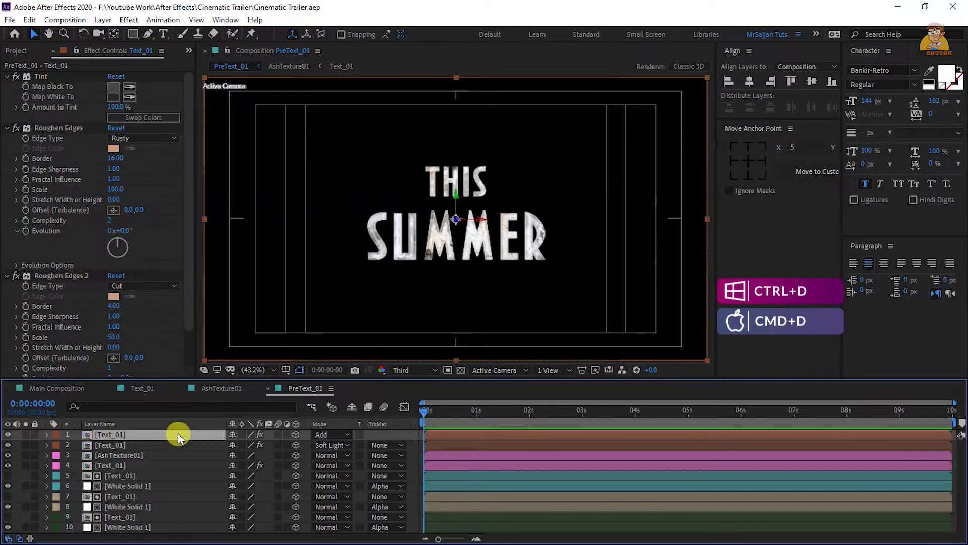
key("ctrl+d")
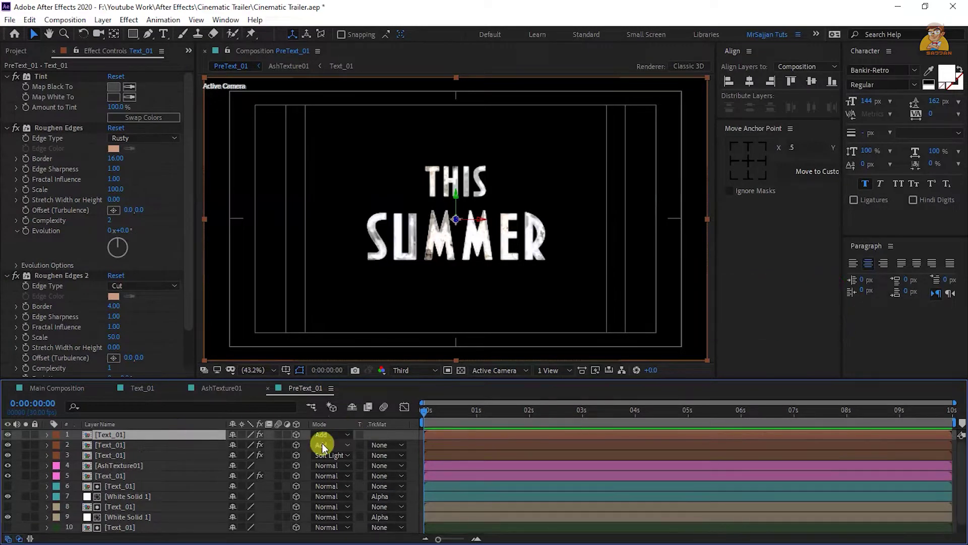
left_click(321, 434)
left_click(369, 311)
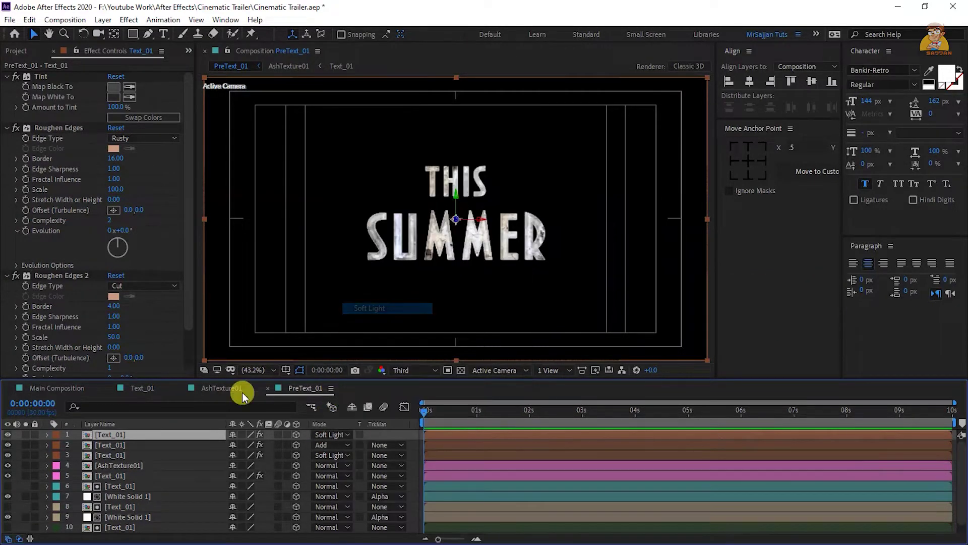
- Delete Tint, Roughen Edges and Roughen Edges 2 from the new Soft Light Text_01 copy
left_click(50, 127)
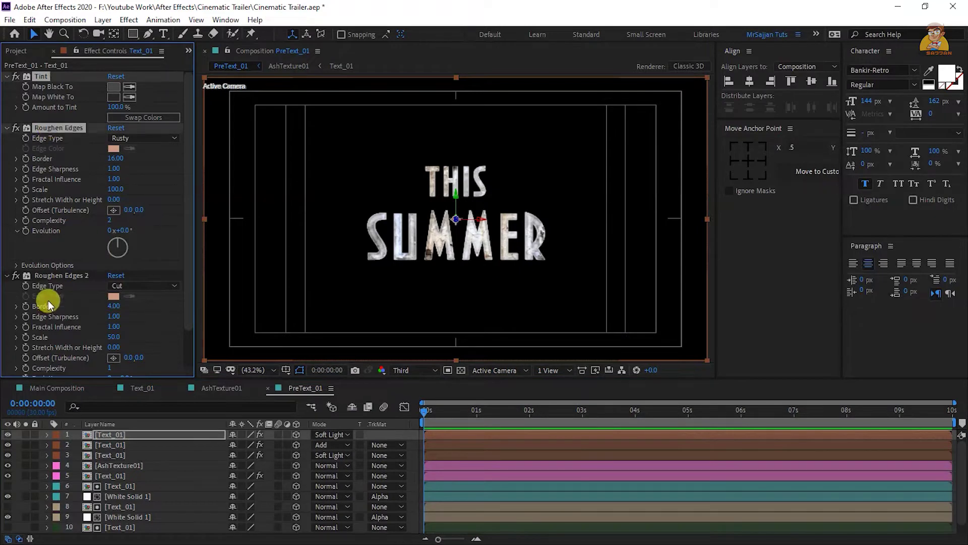
left_click(50, 279, "ctrl")
key("Delete")
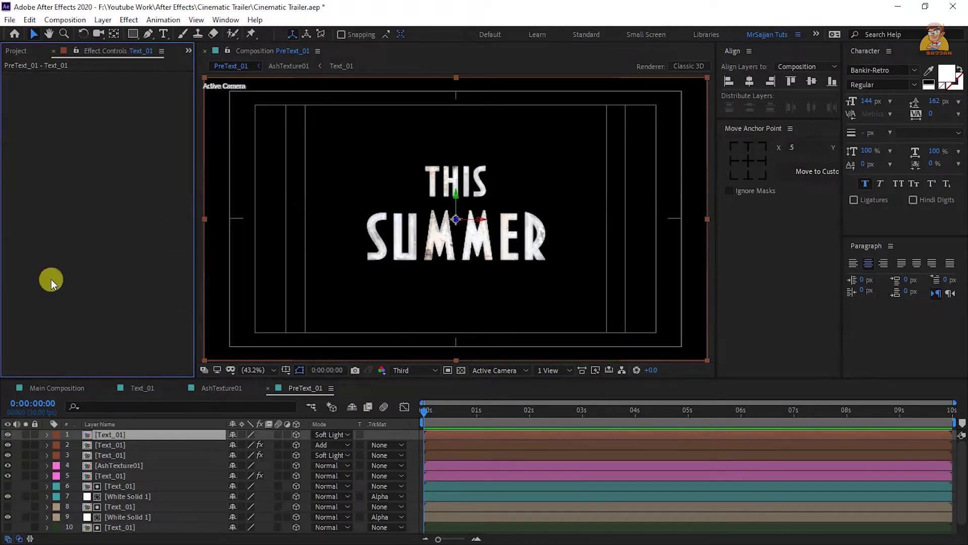
- Apply Simple Choker to the topmost Soft Light Text_01 layer with a choke matte of 3
key("ctrl+space")
type("simple choker")
key("Return")
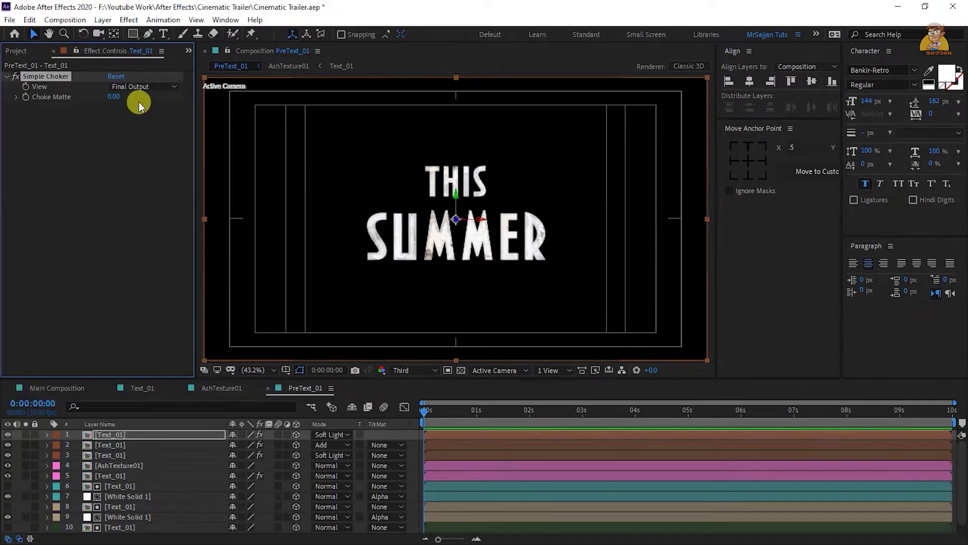
left_click(112, 97)
type("3")
left_click(109, 98)
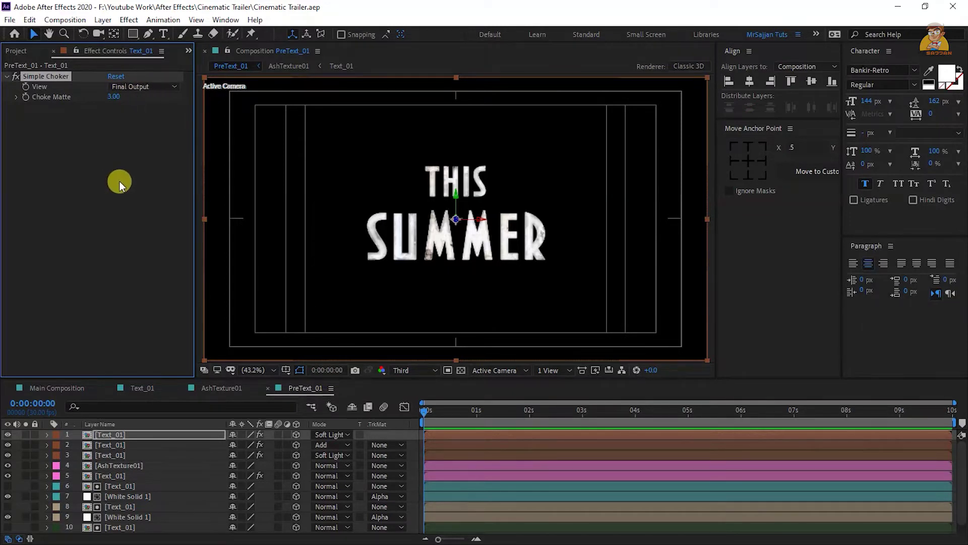
- Add the Text_01 composition above all layers in PreText_01 and set its blending mode to Overlay
left_click(16, 52)
left_click_drag(28, 220, 137, 430)
left_click(326, 434)
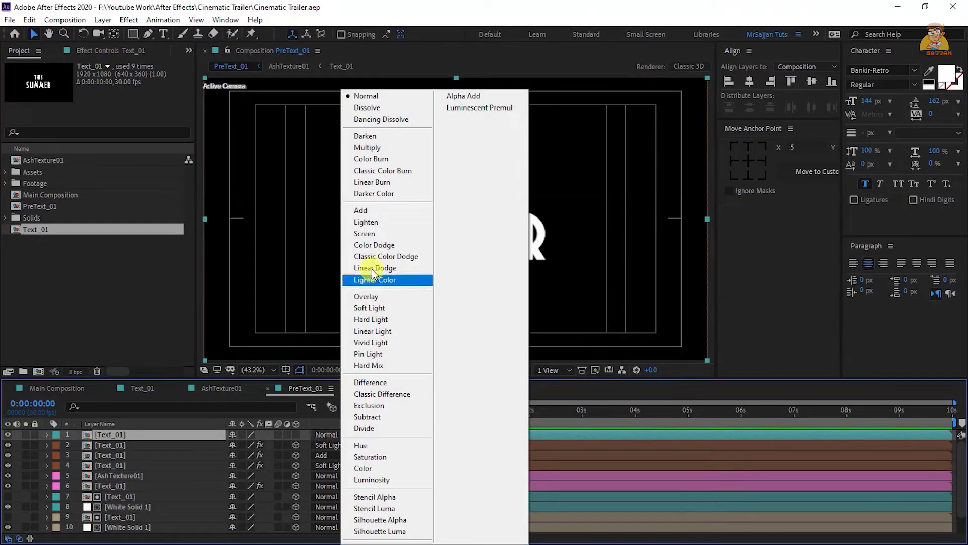
left_click(377, 296)
- Make the Overlay Text_01 layer 3D and set its Z position to 8.5
left_click(296, 435)
key("p")
left_click(271, 444)
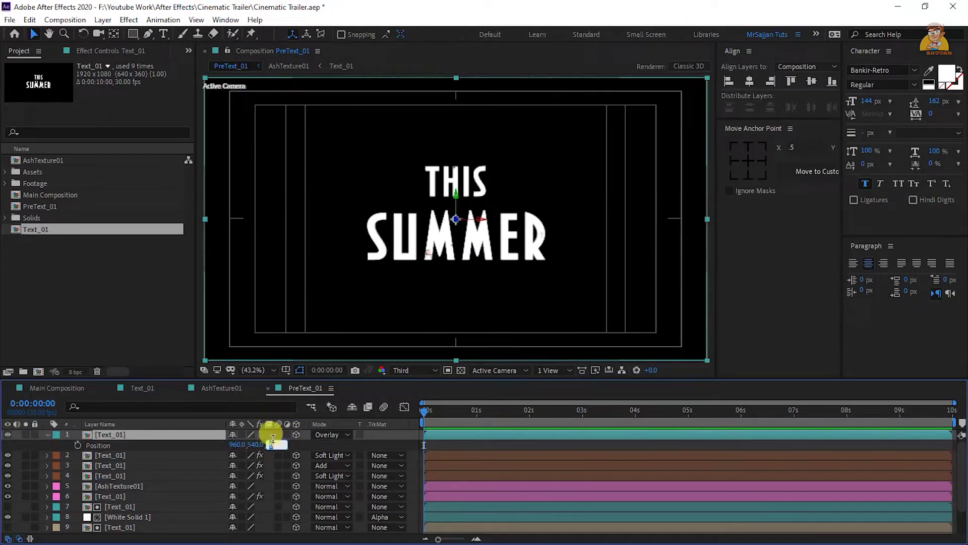
type("8.5")
key("Return")
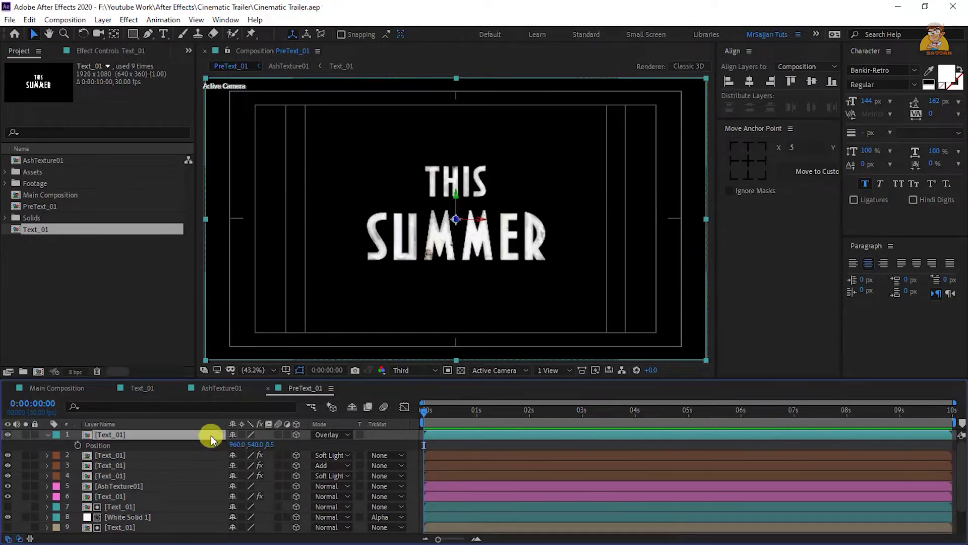
- Apply Simple Choker to the Overlay Text_01 layer with a choke matte of 4
key("ctrl+space")
type("si")
key("Return")
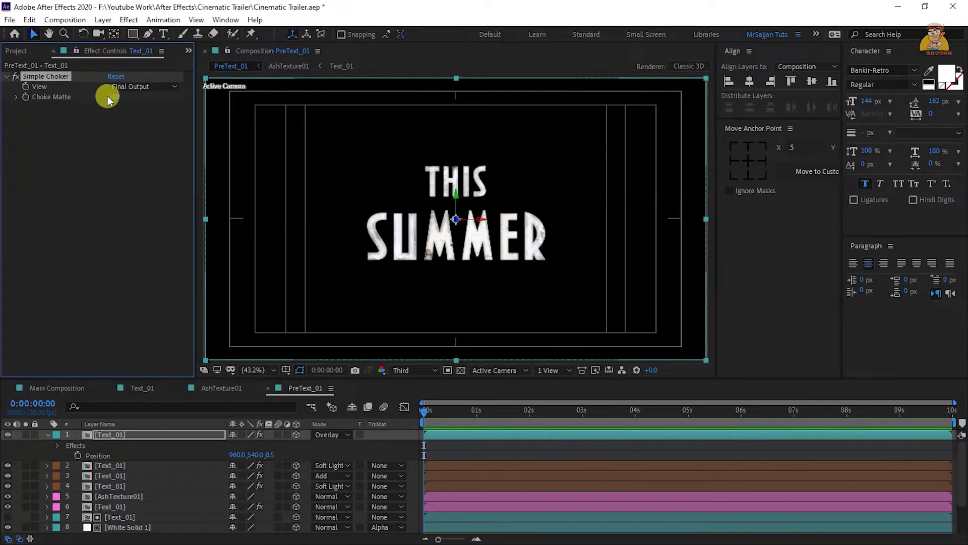
left_click(116, 99)
type("4")
key("Return")
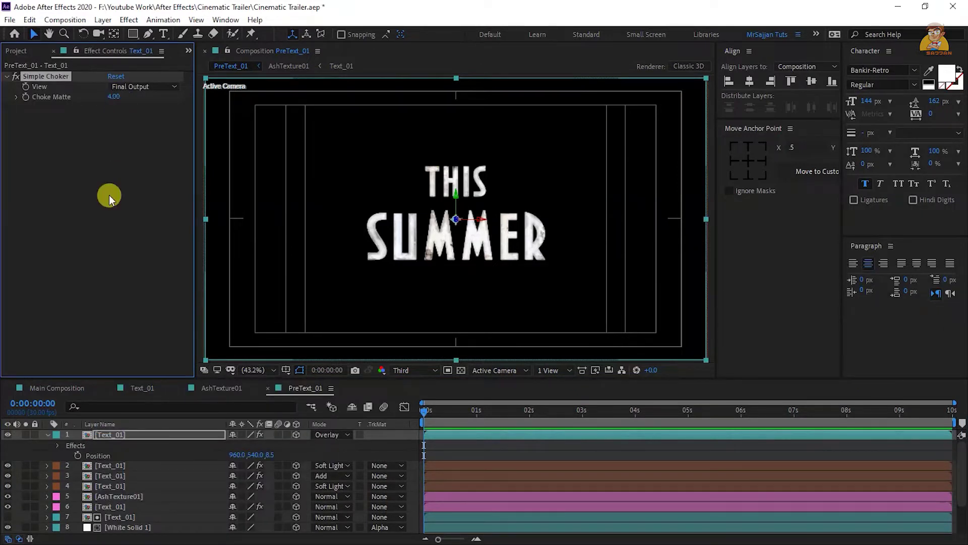
- Apply Tint to the Overlay Text_01 layer and map both black and white to #232323
key("ctrl+space")
type("tint")
key("Return")
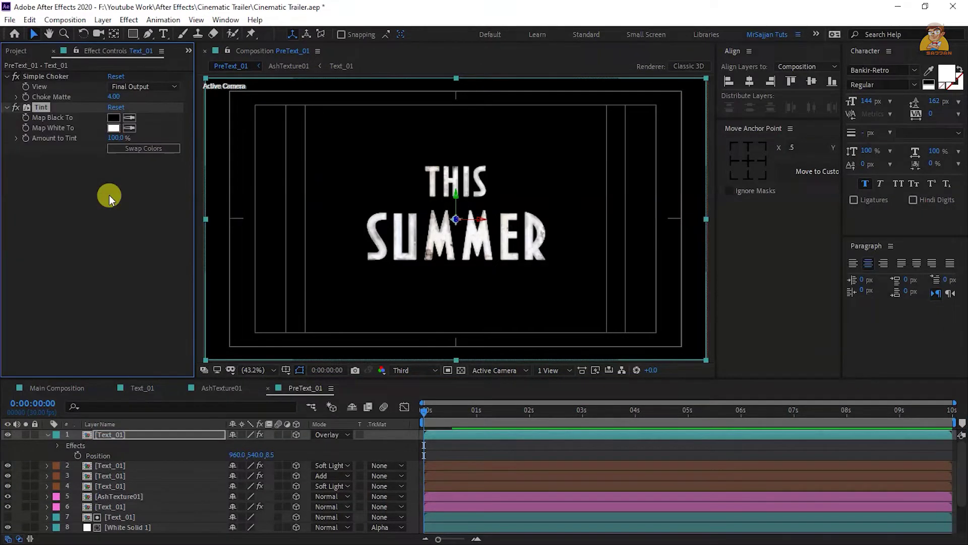
left_click(113, 118)
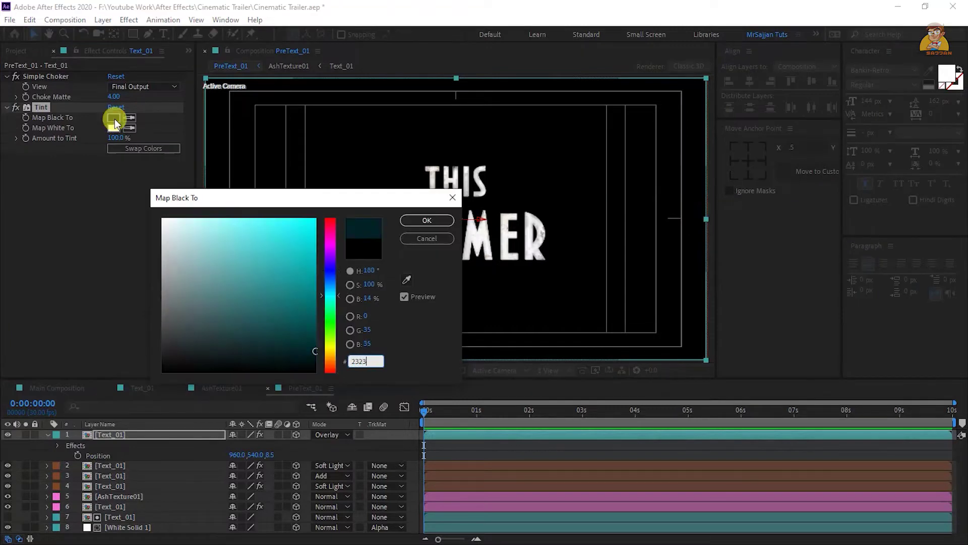
left_click(129, 127)
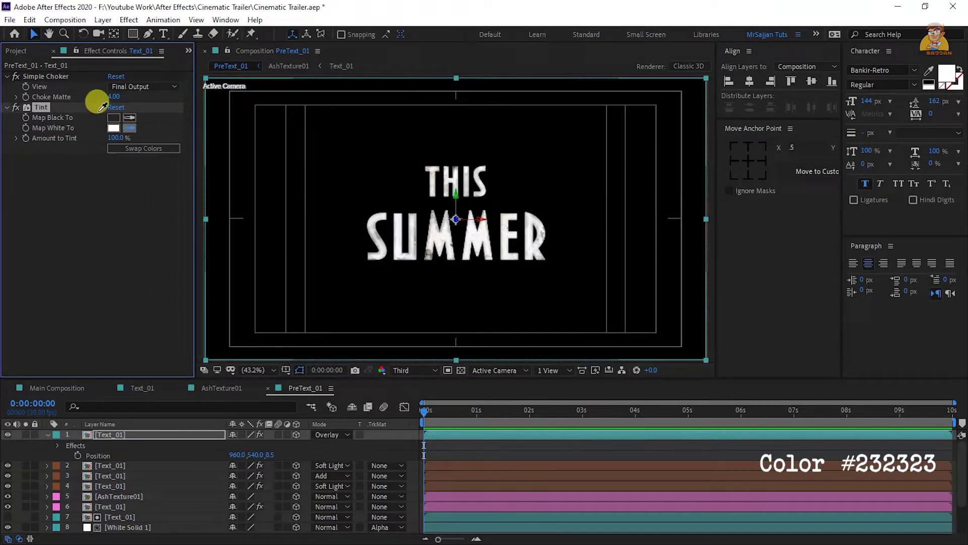
left_click(120, 250)
- Apply Drop Shadow to the Overlay Text_01 layer with the Tint's dark grey as shadow color and 100% opacity
key("ctrl+space")
type("d")
left_click(51, 380)
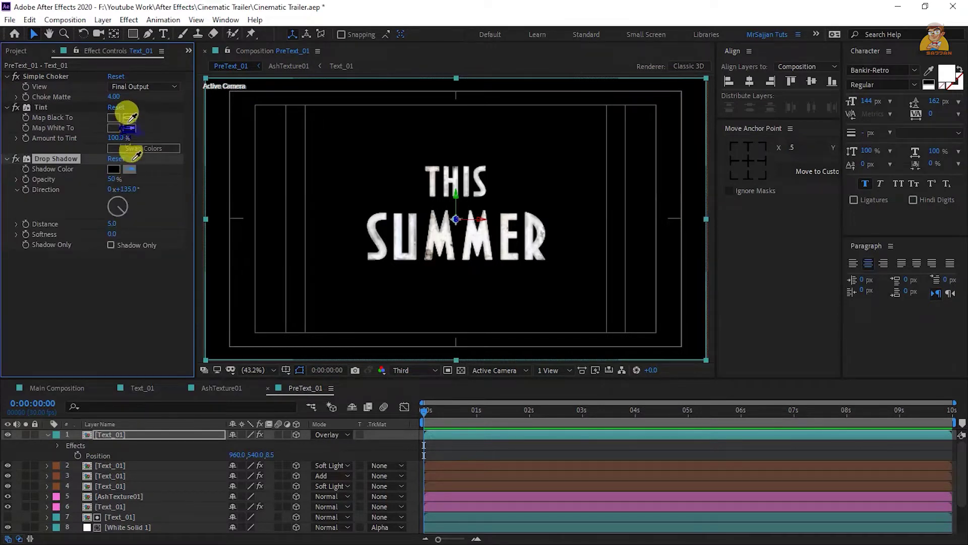
left_click(114, 132)
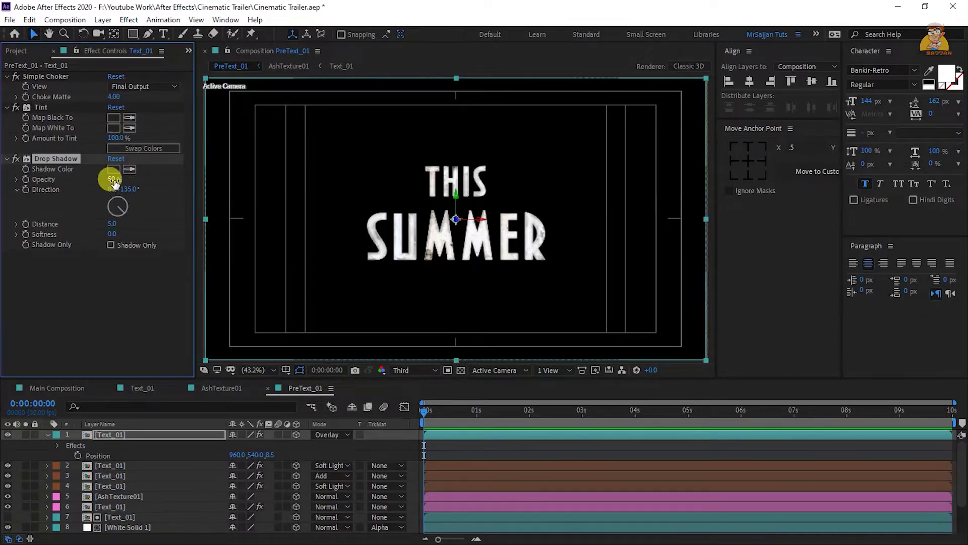
left_click_drag(114, 180, 197, 177)
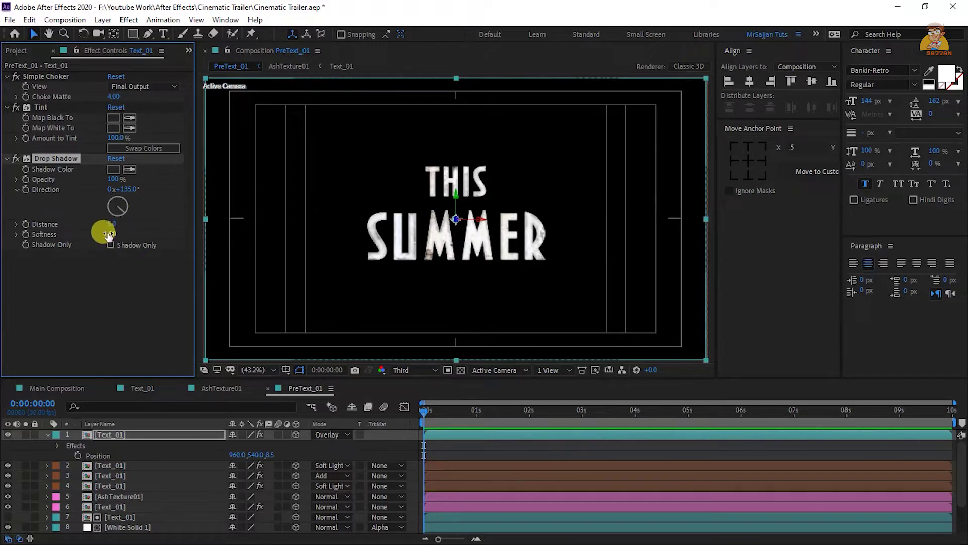
left_click(138, 454)
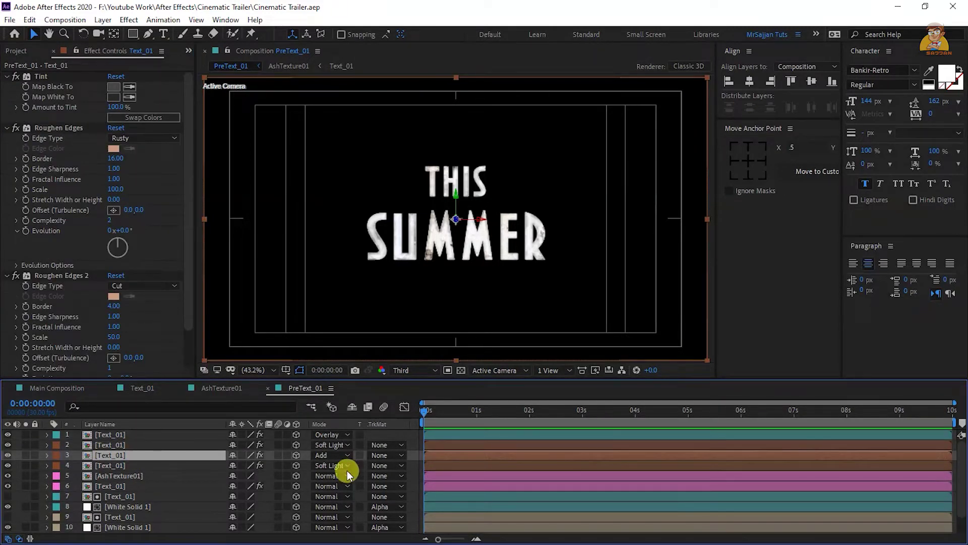
- Set the track matte of the third Text_01 layer, the one in Add mode, to Alpha Inverted Matte
left_click(380, 456)
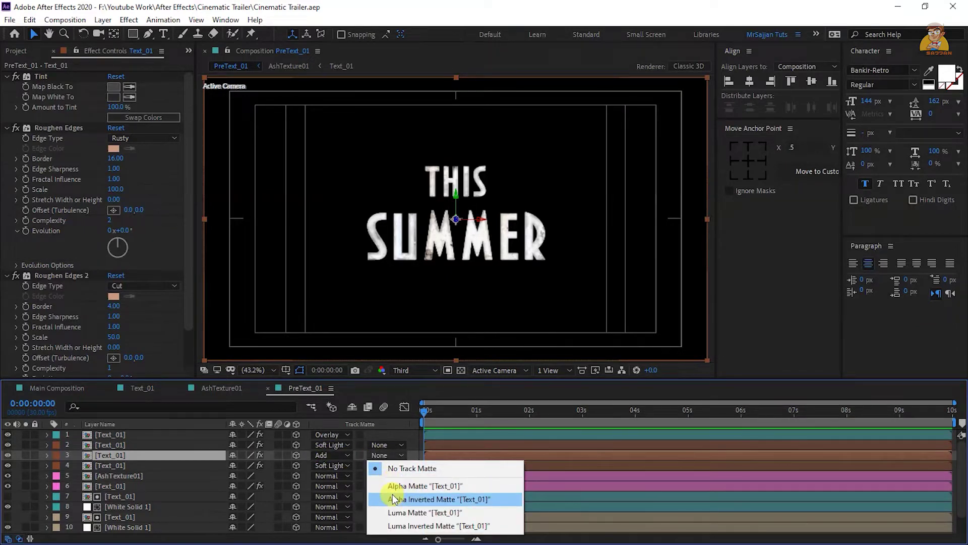
left_click(392, 499)
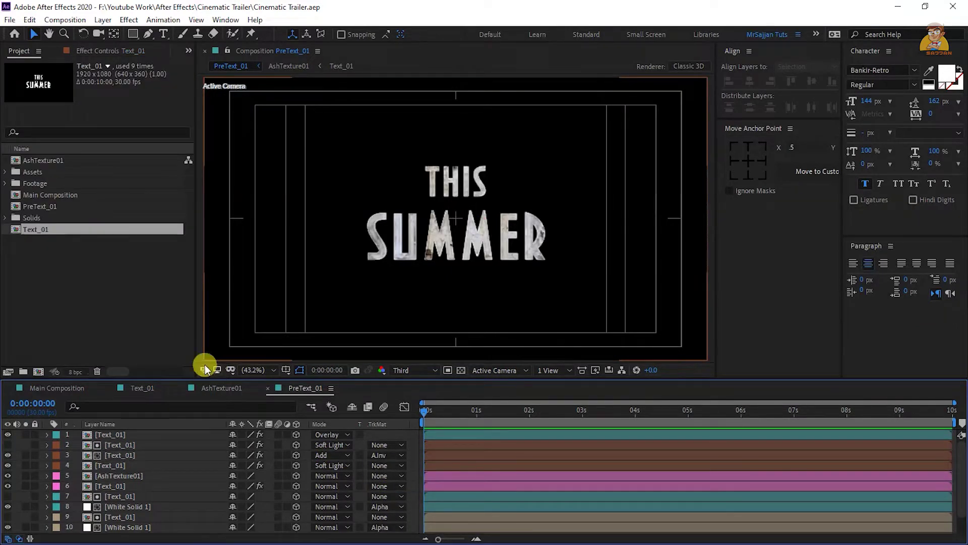
- Create a 1920 x 1080, 30 fps, 10-second composition named Title_01
left_click(37, 372)
type("Title_01")
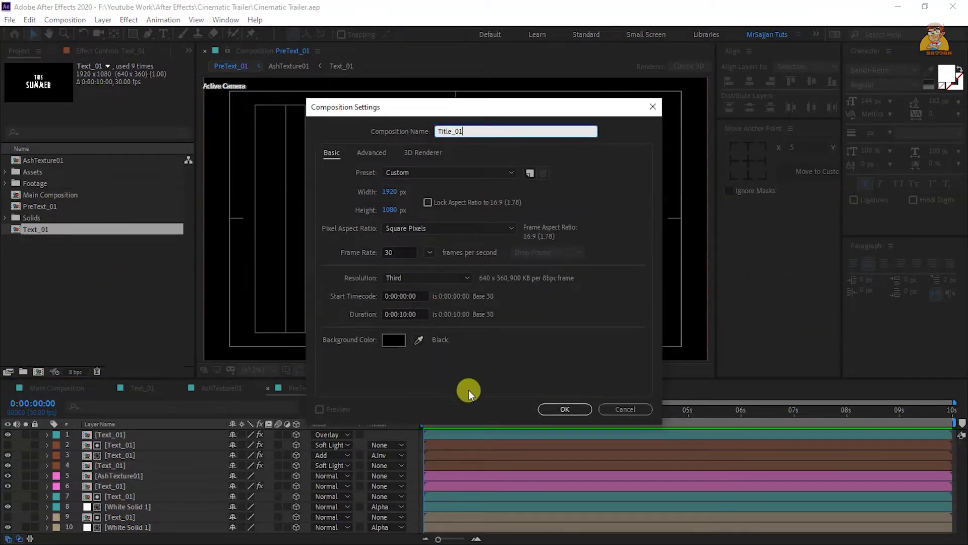
left_click(560, 410)
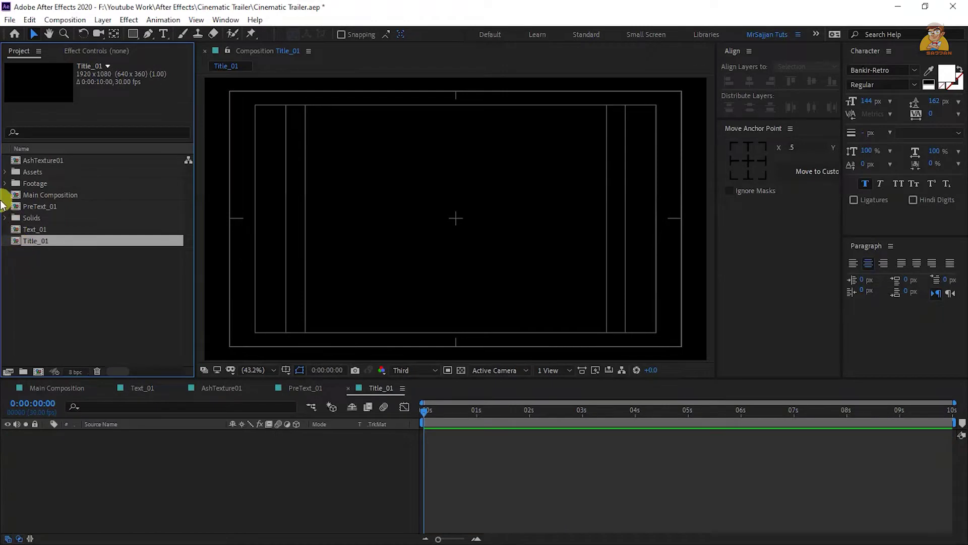
- Add METAL.jpg from the Assets folder to Title_01 as a 3D layer and set its scale to 80%
left_click(5, 172)
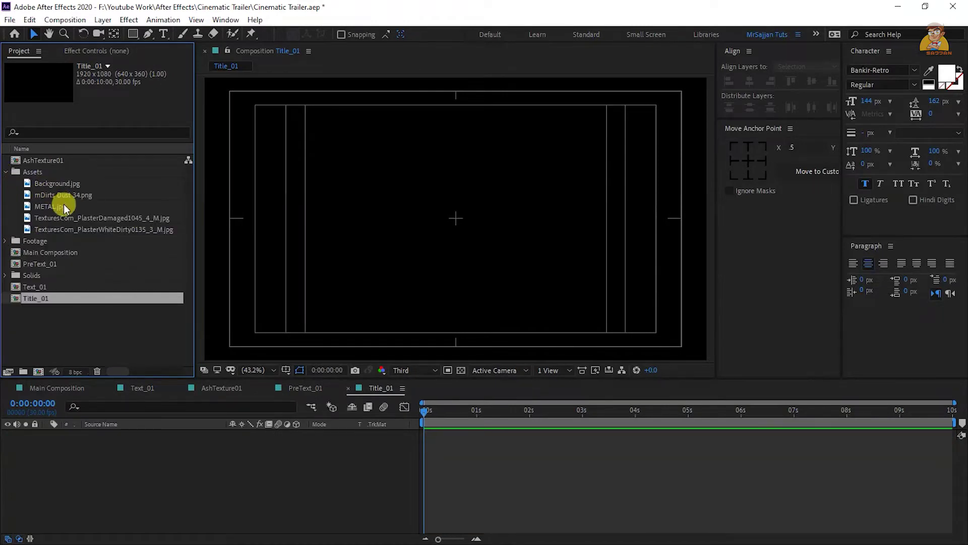
left_click_drag(62, 205, 148, 472)
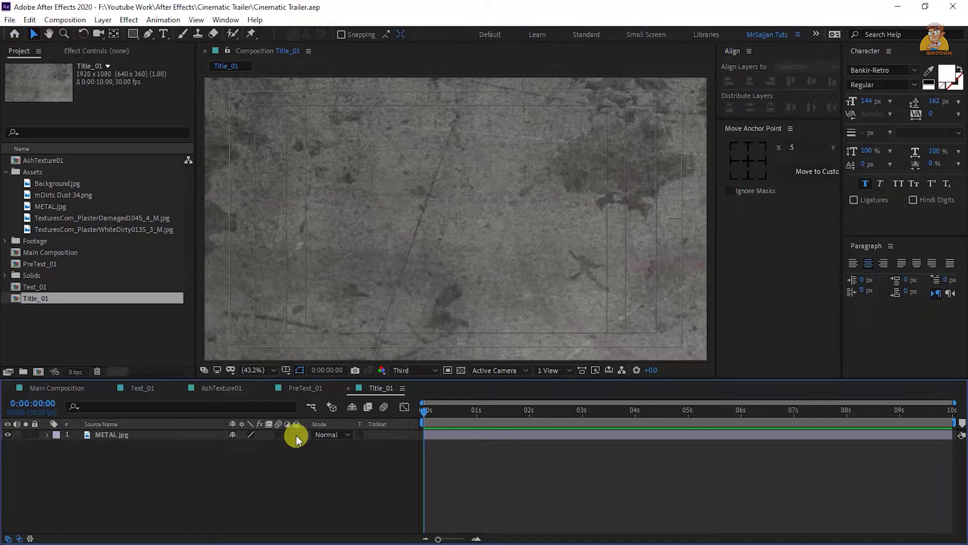
left_click(296, 435)
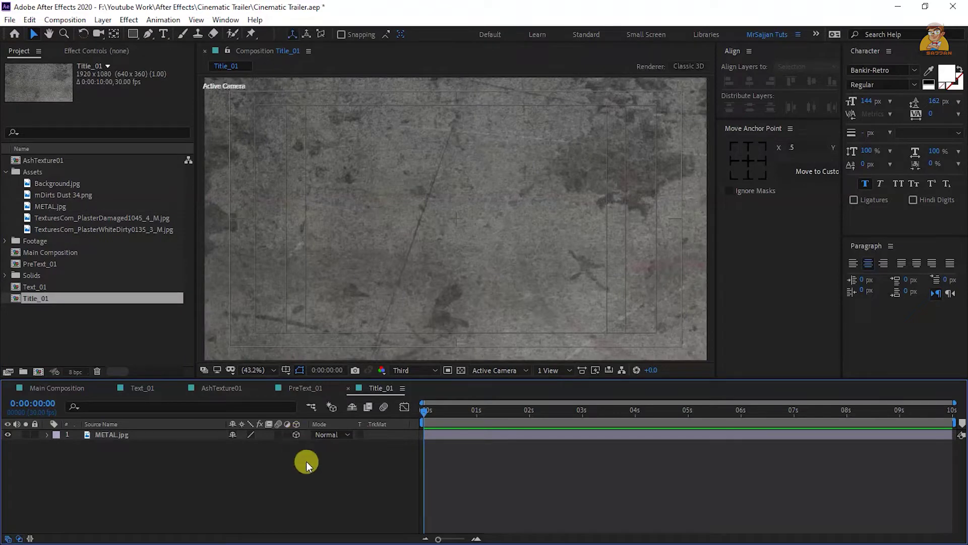
key("s")
left_click(283, 445)
type("80")
key("Return")
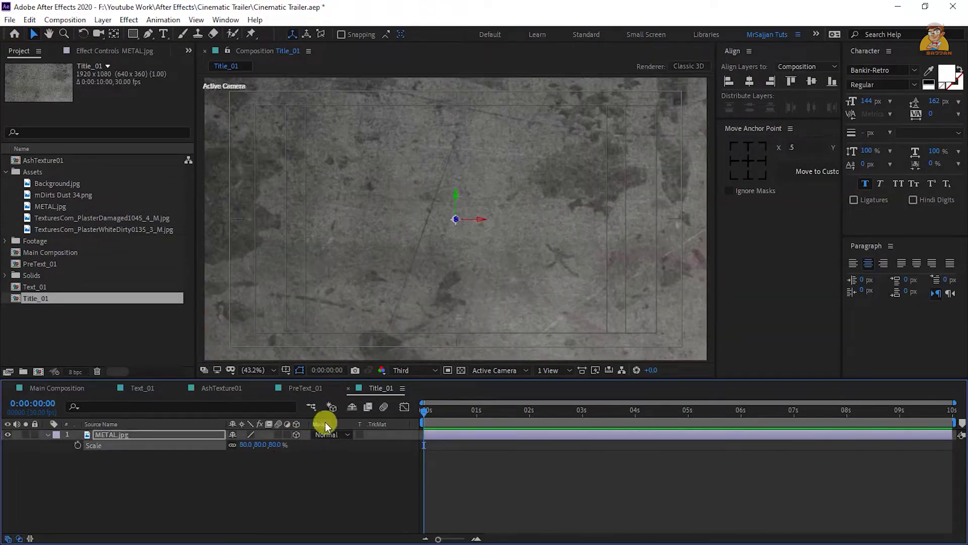
key("s")
- Create a black 1920 x 1080 solid named Vintage01 above the METAL.jpg layer
left_click(167, 487)
right_click(167, 487)
mouse_move(196, 355)
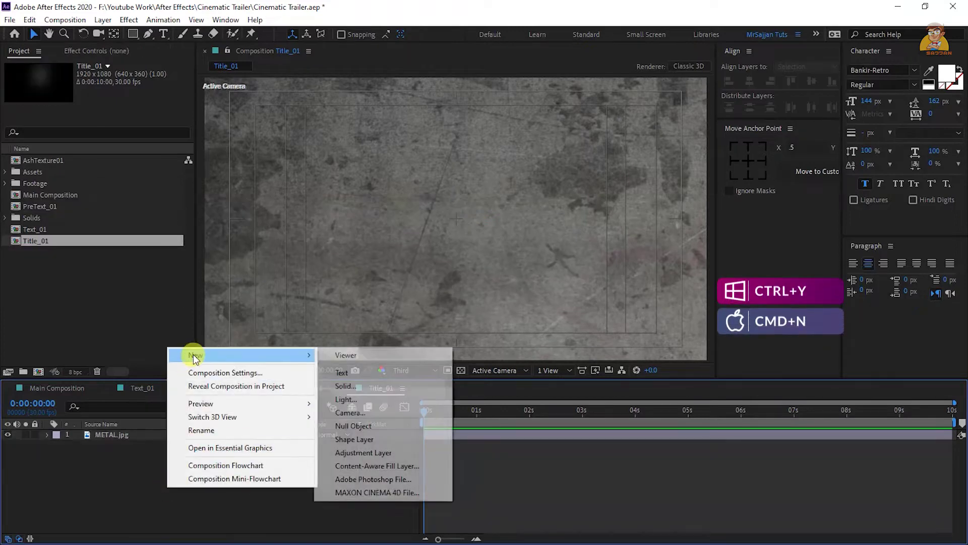
left_click(359, 383)
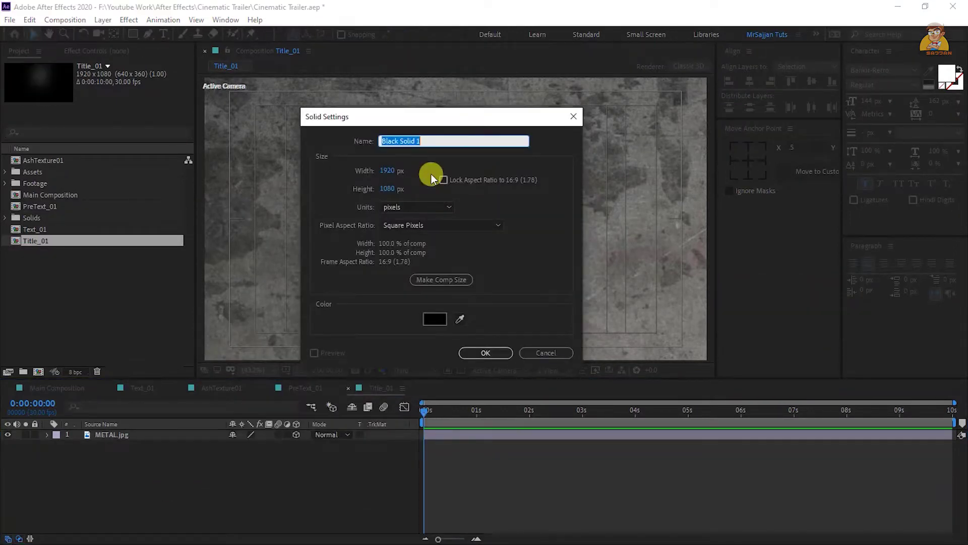
type("Vintage01")
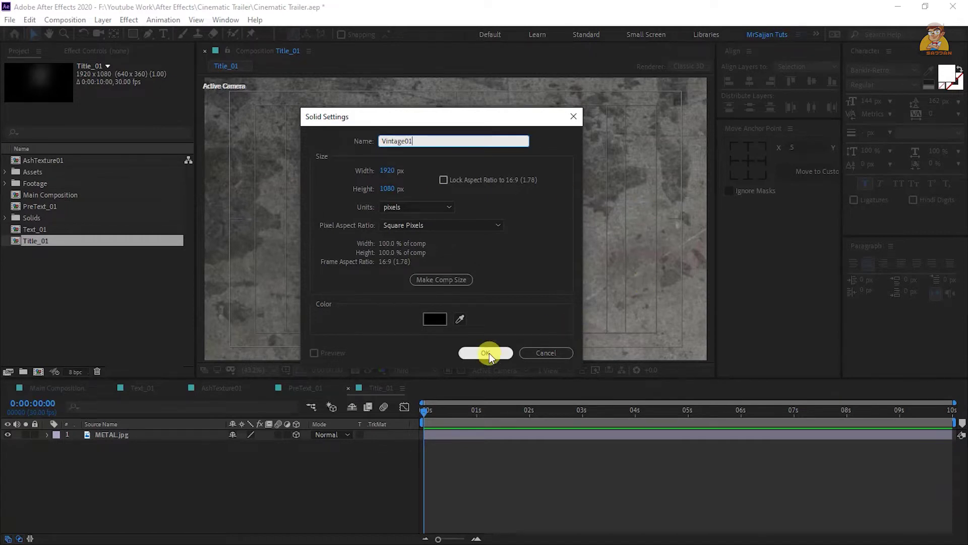
left_click(487, 353)
- Draw a closed U-shaped Pen mask on Vintage01 around the frame's centre, extending past the frame's upper edge
scroll(331, 247, "down", 3)
scroll(339, 325, "up", 4)
scroll(399, 270, "down", 2)
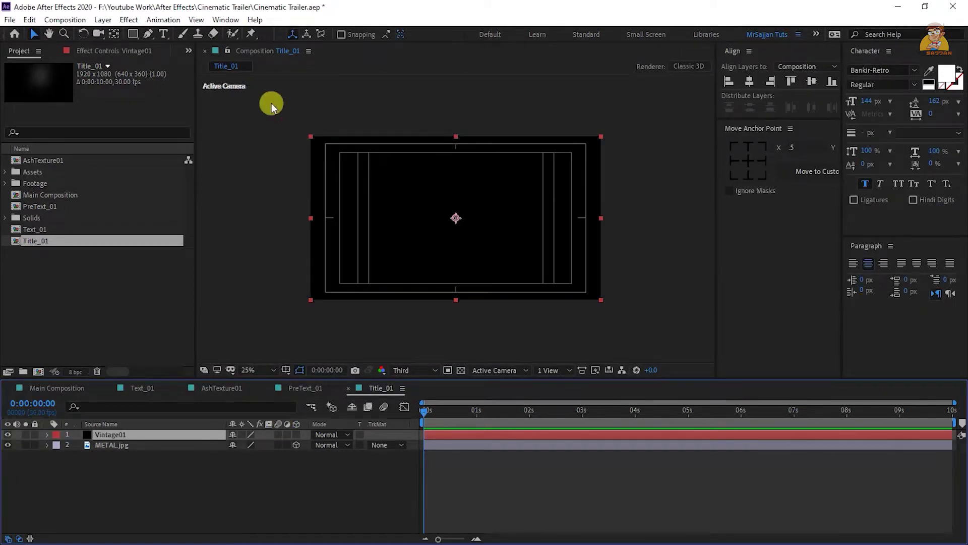
left_click(148, 34)
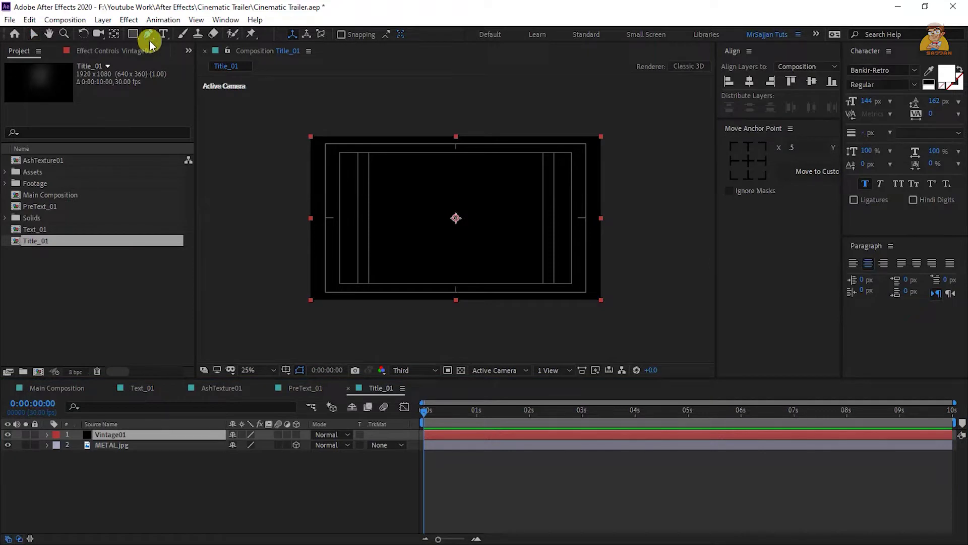
left_click(416, 109)
left_click_drag(396, 249, 423, 290)
left_click_drag(494, 280, 509, 278)
left_click(515, 262)
left_click(531, 216)
left_click(539, 159)
left_click(475, 98)
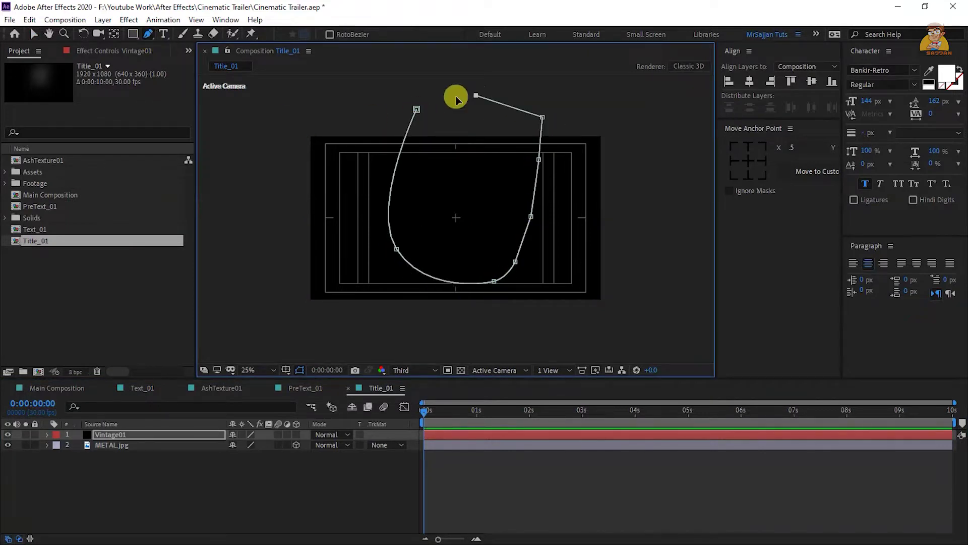
left_click(416, 109)
left_click(257, 369)
left_click(260, 154)
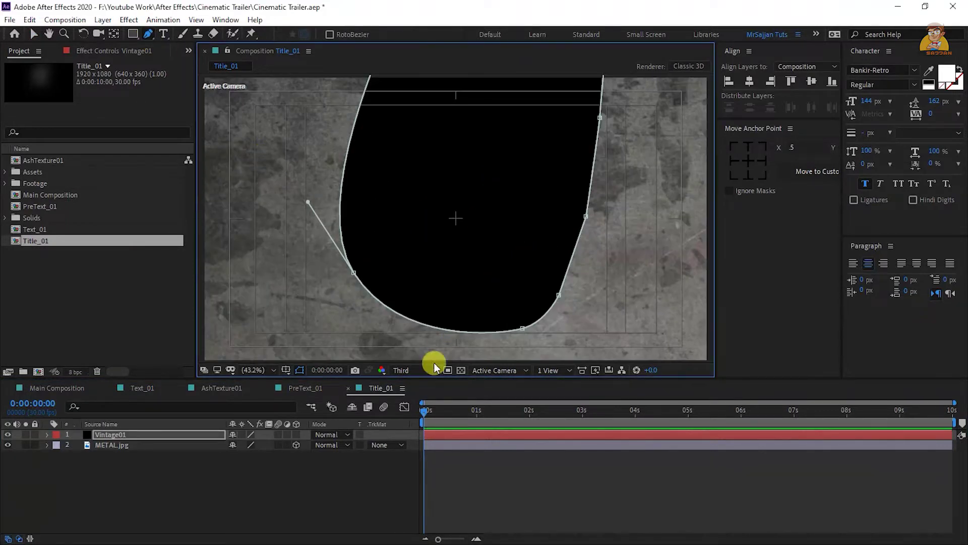
- Invert the Vintage01 mask and set its feather to 500 pixels and its expansion to -250 pixels
left_click(47, 434)
left_click(59, 445)
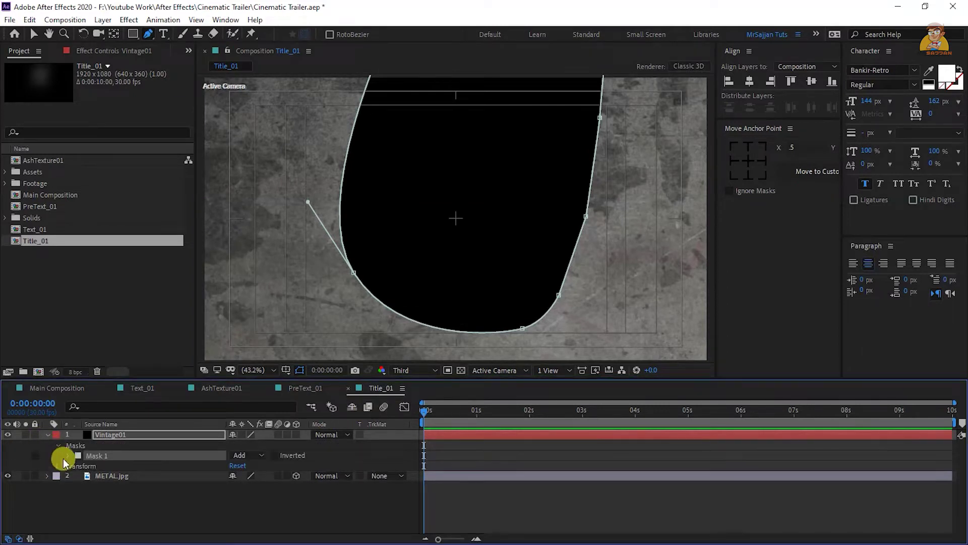
left_click(69, 456)
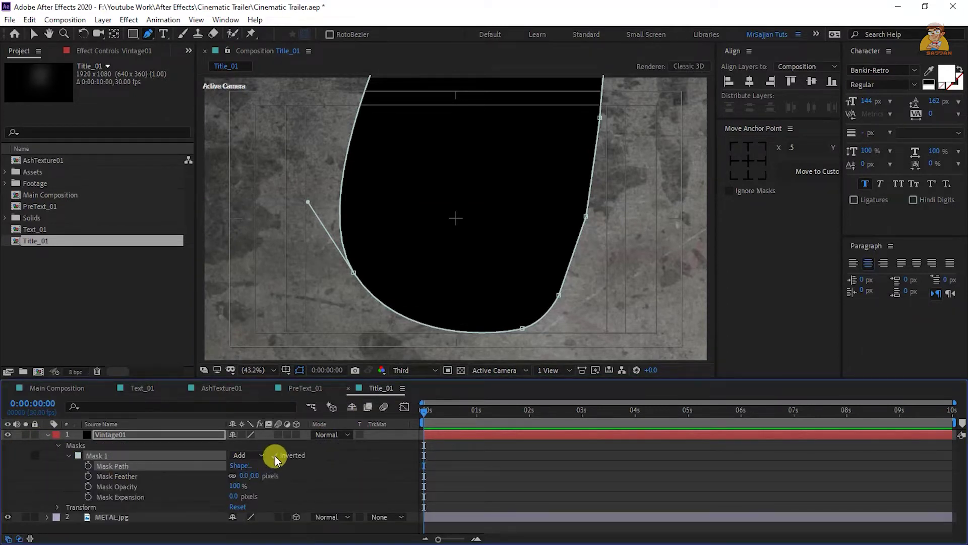
left_click(274, 455)
left_click(244, 475)
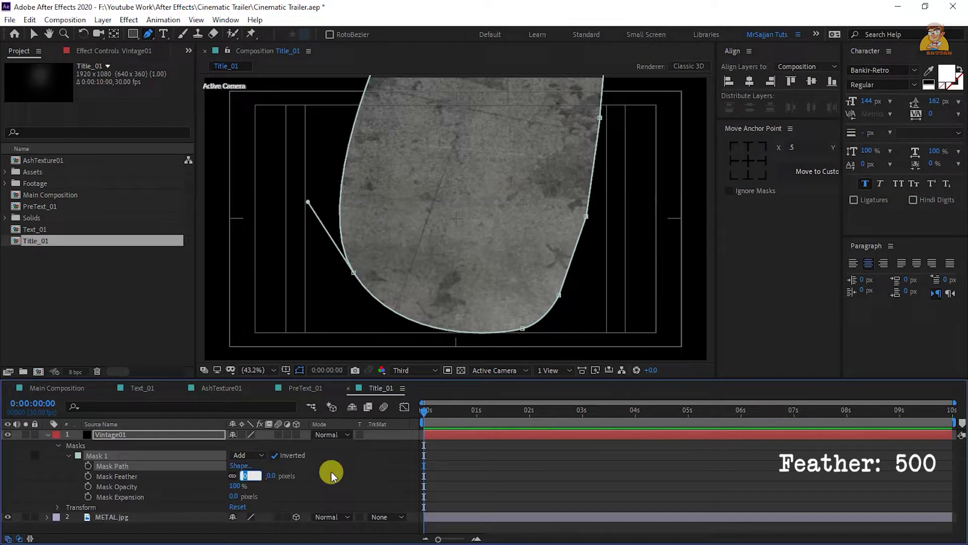
type("500")
key("Return")
left_click(233, 496)
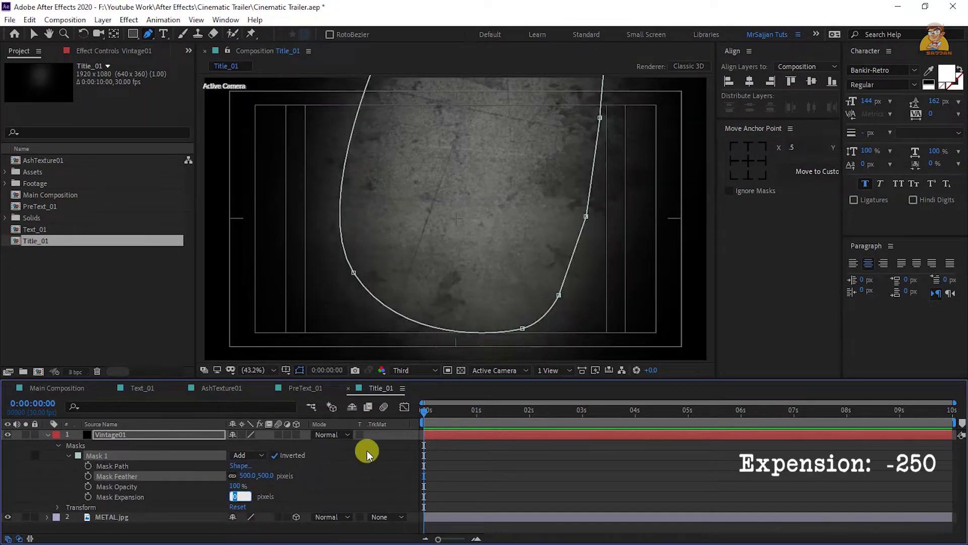
type("-250")
key("Return")
- Set the opacity of the Vintage01 layer to 90%
key("t")
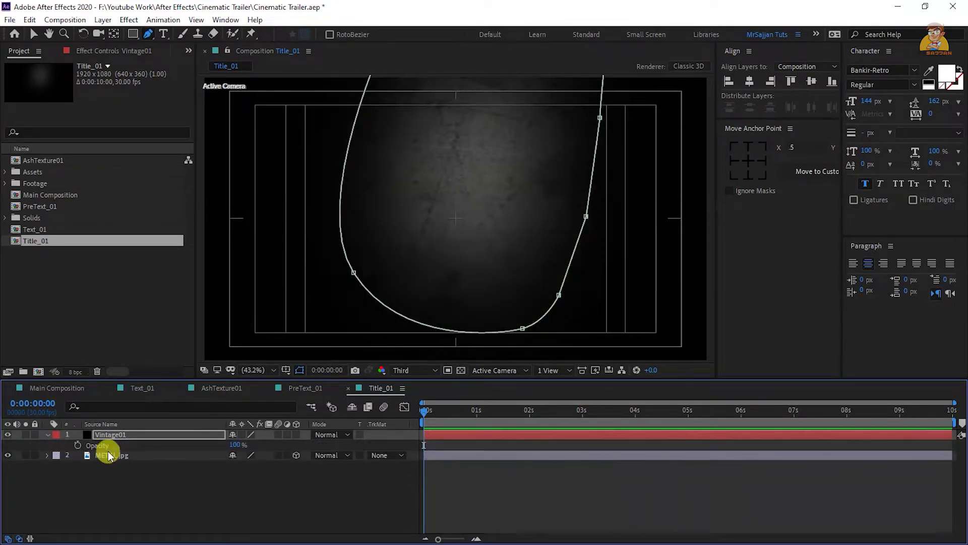
left_click(236, 445)
type("9")
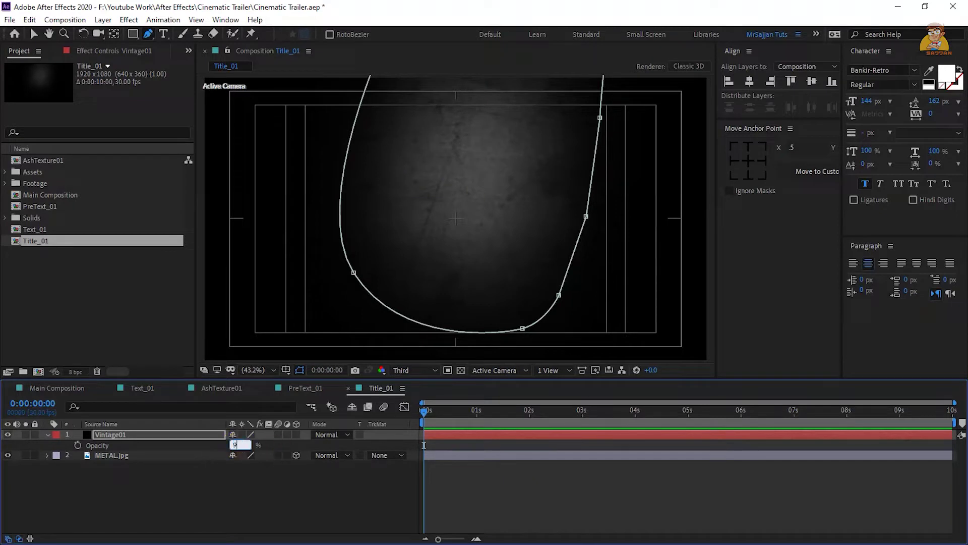
type("0")
key("Return")
left_click(205, 513)
- Add the Text_01 composition above Vintage01, rename the layer Text_01-Shadow and make it 3D
left_click_drag(35, 230, 119, 432)
key("Return")
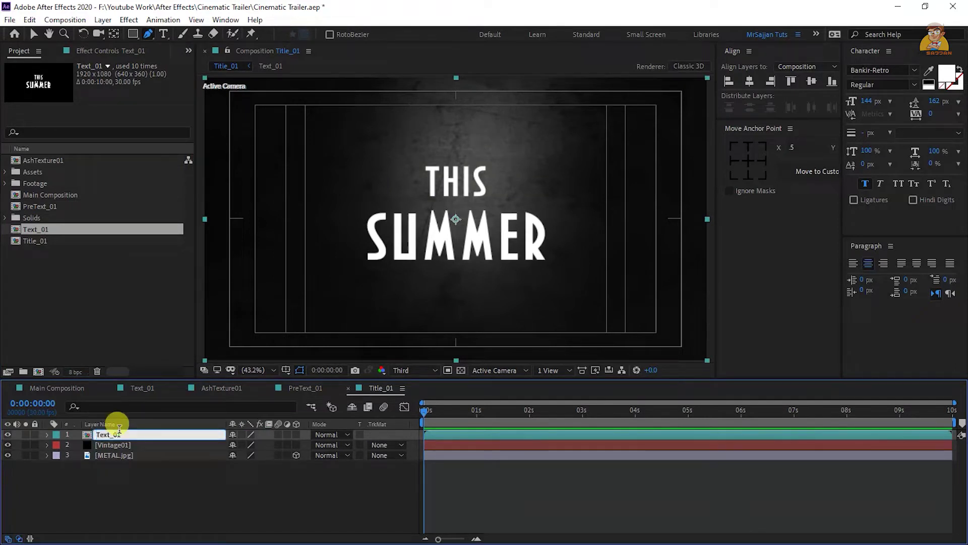
left_click(119, 434)
type("-Shadow")
left_click(296, 437)
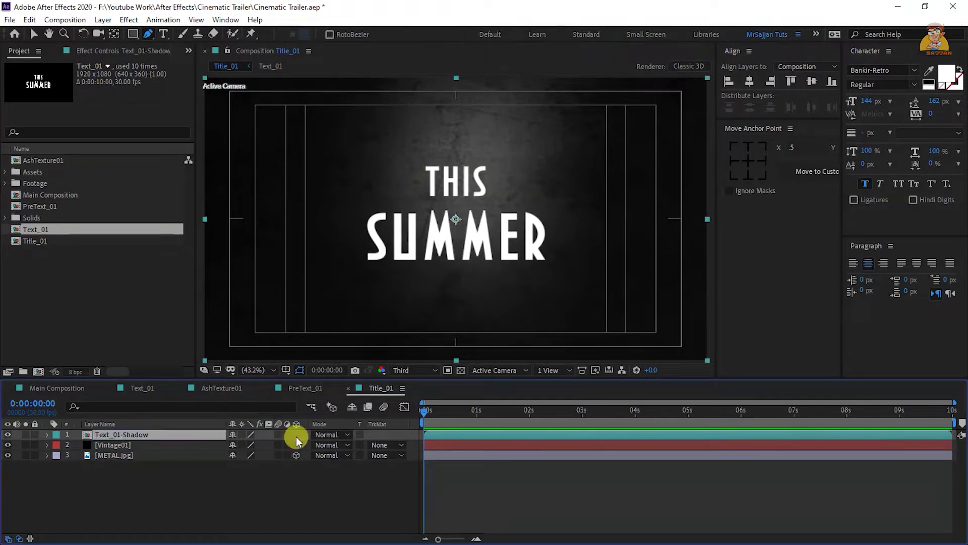
left_click(296, 435)
key("v")
- Apply Tint to the Text_01-Shadow layer and map white to black
left_click(156, 434)
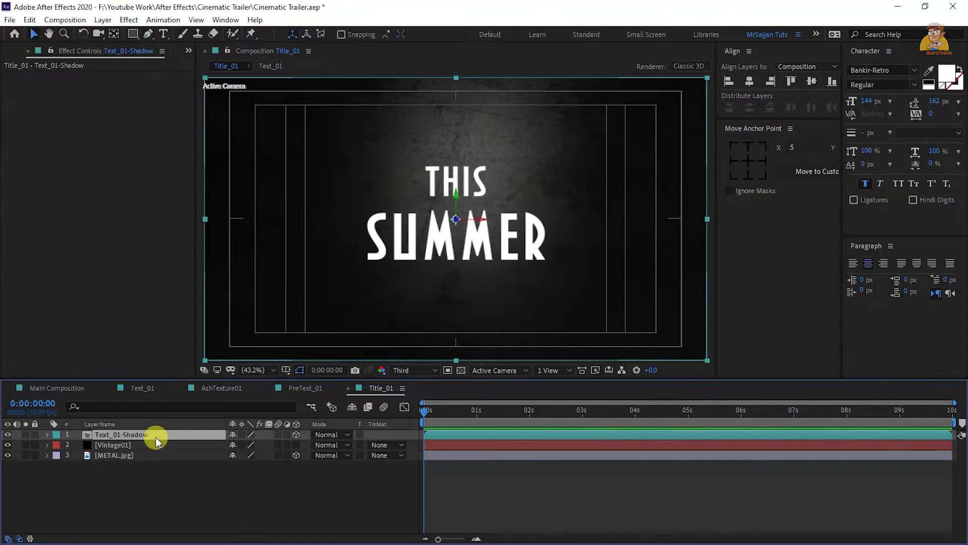
key("ctrl+space")
type("ti")
left_click(68, 497)
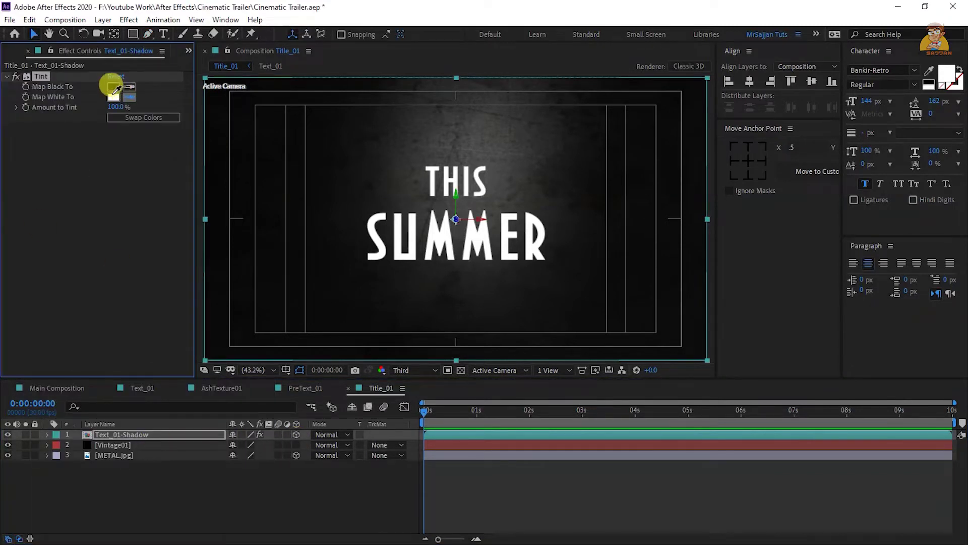
left_click(114, 91)
- Apply CC Radial Blur to the Text_01-Shadow layer with an amount of 45 and the Fading Zoom type
key("ctrl+space")
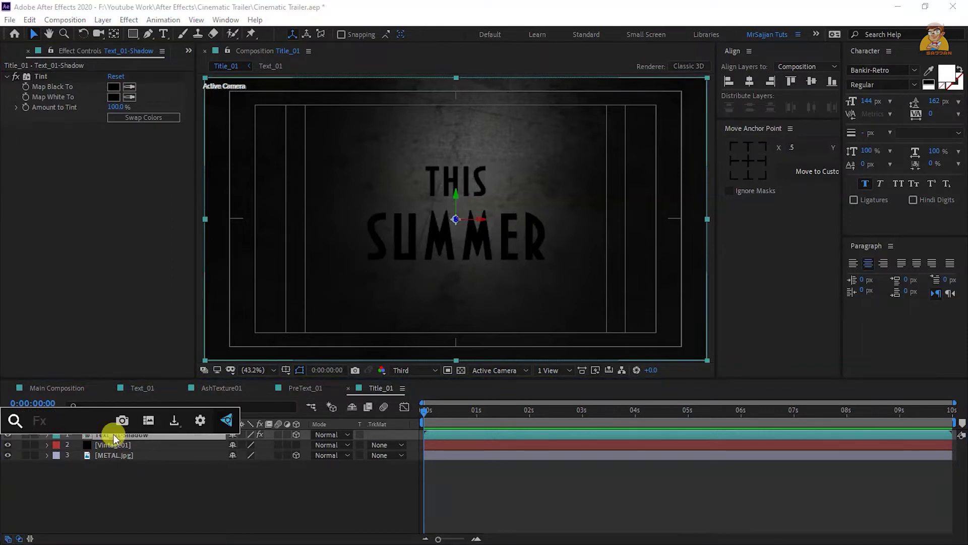
type("cc r")
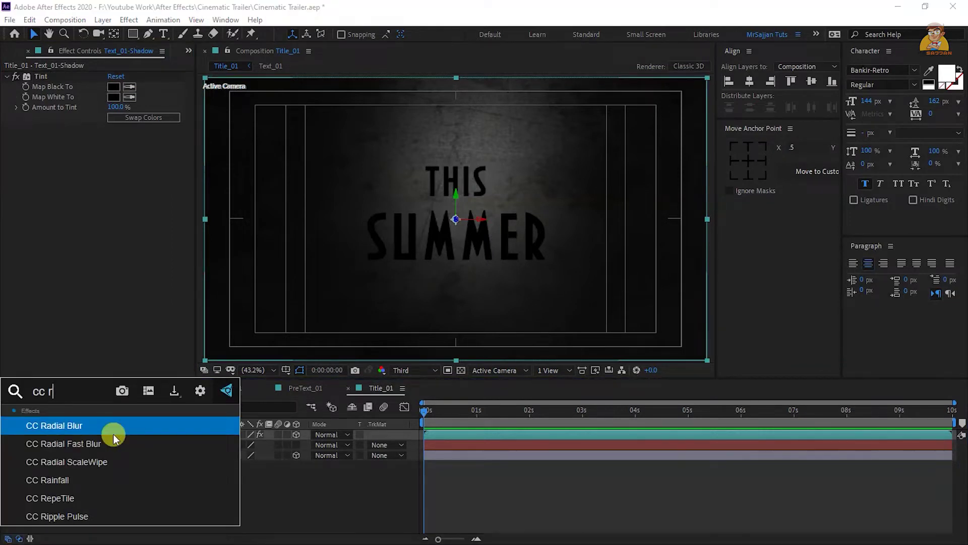
key("Return")
type("45")
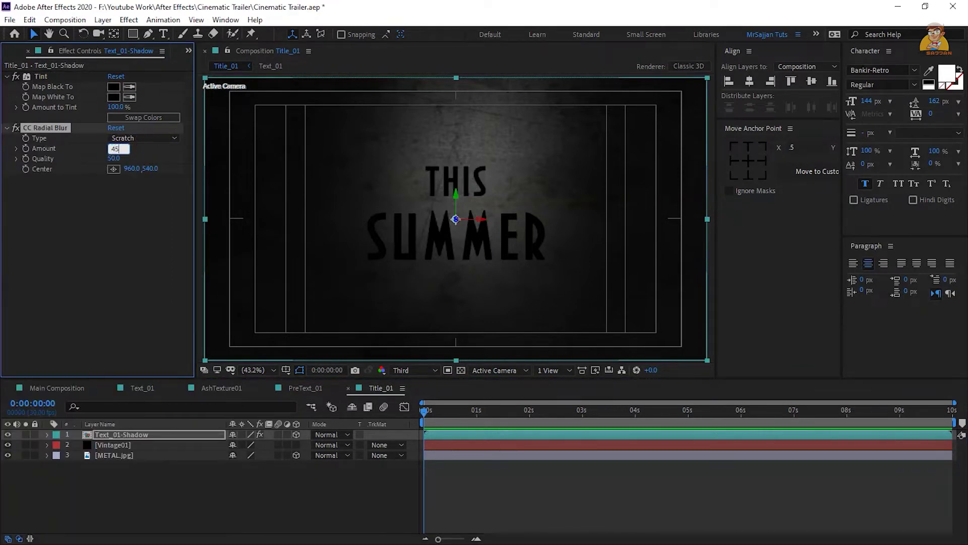
key("Tab")
left_click(127, 139)
left_click(144, 164)
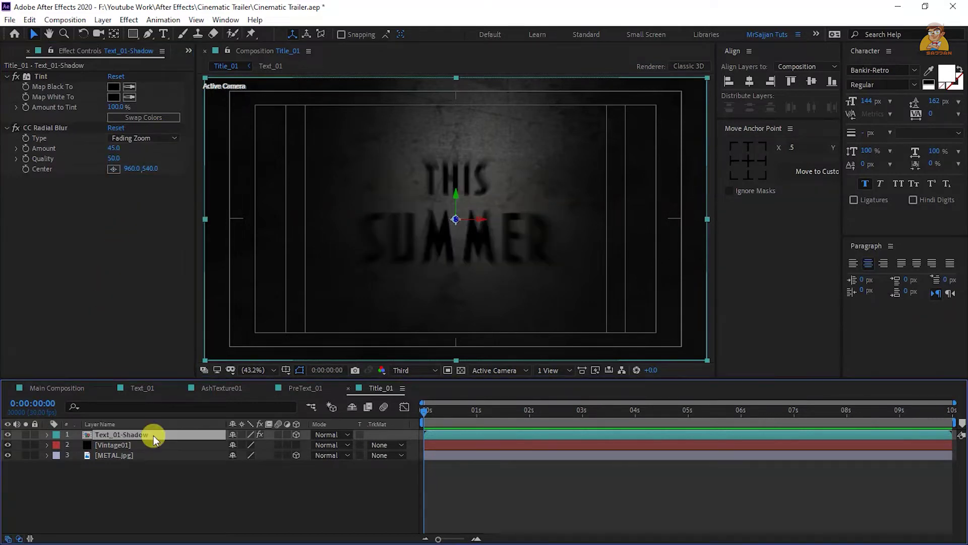
- Apply Drop Shadow to the Text_01-Shadow layer and set its opacity to 83%
key("ctrl+space")
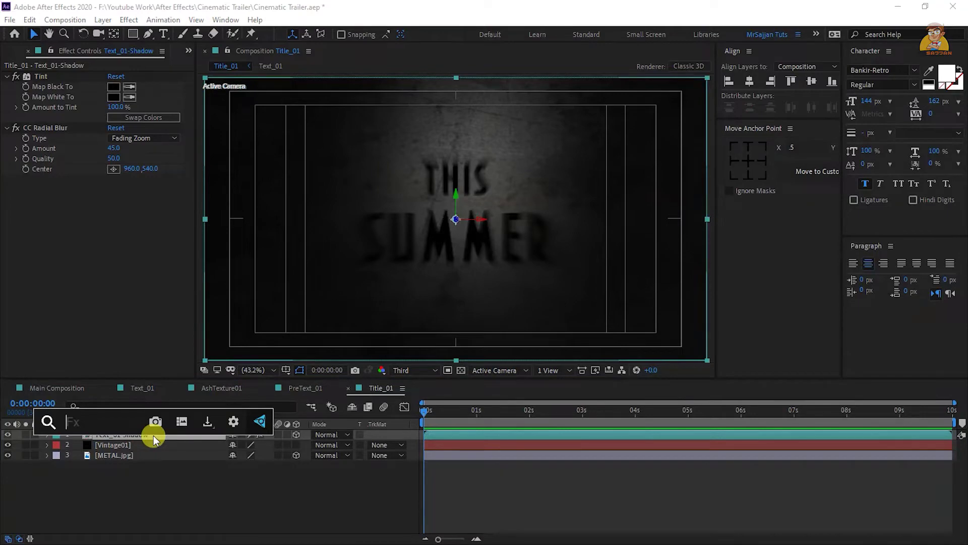
type("scri")
key("BackSpace")
key("BackSpace")
key("BackSpace")
type("h")
key("Return")
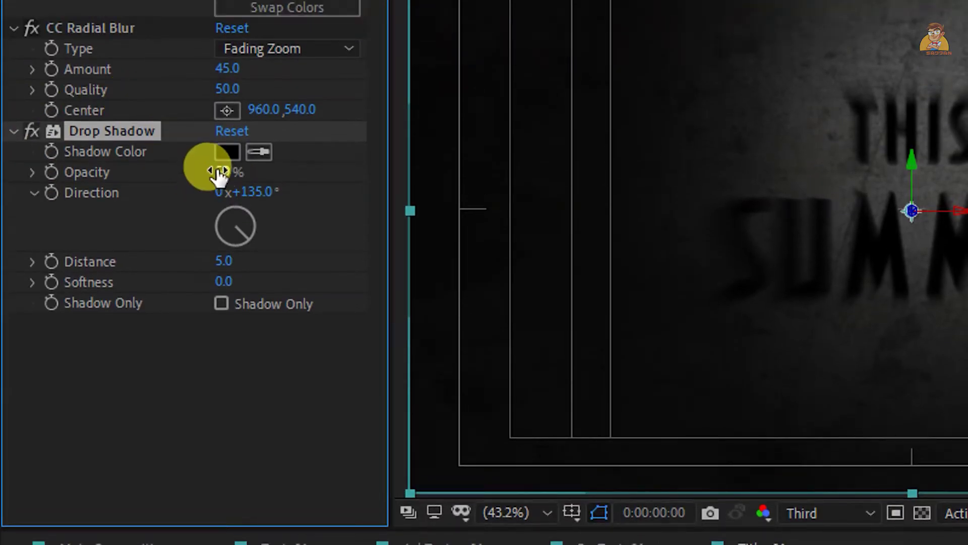
left_click_drag(218, 174, 320, 173)
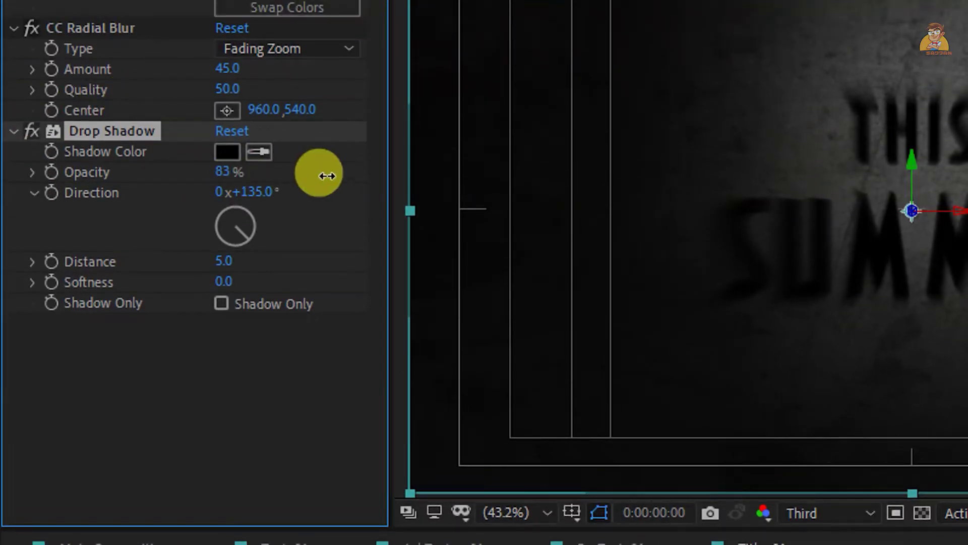
- Set the Drop Shadow's direction to 177°, distance to 8 and softness to 6
left_click(253, 192)
type("177")
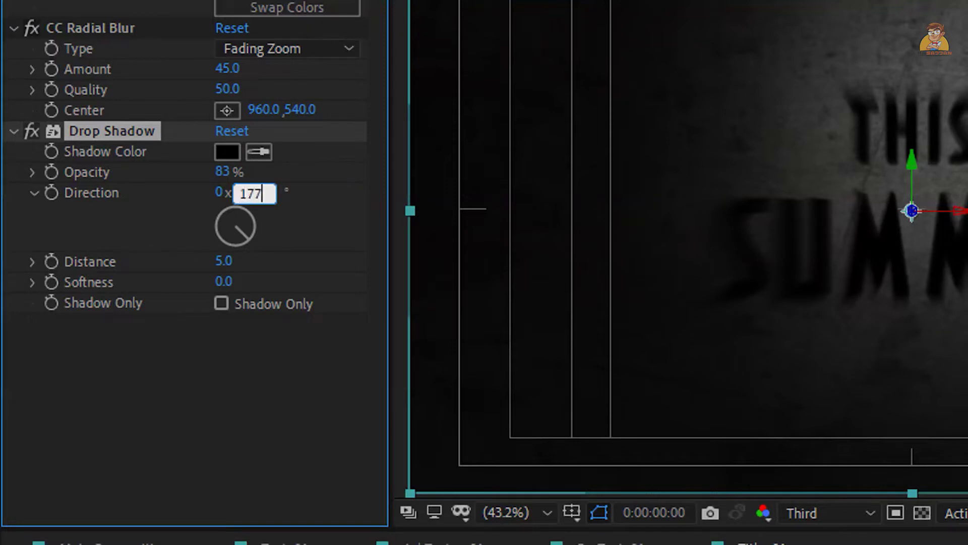
key("Tab")
type("8")
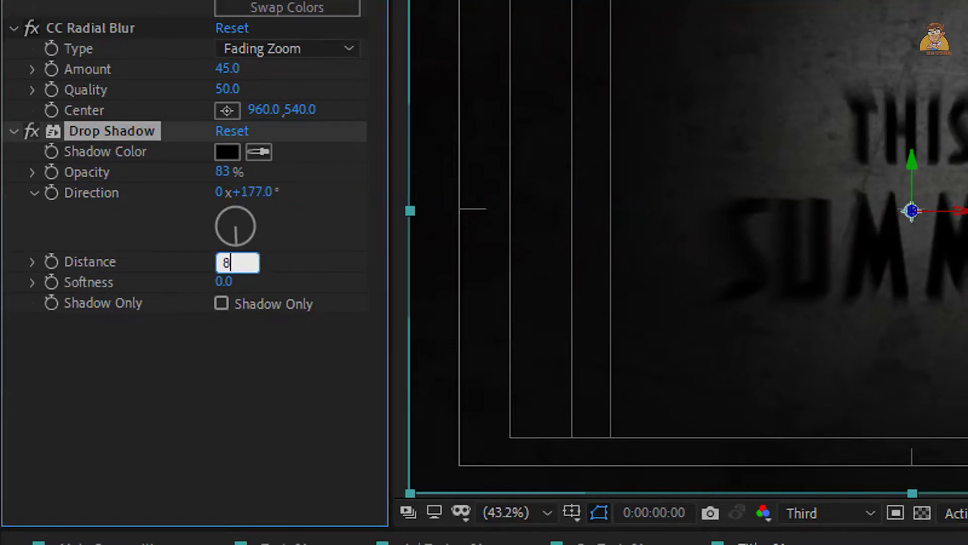
key("Tab")
type("6")
key("Return")
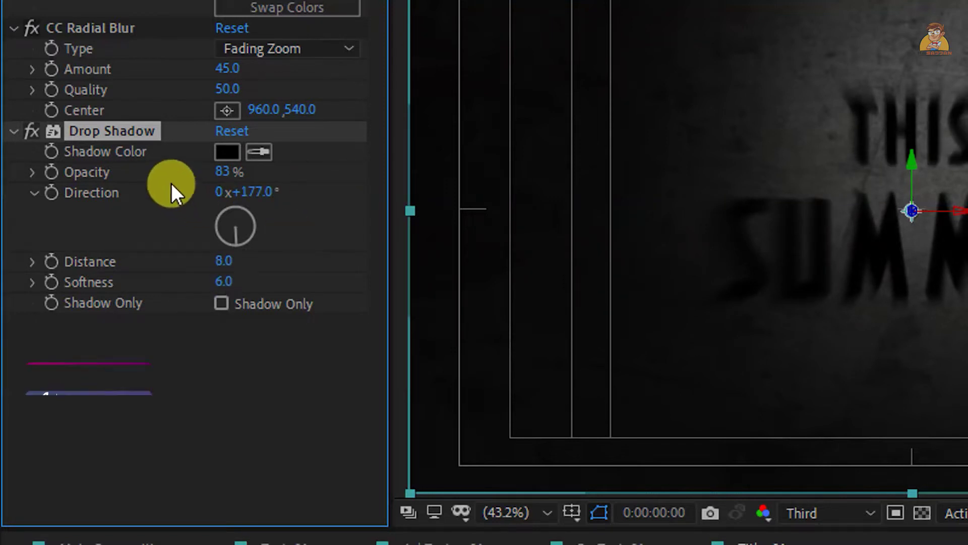
- Duplicate the Drop Shadow effect on Text_01-Shadow and place the PreText_01 composition above that layer in Title_01
left_click(146, 140)
key("ctrl+d")
left_click(9, 51)
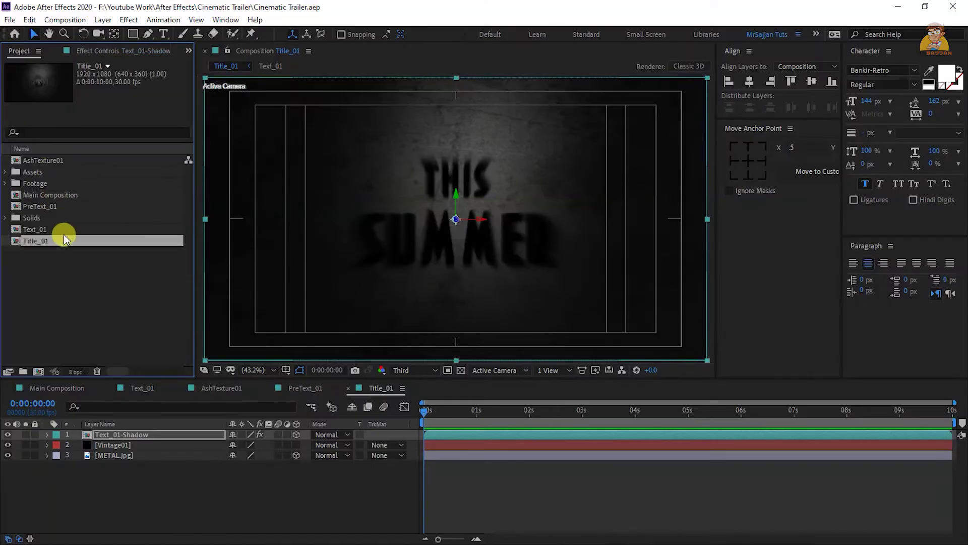
left_click_drag(39, 207, 117, 432)
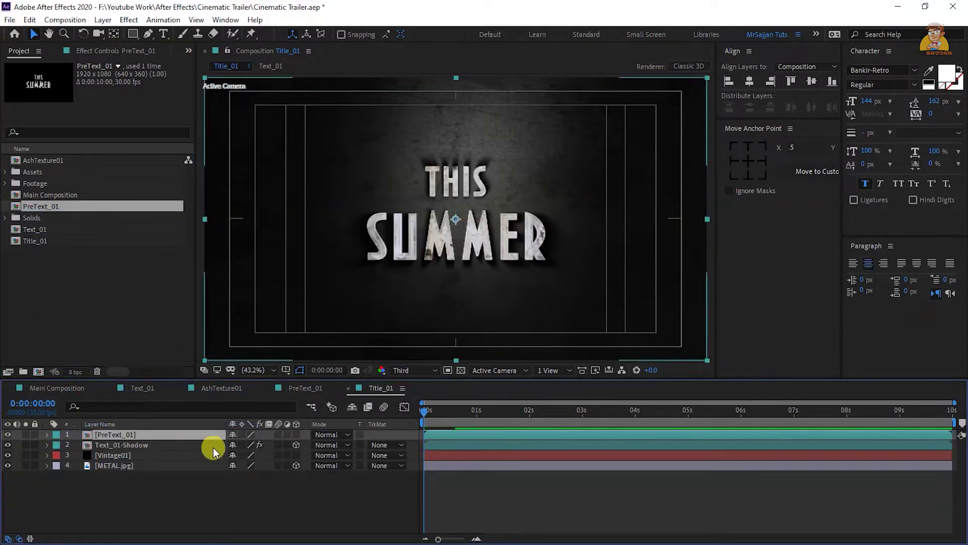
- Make PreText_01 a 3D layer and push the Text_01-Shadow layer back to a Z position of about 51
left_click(129, 446)
key("p")
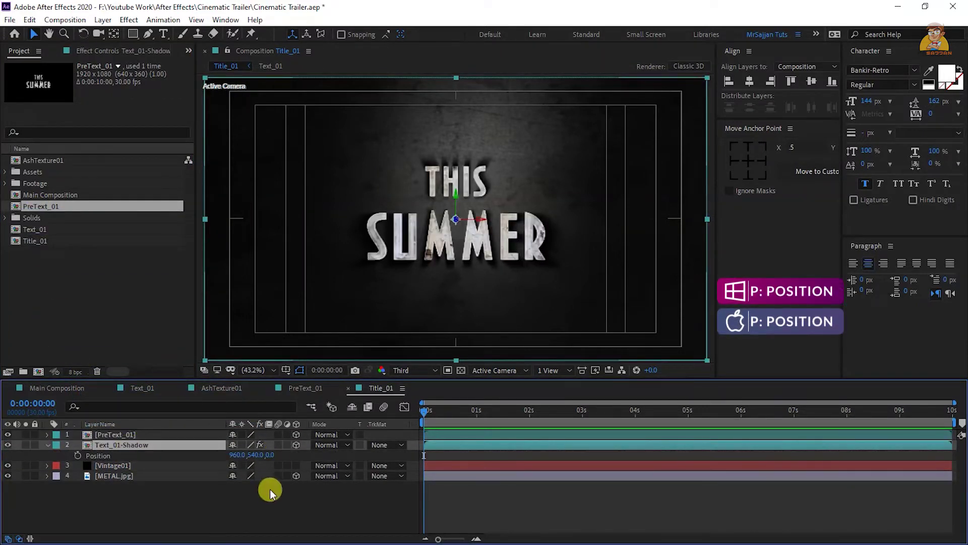
left_click_drag(270, 453, 306, 455)
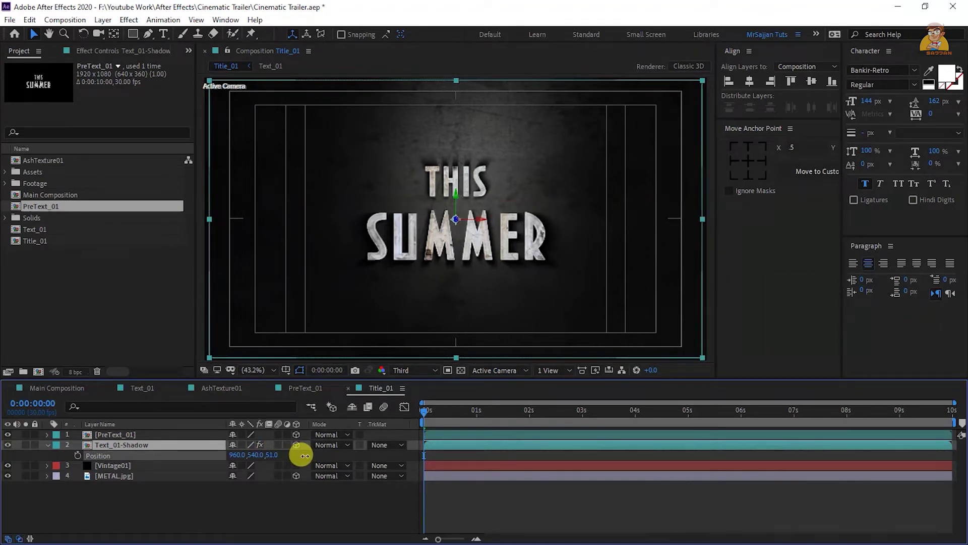
key("p")
- Hide the Vintage01 and METAL.jpg layers to check the text over the transparency grid, and undo the hiding
left_click_drag(7, 455, 8, 468)
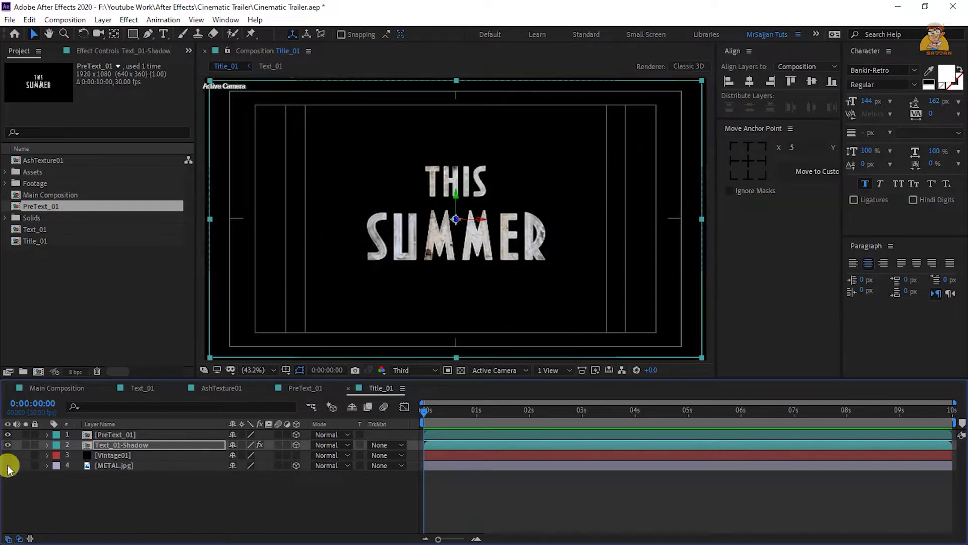
left_click(461, 371)
key("ctrl+z")
- Add Sparks.mov from the Footage folder as the top layer of Title_01 and set its blending mode to Add
left_click(106, 239)
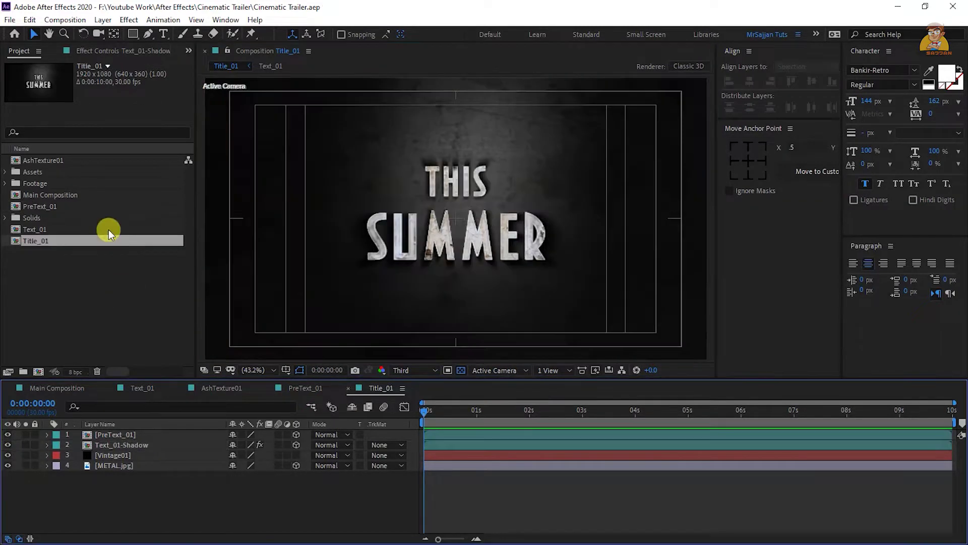
left_click(5, 183)
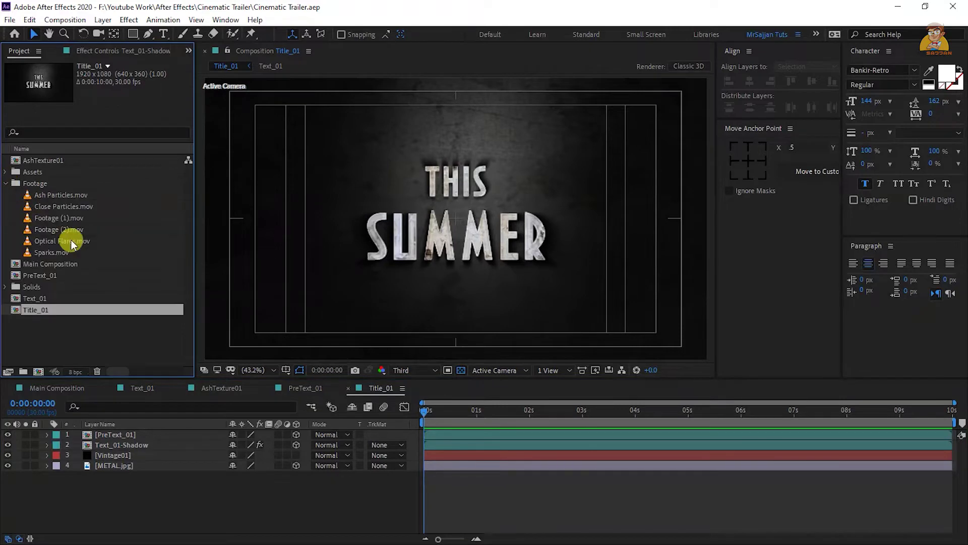
left_click_drag(68, 252, 133, 432)
left_click(319, 436)
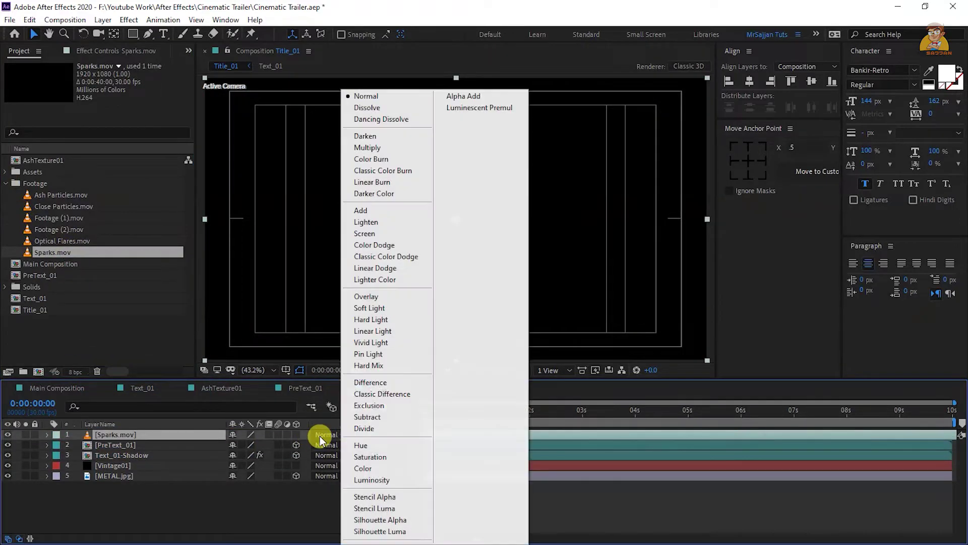
left_click(371, 214)
- Enable motion blur on the PreText_01 and Text_01-Shadow layers and for the composition
left_click(120, 446)
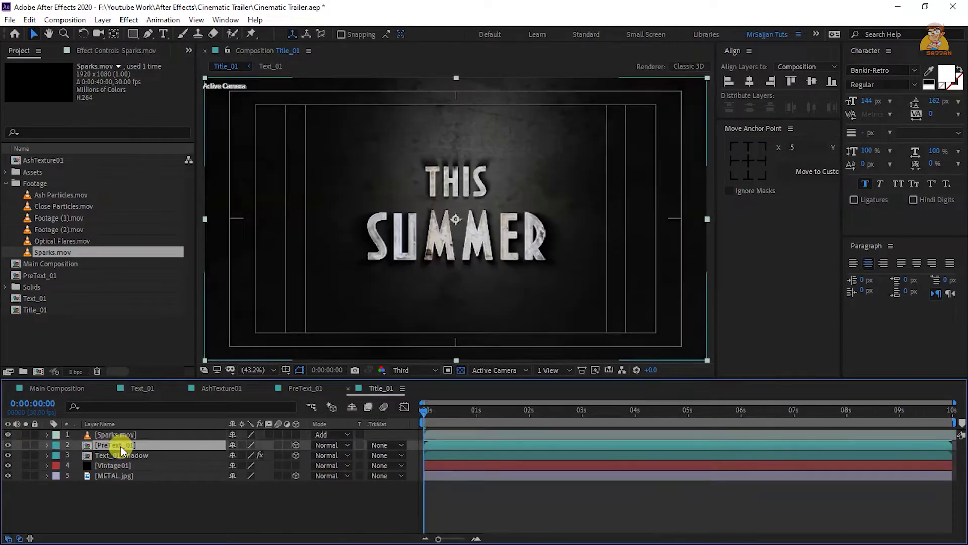
left_click(120, 456, "shift")
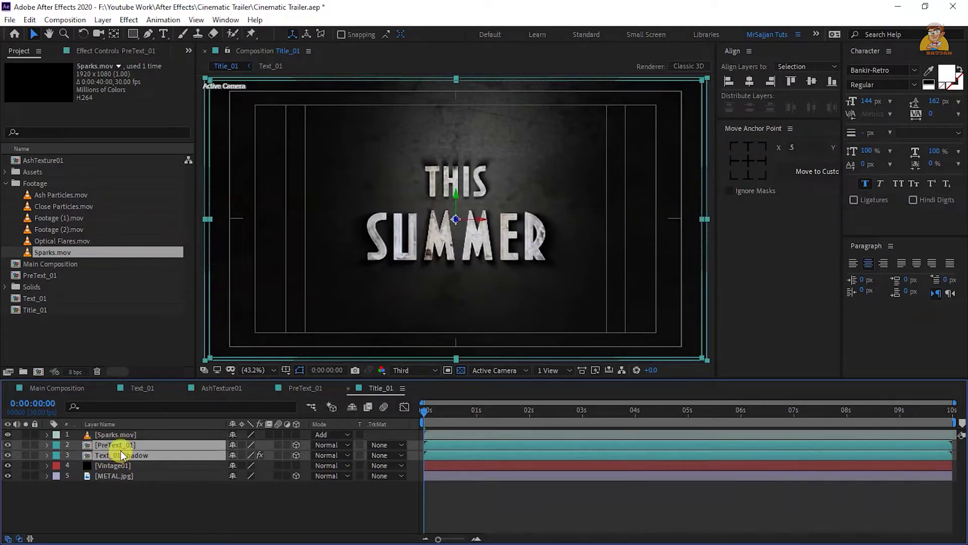
left_click(279, 446)
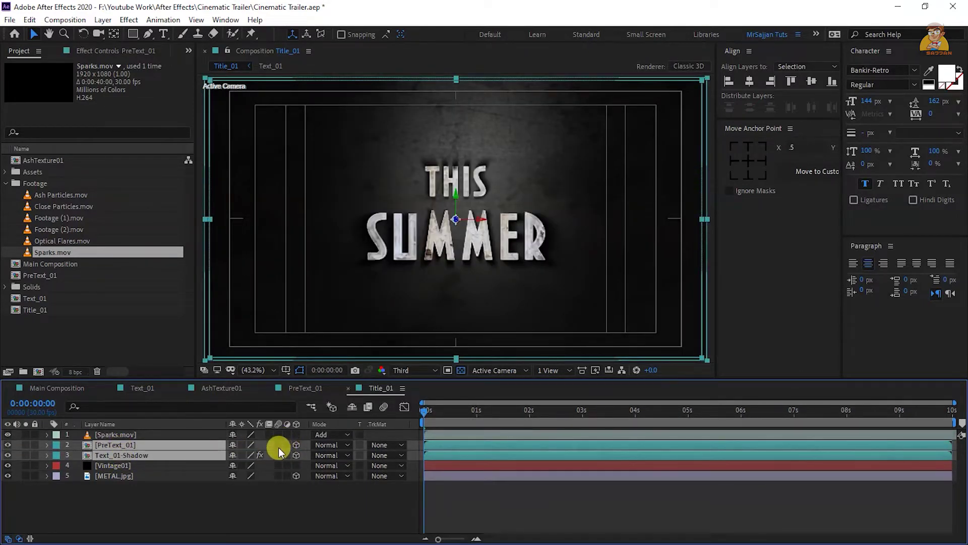
left_click(383, 407)
- Slide the Sparks.mov layer earlier so it begins before the composition's start, and preview the title
left_click(476, 439)
left_click_drag(476, 433, 431, 432)
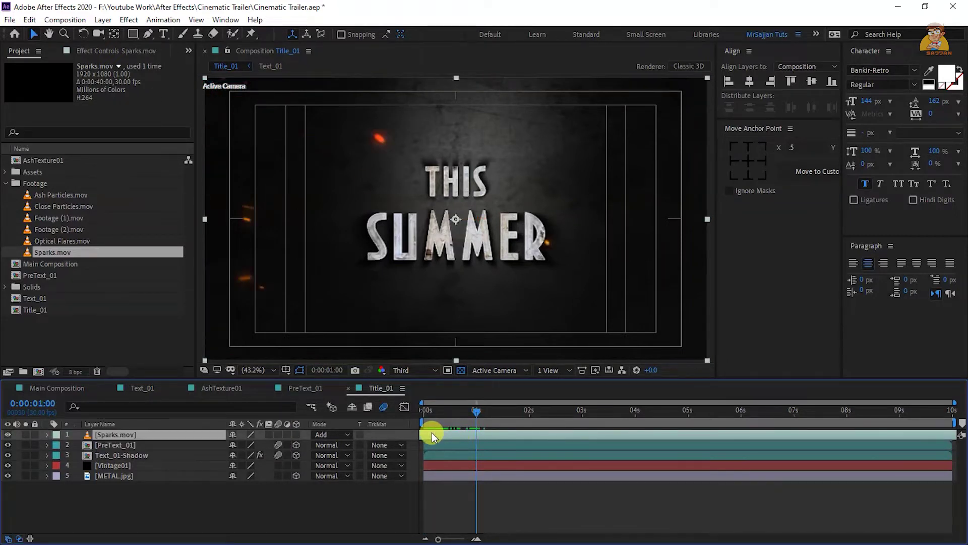
key("space")
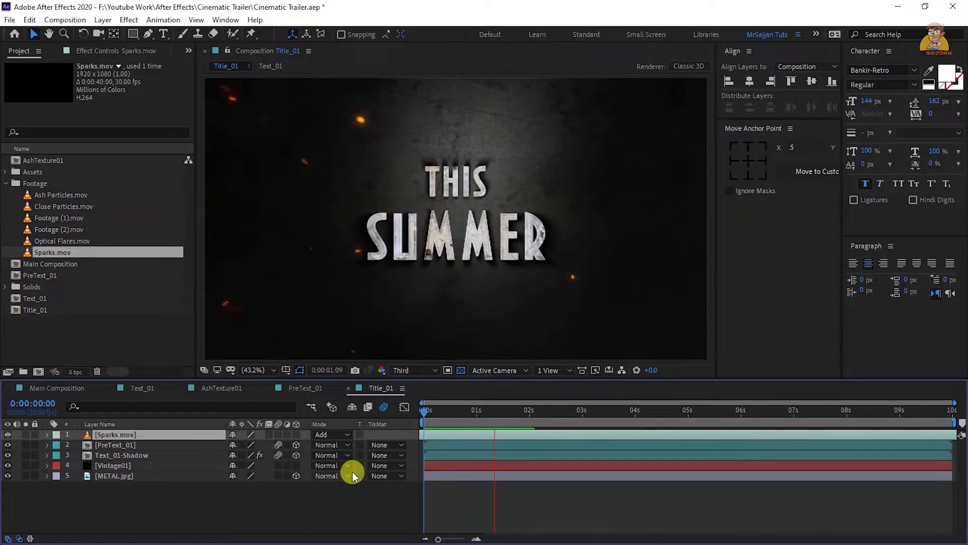
left_click(6, 183)
- Create an adjustment layer at the top of Title_01 and rename it CC
right_click(205, 498)
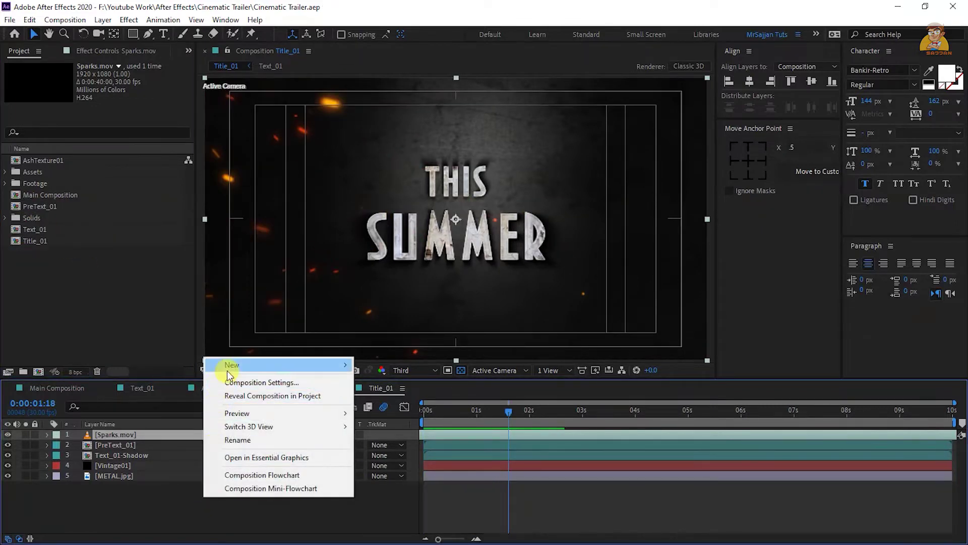
mouse_move(227, 371)
left_click(389, 463)
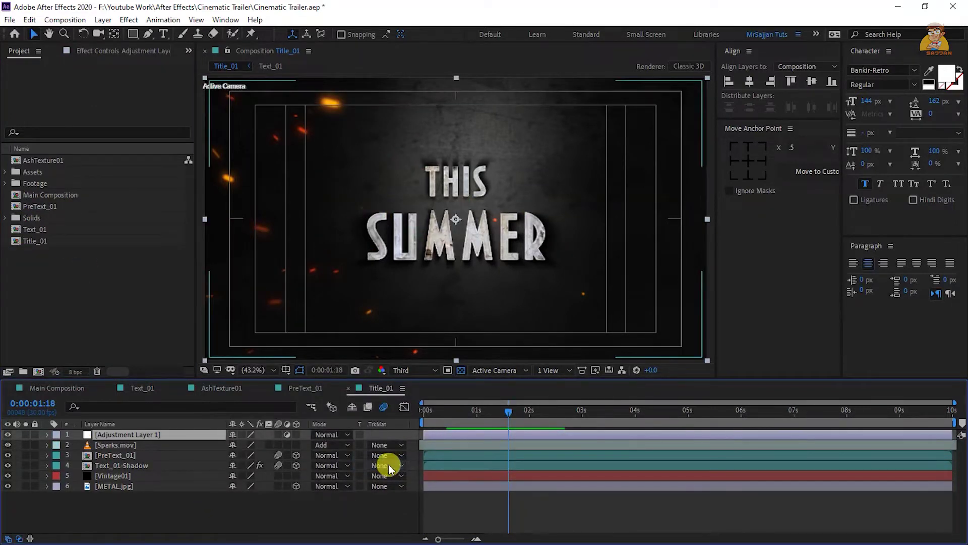
key("Return")
type("CC")
key("Return")
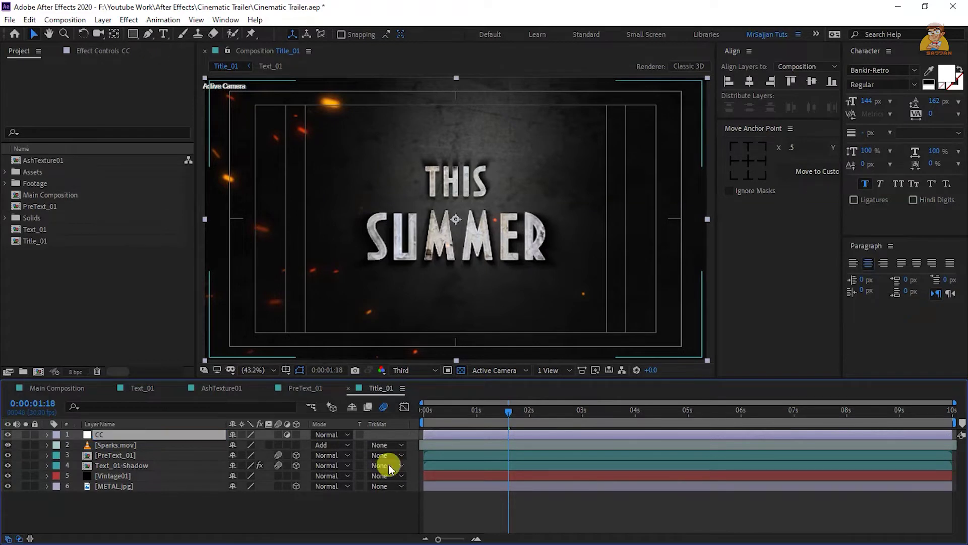
- Apply Hue/Saturation to the CC adjustment layer and set the Master Saturation to -30
key("ctrl+space")
type("hue")
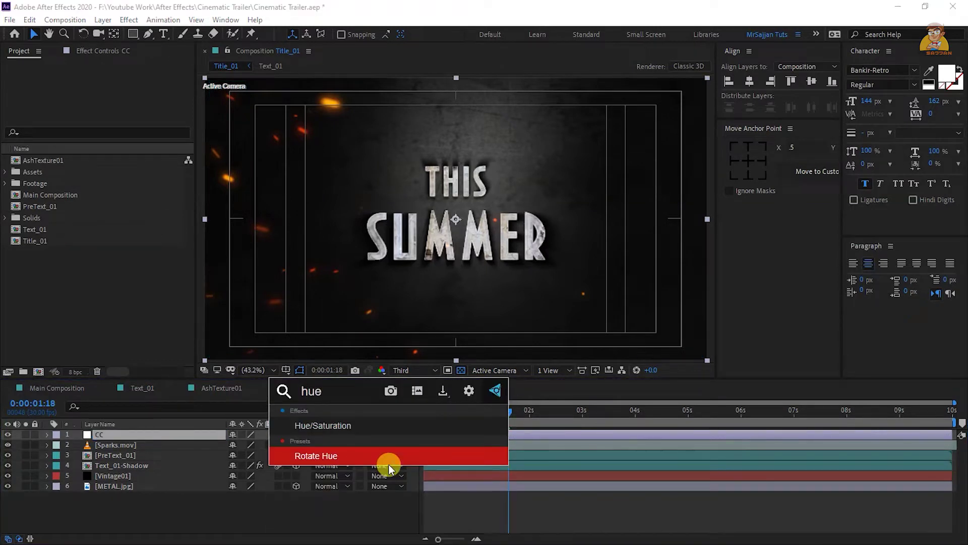
key("Return")
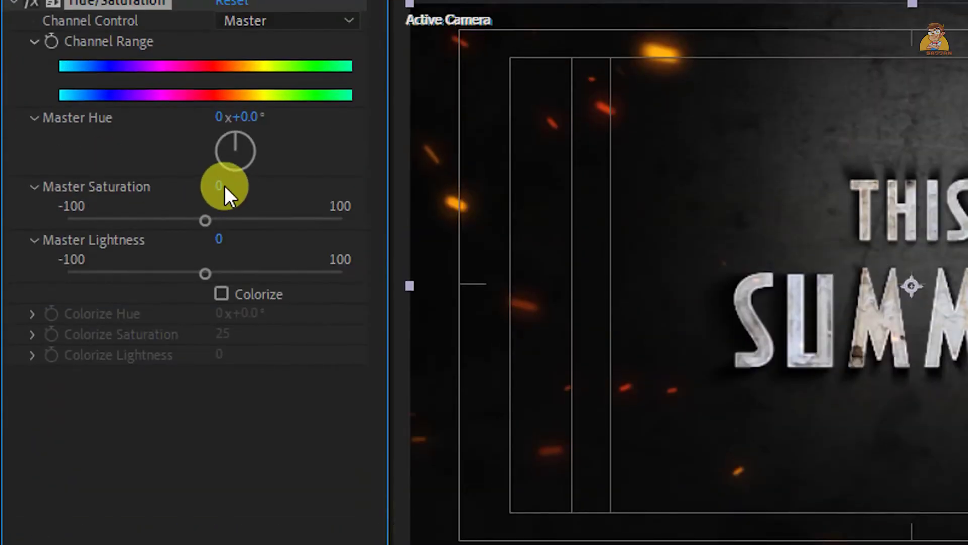
left_click(225, 186)
type("-3")
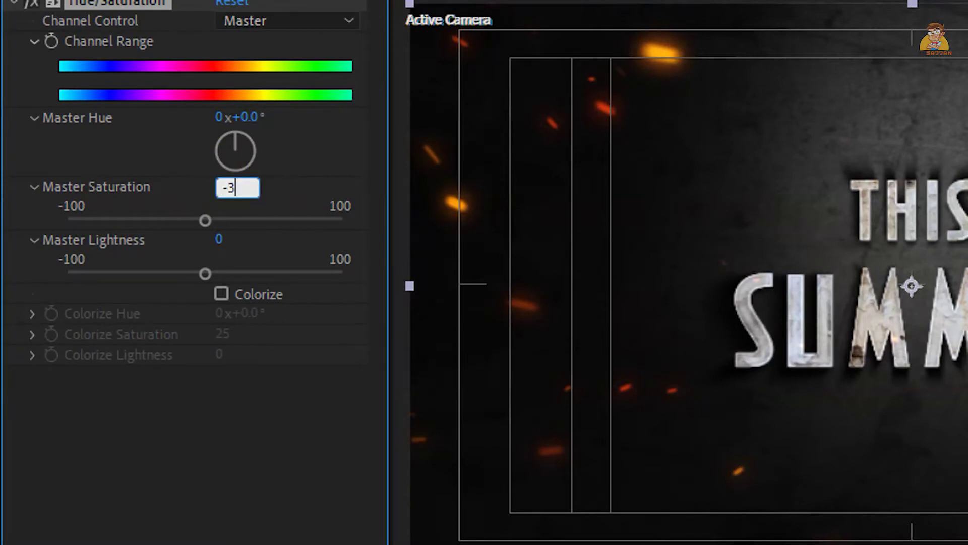
type("0")
key("Return")
- Apply Tint to the CC adjustment layer and set the Amount to Tint to 60%
key("ctrl+space")
type("tin")
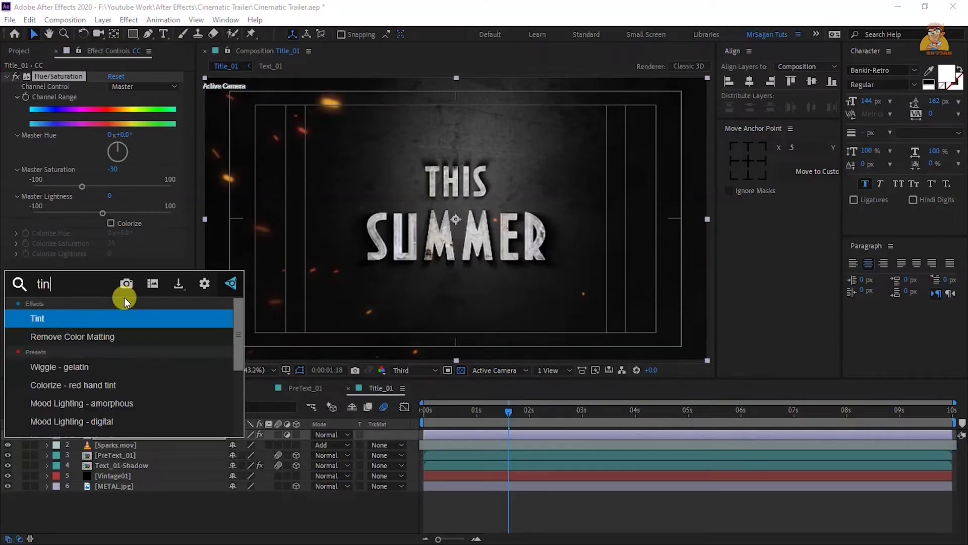
key("Return")
left_click(116, 295)
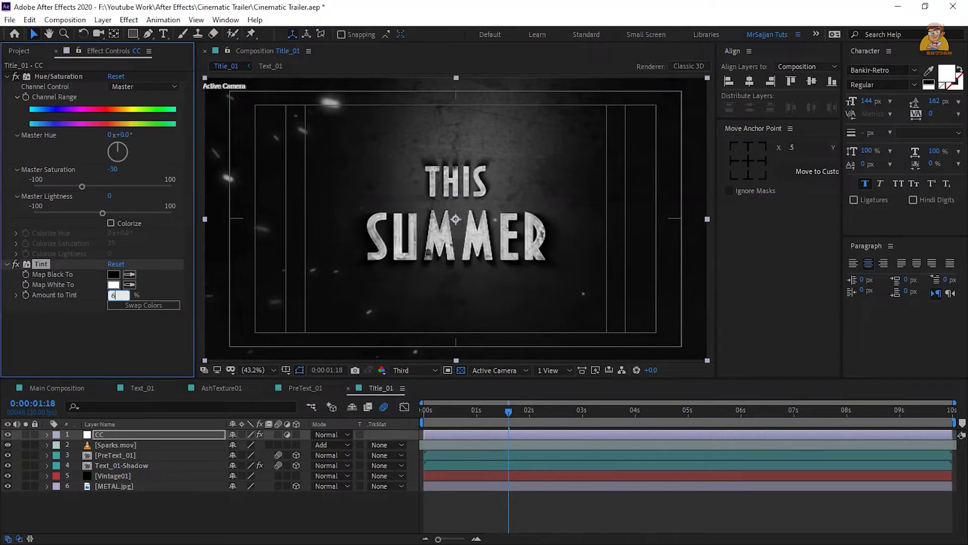
key("Return")
key("F2")
- Duplicate the CC adjustment layer, rename the copy Hue Sat and give it a pink label colour
left_click(131, 438)
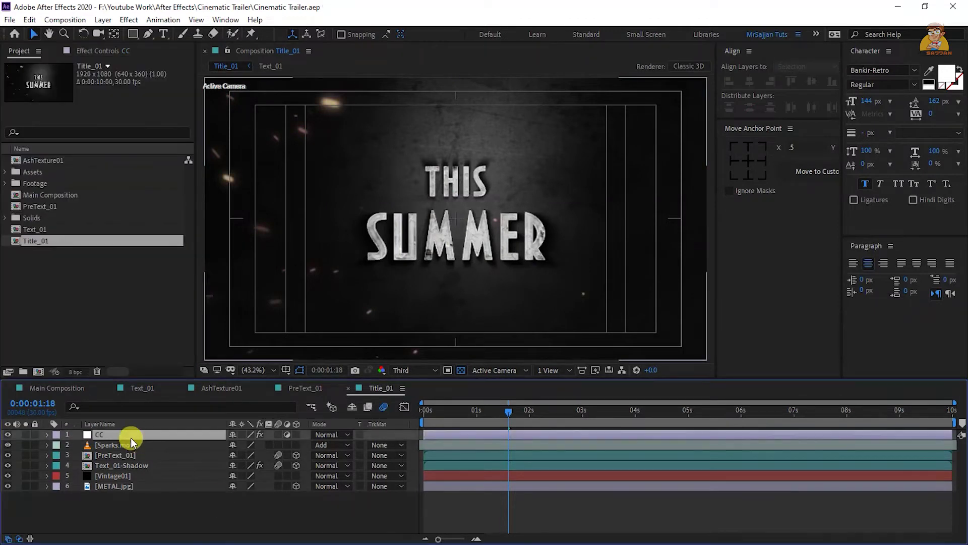
key("ctrl+d")
key("Return")
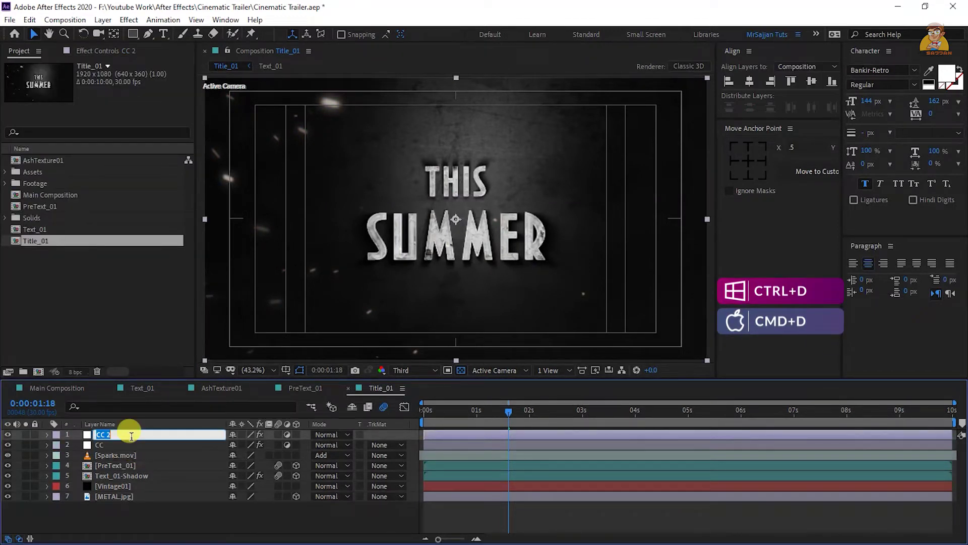
type("Hue Sat")
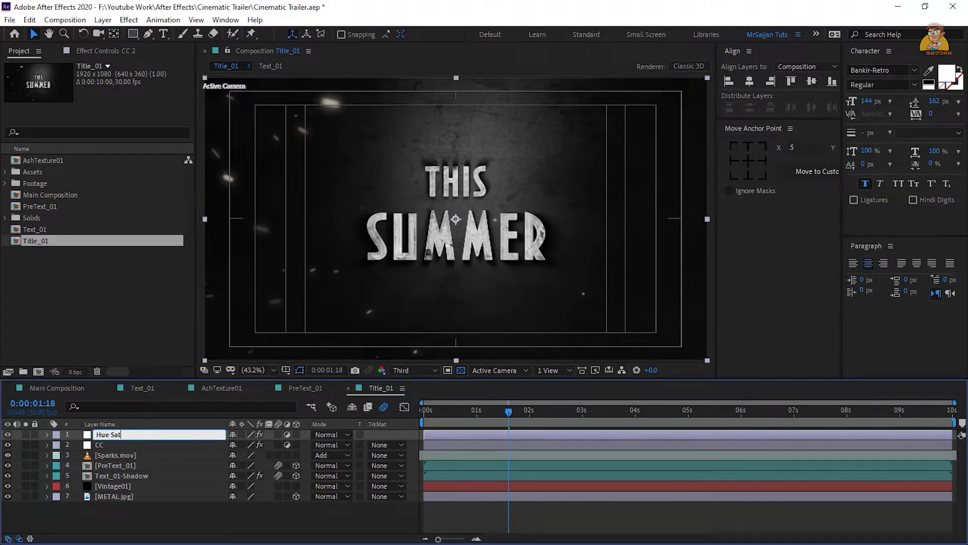
key("Return")
left_click(57, 435)
left_click(80, 391)
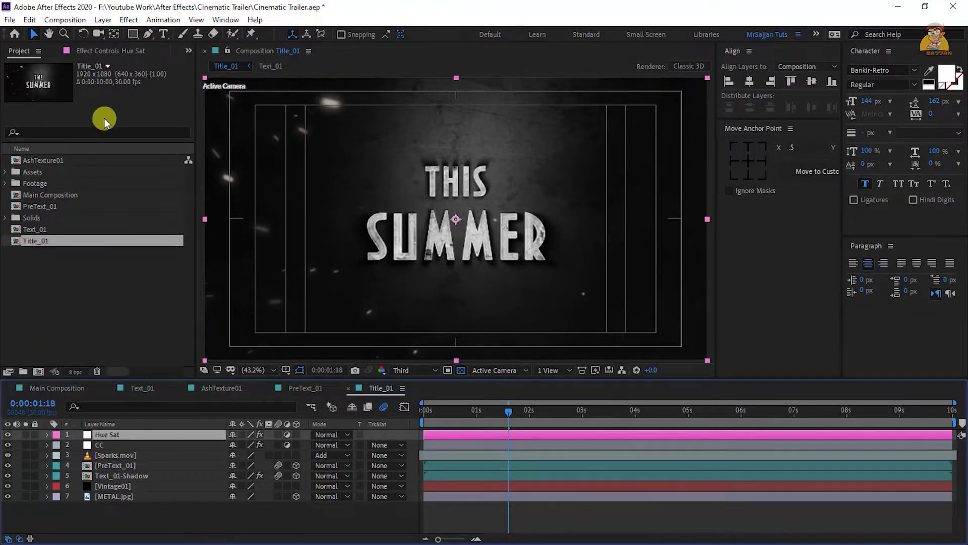
- On the Hue Sat layer, set the Master Hue to 1x+33° and the Amount to Tint to 75%
left_click(101, 59)
left_click(111, 135)
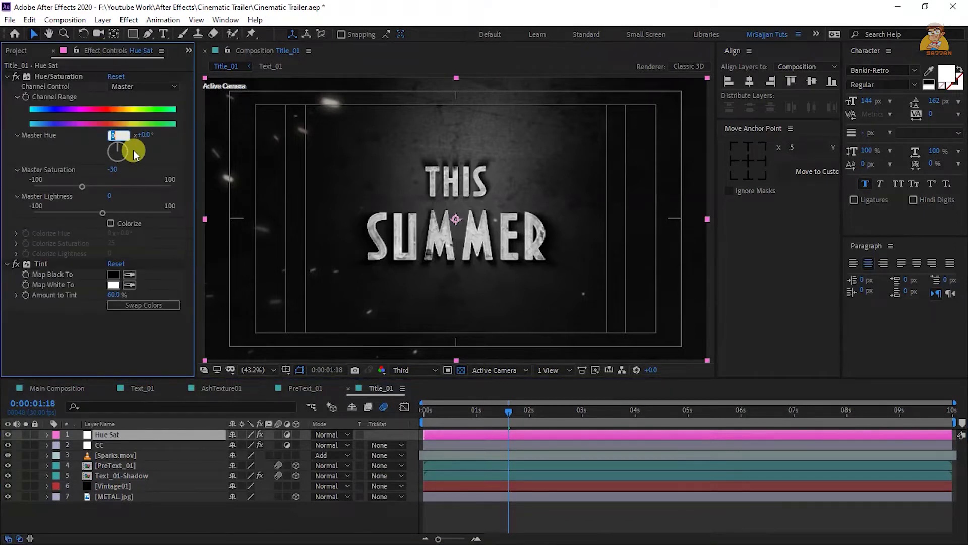
type("1")
key("Tab")
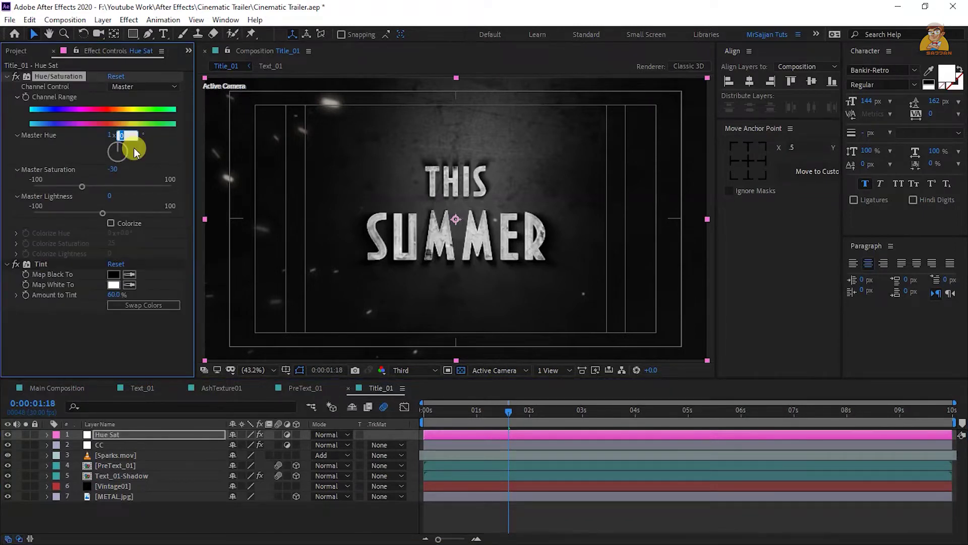
type("33")
left_click(114, 294)
type("75")
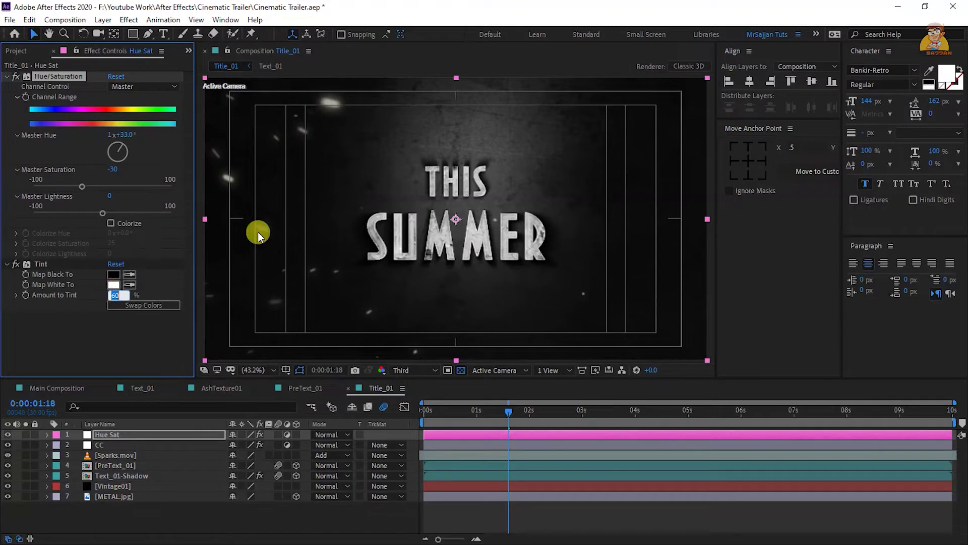
key("Return")
- Set the Hue Sat layer's blending mode to Screen and lower its opacity
left_click(328, 434)
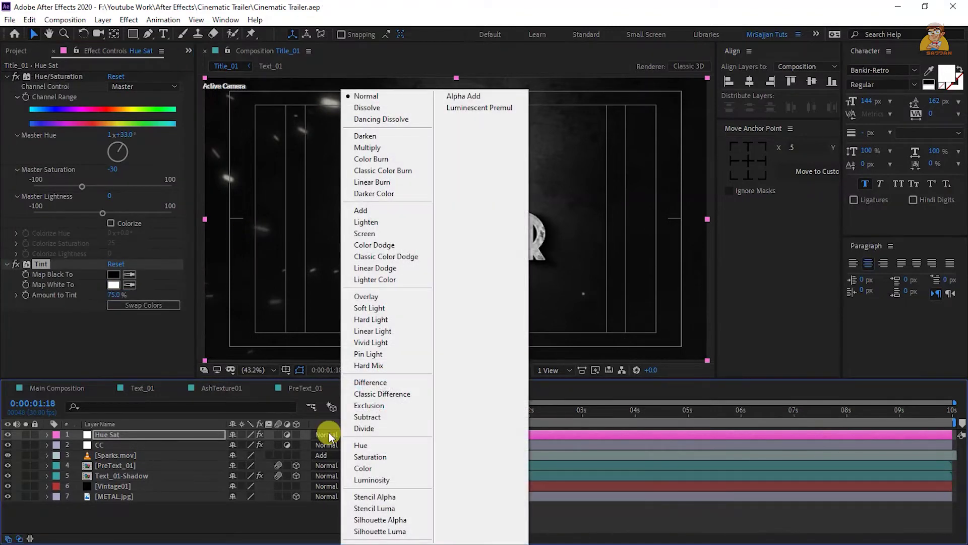
left_click(370, 232)
key("t")
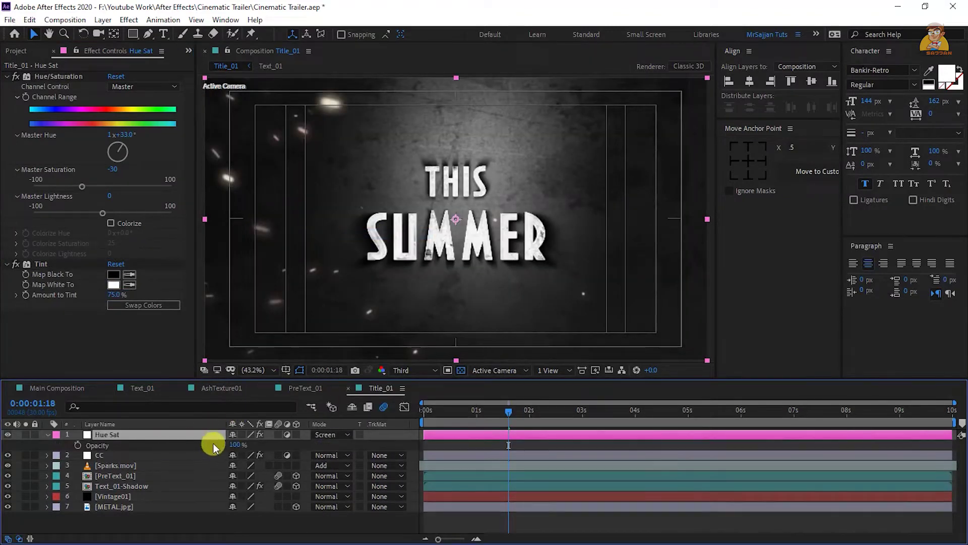
left_click(240, 445)
key("Return")
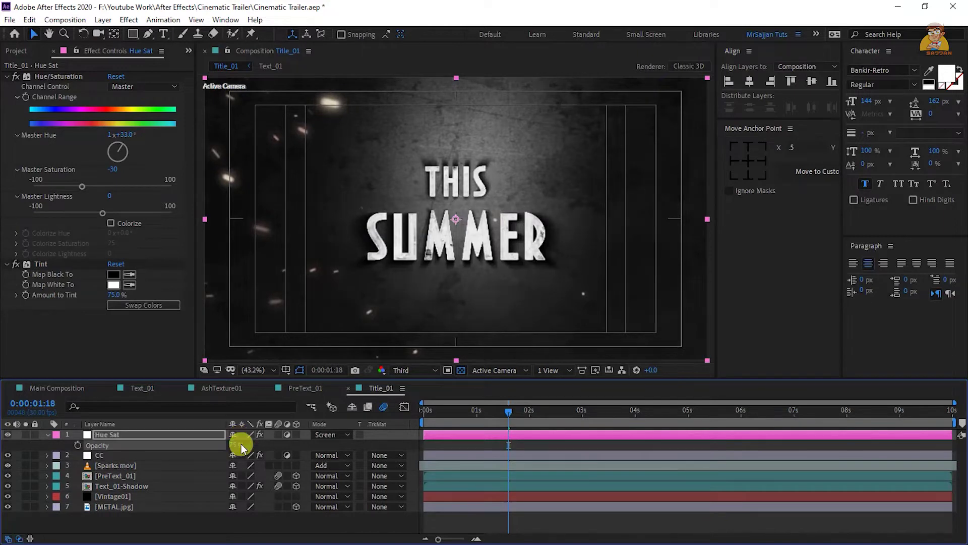
key("t")
- Draw an elliptical mask on the Hue Sat layer outward from the centre of the title
left_click(133, 34)
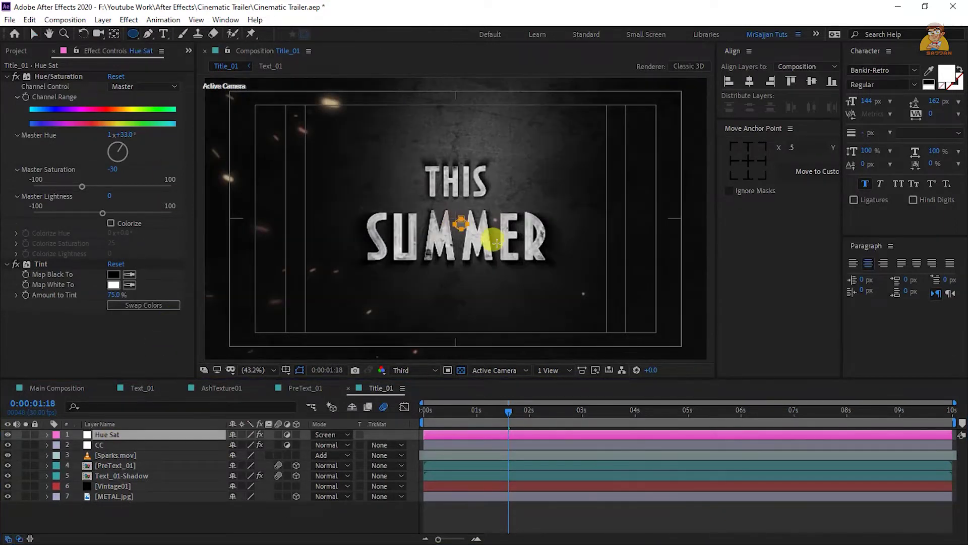
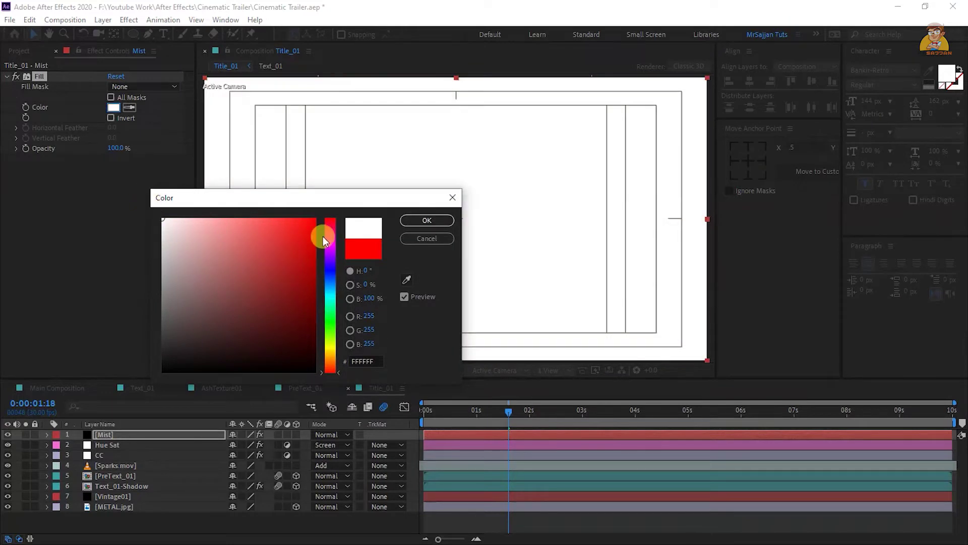
- Confirm white (FFFFFF) as the Mist layer's Fill colour and set the layer's opacity to 25%
left_click(413, 220)
key("t")
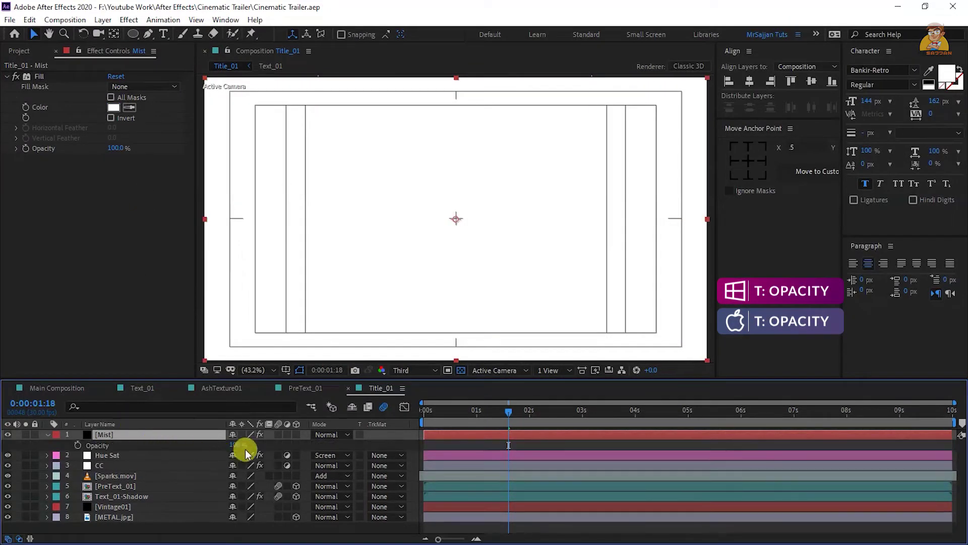
left_click(236, 445)
type("25")
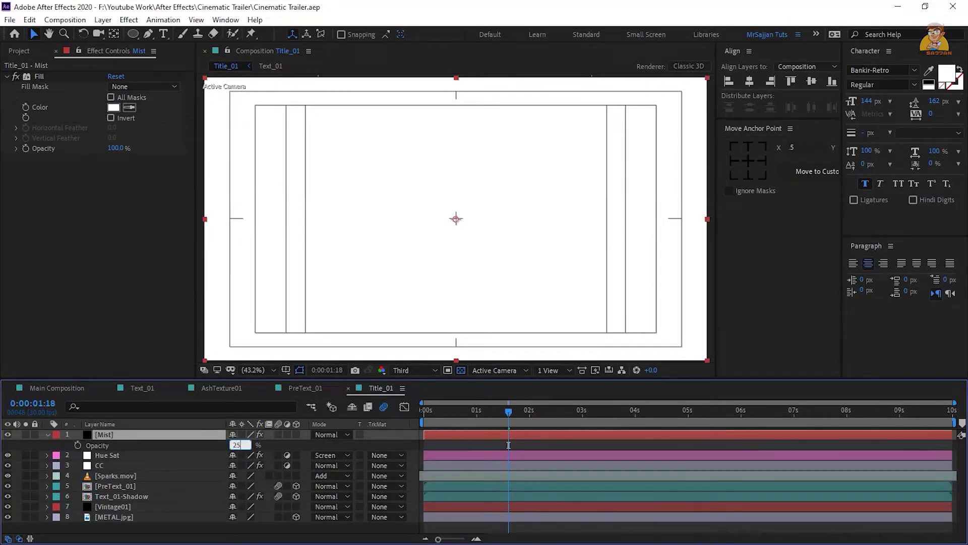
key("Return")
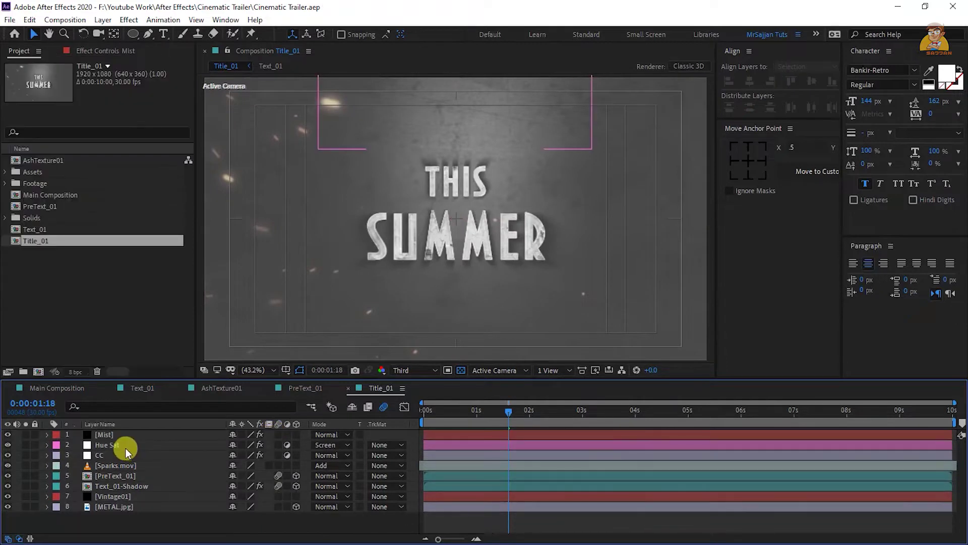
- Set the Master Saturation of the Hue Sat layer's Hue/Saturation effect to 10
left_click(122, 446)
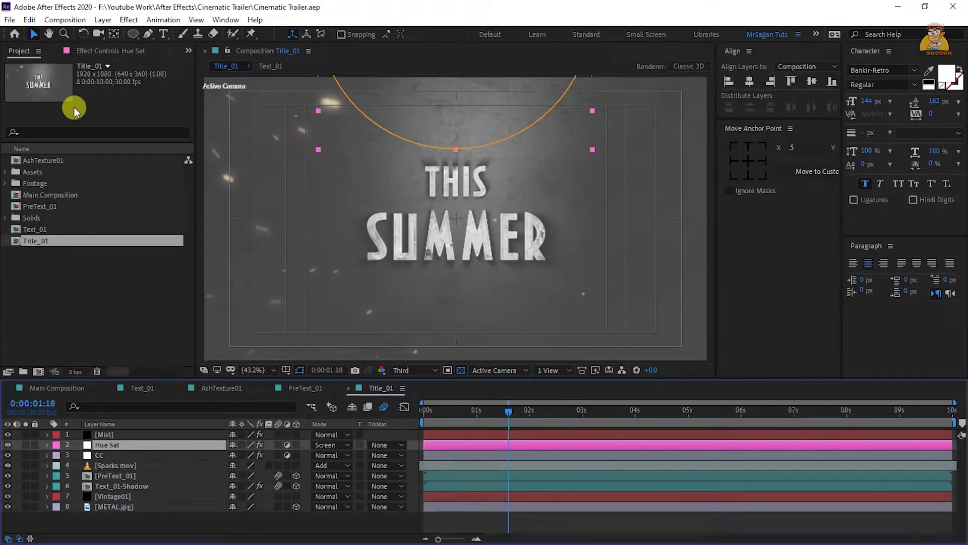
left_click(99, 51)
left_click(115, 172)
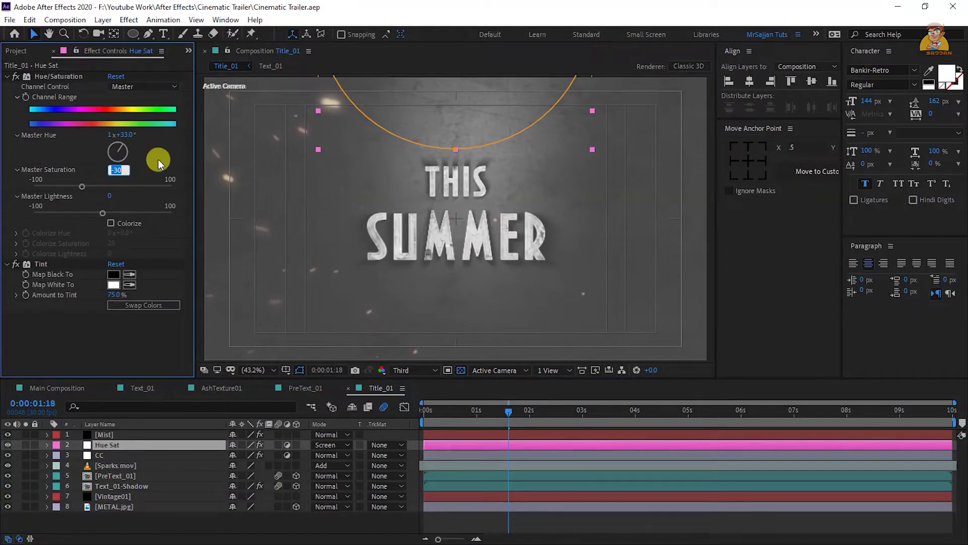
type("10")
key("Return")
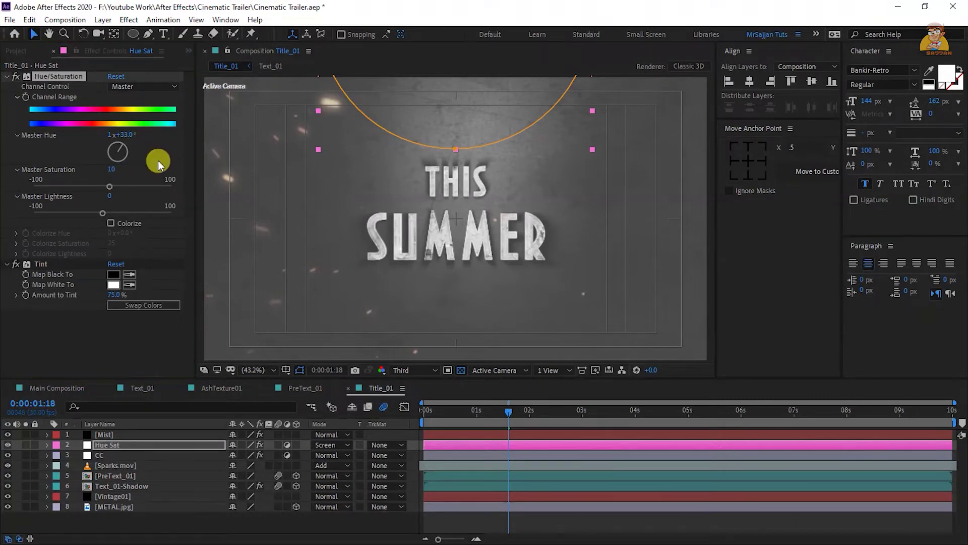
- Add Lens texture.png from the Assets folder to Title_01 as the uppermost layer
left_click(19, 51)
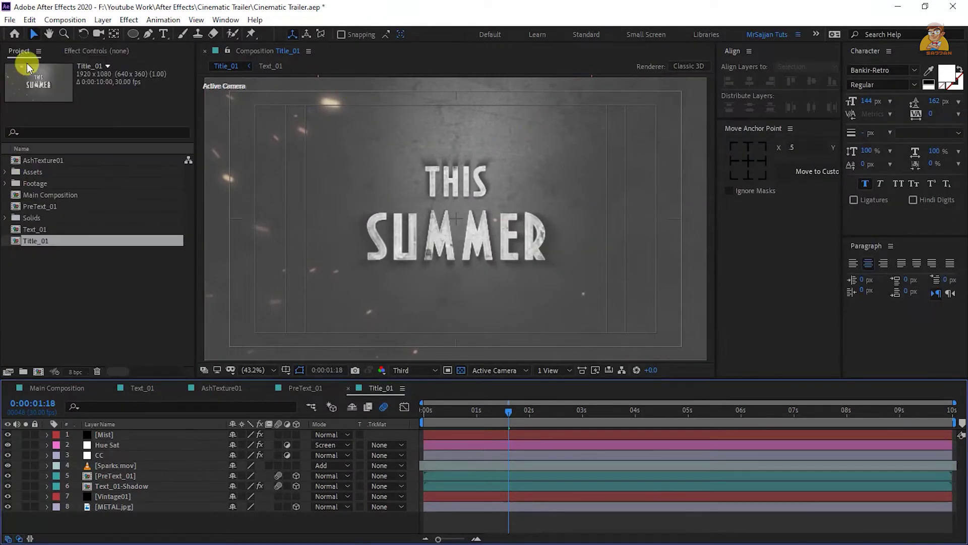
left_click(6, 172)
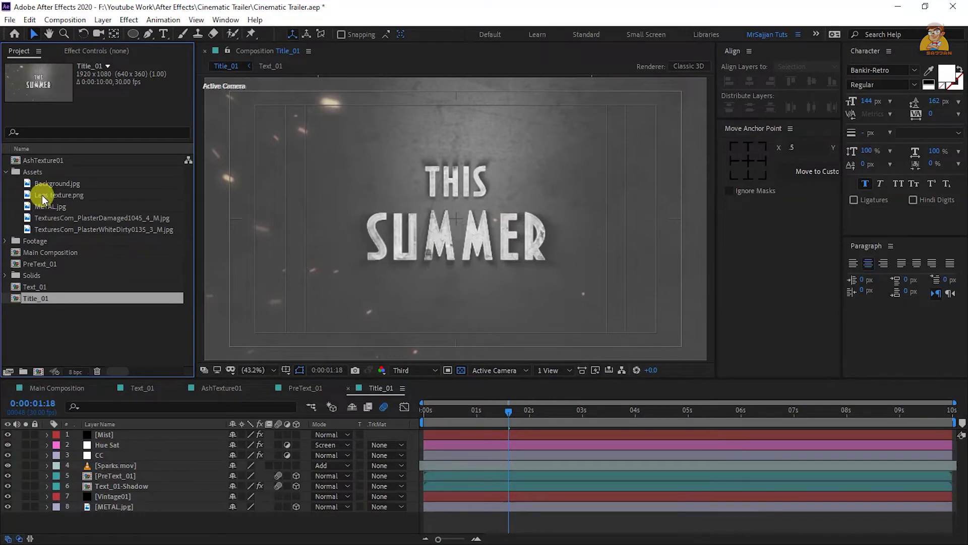
left_click_drag(41, 194, 132, 437)
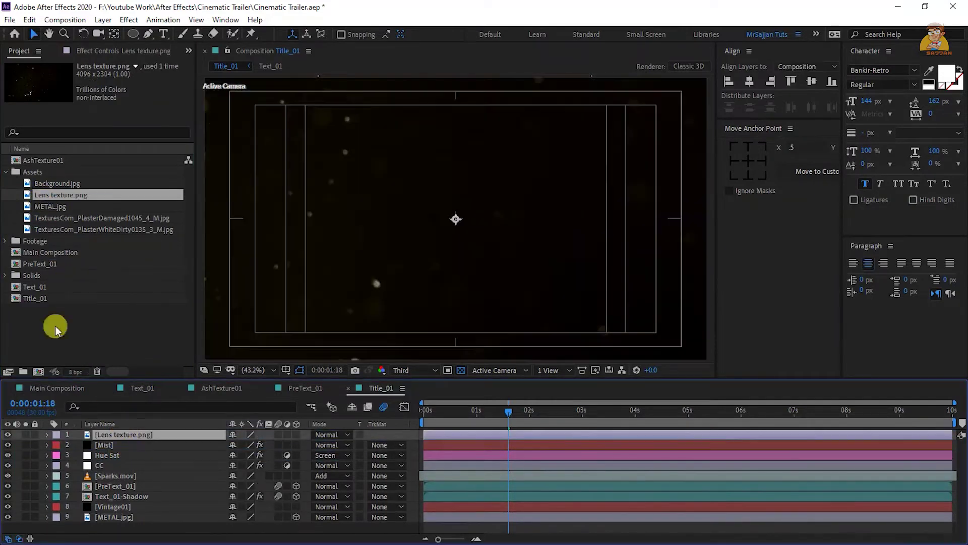
left_click(7, 172)
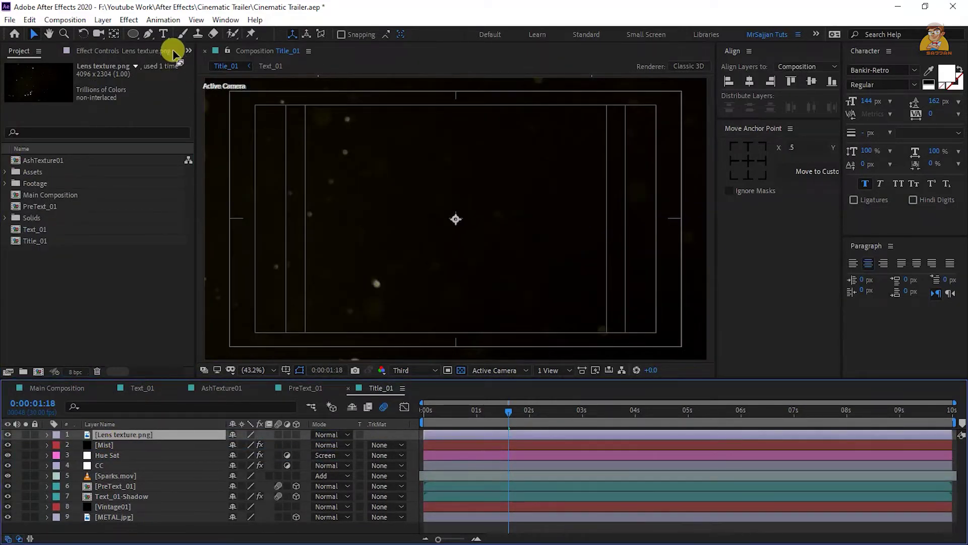
- Draw a closed Pen mask on the Lens texture layer enclosing its upper part, with a wavy lower edge running across the middle of the frame
left_click(148, 33)
scroll(357, 166, "down", 2)
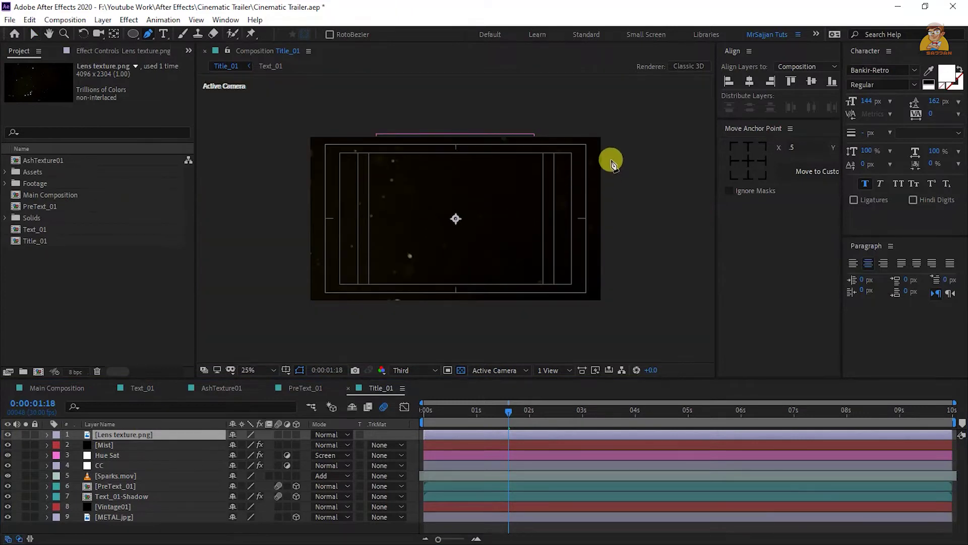
left_click(613, 183)
left_click(567, 202)
left_click(525, 210)
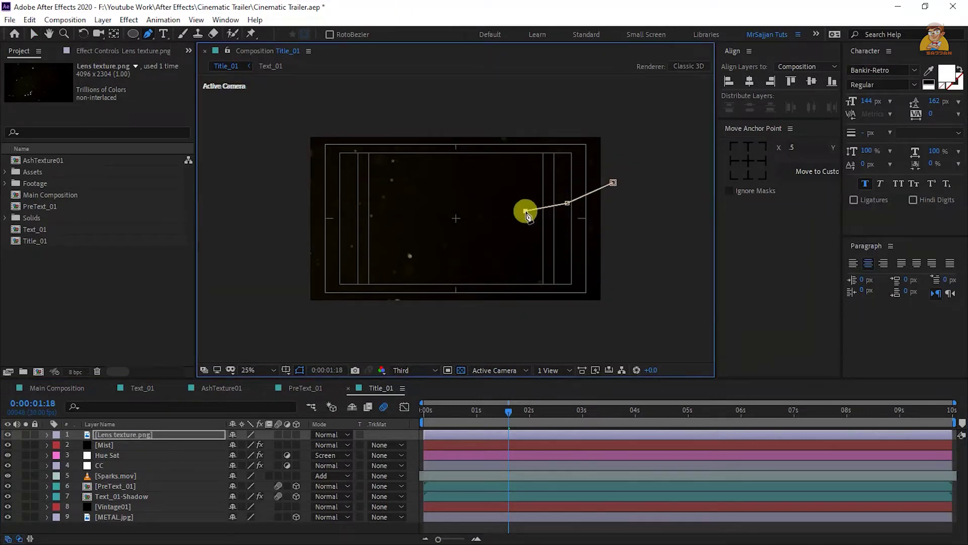
left_click(484, 213)
left_click(459, 213)
left_click(420, 217)
left_click(395, 226)
left_click(376, 242)
left_click(267, 260)
left_click(282, 126)
left_click(363, 96)
left_click(444, 93)
left_click(506, 103)
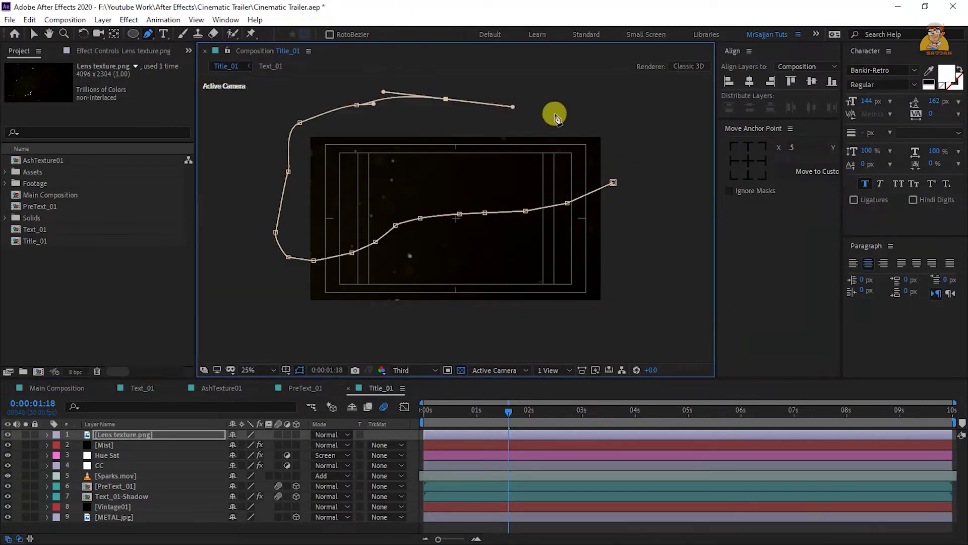
left_click(613, 182)
left_click(254, 370)
left_click(259, 167)
- Feather the Lens texture layer's mask by 785 pixels and set the layer's blending mode to Screen
left_click(47, 435)
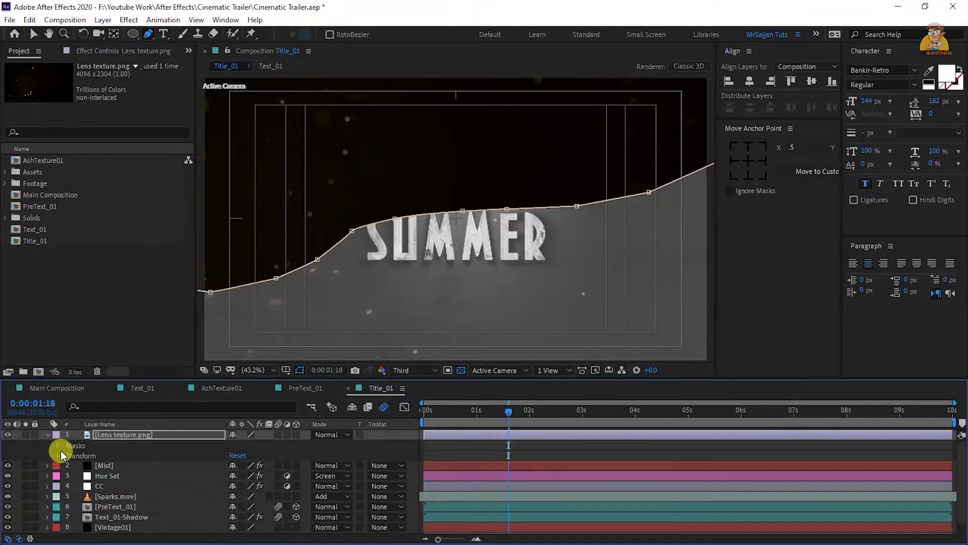
left_click(57, 446)
left_click(69, 455)
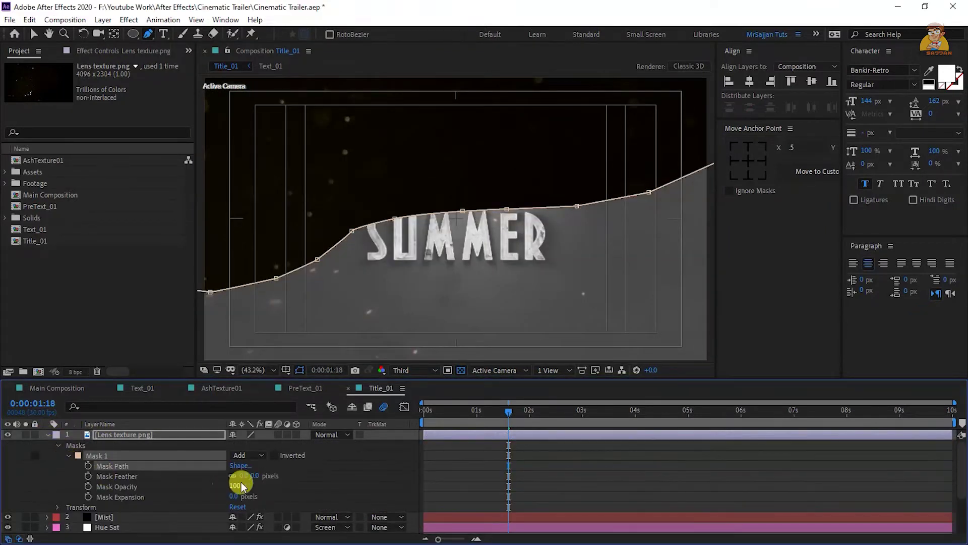
left_click(245, 477)
type("7")
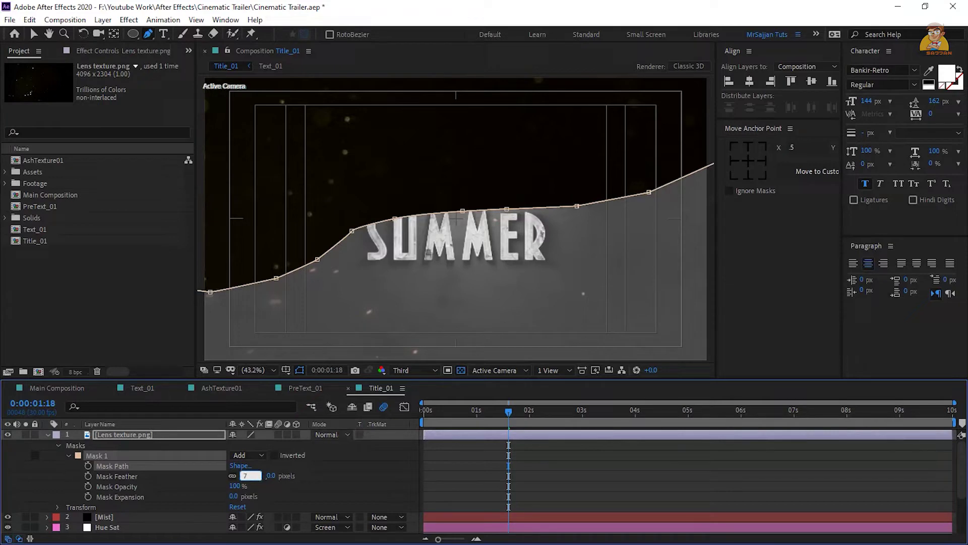
type("85")
key("Return")
left_click(323, 434)
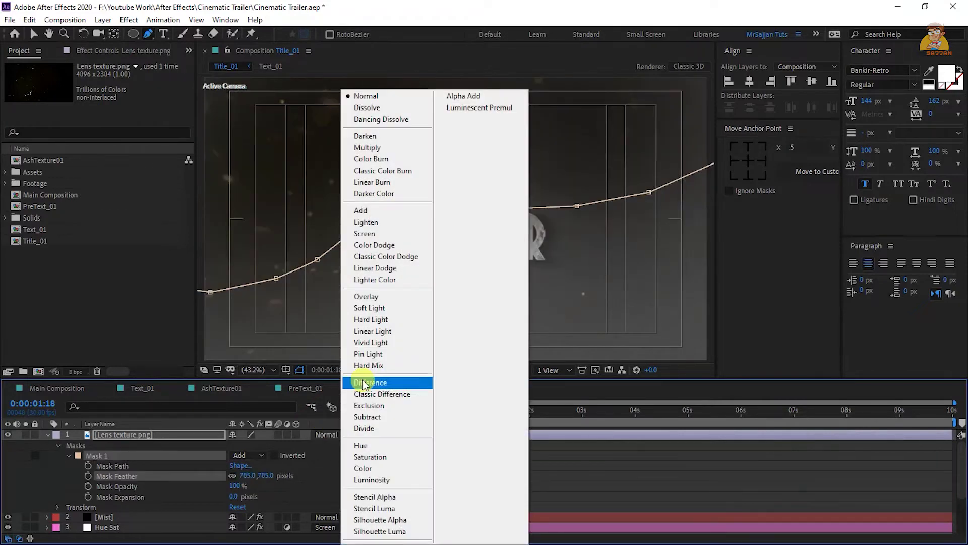
left_click(364, 234)
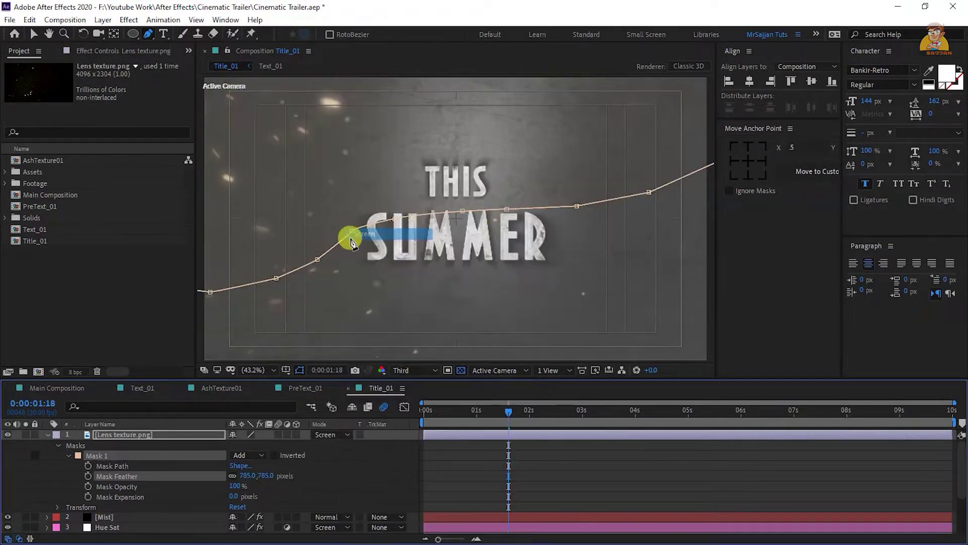
- Apply the Tint effect to the Lens texture layer and collapse the layer's properties
left_click(160, 433)
key("ctrl+space")
type("tint")
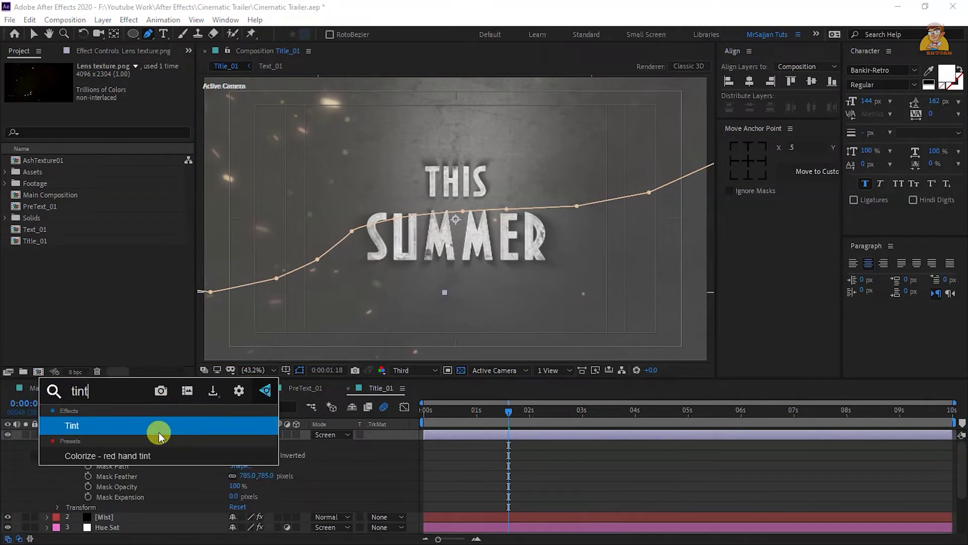
key("Return")
key("v")
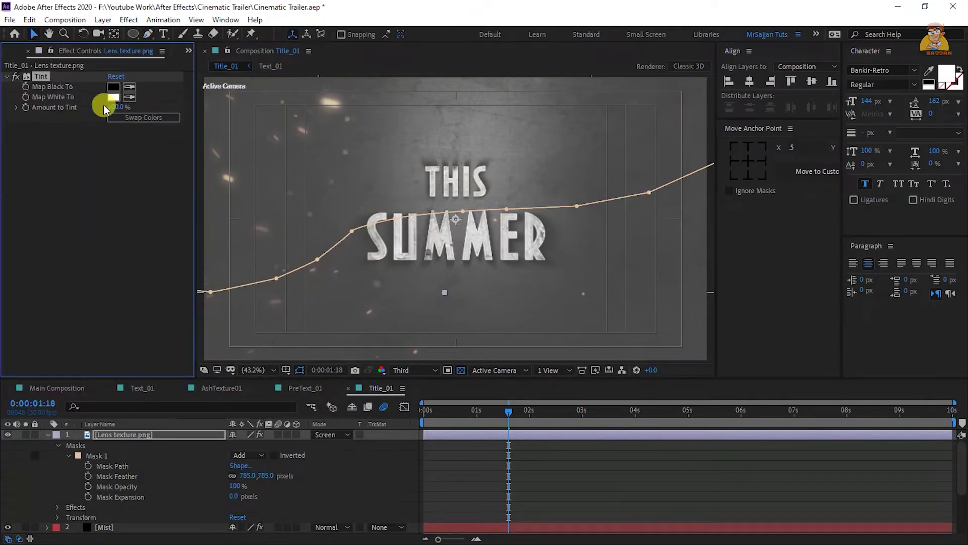
left_click(47, 435)
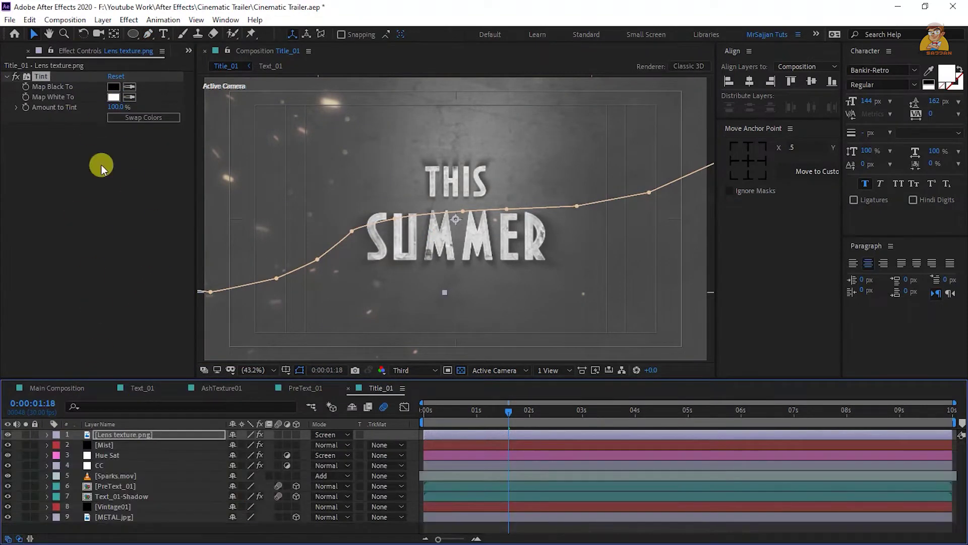
key("ctrl+space")
key("Escape")
key("F2")
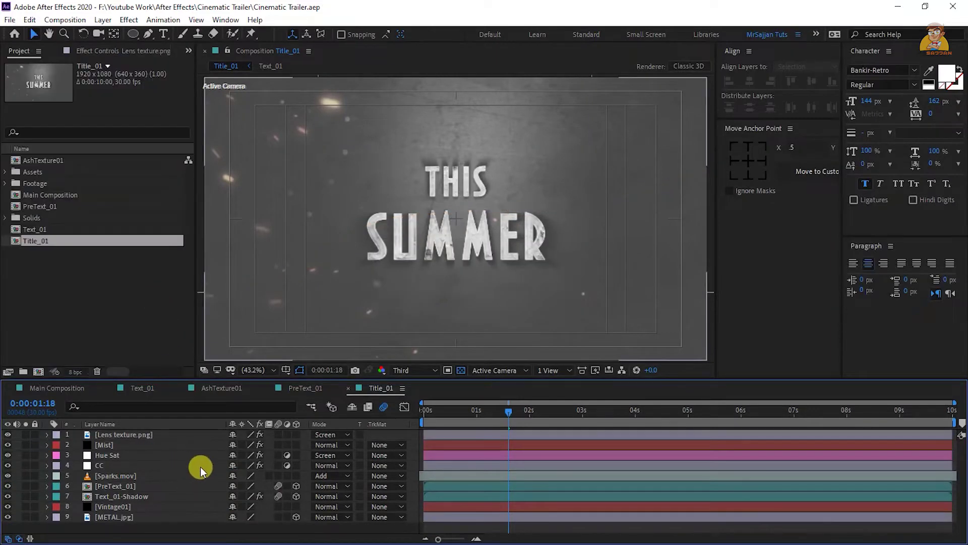
- Create a two-node camera layer with the 35mm preset in Title_01
right_click(214, 534)
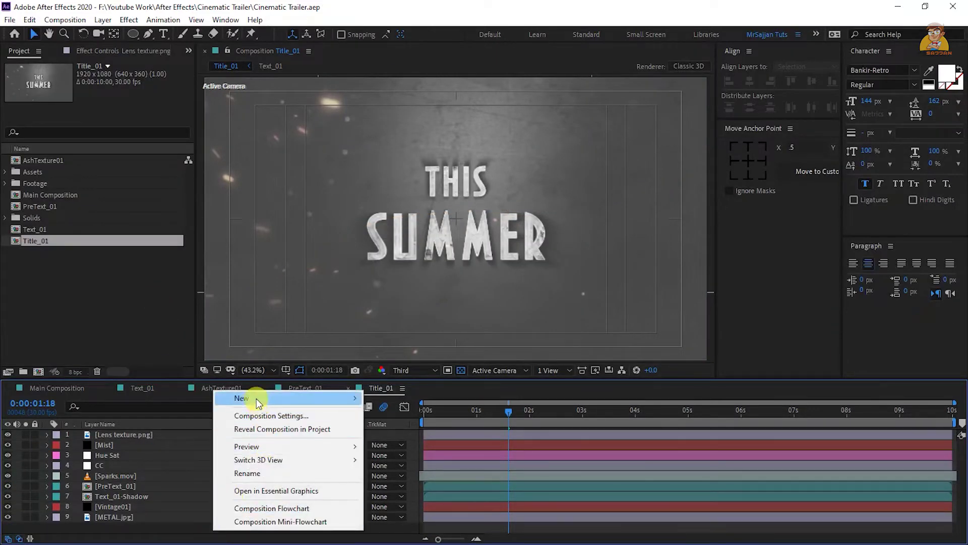
mouse_move(256, 398)
left_click(415, 457)
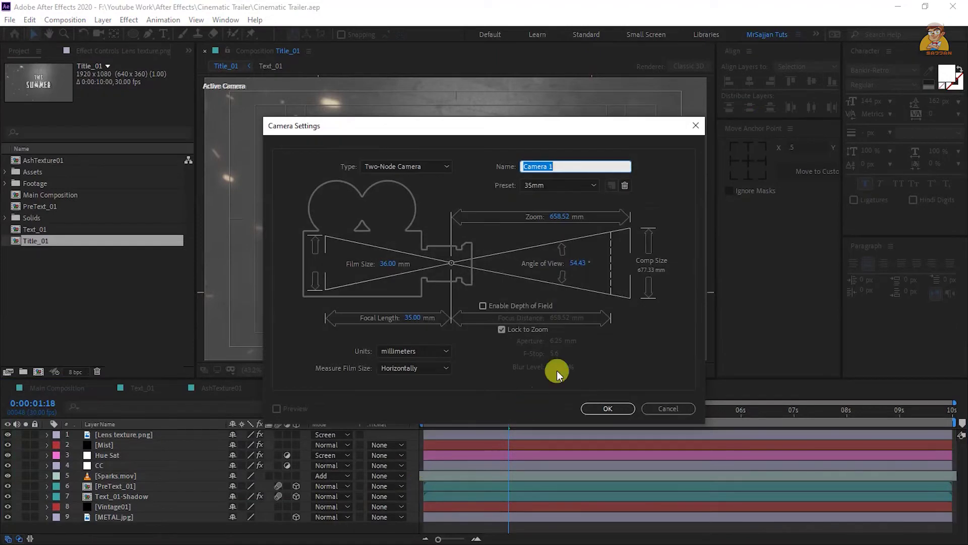
left_click(591, 409)
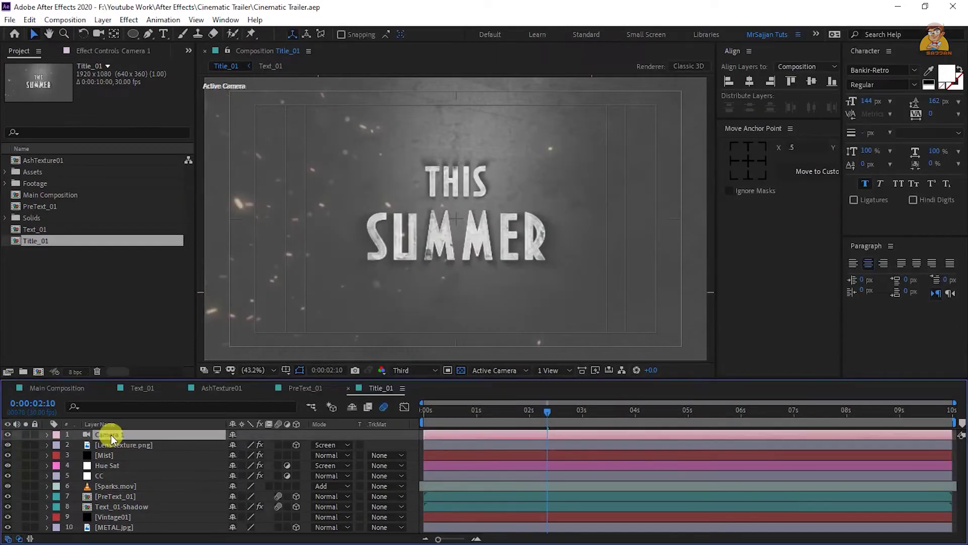
- At 0:00:02:10, add Position and Z Rotation keyframes to Camera 1 and set its Z position to -3166.7
key("p")
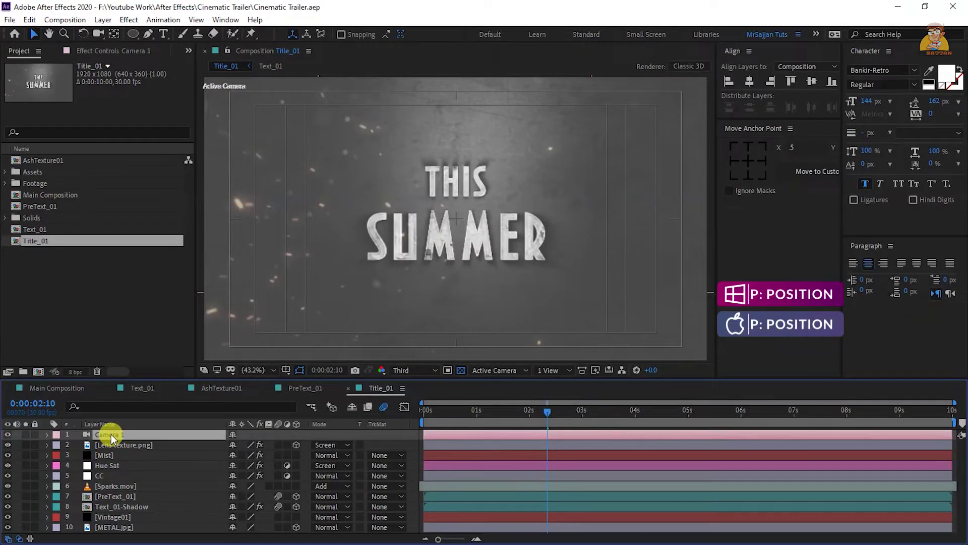
key("shift+r")
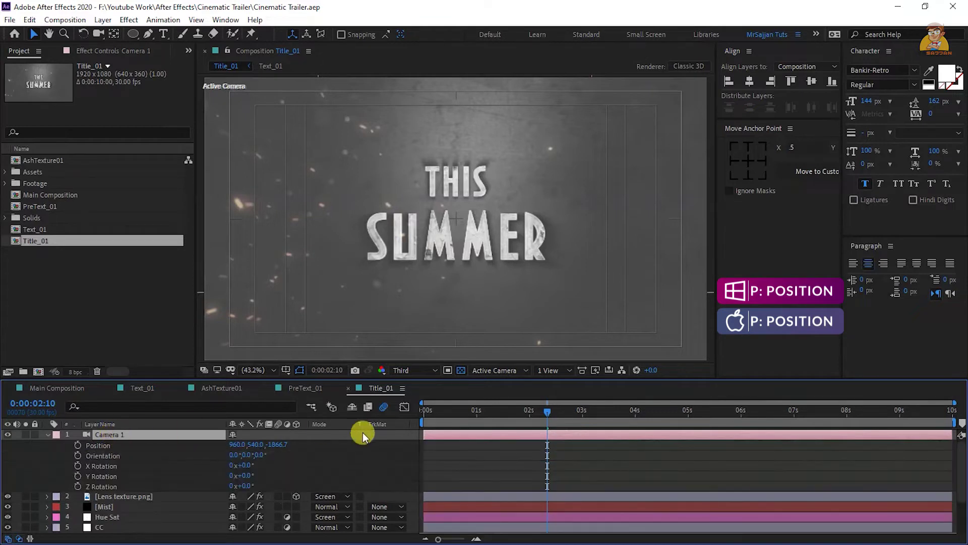
left_click(78, 445)
left_click(78, 486)
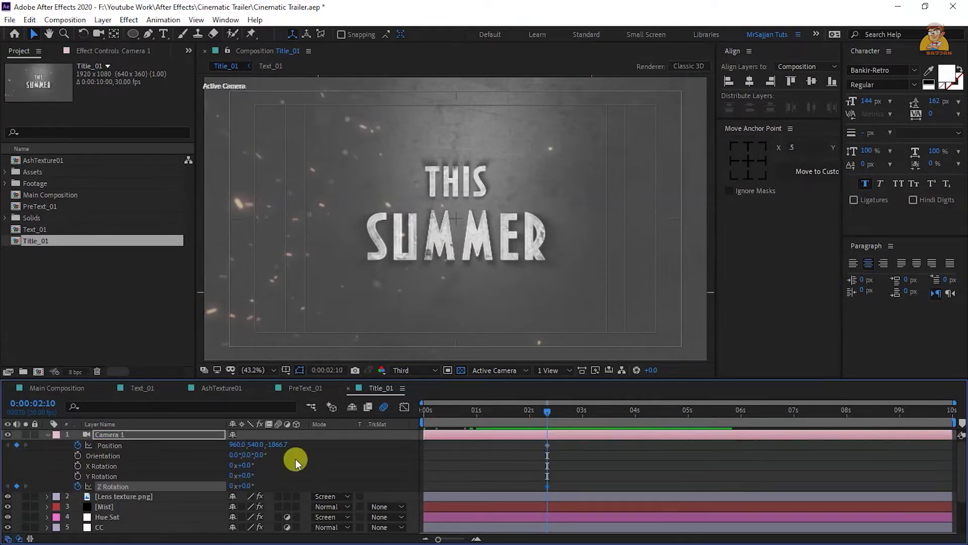
left_click_drag(276, 443, 152, 469)
left_click_drag(387, 494, 75, 471)
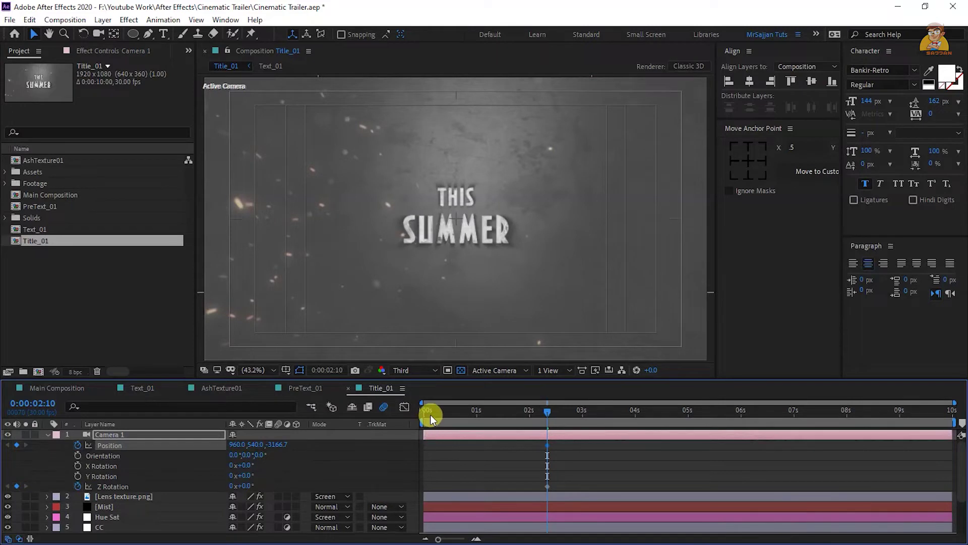
- At 0:00:00:00, set Camera 1's Z position to -145.7 and its Z Rotation to 15°
left_click_drag(431, 414, 367, 428)
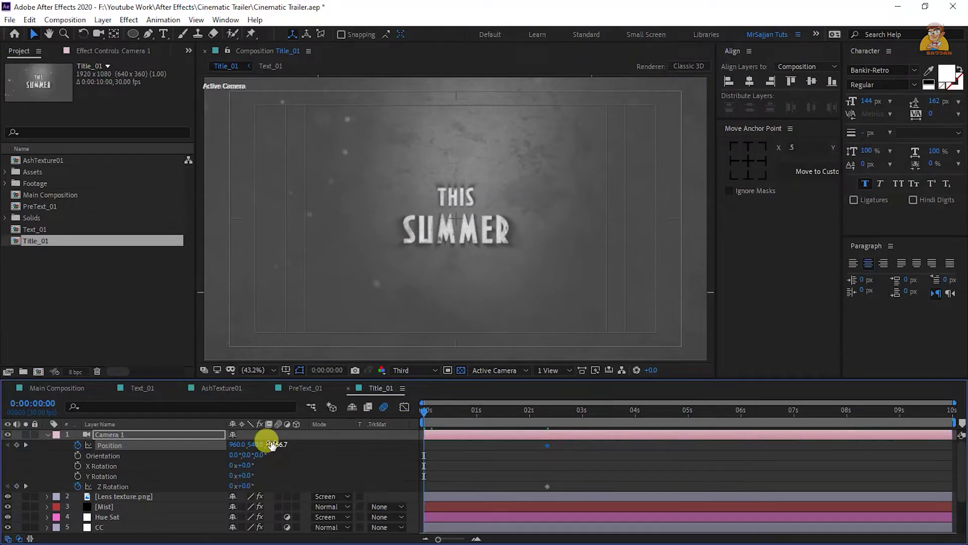
left_click_drag(272, 444, 712, 476)
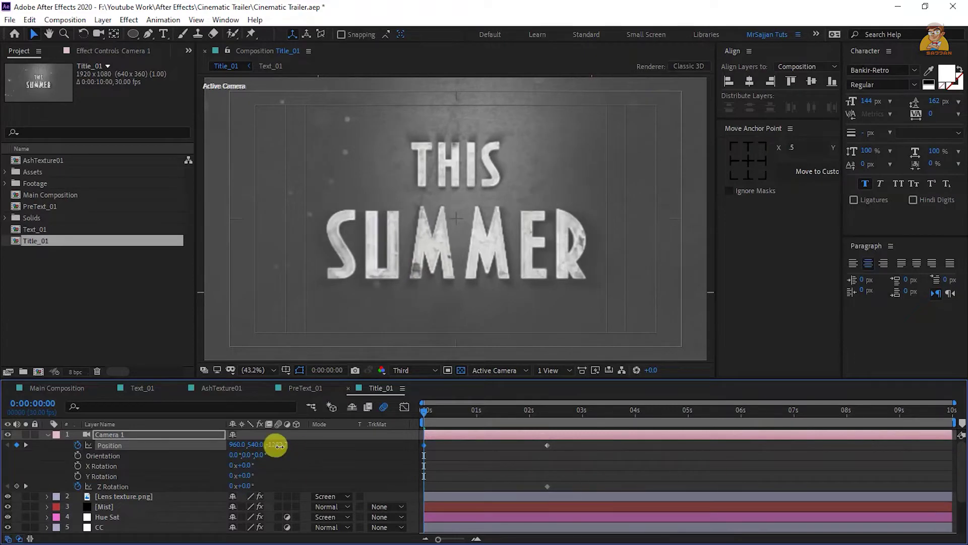
mouse_move(276, 444)
left_mouse_down()
mouse_move(778, 449)
mouse_move(292, 447)
left_mouse_up()
left_click(245, 486)
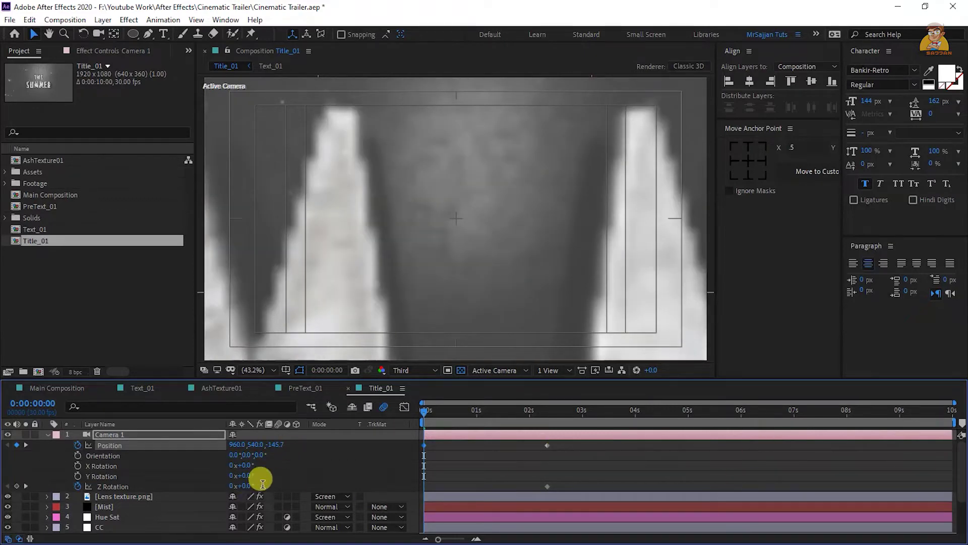
type("15")
key("Return")
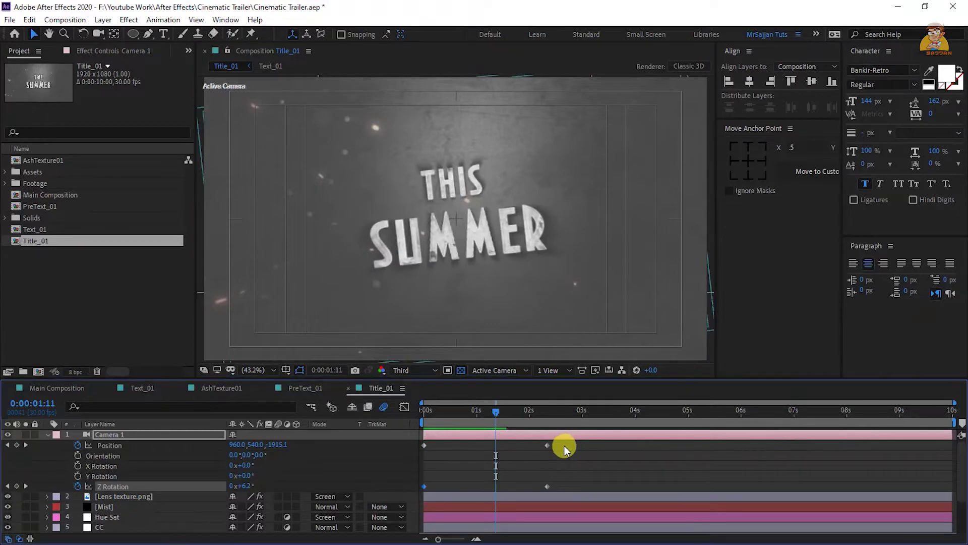
- Apply Easy Ease to all four Position and Z Rotation keyframes of Camera 1
left_click_drag(564, 445, 421, 491)
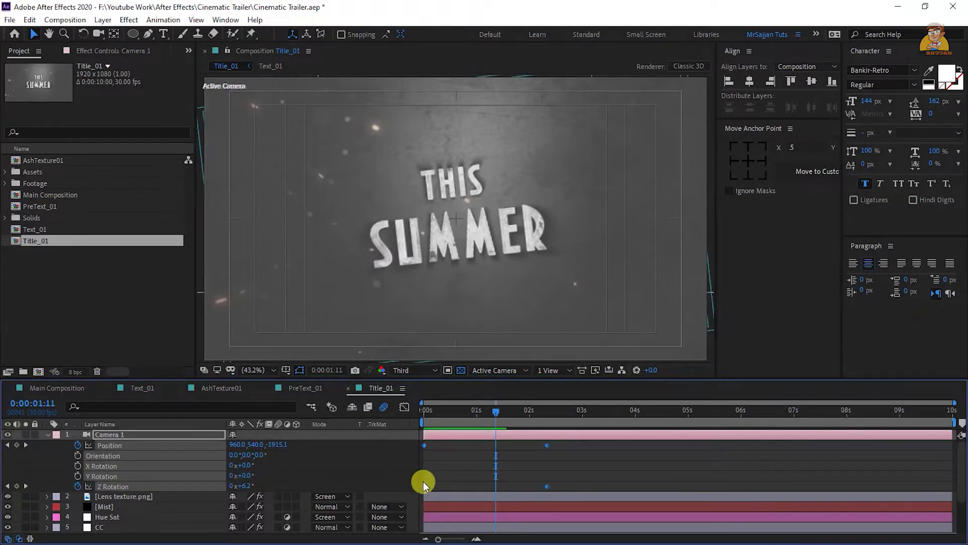
right_click(423, 481)
mouse_move(431, 474)
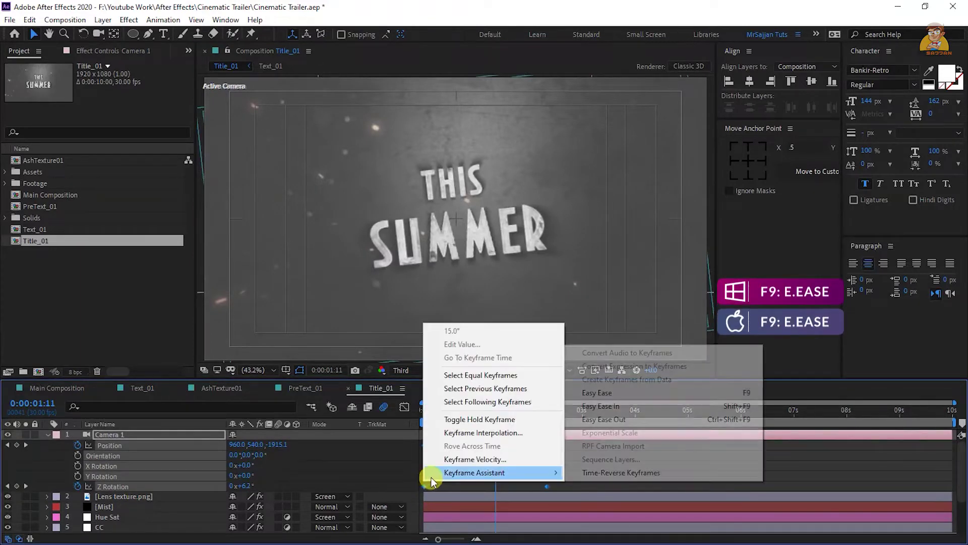
left_click(586, 404)
- Reshape Camera 1's speed graph by lengthening the ease into the end keyframes so the speed peaks early, then leave the Graph Editor
left_click(405, 407)
left_click(405, 407)
left_click(405, 407)
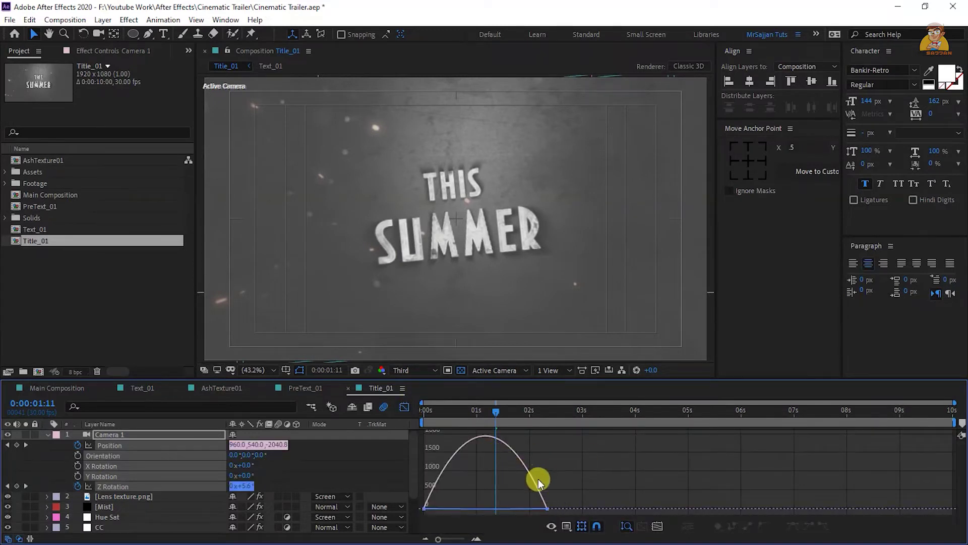
left_click(551, 526)
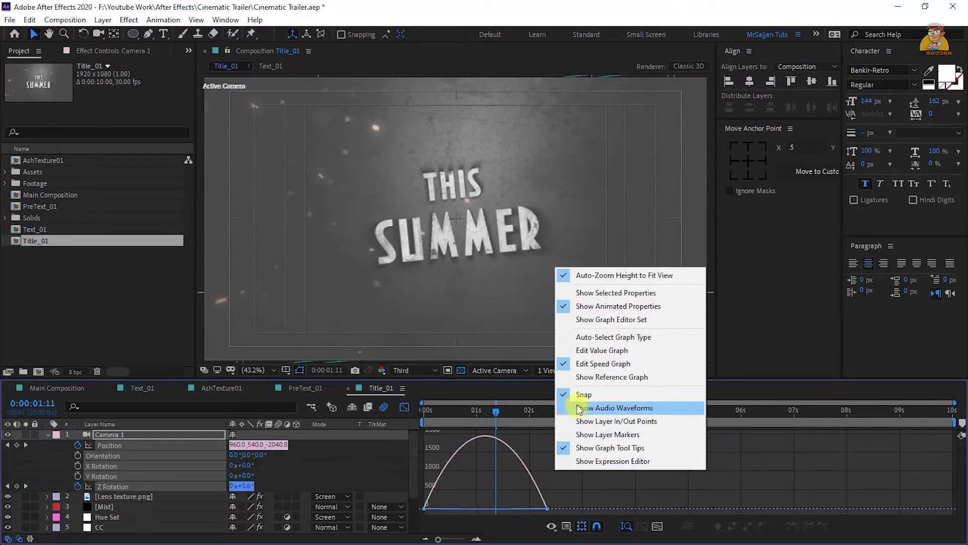
left_click(531, 507)
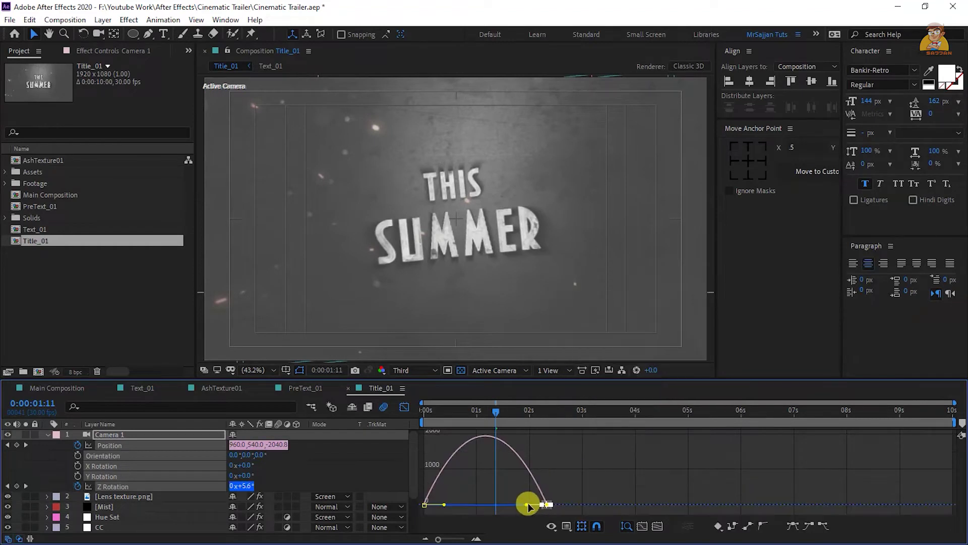
left_click_drag(524, 506, 498, 507)
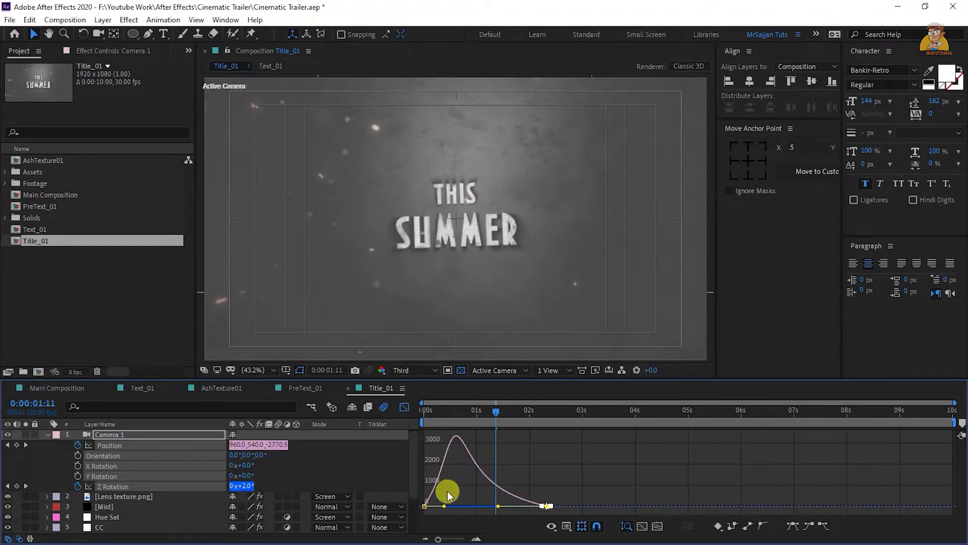
left_click(404, 407)
- Preview the camera move in Title_01 from the start
left_click(422, 410)
key("space")
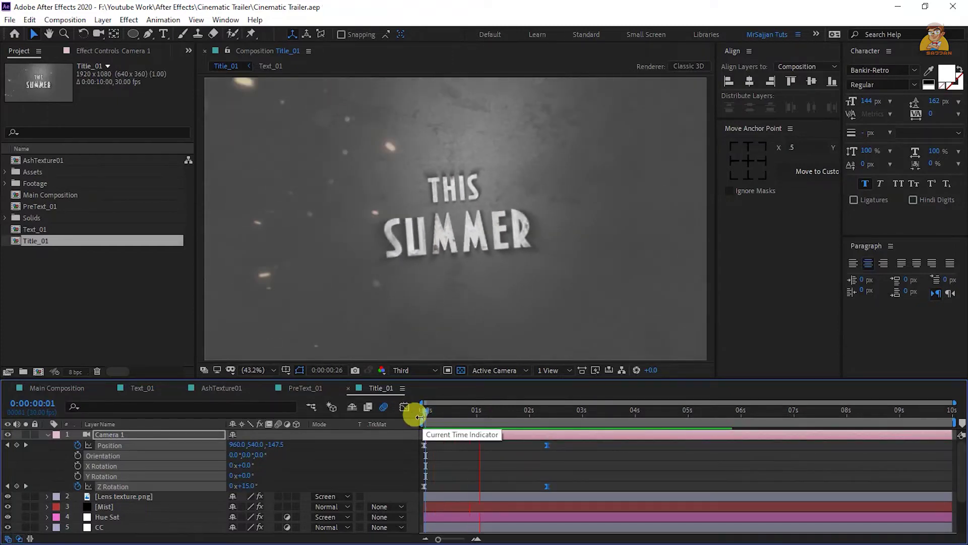
key("space")
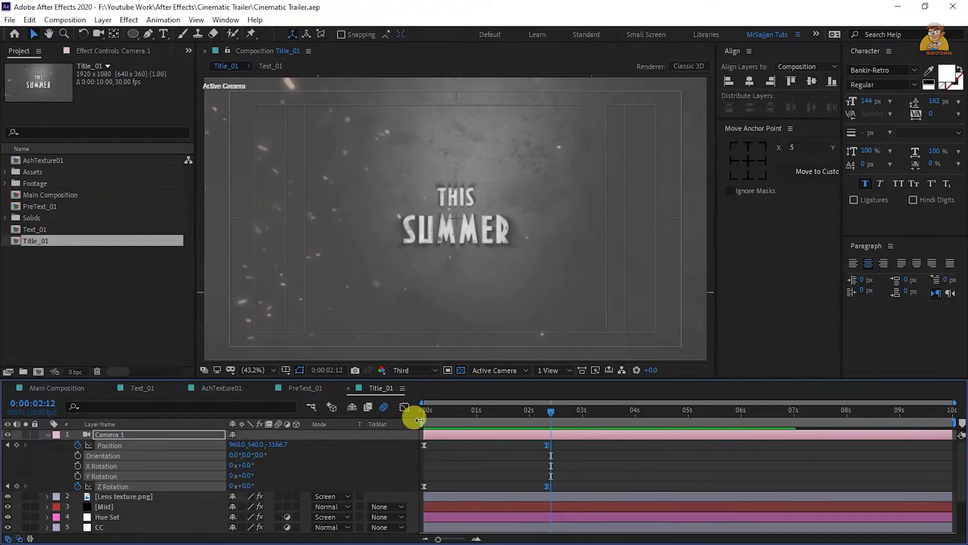
- Collapse Camera 1's properties and end the Title_01 work area at 0:00:02:10
key("u")
key("Page_Up")
key("Page_Up")
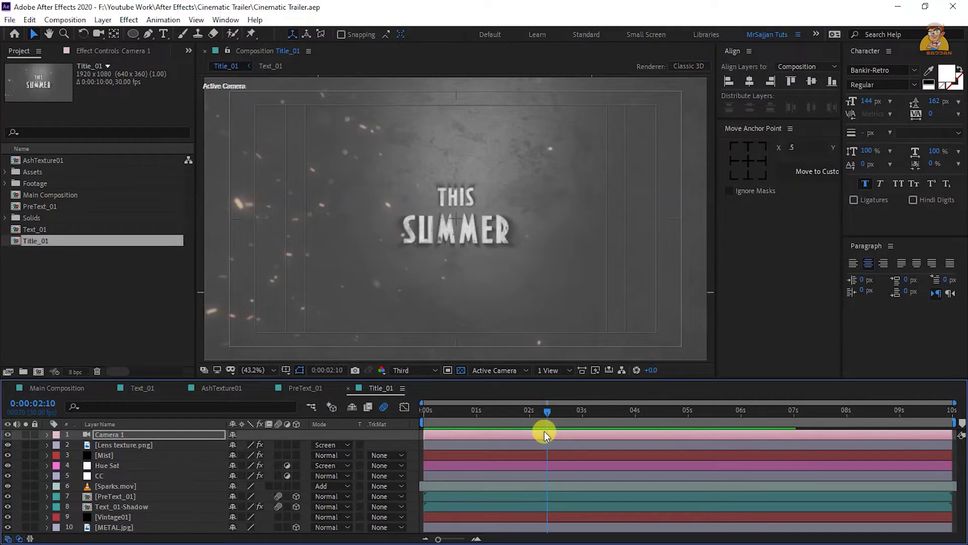
key("n")
left_click(110, 337)
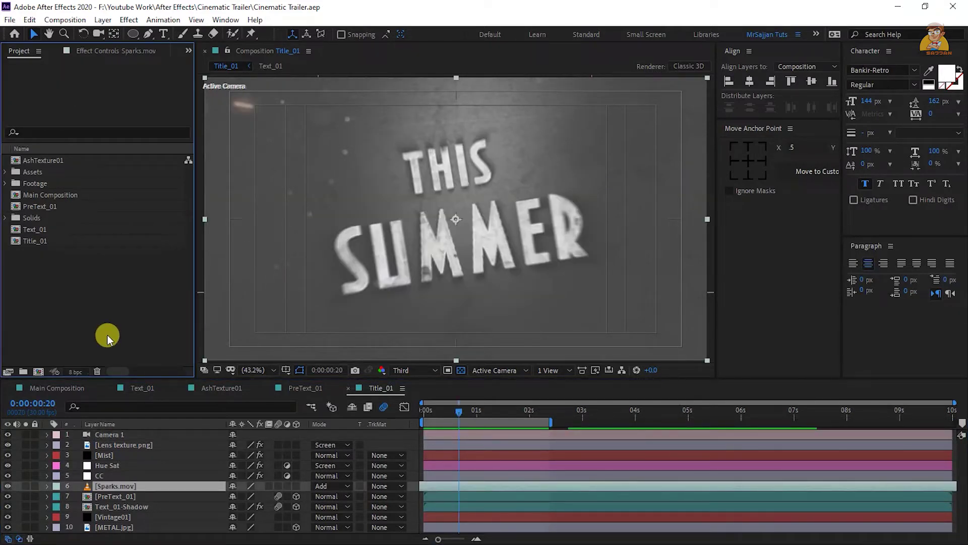
left_click(135, 464)
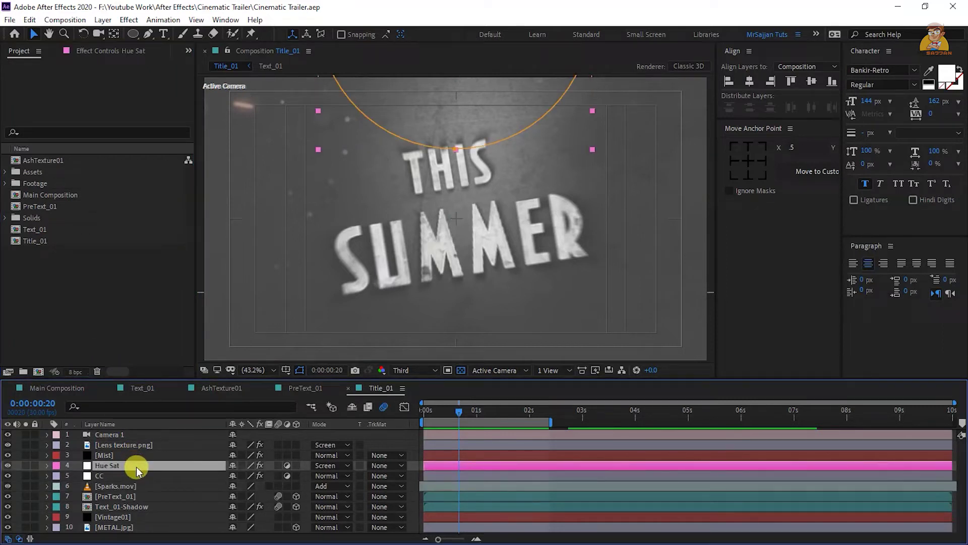
left_click(101, 336)
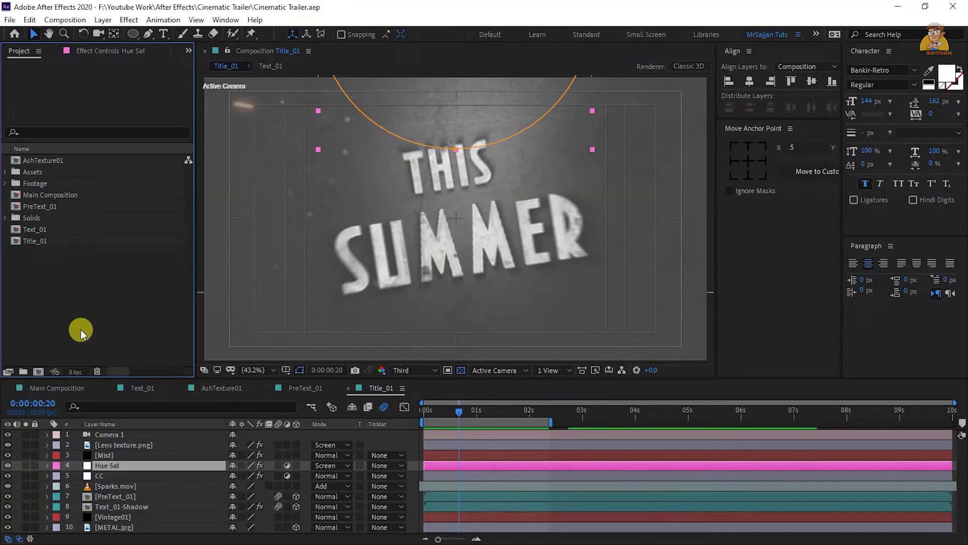
- Close the Text_01, AshTexture01 and PreText_01 timelines, keeping Main Composition and Title_01 open
left_click(111, 388)
left_click(111, 388)
left_click(111, 388)
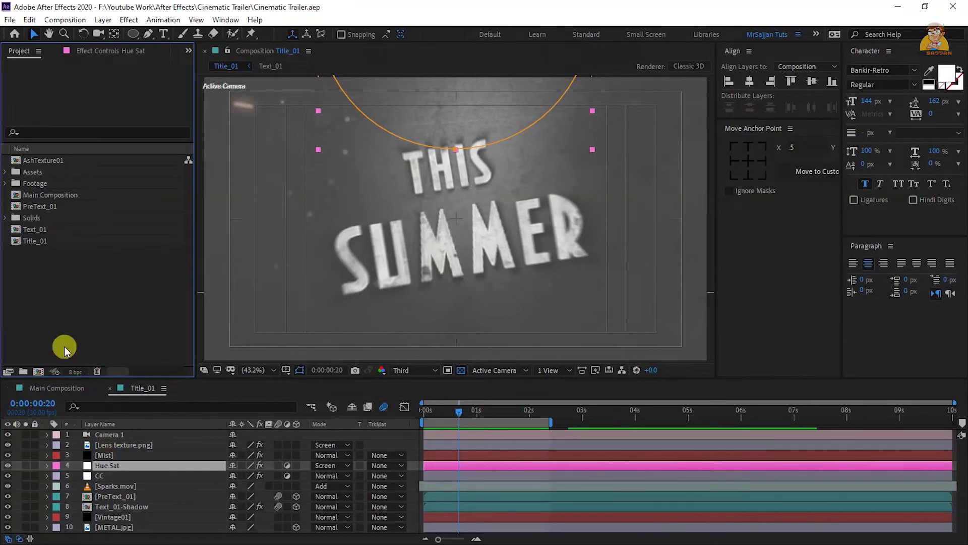
- Duplicate the Title_01 composition and open the copy
left_click(37, 244)
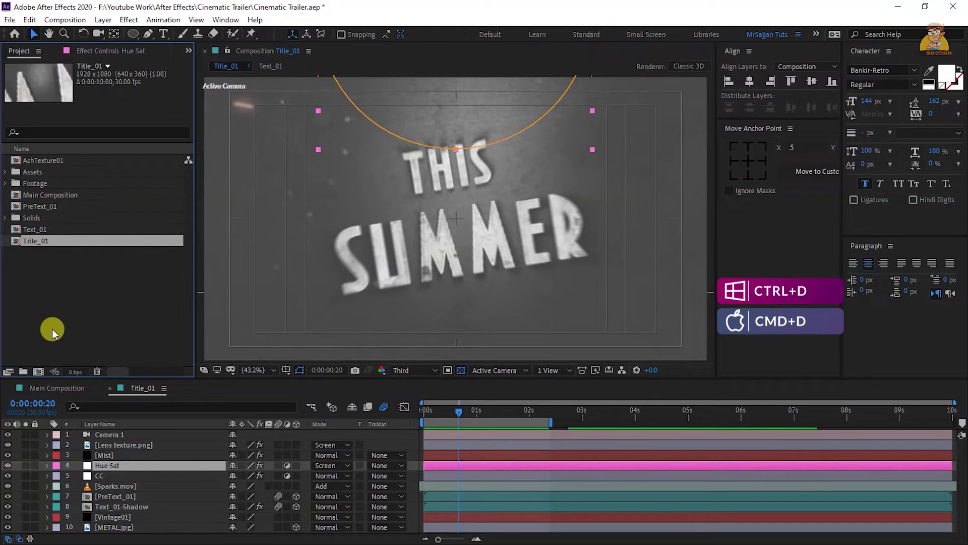
key("ctrl+d")
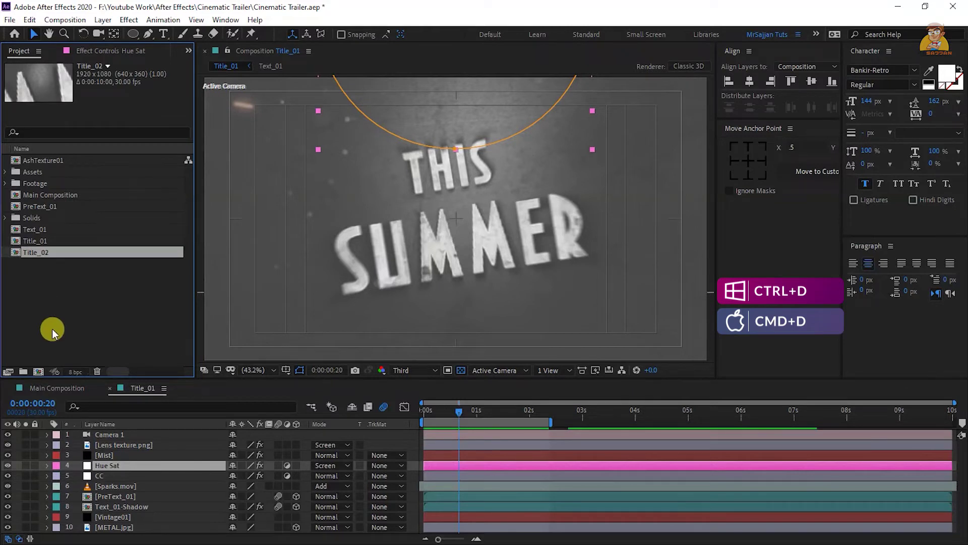
double_click(35, 252)
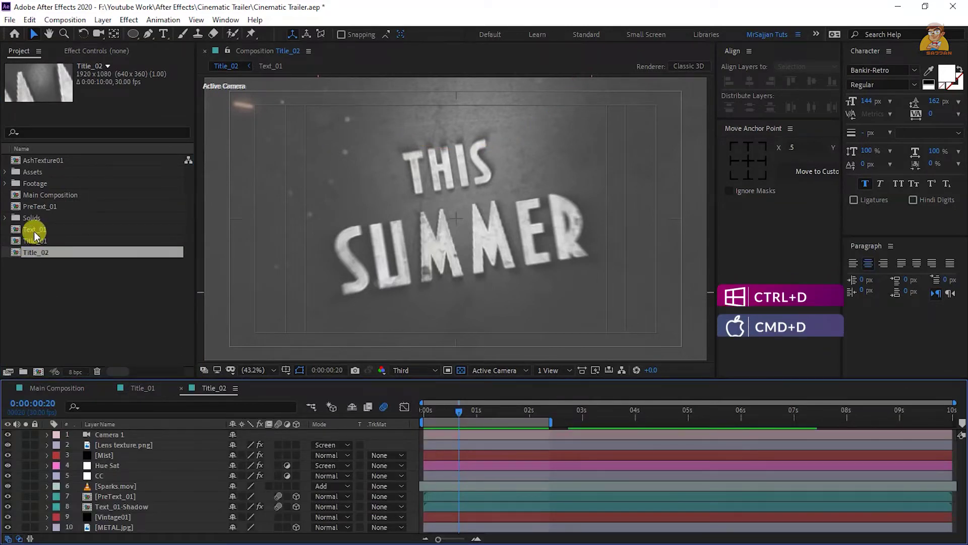
- Duplicate the Text_01 composition and open the copy
left_click(35, 231)
key("ctrl+d")
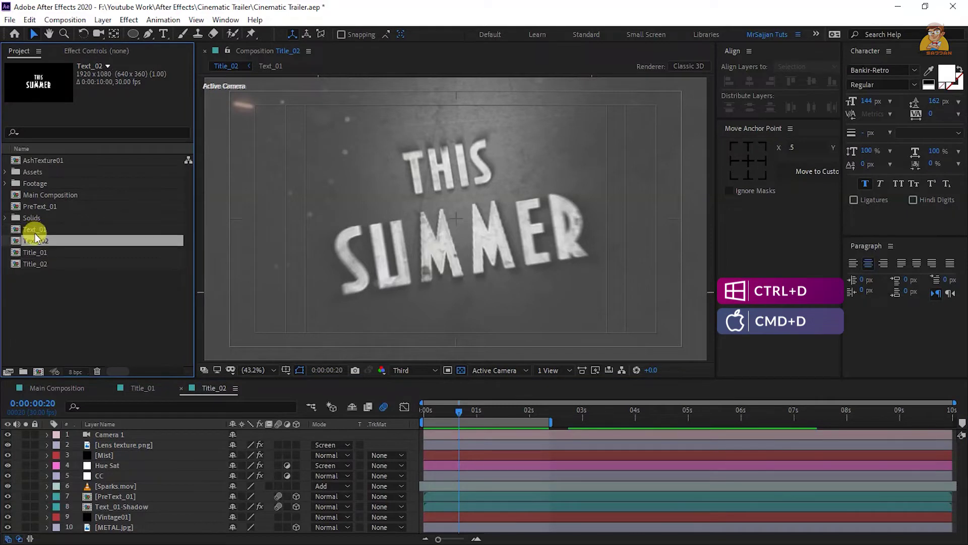
double_click(35, 240)
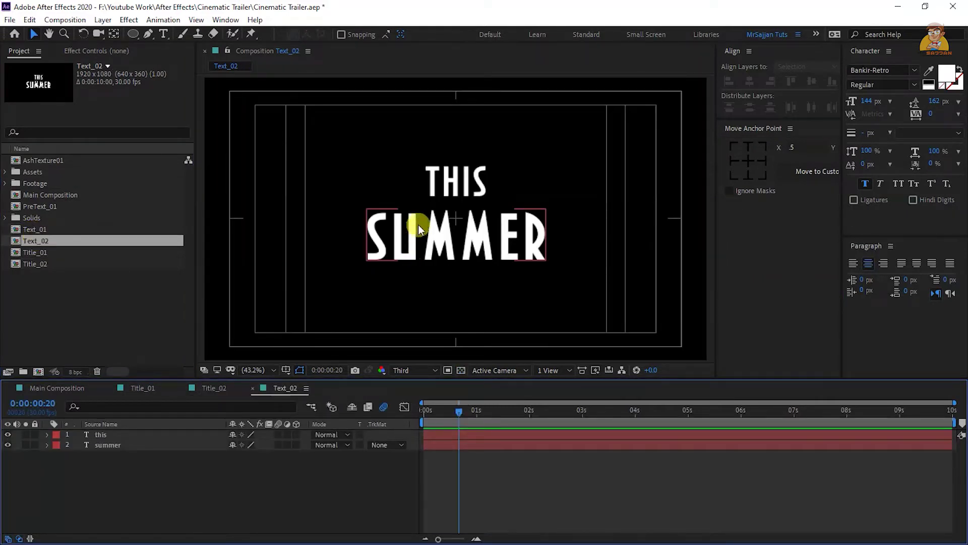
- In Text_02, change "this" to "a new enemy" at 110 px and "summer" to "will rise"
double_click(456, 177)
type("a new enemy")
key("Escape")
double_click(444, 234)
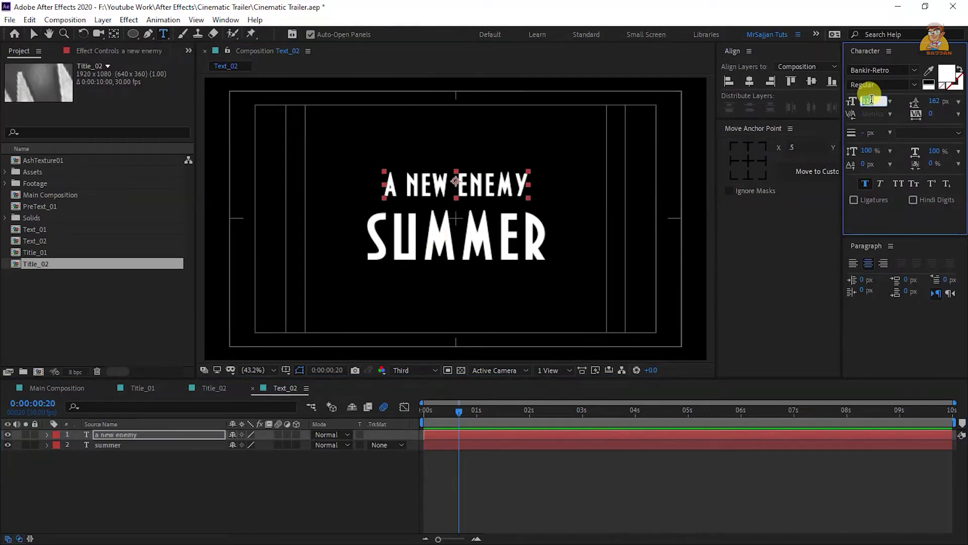
type("will rise")
key("Escape")
- In Title_02, replace the source of the Text_01-Shadow layer with Text_02 and rename the layer Text_02-Shadow
left_click(220, 388)
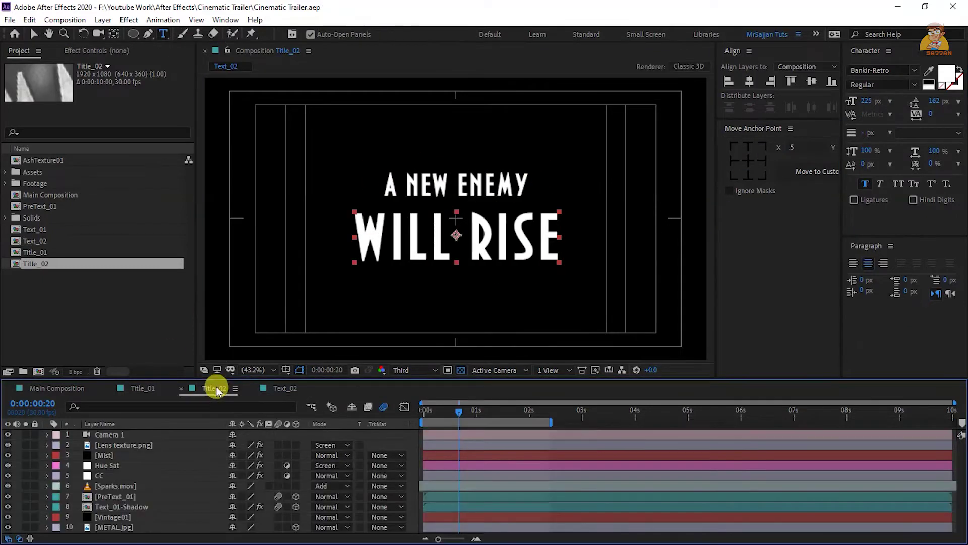
left_click(141, 508)
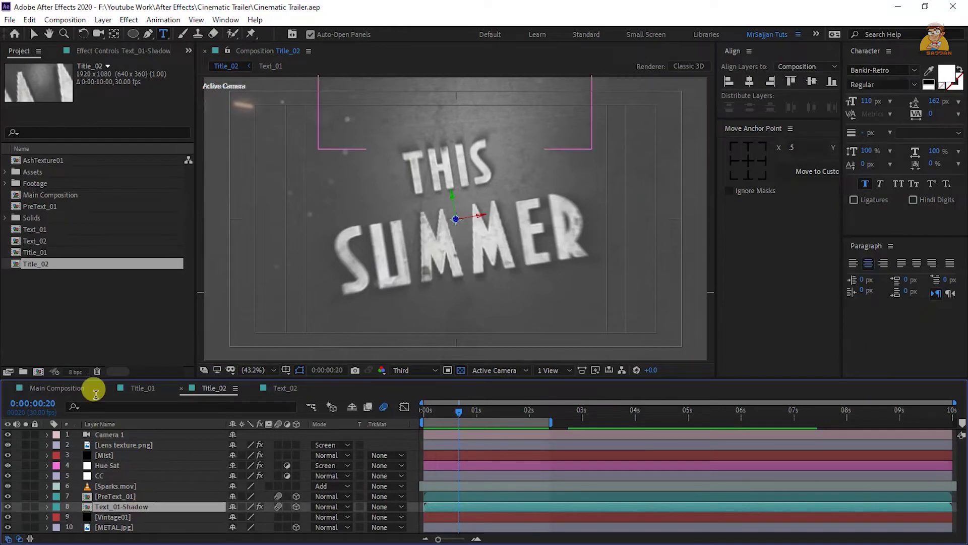
left_click(39, 241, "shift")
left_click_drag(39, 240, 121, 506)
key("Return")
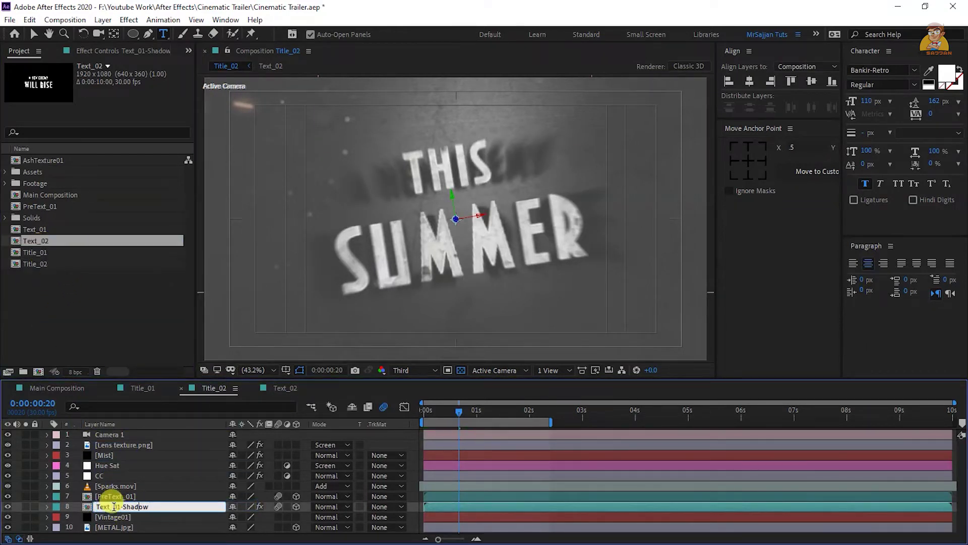
type("02")
key("Return")
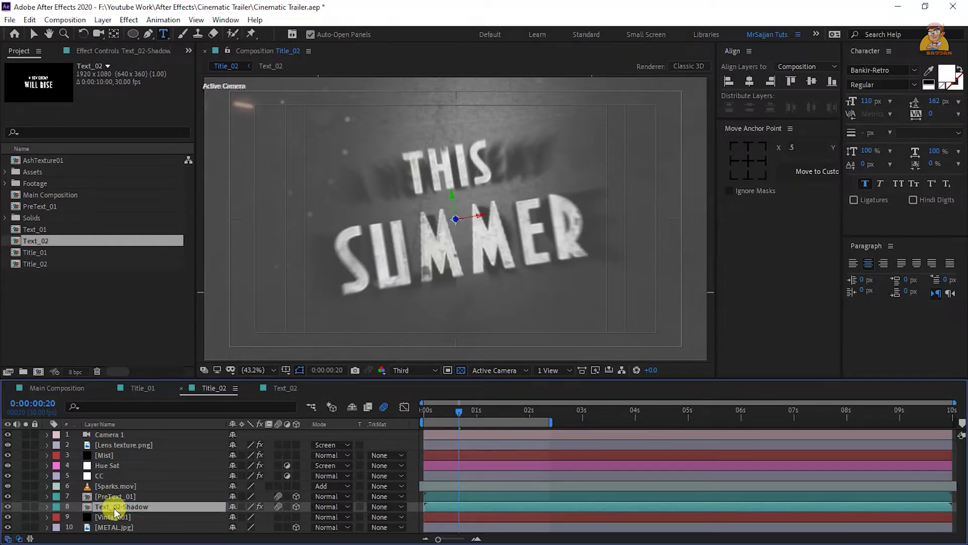
- Duplicate the PreText_01 composition and open the copy
left_click(35, 207)
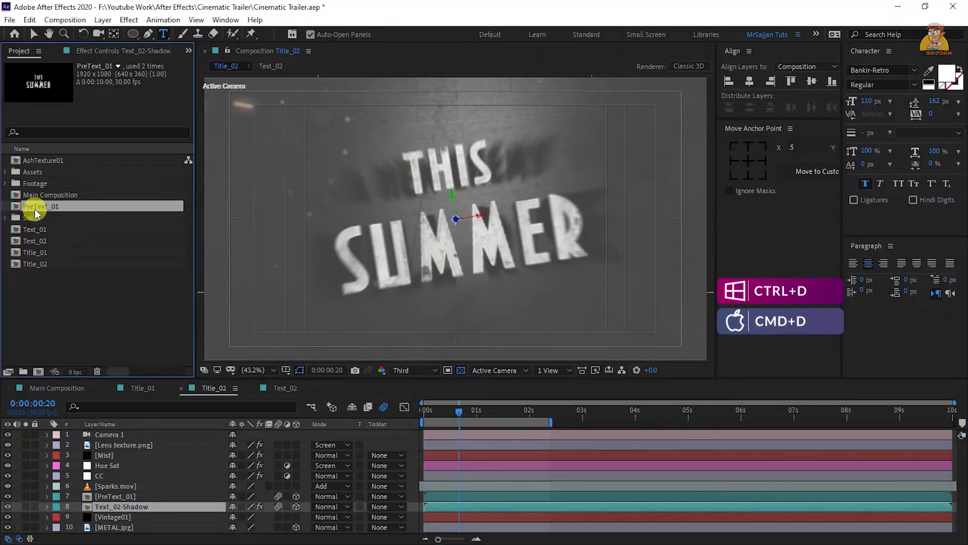
key("ctrl+d")
double_click(38, 217)
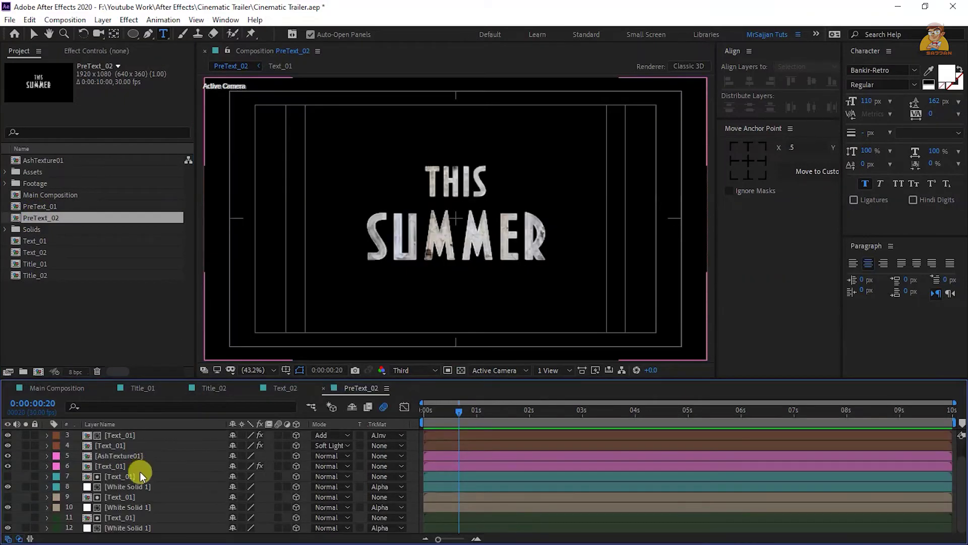
- Replace the source of all Text_01 layers in PreText_02 with the Text_02 composition
left_click(126, 515)
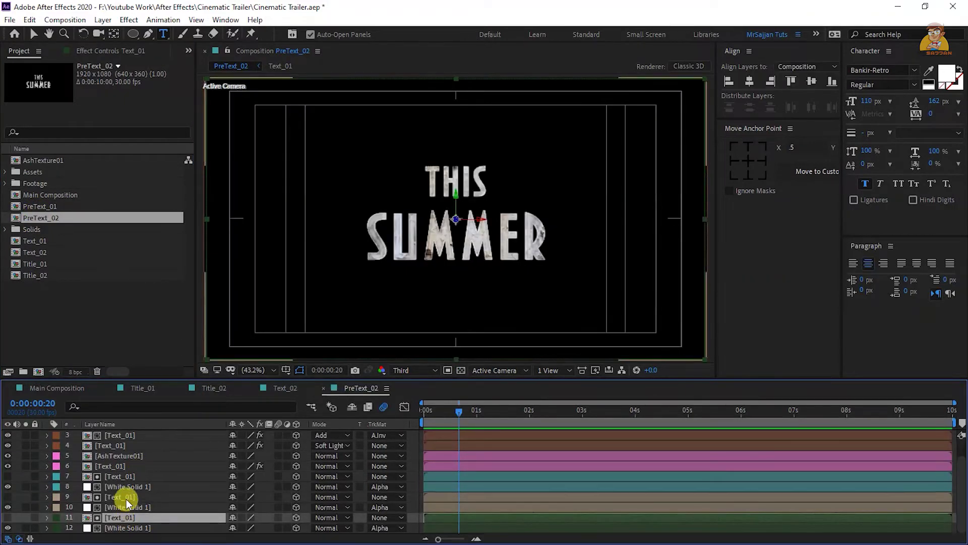
left_click(120, 497, "ctrl")
left_click(122, 475, "ctrl")
left_click(122, 468, "ctrl")
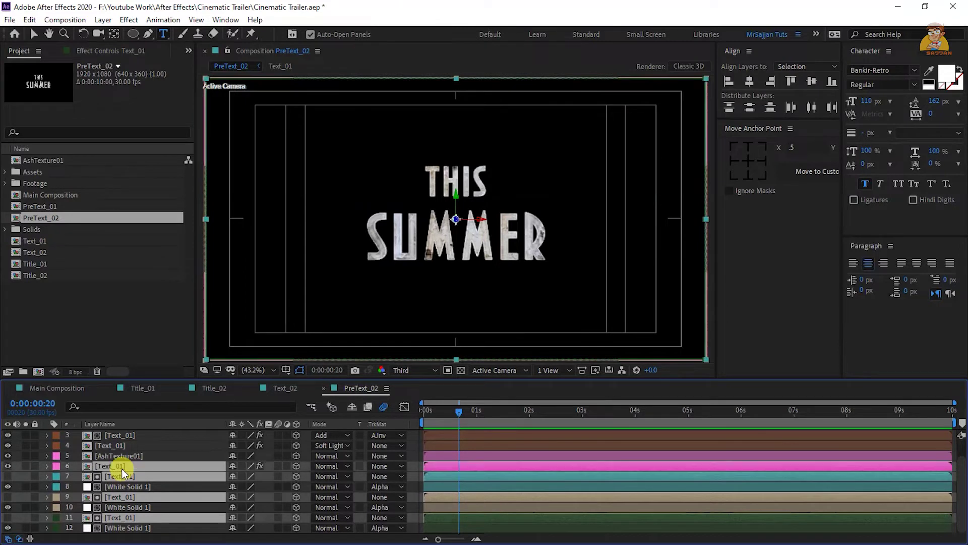
left_click(120, 447, "ctrl")
scroll(121, 453, "up", 2)
left_click(121, 456, "ctrl")
left_click(117, 443, "ctrl")
left_click(117, 436, "ctrl")
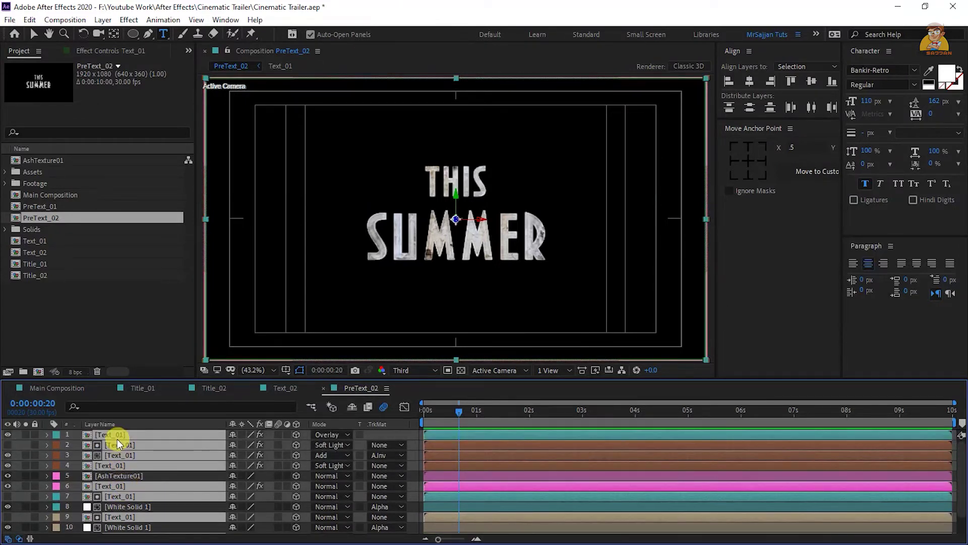
left_click_drag(40, 256, 140, 450)
- Duplicate the AshTexture01 composition and replace the Text_01 matte layer in the copy with Text_02
left_click(71, 307)
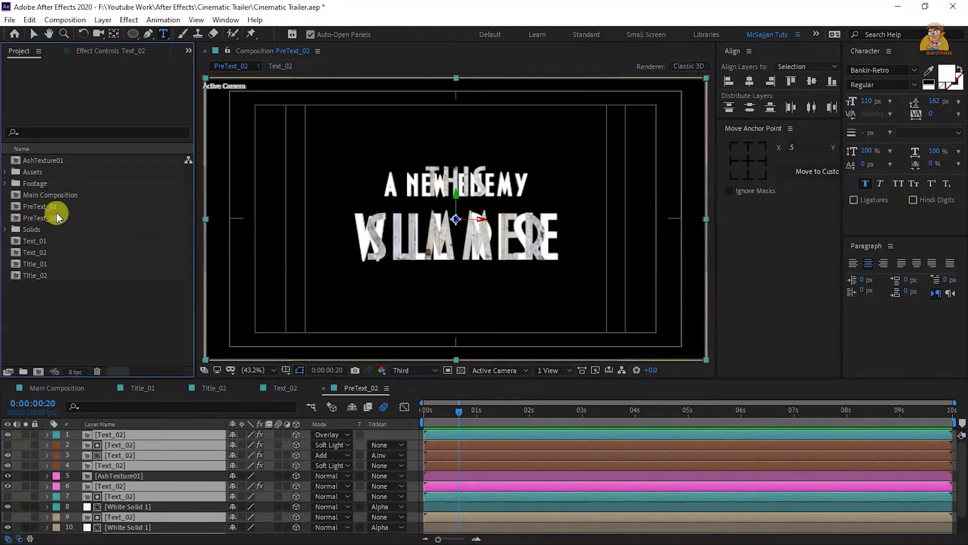
left_click(44, 163)
key("ctrl+d")
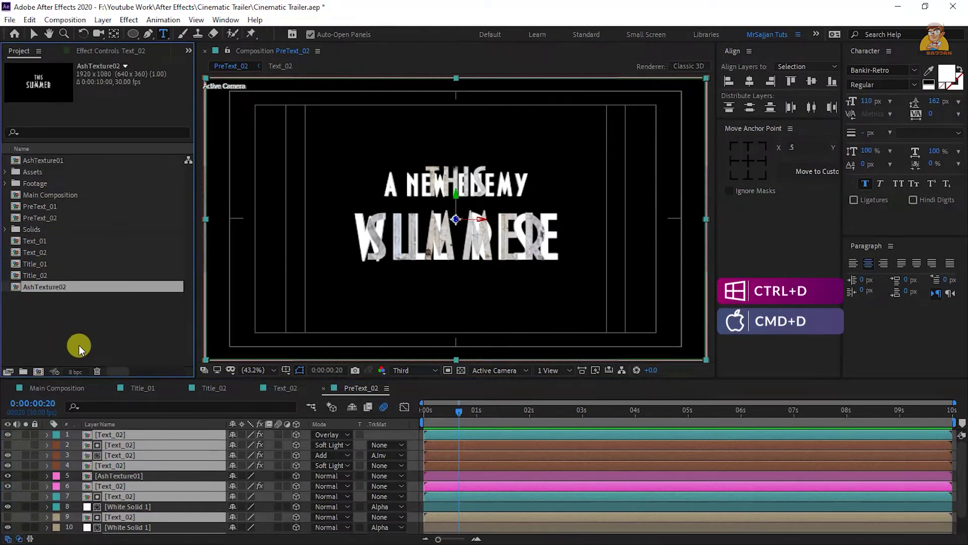
double_click(46, 171)
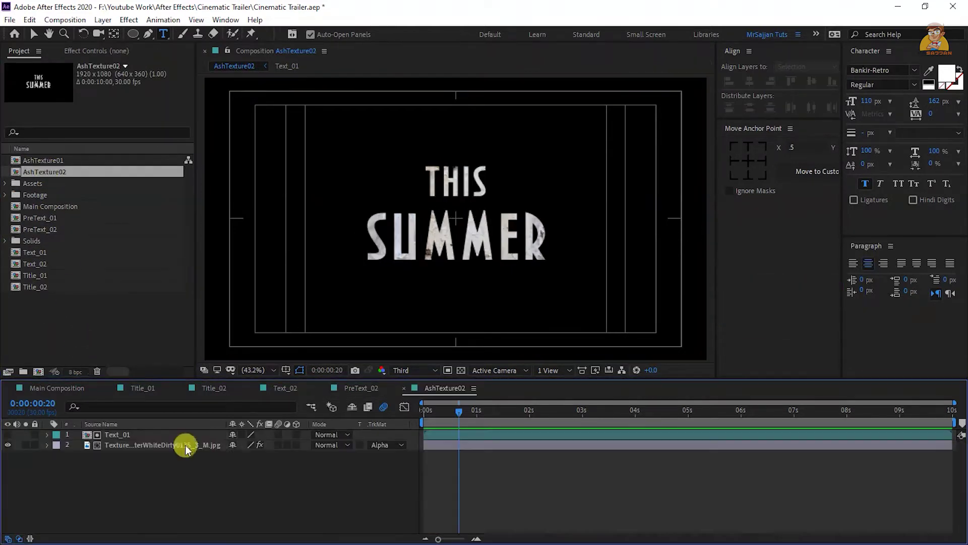
left_click(147, 437)
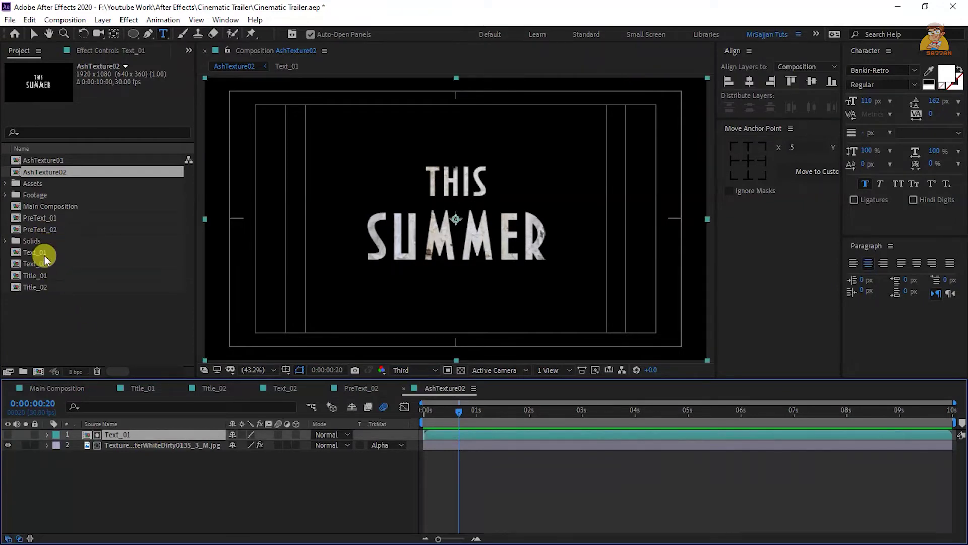
left_click_drag(45, 262, 166, 434)
- Replace the AshTexture01 layer in PreText_02 with AshTexture02 and return to the Title_02 composition
left_click(355, 387)
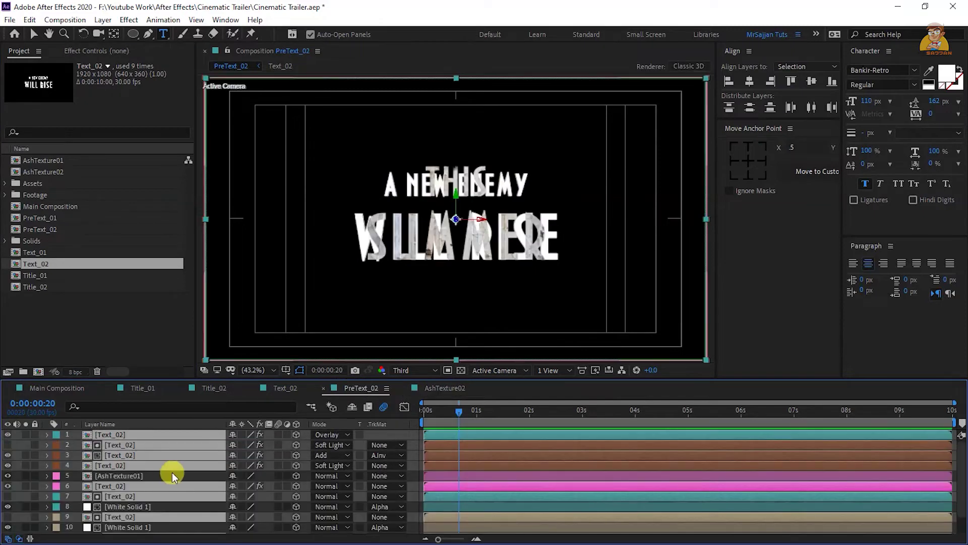
left_click(151, 476)
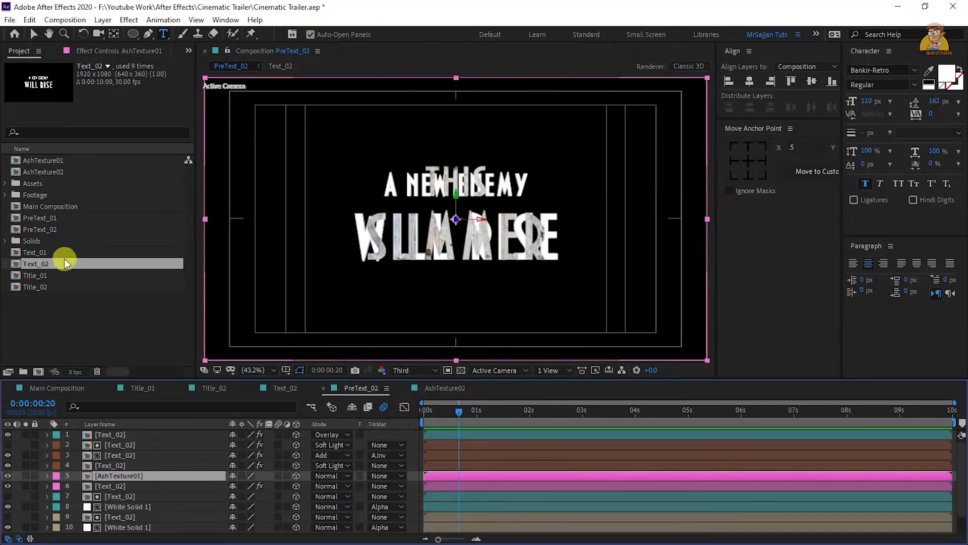
left_click_drag(48, 172, 161, 471)
left_click(216, 388)
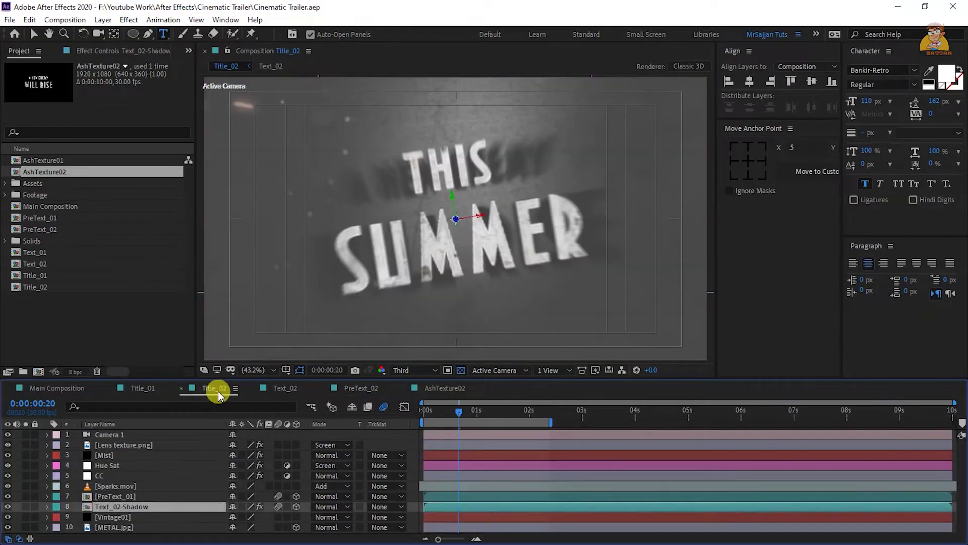
- Replace the PreText_01 layer in Title_02 with the PreText_02 composition
left_click(129, 496)
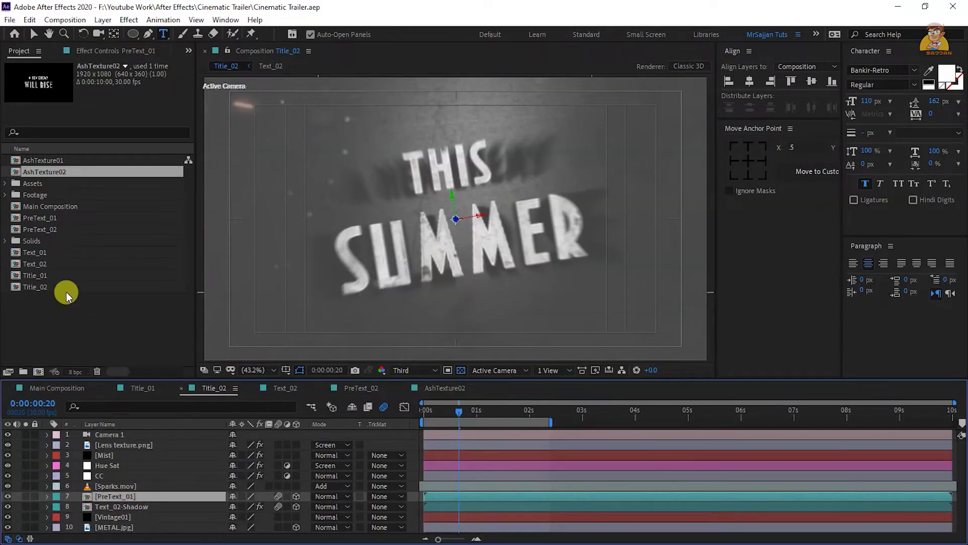
left_click_drag(43, 228, 152, 496)
key("v")
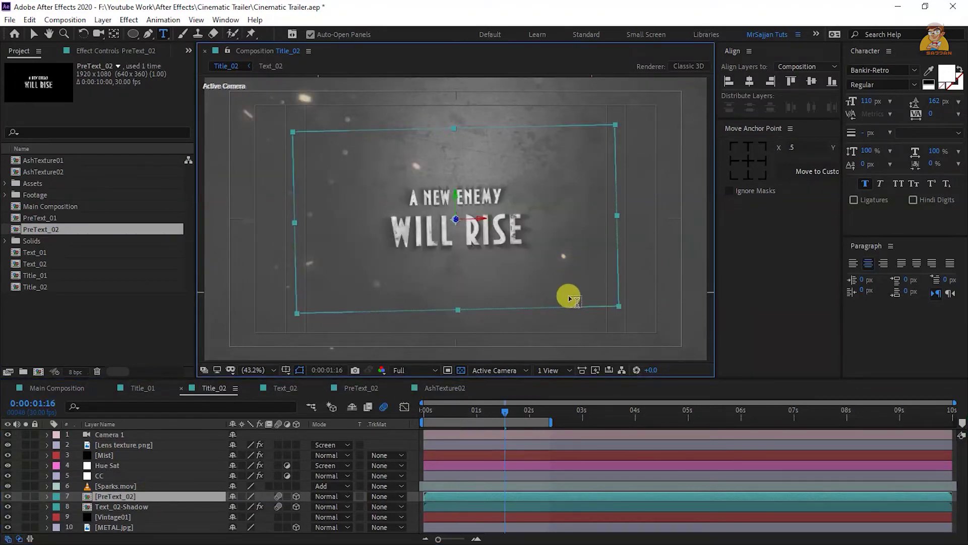
- Create a new 1920 x 1080 composition named Scene01 at 30 fps, 10 seconds long
left_click(100, 319)
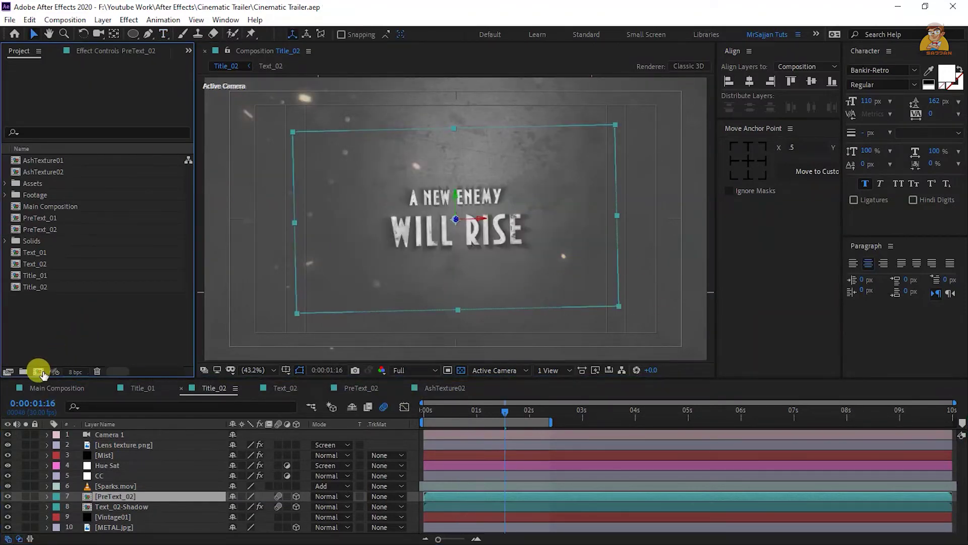
key("ctrl+n")
type("Sce")
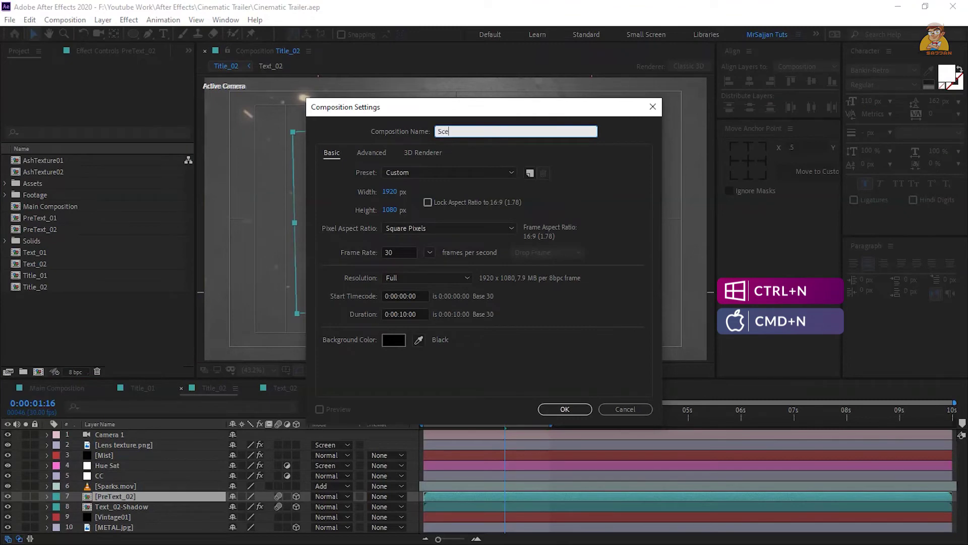
type("ne01")
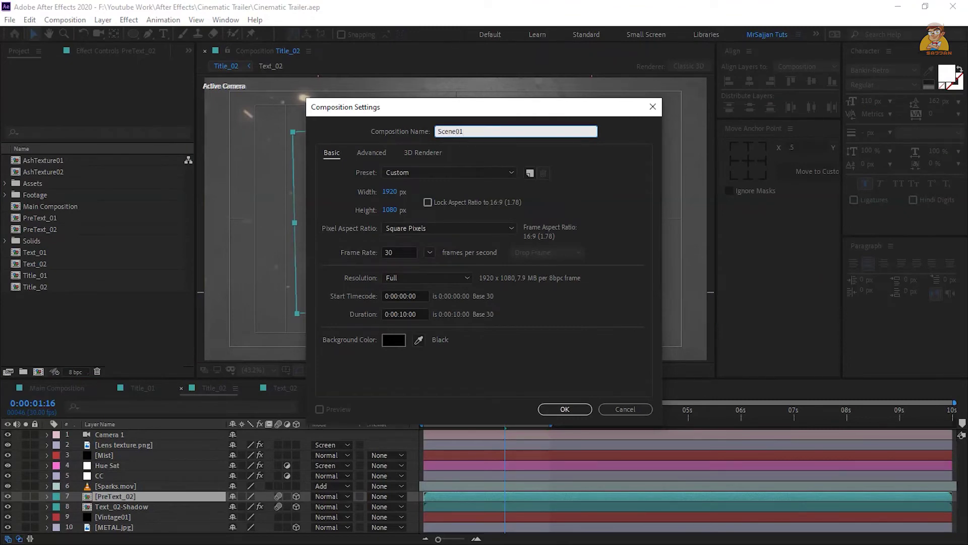
key("Return")
left_click(461, 369)
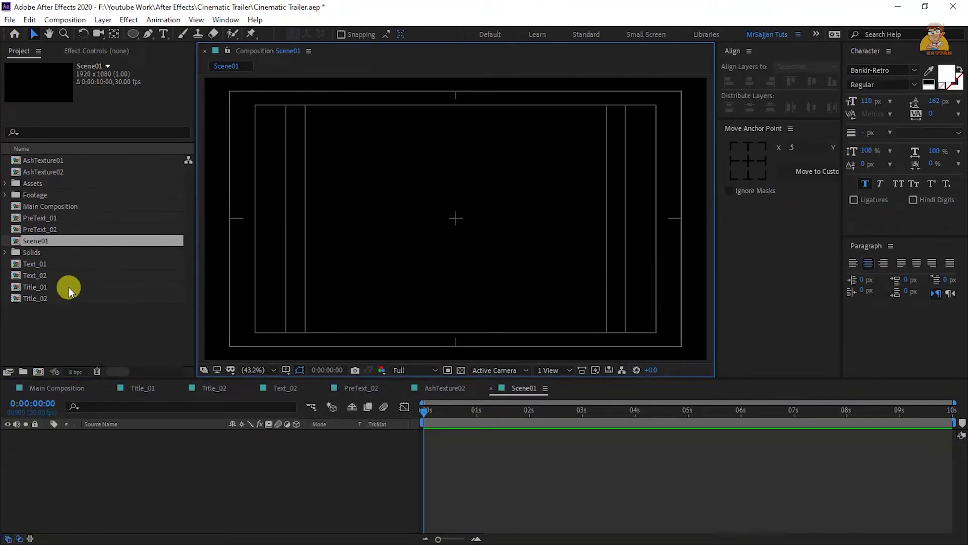
- Add the Title_01 composition to Scene01 and end the work area at 0:00:02:10
left_click_drag(46, 289, 134, 460)
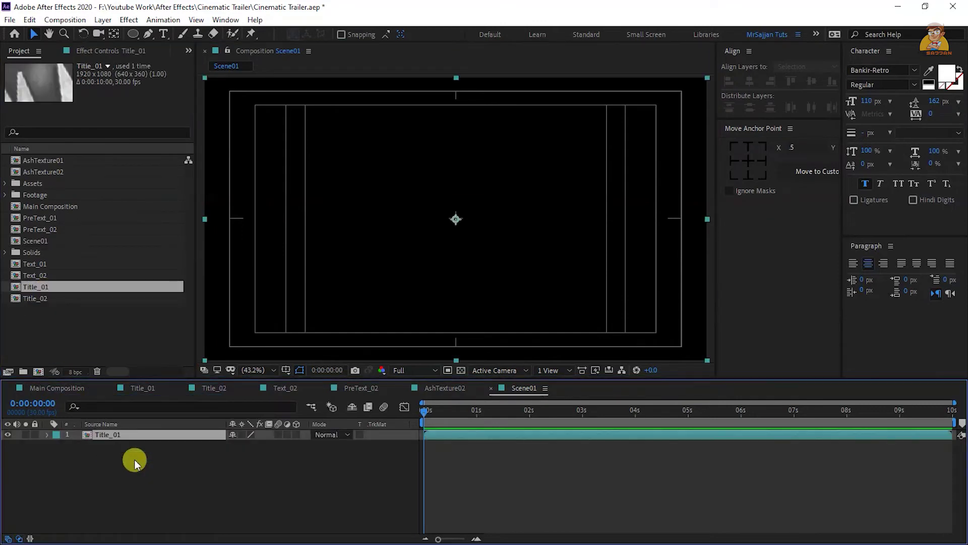
left_click(545, 417)
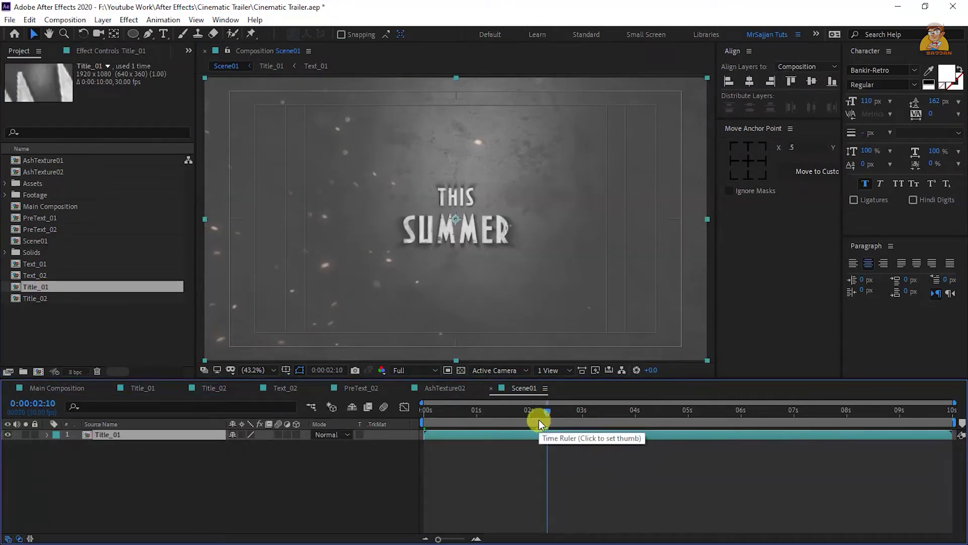
key("n")
- Duplicate the Scene01 composition and replace the Title_01 layer in the copy with Title_02
left_click(121, 332)
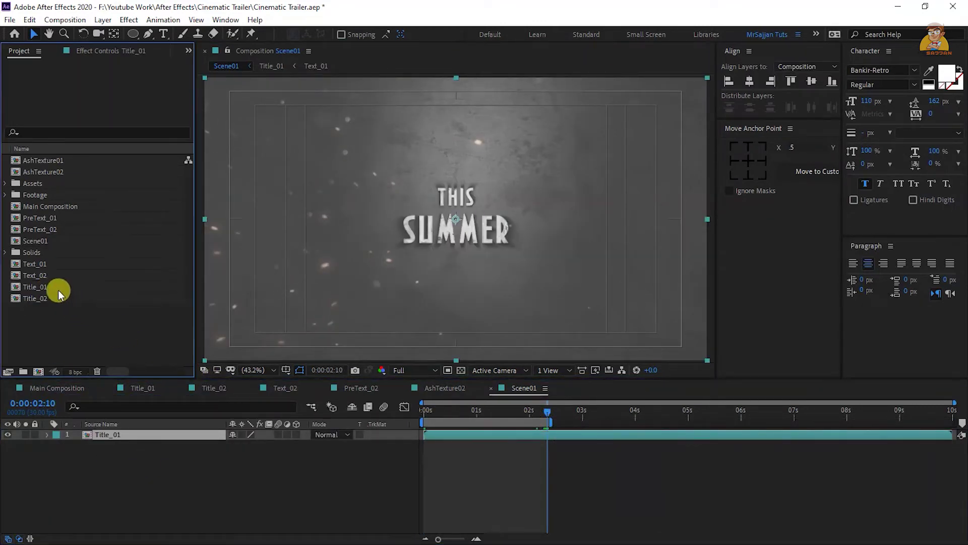
left_click(35, 240)
key("ctrl+d")
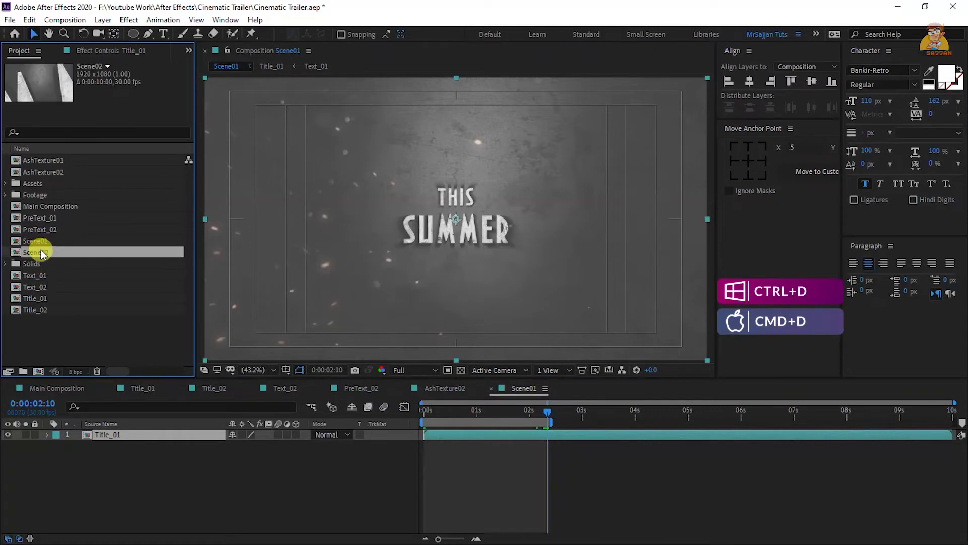
left_click(131, 437)
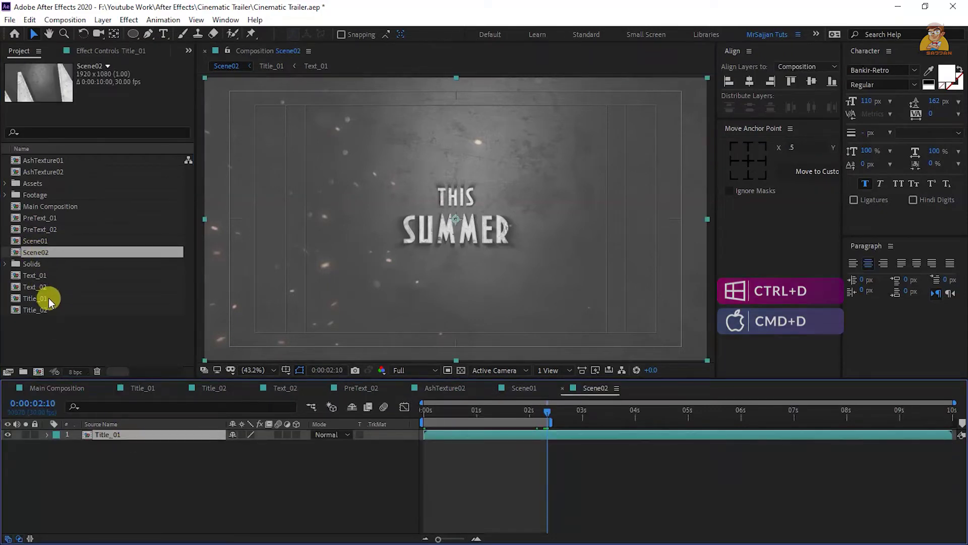
left_click_drag(44, 310, 130, 437)
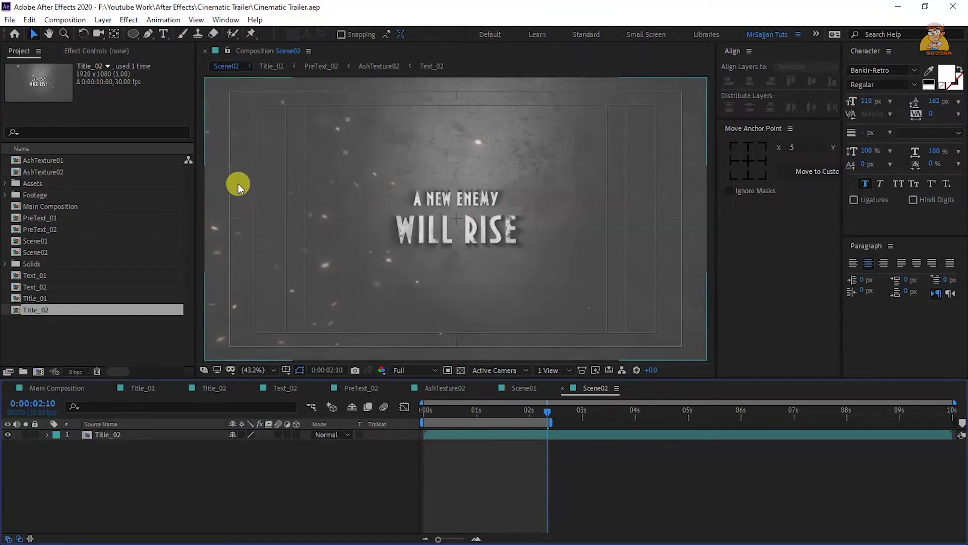
- Add a black 1920 x 1080 solid named BG to the Main Composition
left_click(64, 387)
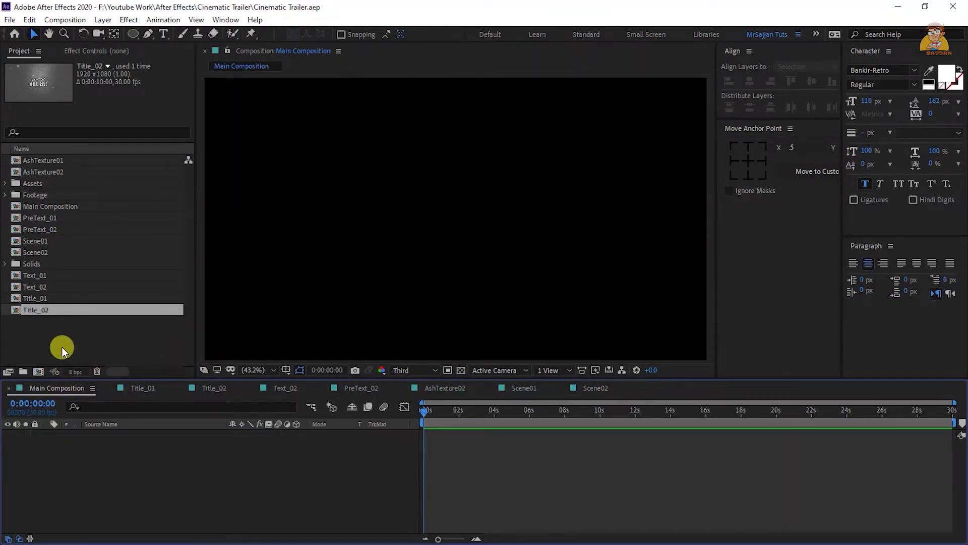
right_click(141, 459)
mouse_move(193, 328)
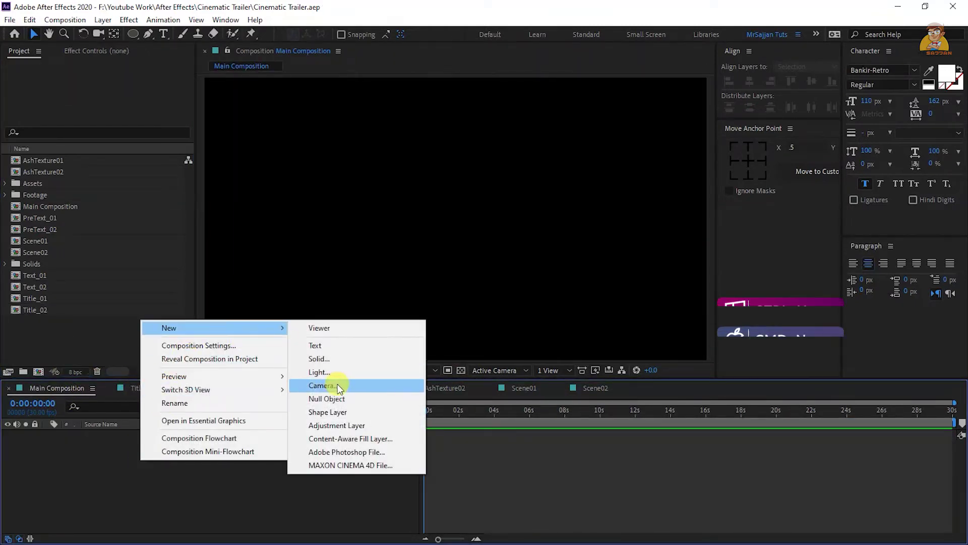
left_click(326, 363)
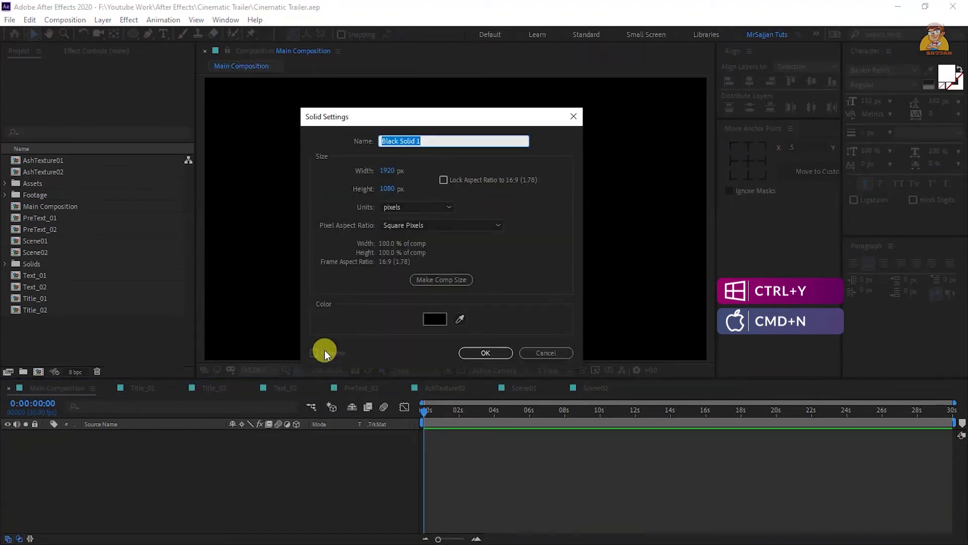
type("BG")
key("Return")
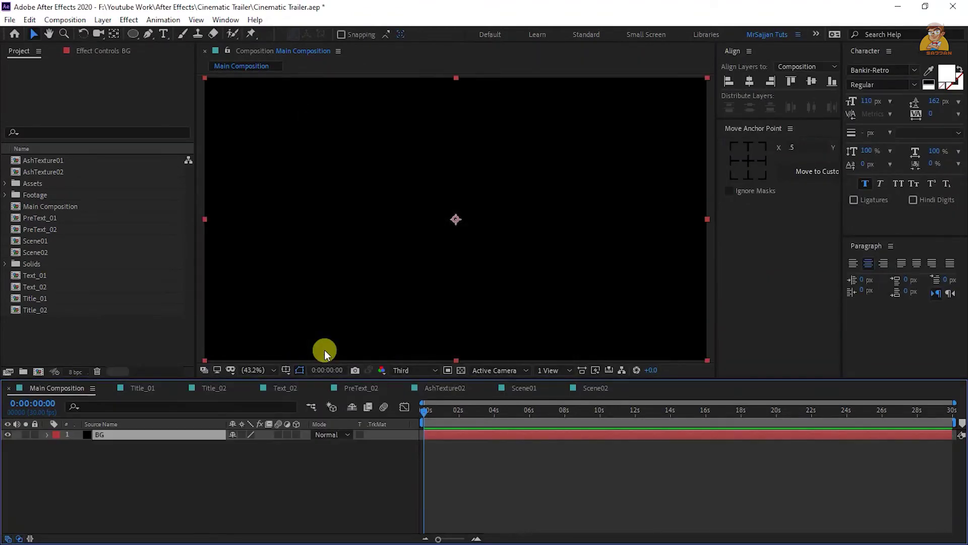
- Place Scene01 and Scene02 above BG in the Main Composition, with Scene02 on top starting at 0:00:02:10
left_click_drag(40, 242, 119, 431)
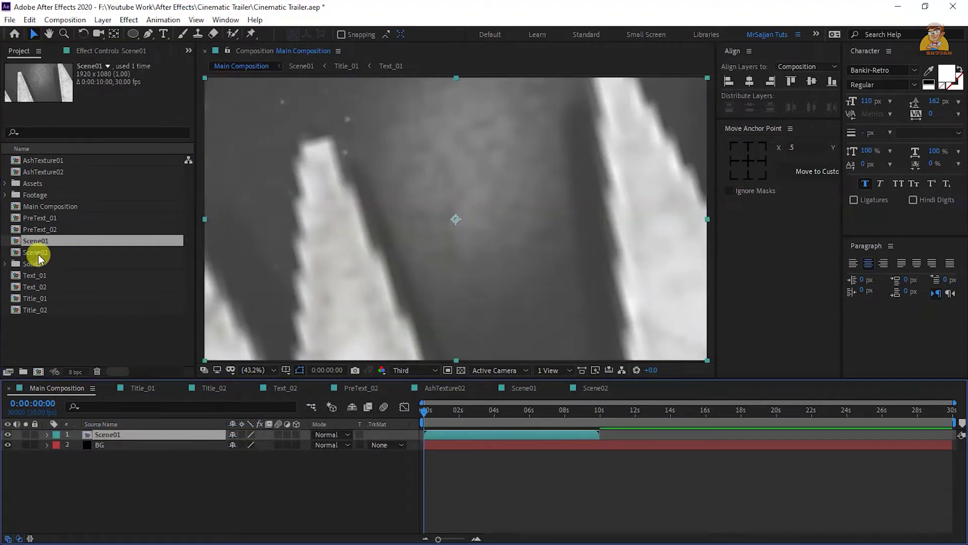
left_click_drag(38, 253, 136, 435)
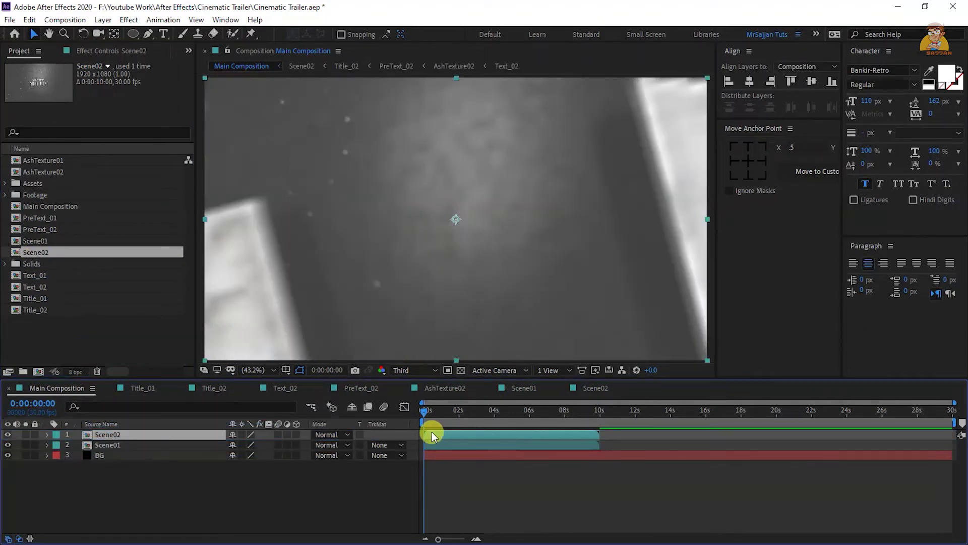
left_click_drag(432, 432, 582, 458)
left_click(465, 417)
scroll(478, 470, "up", 3)
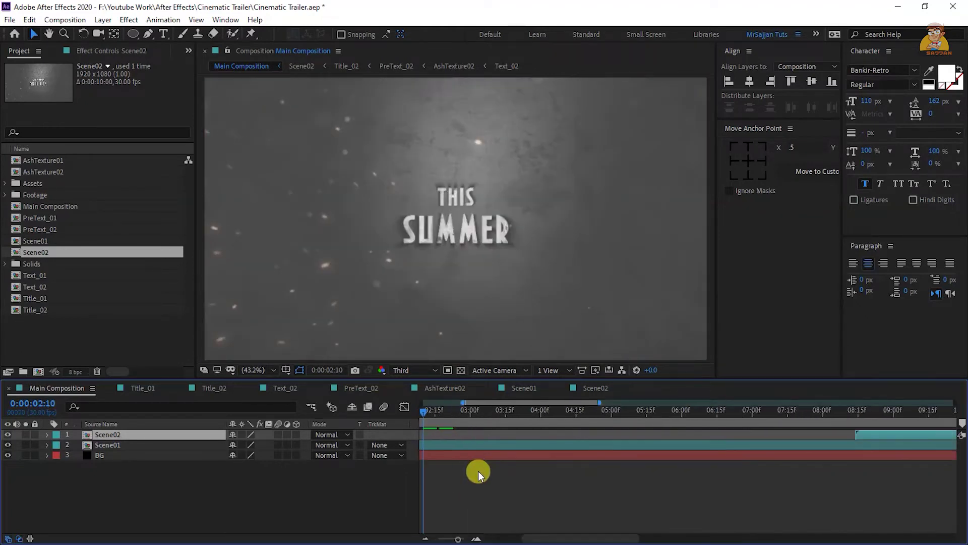
left_click_drag(870, 433, 554, 434)
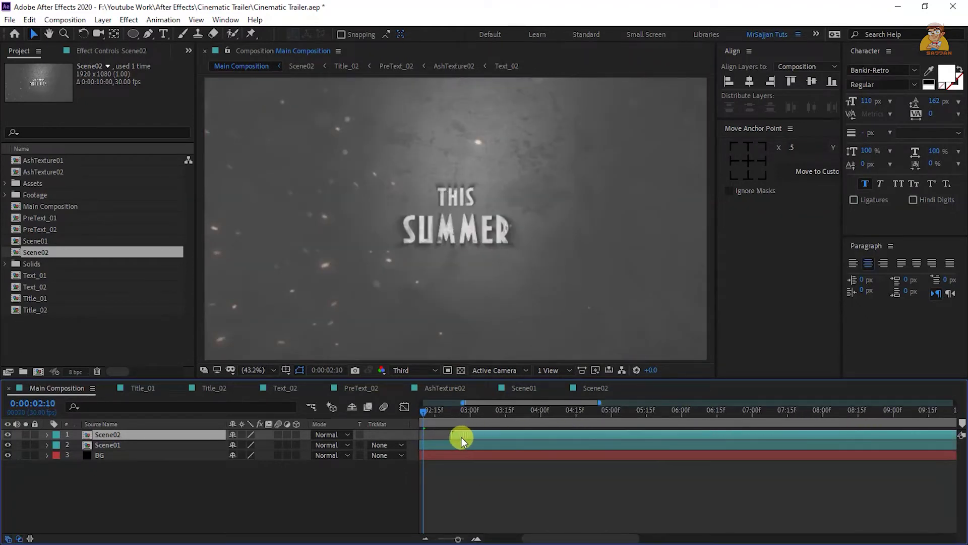
left_click_drag(443, 434, 437, 434)
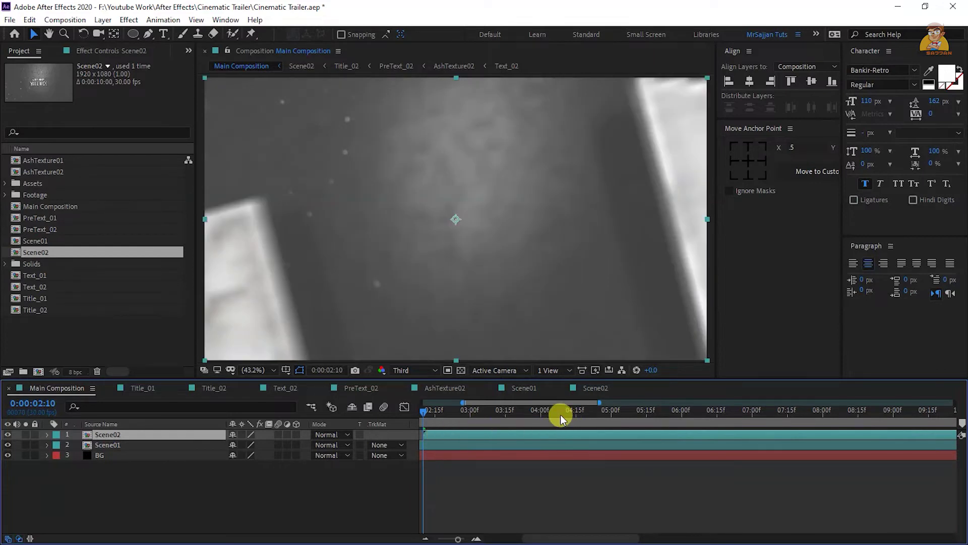
- End the Main Composition's work area at 0:00:04:19
left_click_drag(561, 414, 582, 421)
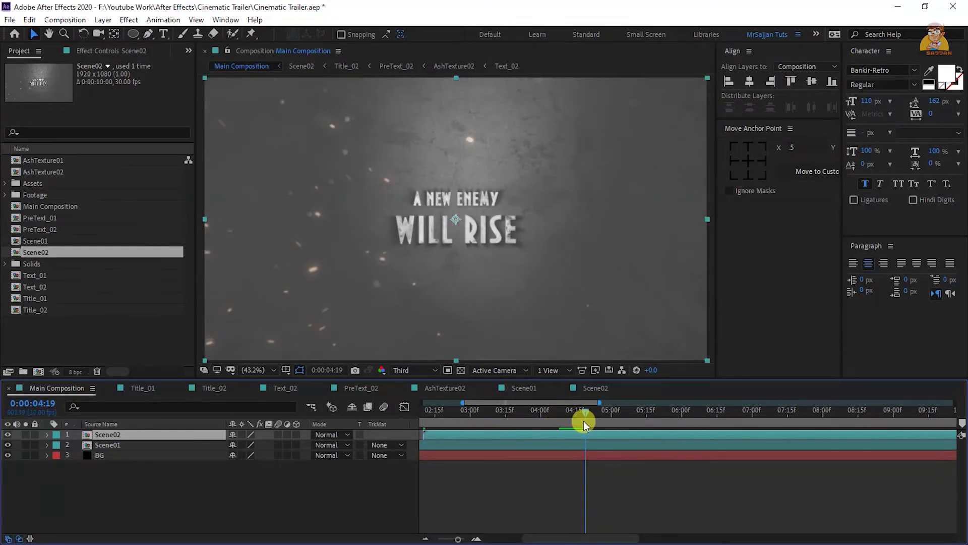
key("n")
left_click_drag(474, 538, 390, 529)
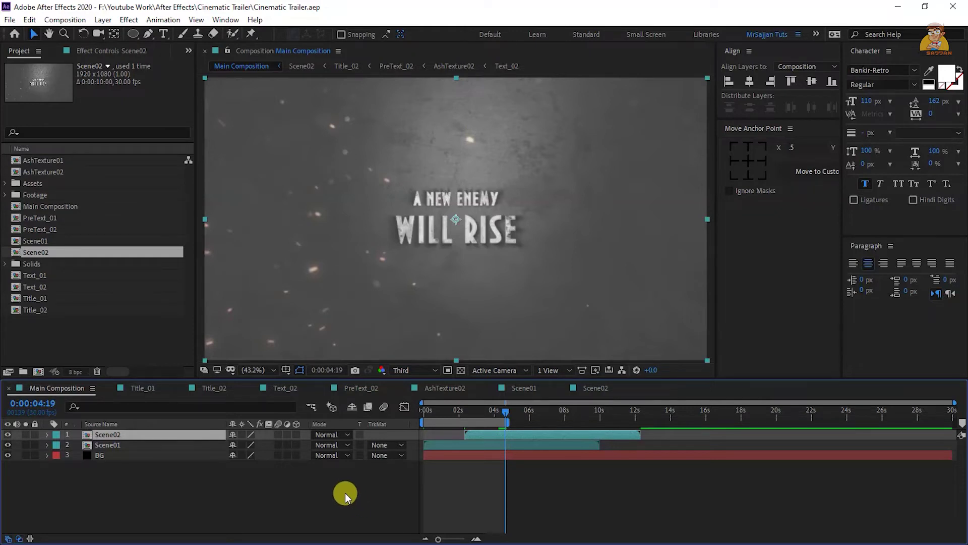
left_click(323, 495)
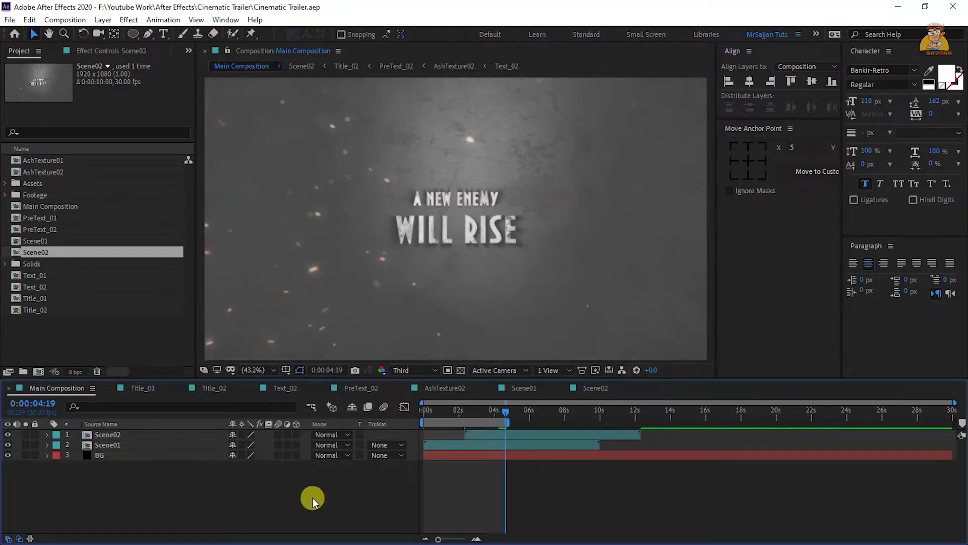
left_click(58, 337)
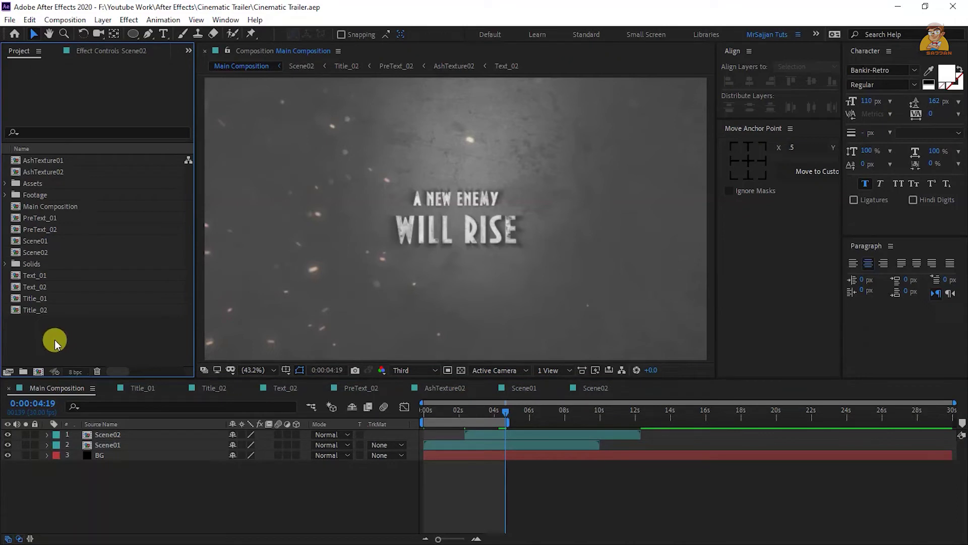
left_click(176, 485)
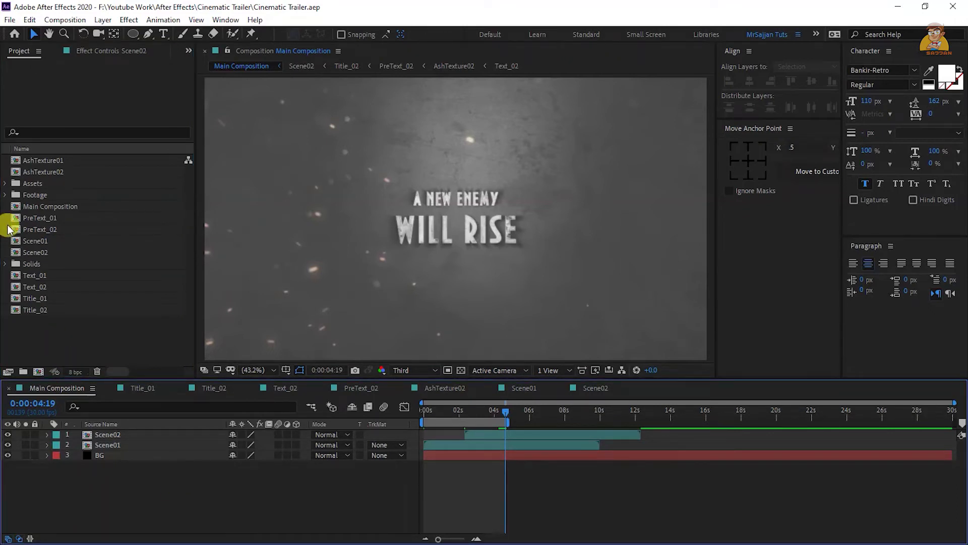
- Add Close Particles.mov from the Footage folder above the scene layers and set its blending mode to Screen
left_click(6, 195)
left_click_drag(82, 219, 139, 437)
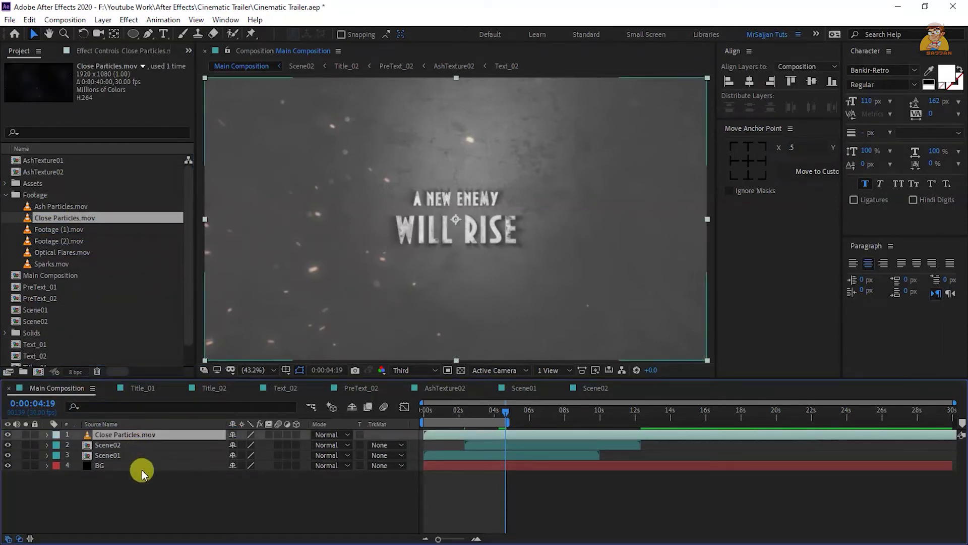
left_click(323, 435)
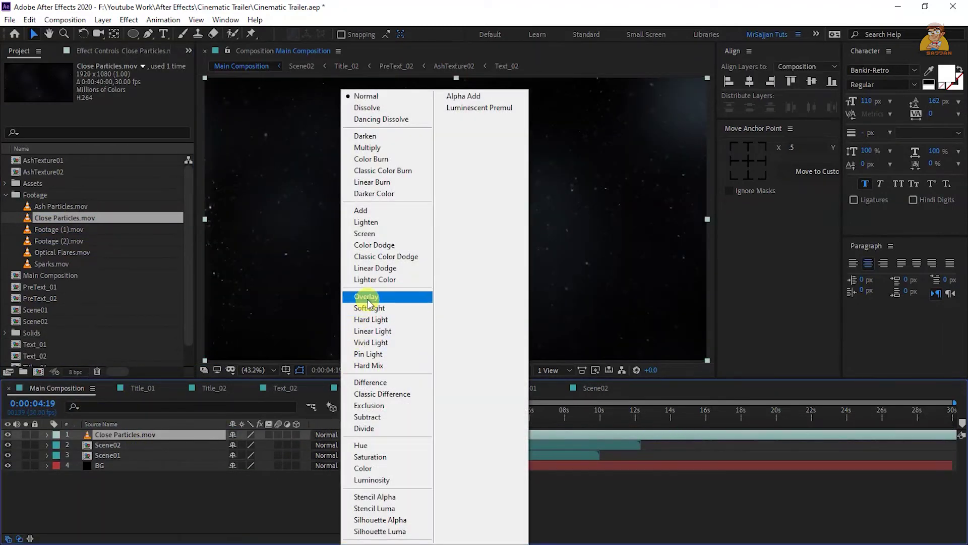
left_click(367, 233)
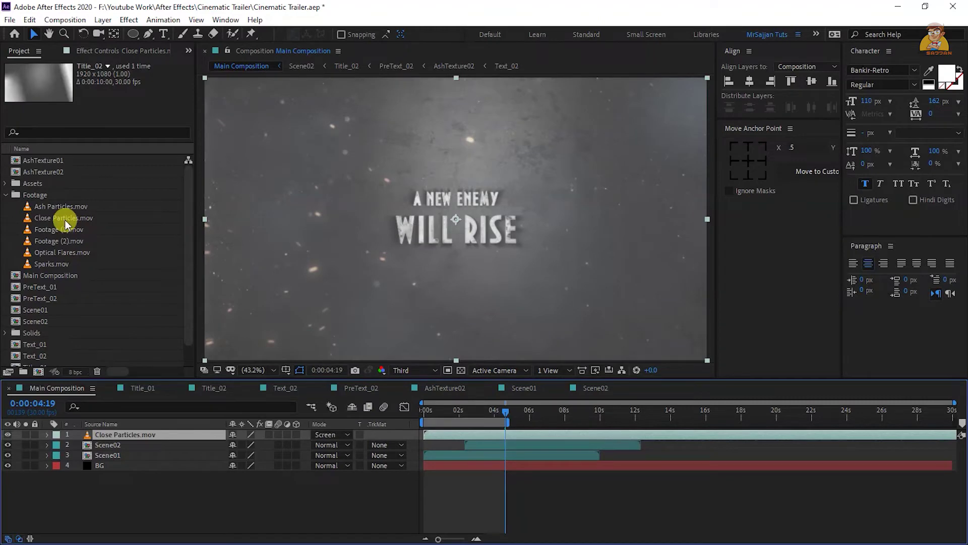
- Add Ash Particles.mov as the uppermost layer and set its blending mode to Screen
left_click_drag(60, 207, 131, 435)
left_click(326, 434)
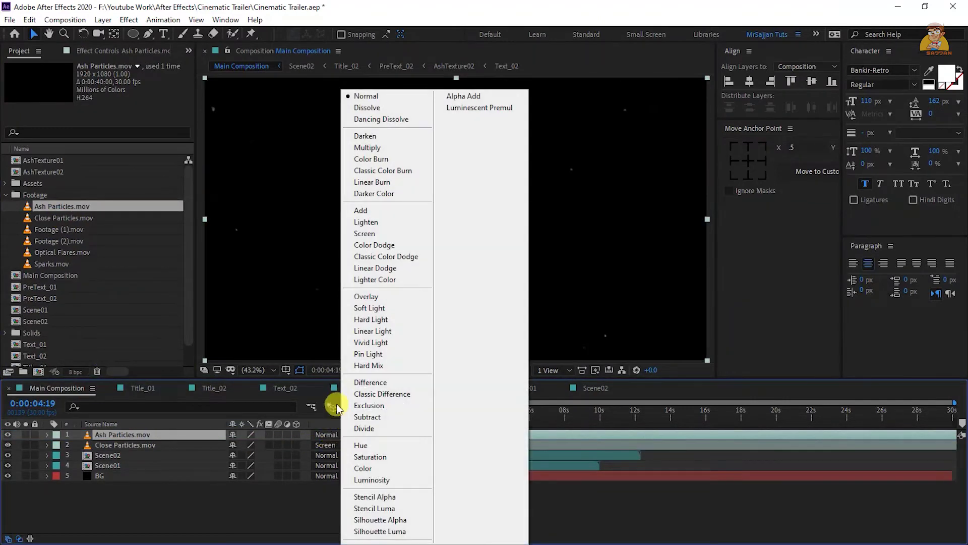
left_click(353, 234)
- Create an adjustment layer above all layers in the Main Composition and name it CC01
right_click(163, 496)
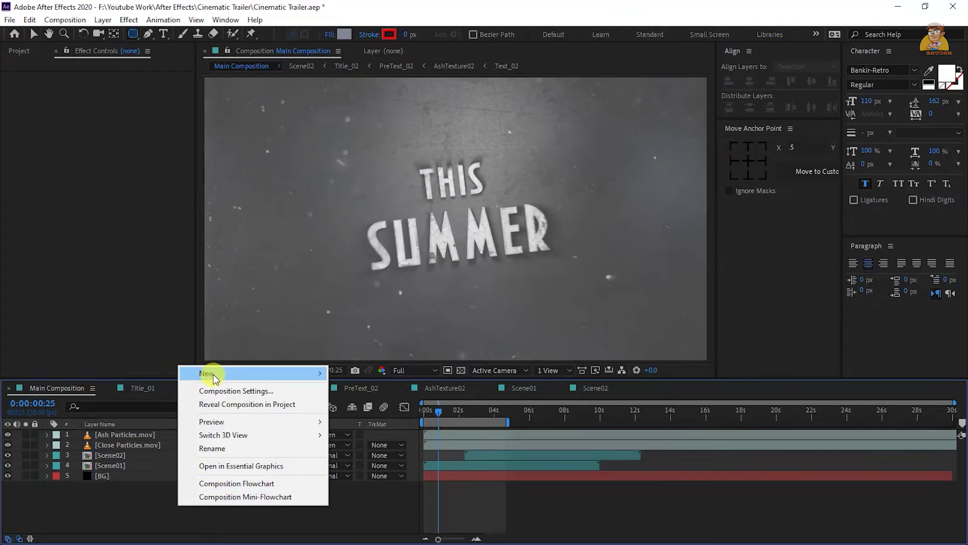
mouse_move(212, 373)
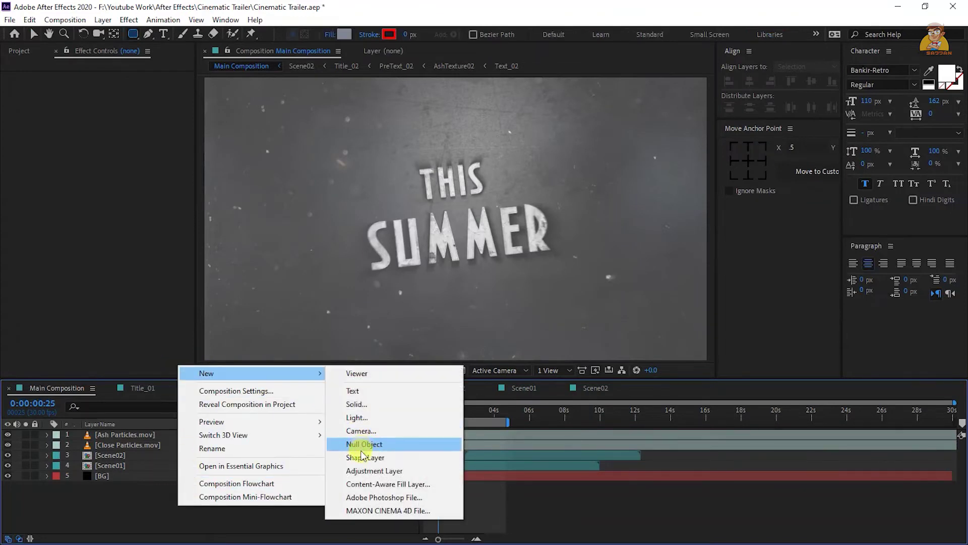
left_click(358, 470)
key("Return")
type("CC")
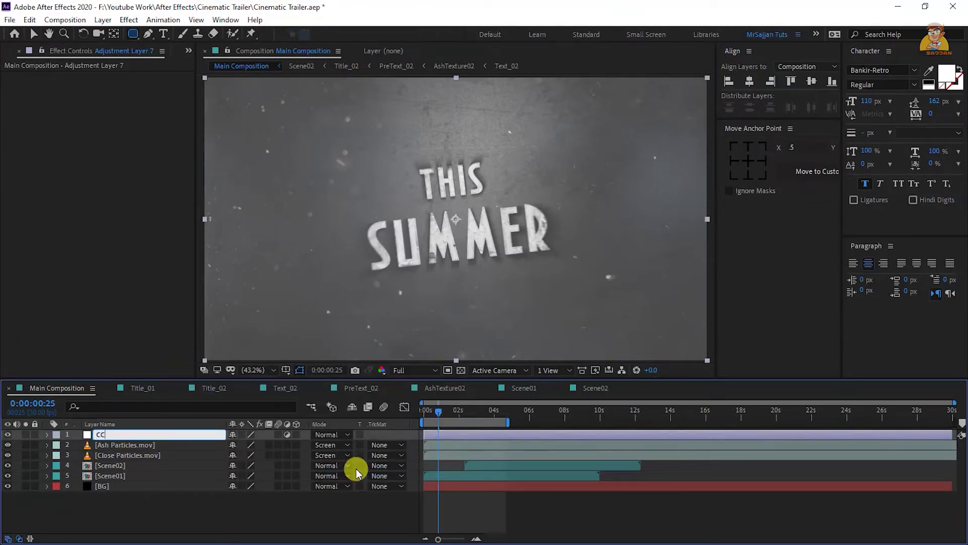
type("01")
key("Return")
- Apply the Curves effect to CC01 and shape the RGB curve into a slight S to add contrast
key("ctrl+space")
type("cu")
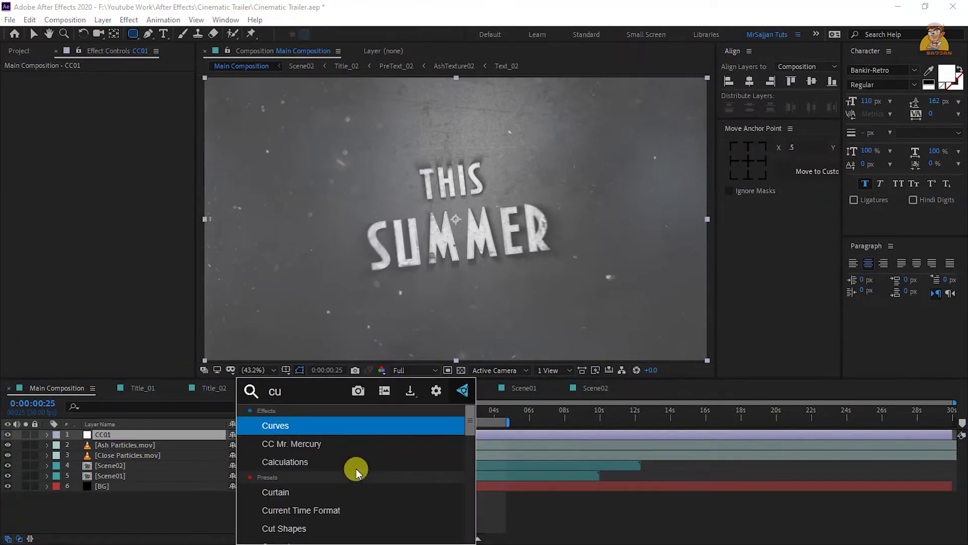
key("Return")
left_click_drag(138, 162, 135, 162)
left_click_drag(74, 222, 82, 230)
left_click(161, 510)
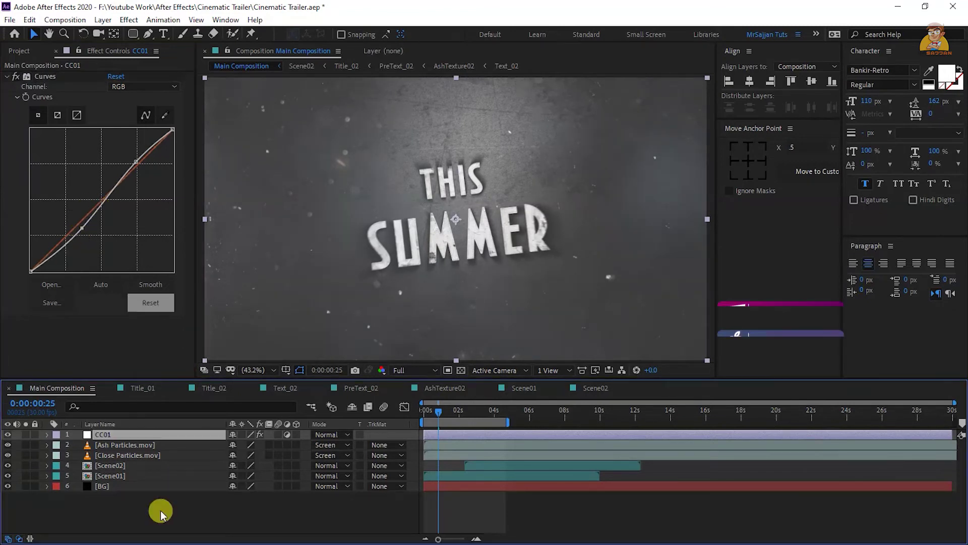
- Duplicate CC01 as CC02 and pull both points of its RGB curve below the diagonal to darken the image
key("ctrl+d")
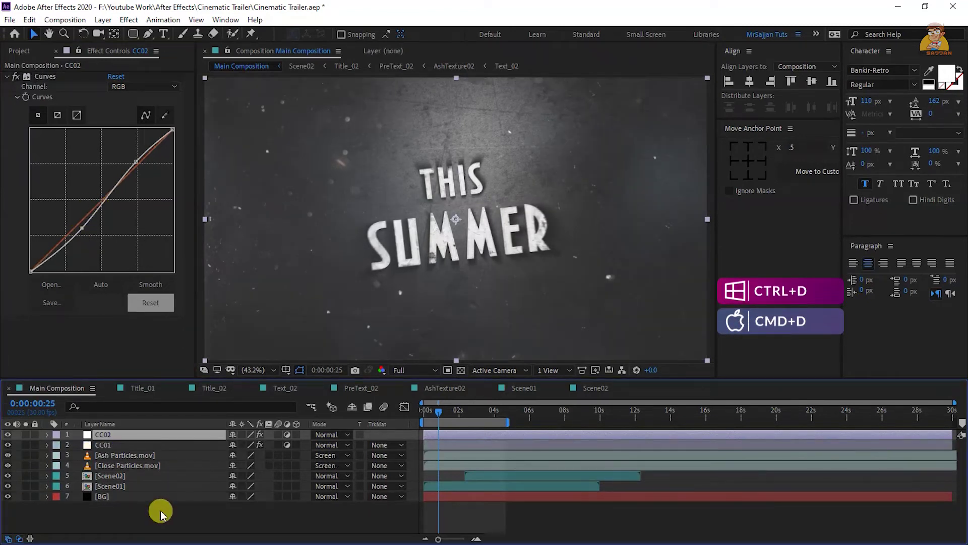
left_click_drag(135, 160, 143, 171)
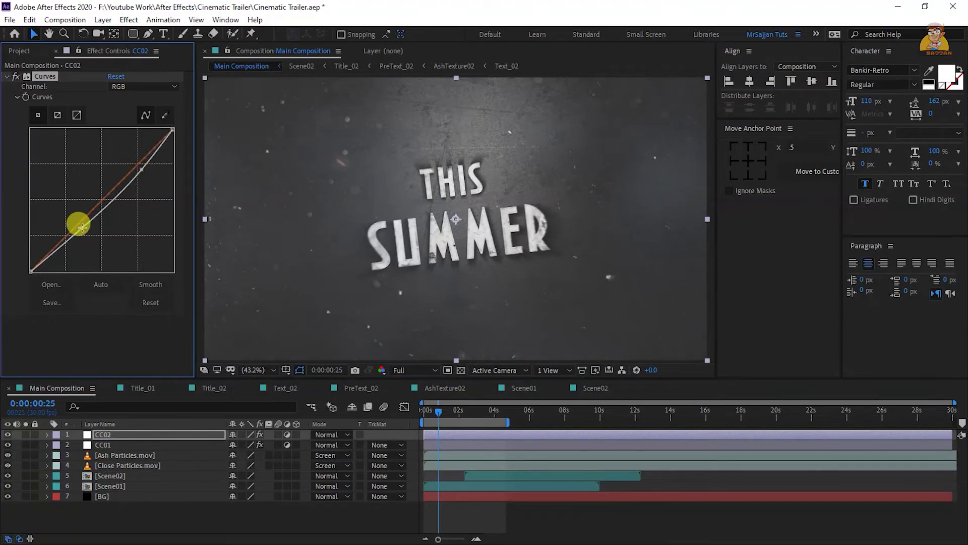
left_click_drag(81, 228, 82, 237)
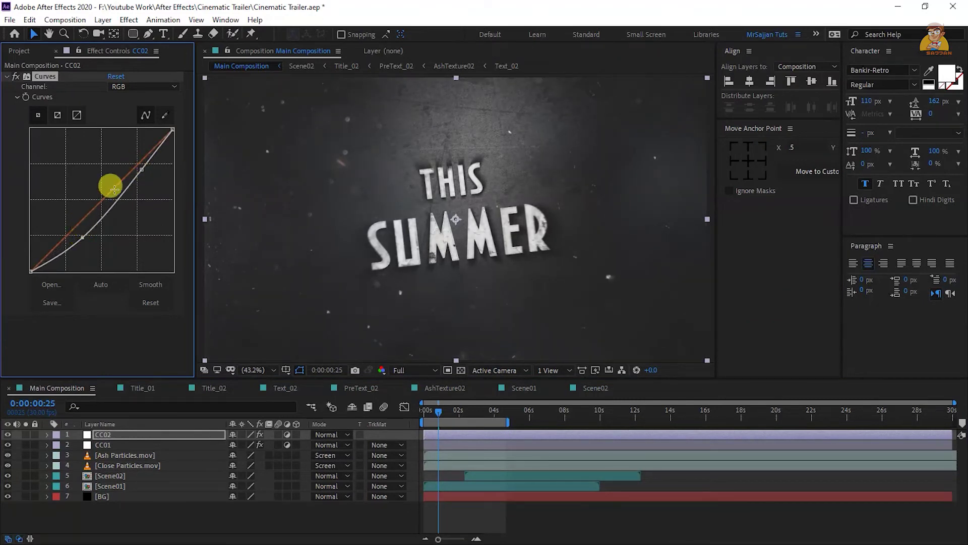
- Lower the midtones of CC02's Red and Green curves slightly and adjust its Blue curve for a cool bluish tint
left_click(142, 87)
left_click(151, 114)
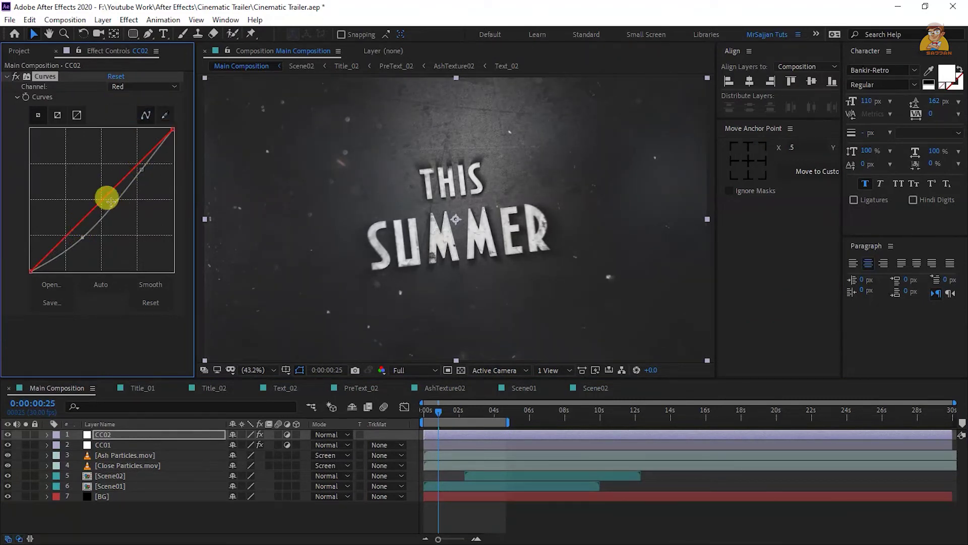
left_click_drag(110, 195, 111, 198)
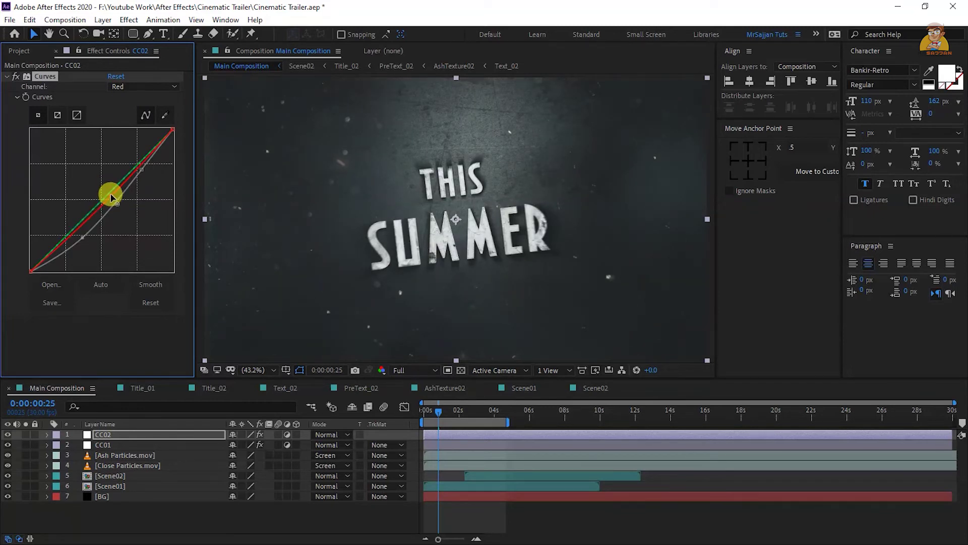
left_click(135, 86)
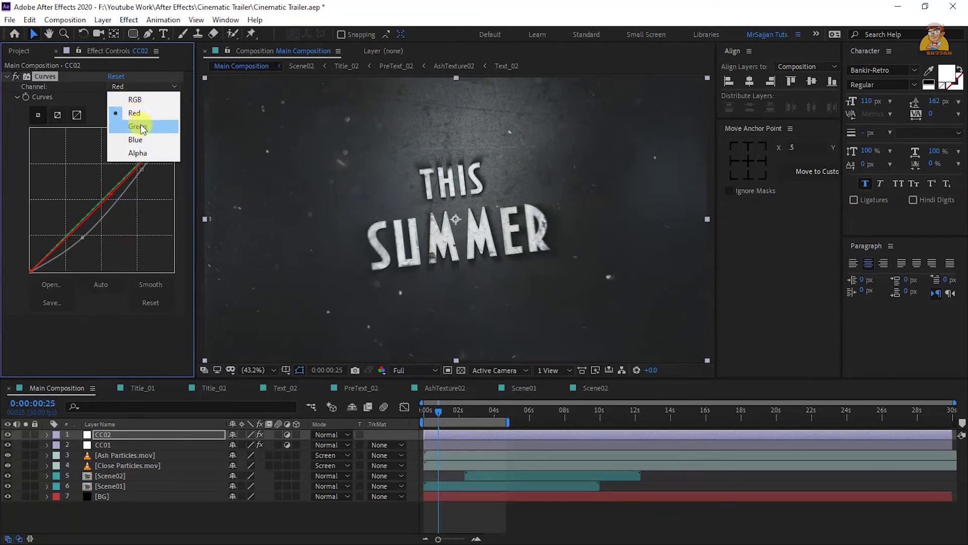
left_click(137, 125)
left_click_drag(110, 189, 114, 192)
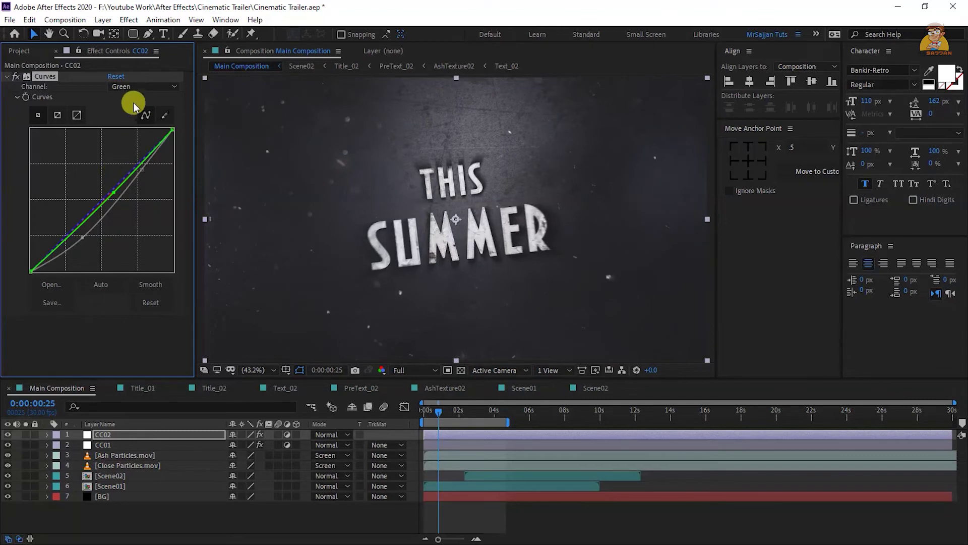
left_click(135, 87)
left_click(137, 140)
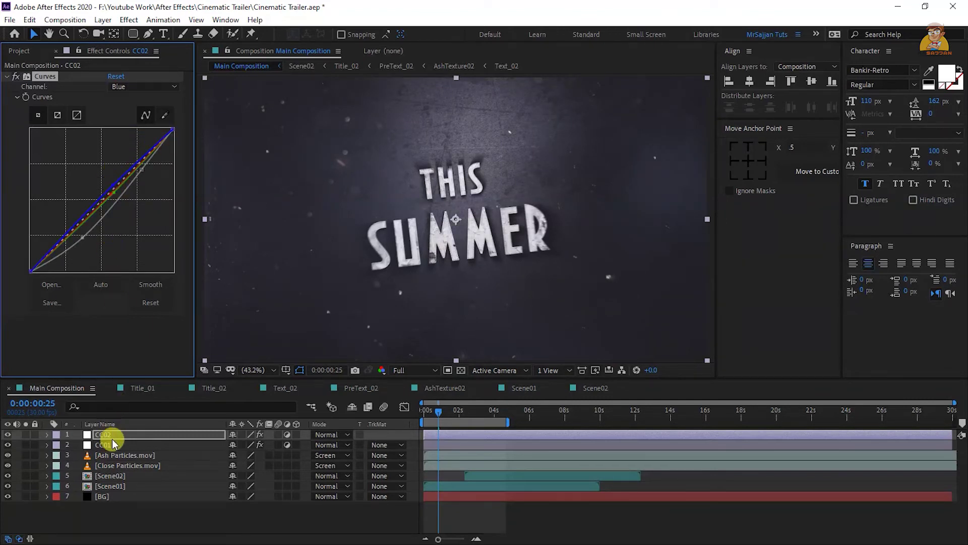
- Apply the Sharpen effect to the CC02 adjustment layer
left_click(134, 436)
key("ctrl+space")
type("sha")
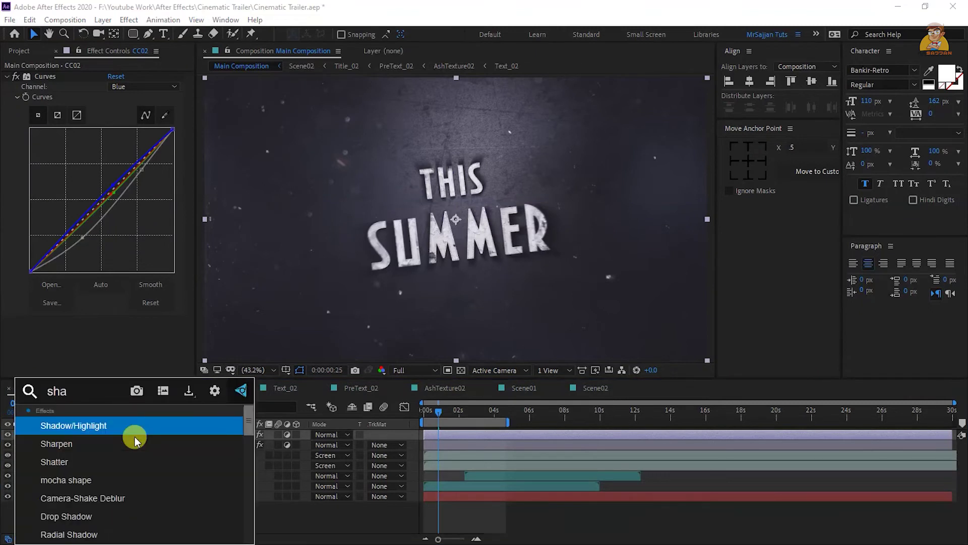
left_click(135, 440)
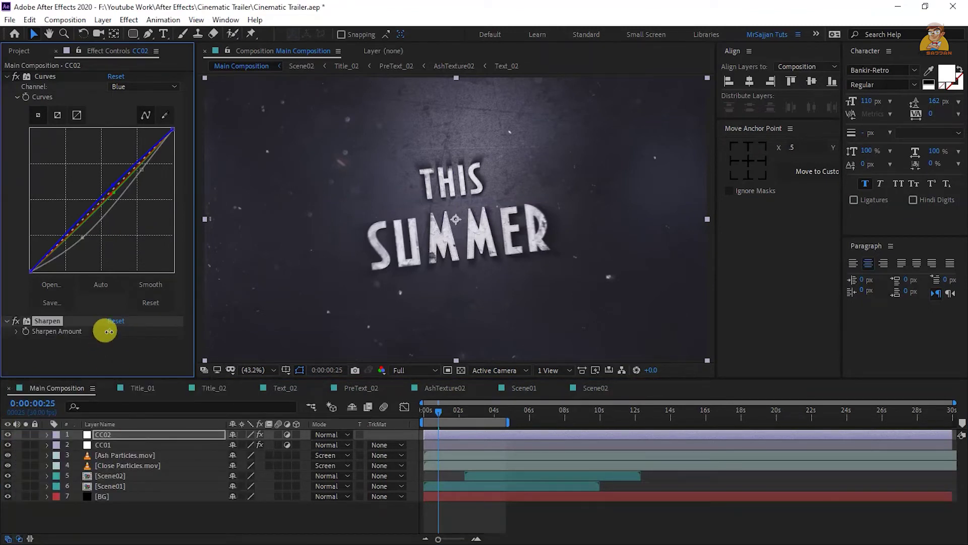
- Duplicate CC01 and CC02 as CC03 and CC04, place the copies above them, and set both copies' opacity to 35%
left_click(107, 441, "shift")
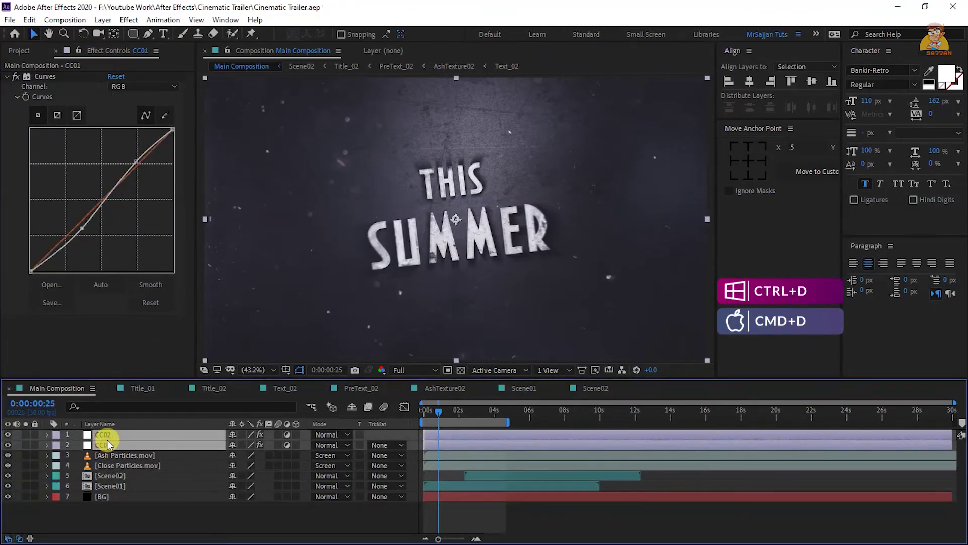
key("ctrl+d")
left_click_drag(112, 455, 113, 444)
key("t")
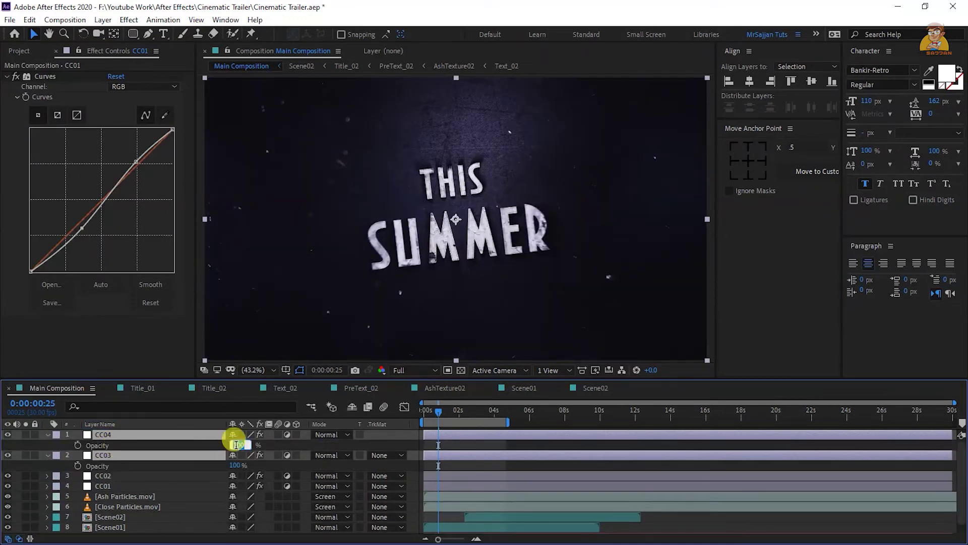
type("35")
key("Return")
key("t")
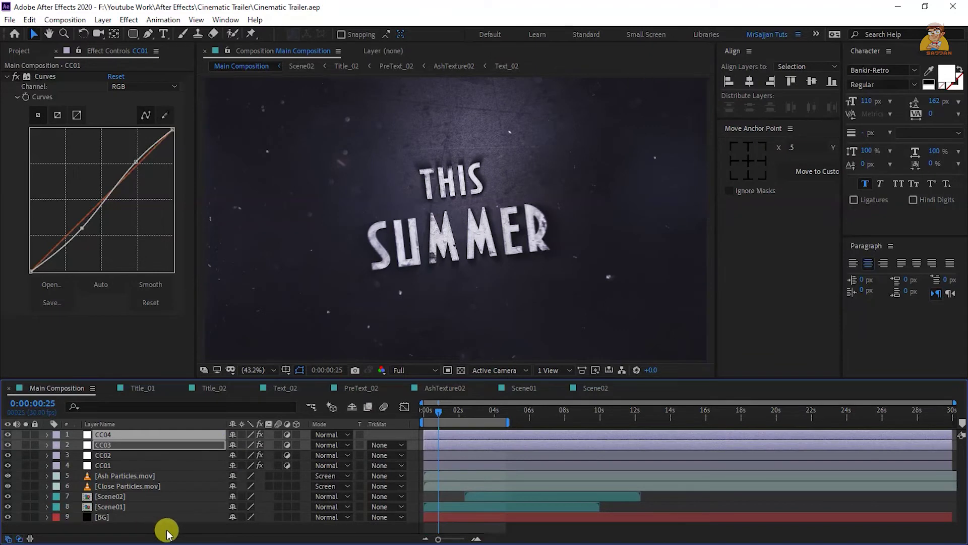
left_click(164, 528)
- Add Background.jpg from the Assets folder above all layers and scale it to 171% so it fills the frame
left_click(20, 51)
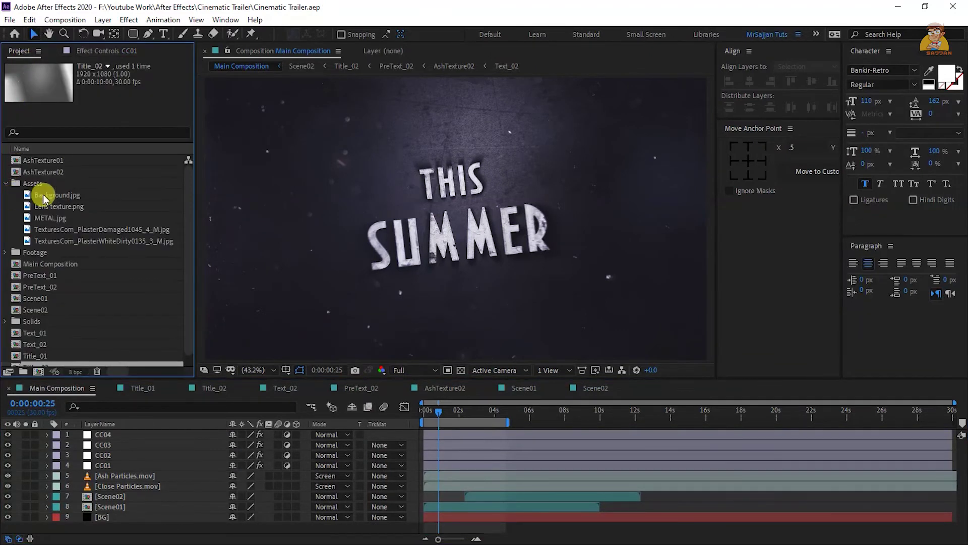
left_click_drag(45, 198, 144, 431)
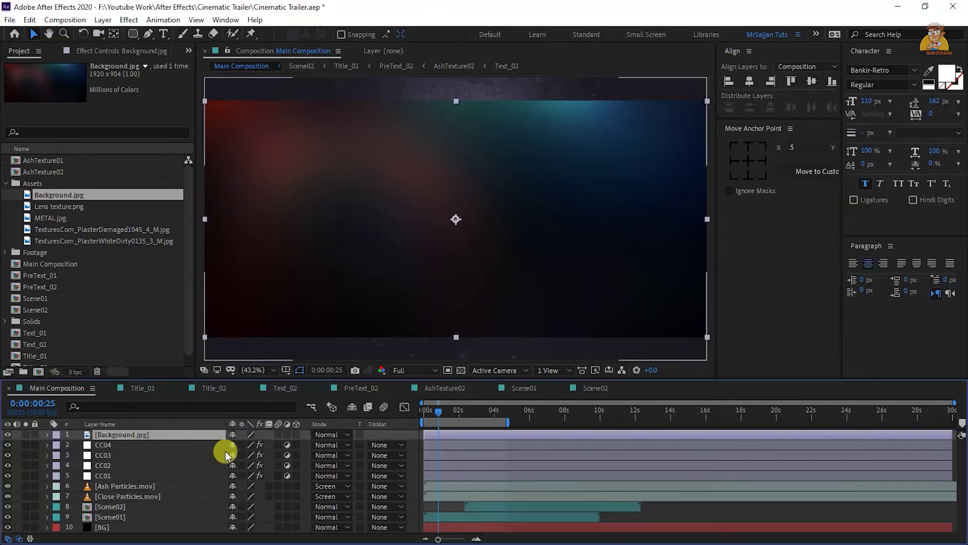
key("s")
left_click_drag(270, 444, 313, 447)
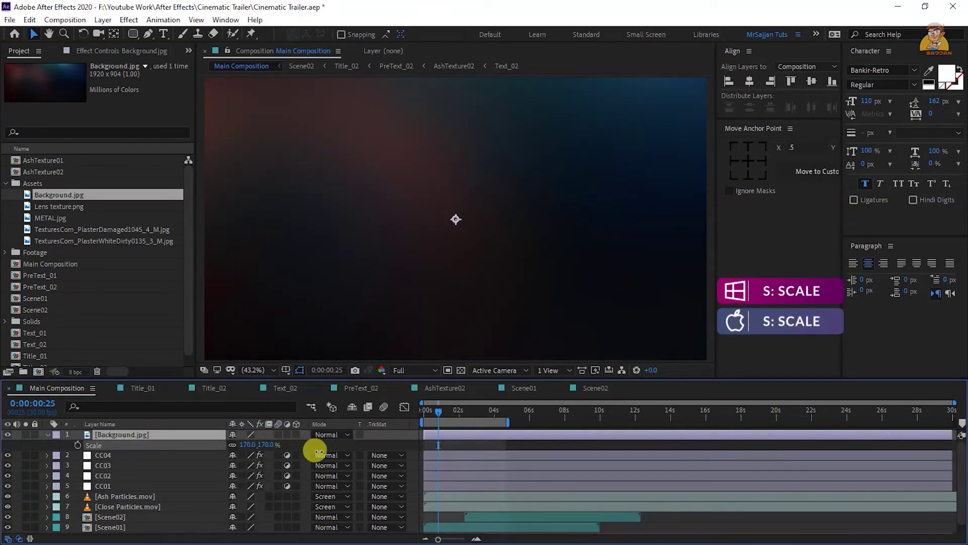
- Set the Background.jpg layer's blending mode to Screen and its opacity to 70%
left_click(323, 435)
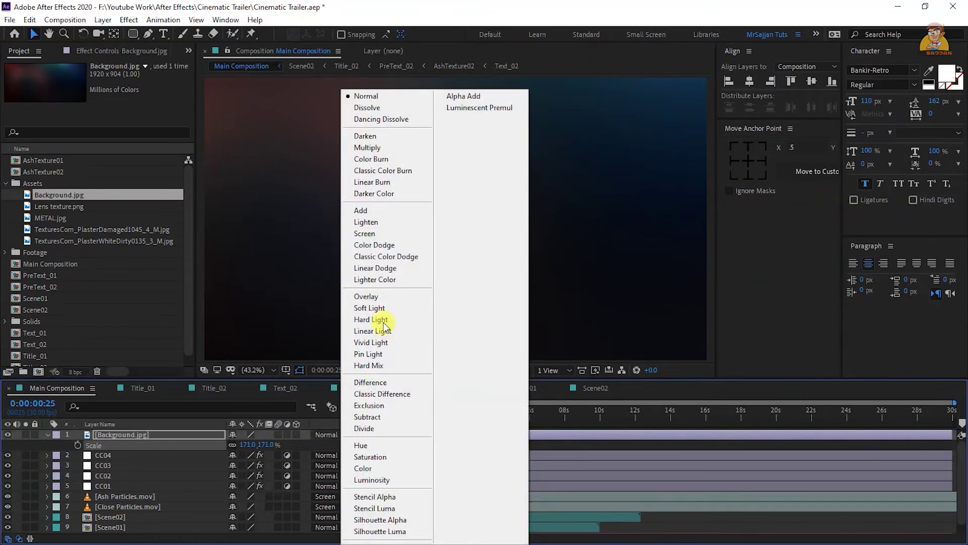
left_click(374, 233)
key("t")
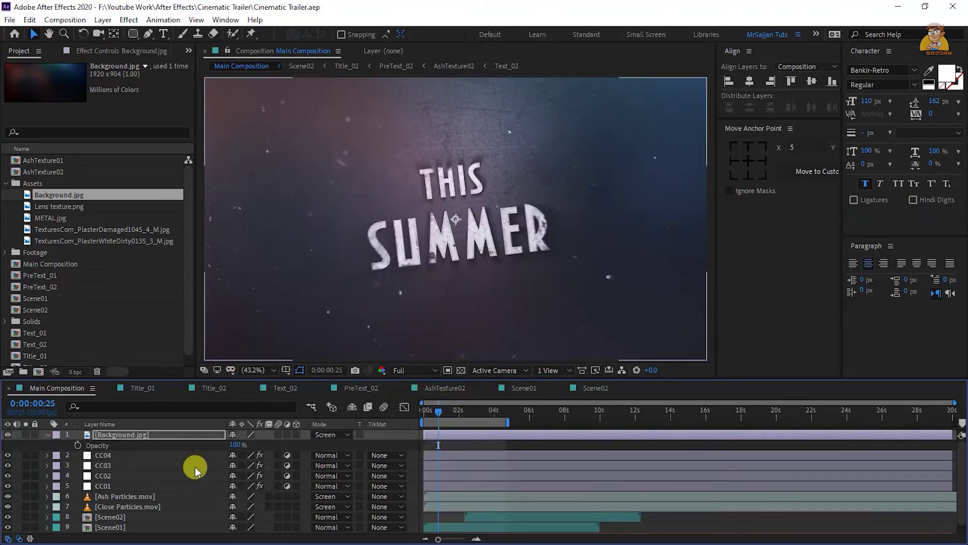
left_click(235, 444)
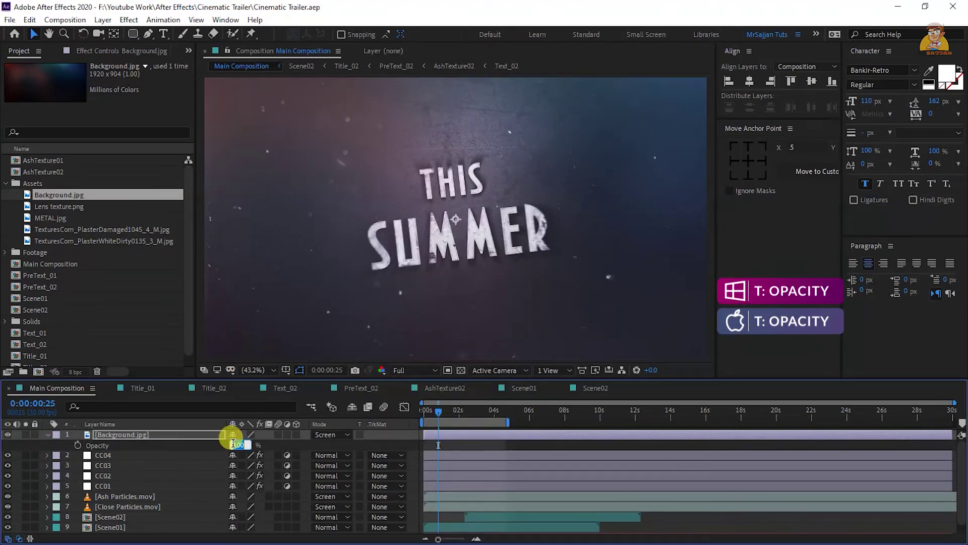
type("70")
key("Return")
- Duplicate the Background.jpg layer and rotate the copy 180°
key("ctrl+d")
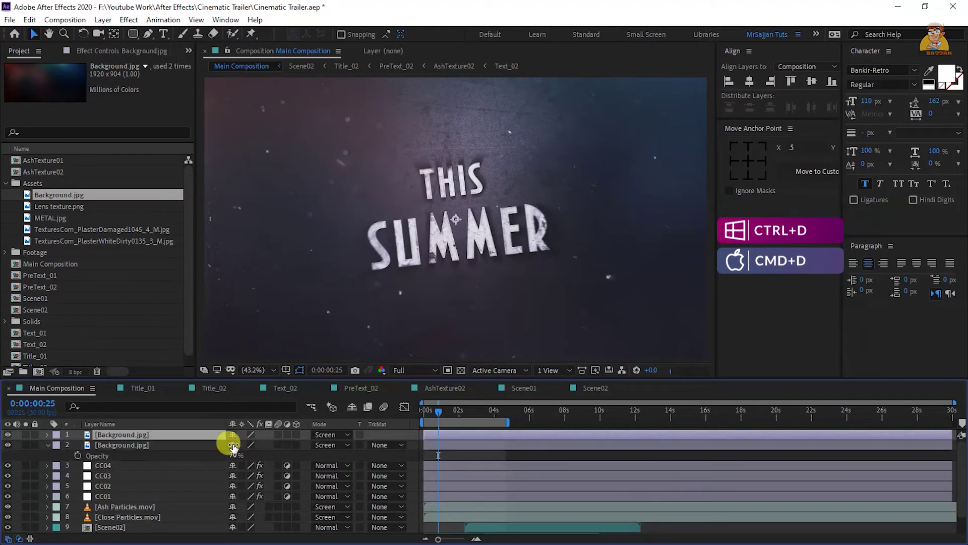
key("r")
left_click(251, 445)
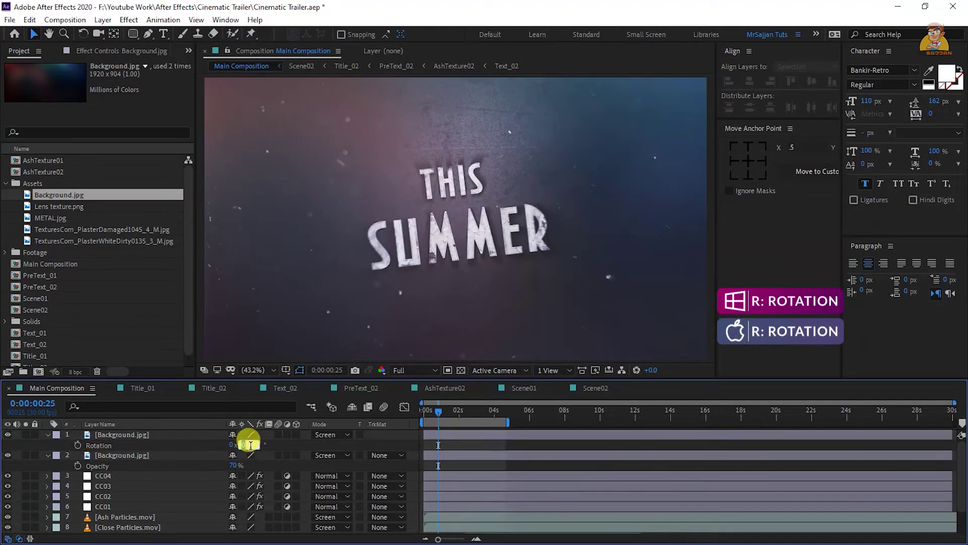
type("180")
key("Return")
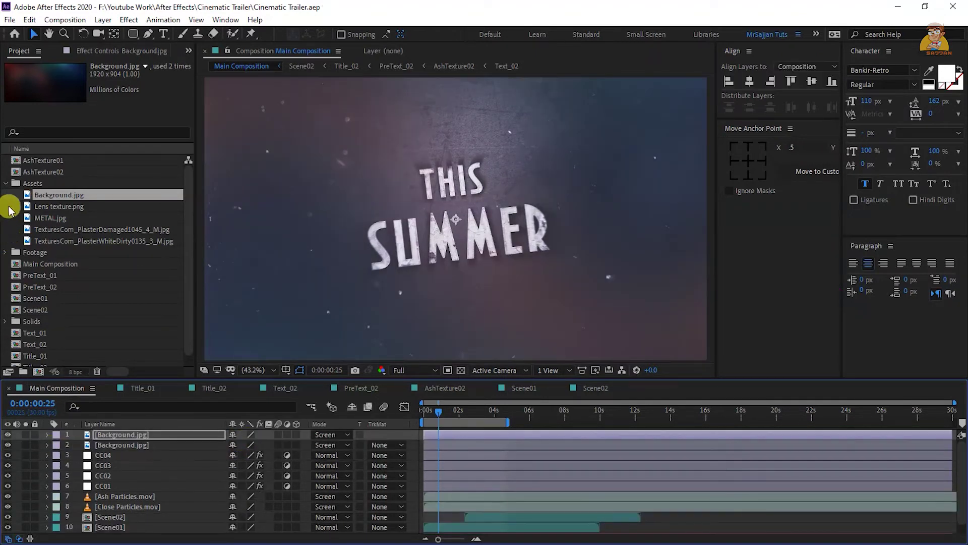
- Add Optical Flares.mov from the Footage folder as the uppermost layer and set its blending mode to Screen
left_click(5, 252)
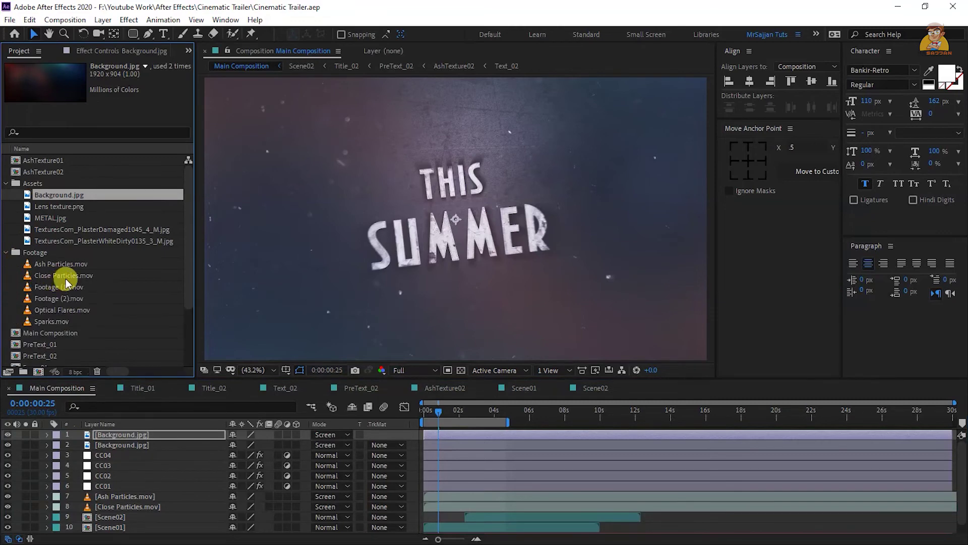
left_click_drag(75, 312, 167, 439)
key("s")
left_click(326, 434)
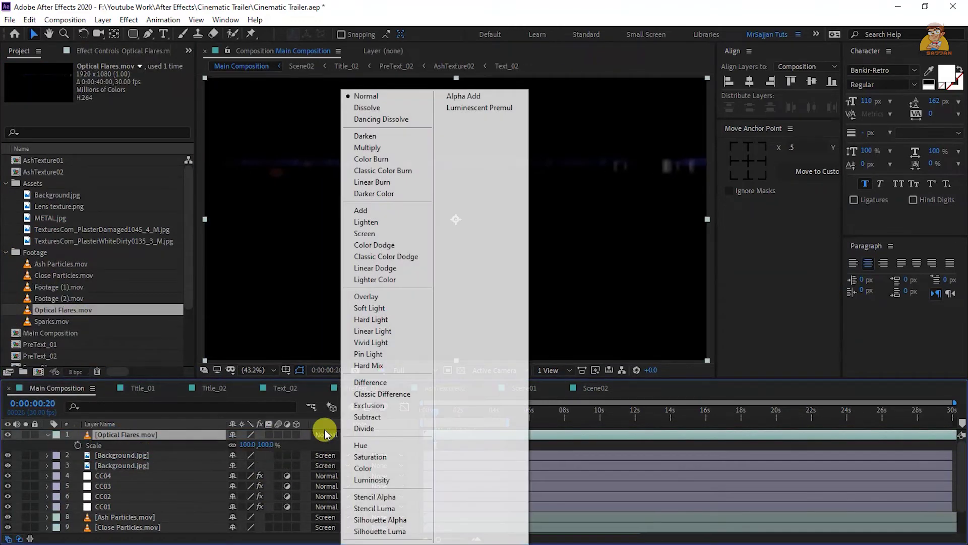
left_click(359, 234)
- Create an adjustment layer above all layers in the Main Composition and name it Blur Border
right_click(246, 347)
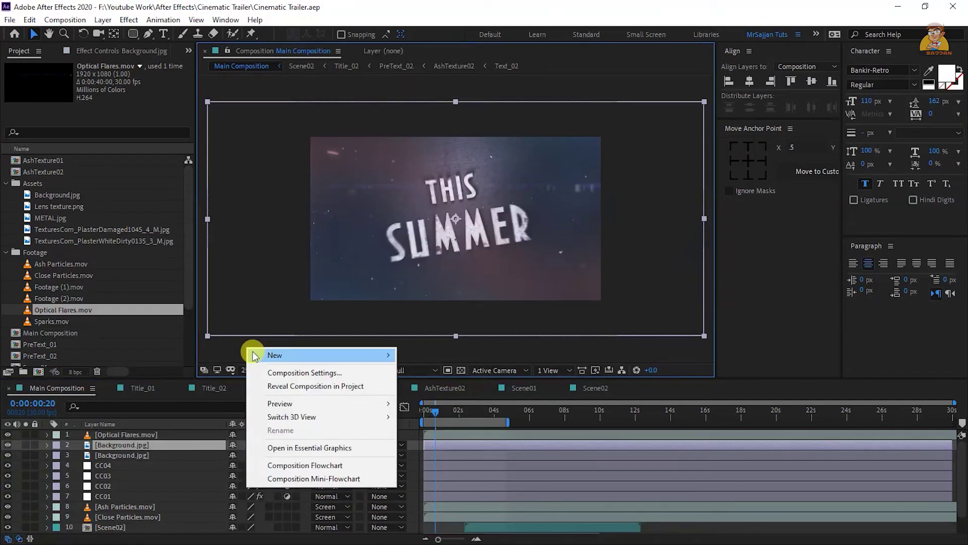
mouse_move(257, 356)
left_click(442, 453)
key("Return")
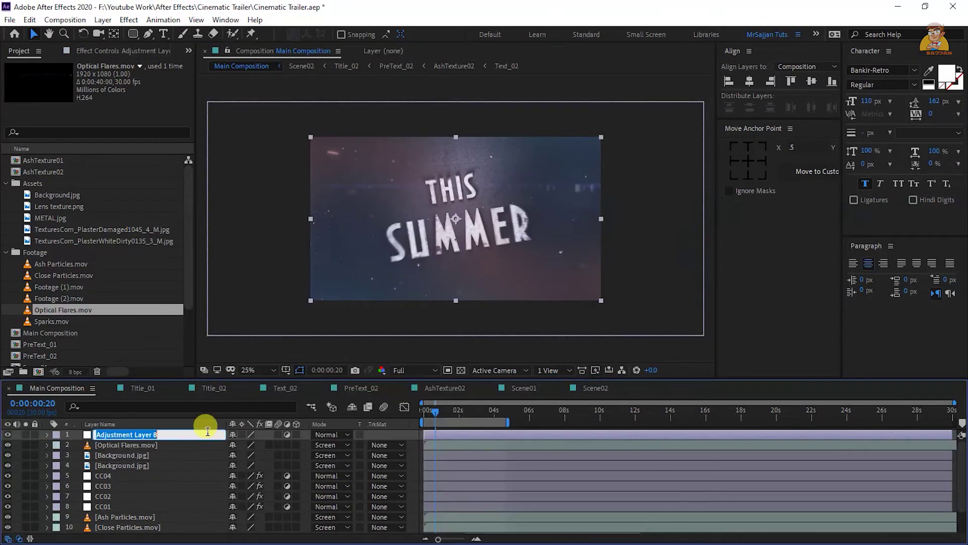
type("Blur Bord")
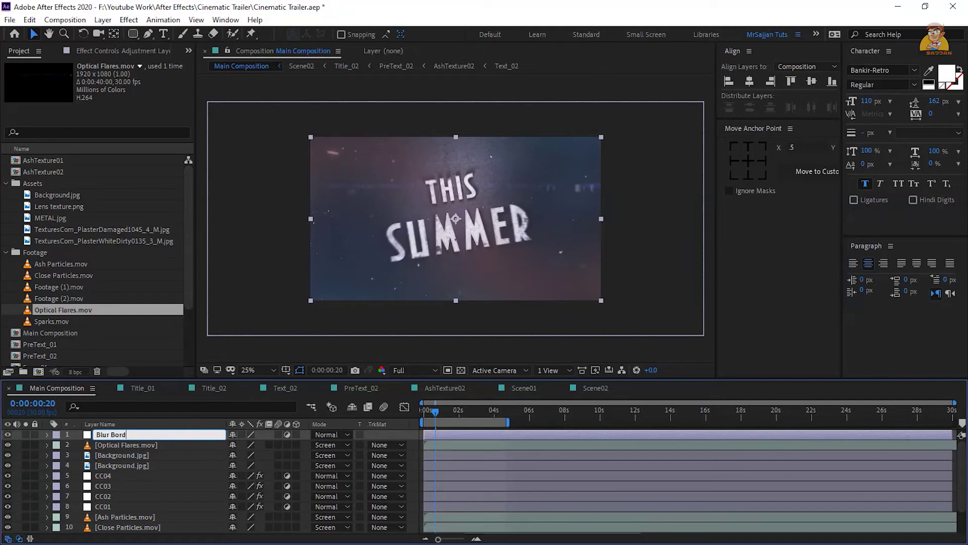
type("er")
key("Return")
- Collapse the Assets and Footage folders and draw a centred rounded-rectangle mask on Blur Border, slightly inside the frame edges
left_click(5, 183)
left_click(5, 195)
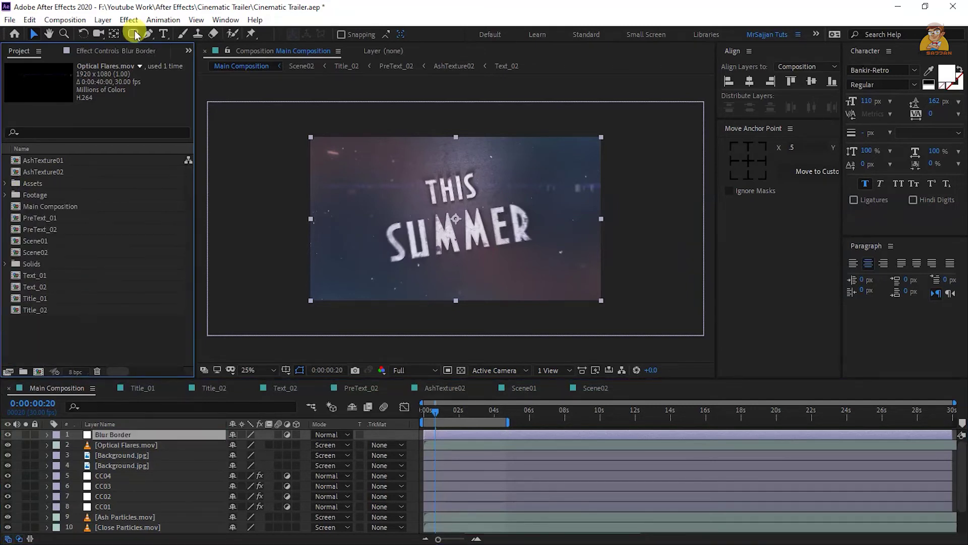
left_click(132, 34)
mouse_move(456, 218)
left_mouse_down()
mouse_move(497, 245)
mouse_move(503, 266)
mouse_move(543, 257)
mouse_move(576, 276)
left_mouse_up()
- Apply the CC Radial Blur effect to the Blur Border layer
key("ctrl+space")
type("cc")
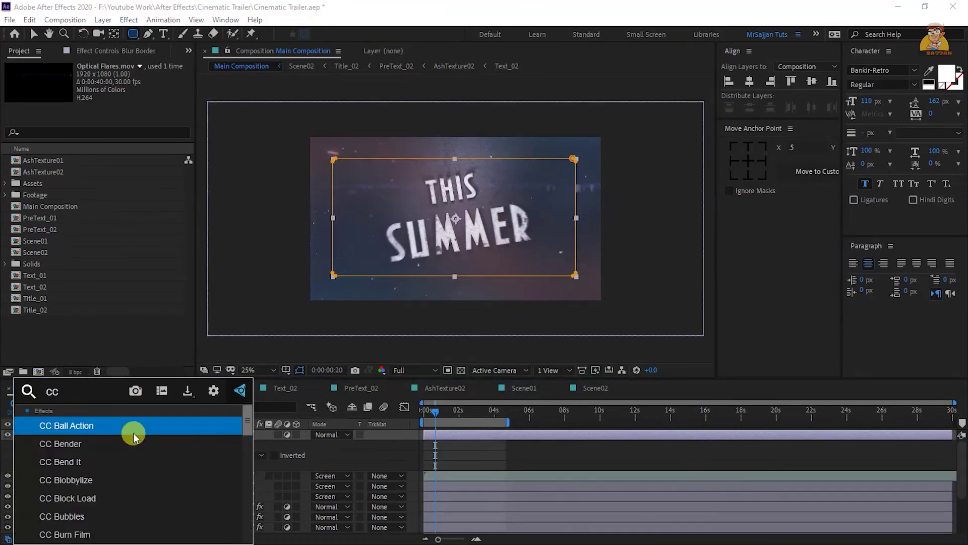
type(" r")
left_click(133, 433)
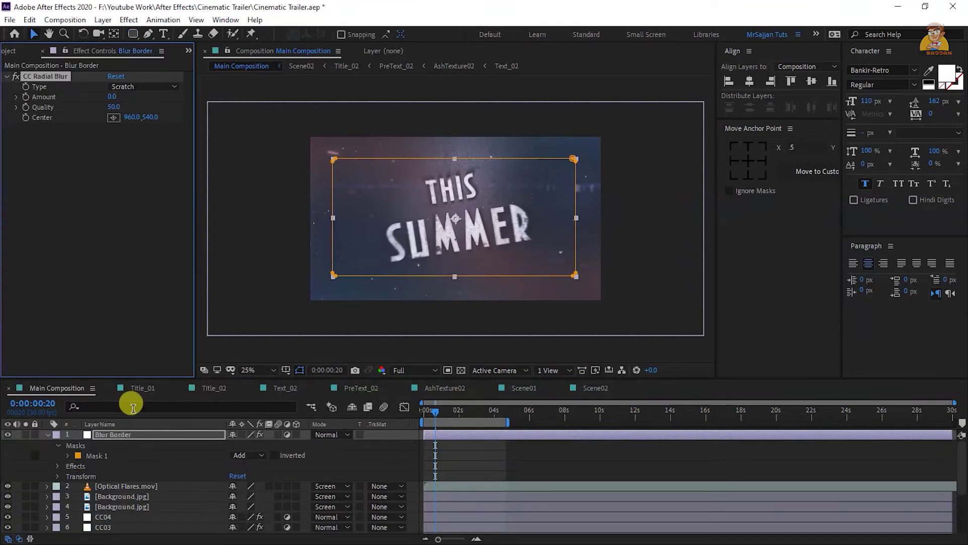
- Configure CC Radial Blur with Amount 40, Quality 35 and the Fading Zoom type
left_click(118, 98)
type("40")
key("Tab")
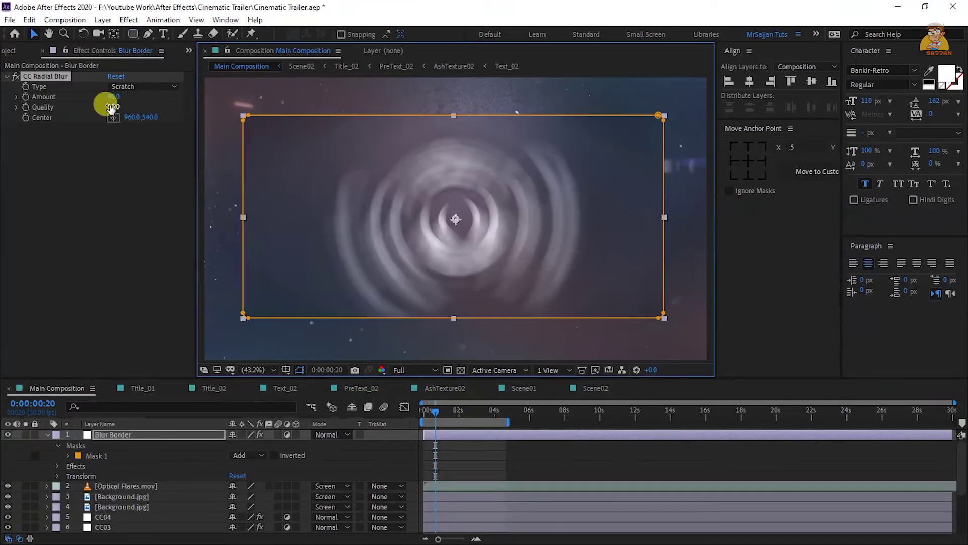
left_click(176, 106)
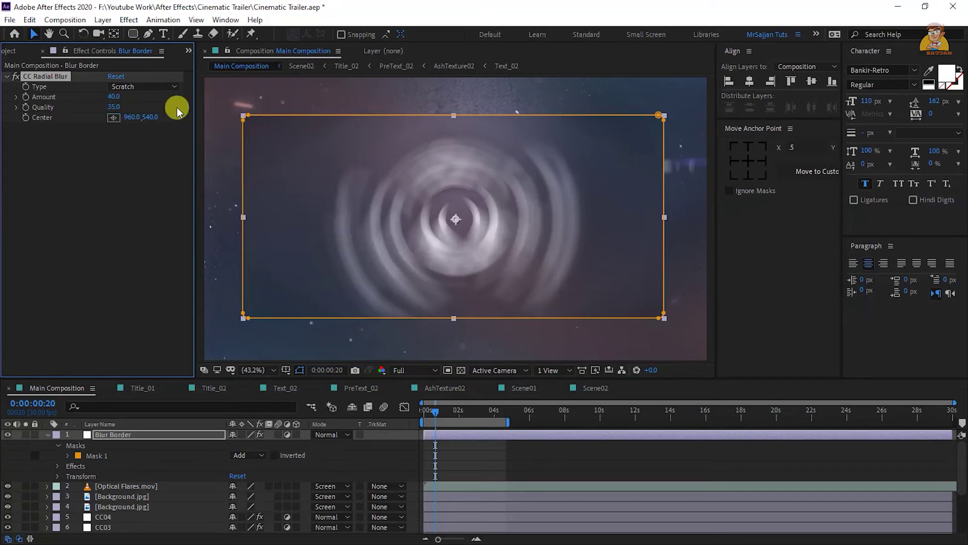
left_click(152, 87)
left_click(163, 114)
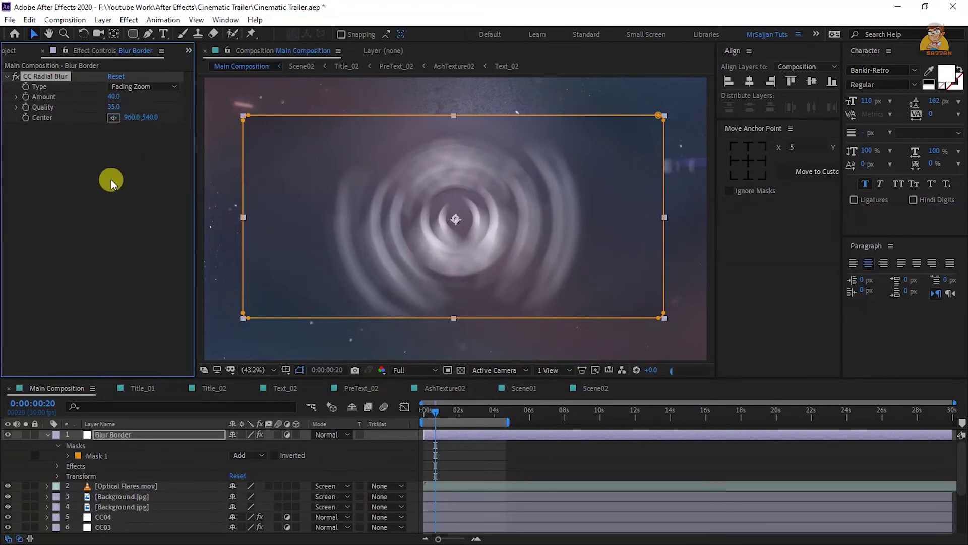
- Reveal the properties of Blur Border's Mask 1 and invert the mask
left_click(68, 456)
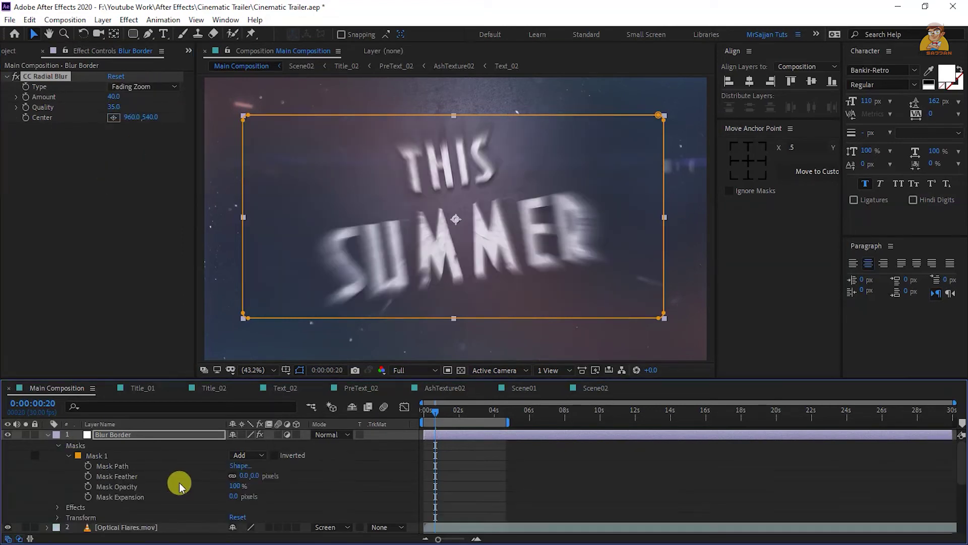
left_click(275, 456)
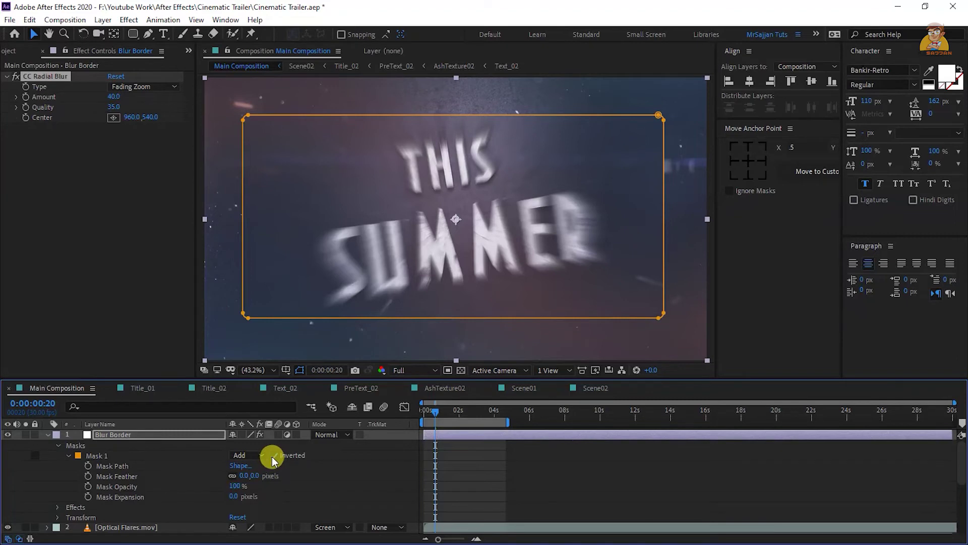
- Set the Blur Border layer's opacity to 40%
left_click(186, 433)
key("t")
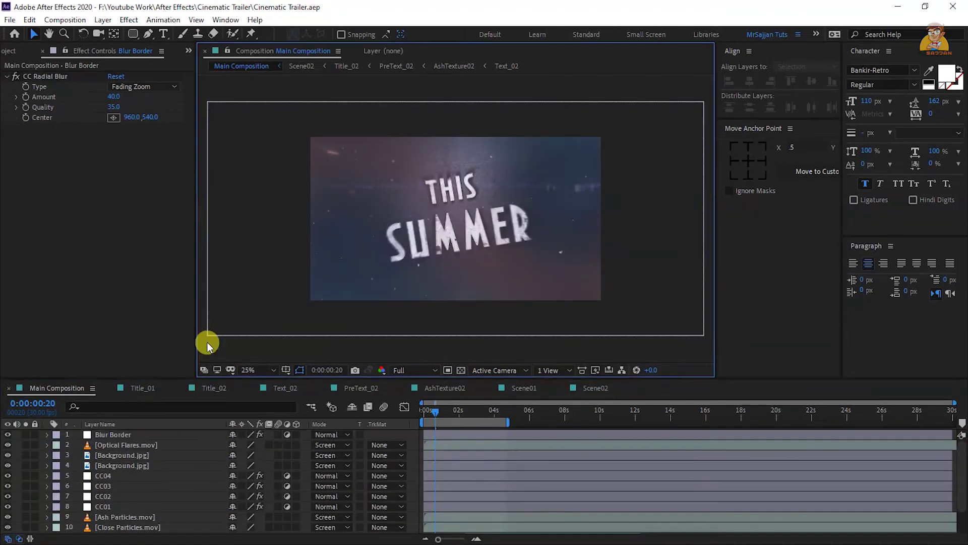
- Add a new adjustment layer above Blur Border and rename it CC05
right_click(207, 342)
mouse_move(231, 350)
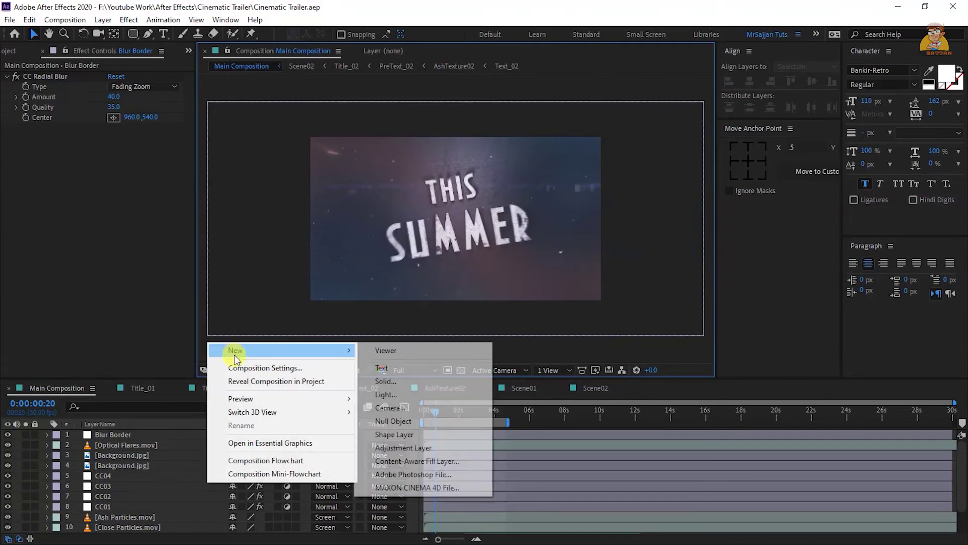
left_click(414, 448)
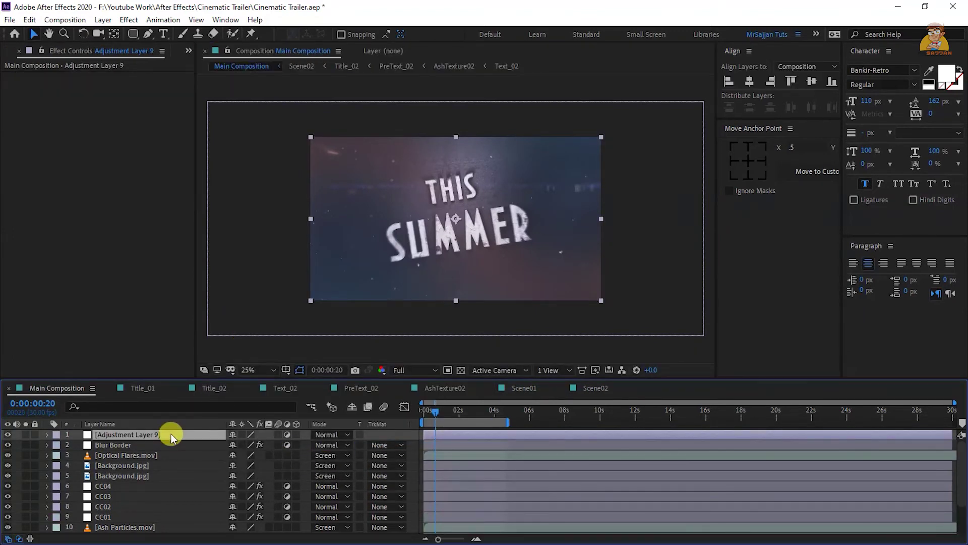
key("Return")
type("CC05")
key("Return")
- Apply Curves to CC05 and shape the RGB curve into a gentle S with raised highlights and lowered shadows
key("ctrl+space")
type("cur")
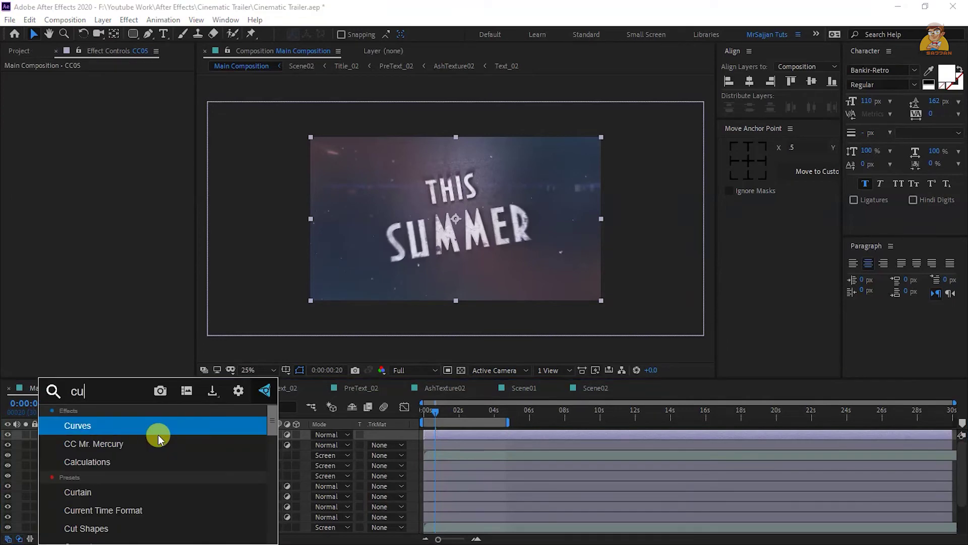
left_click(159, 433)
left_click_drag(136, 160, 131, 156)
left_click(93, 218)
left_click_drag(72, 216, 80, 227)
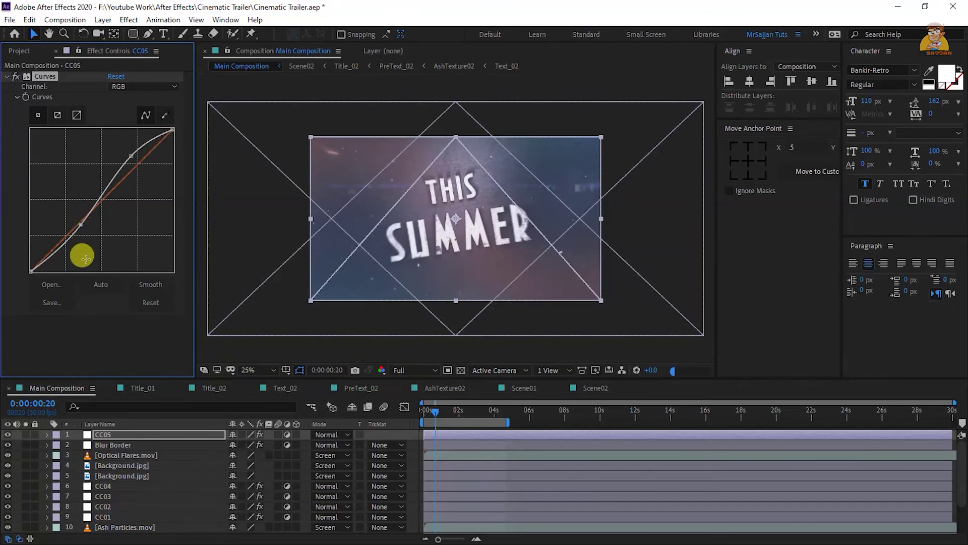
- Apply the Sharpen effect to CC05 with a Sharpen Amount of 20
key("shift+slash")
key("ctrl+space")
type("sha")
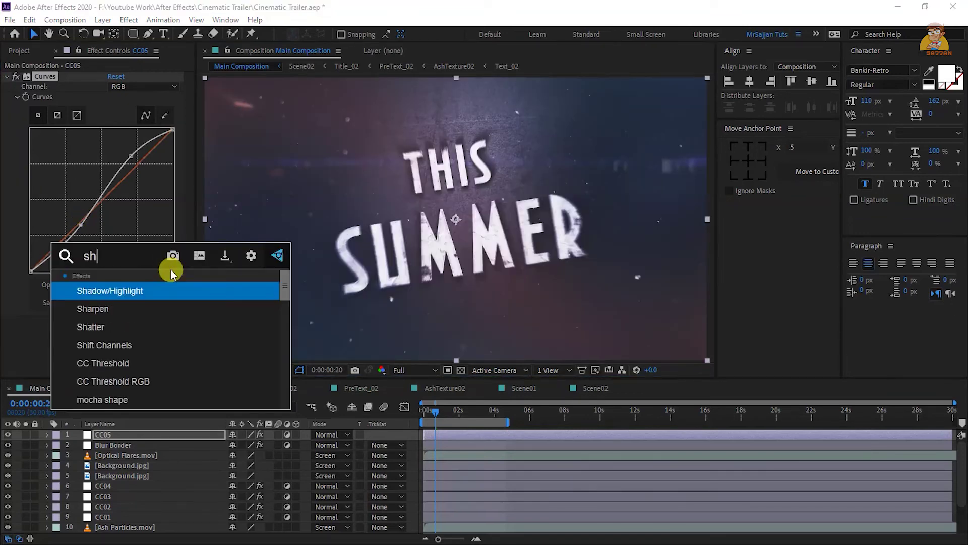
left_click(126, 307)
left_click(114, 331)
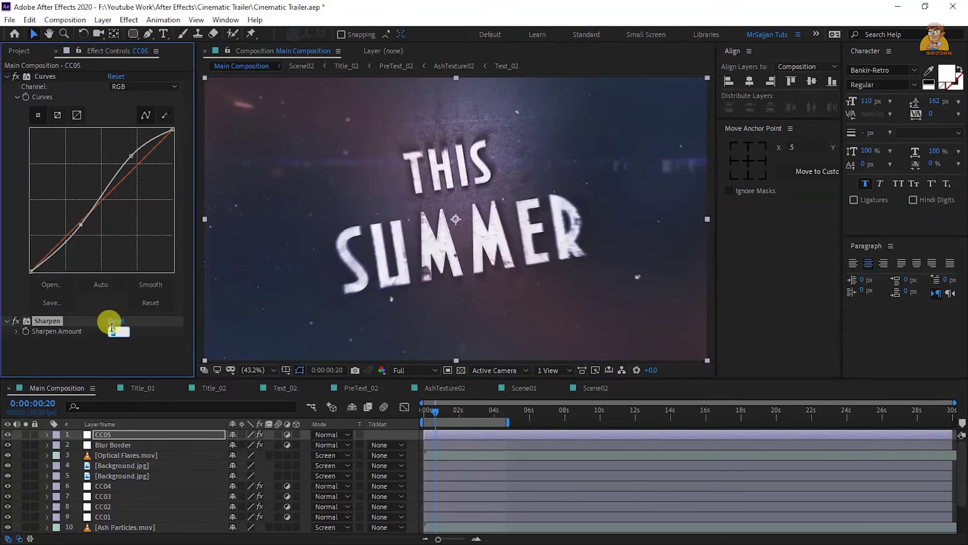
- Reveal the Opacity property of both Background.jpg layers
left_click(144, 465)
left_click(146, 476, "shift")
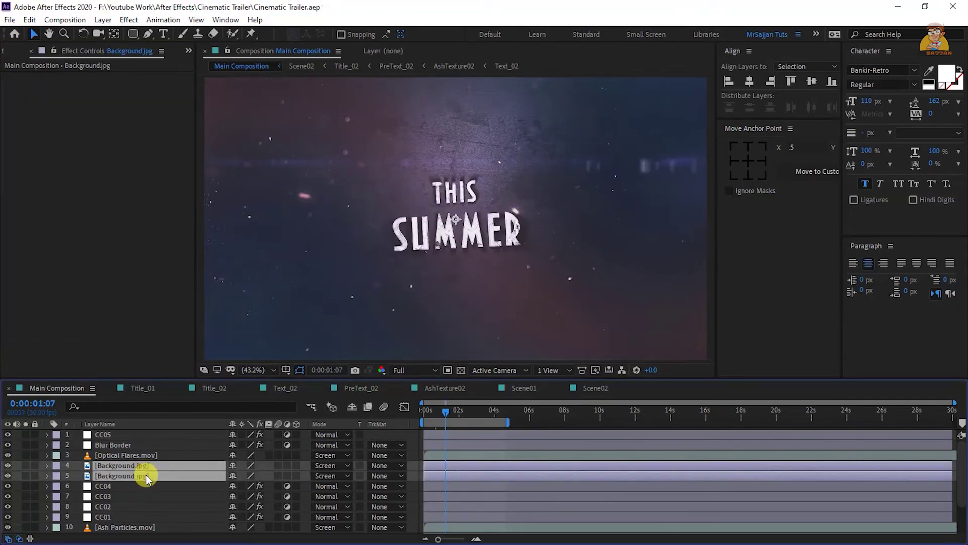
key("t")
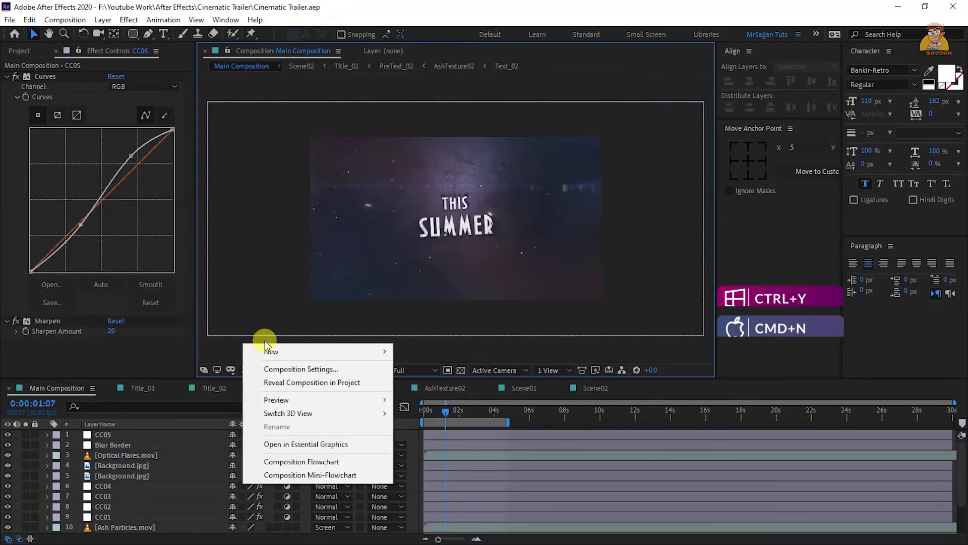
- Create a black 1920 x 1080 px solid named Cinema Box at the top of the layer stack
mouse_move(296, 348)
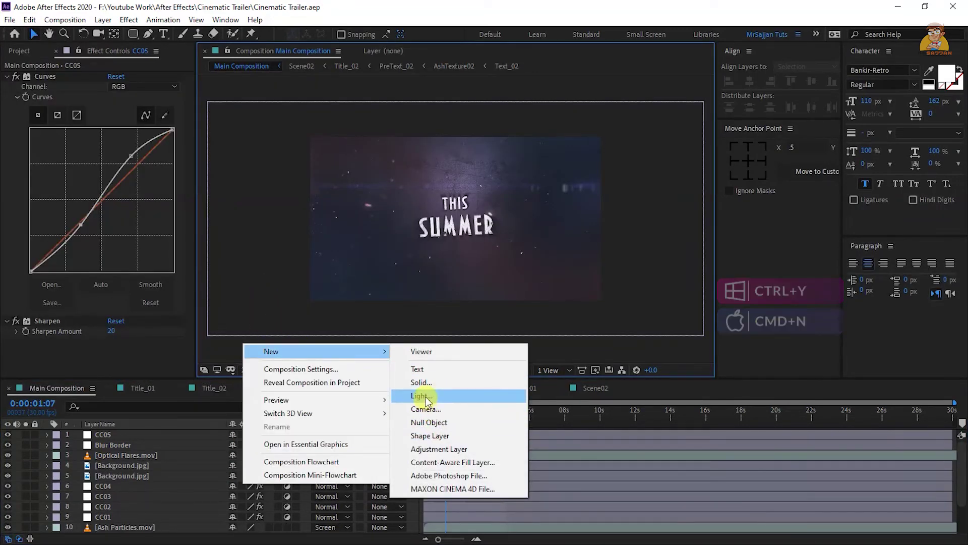
left_click(421, 382)
type("Cinema Box")
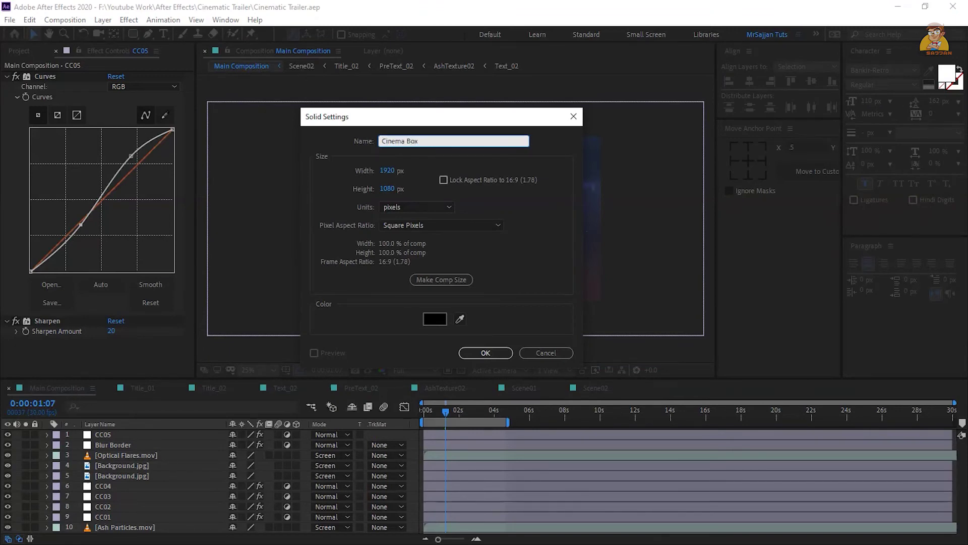
key("Return")
left_click(257, 369)
left_click(247, 152)
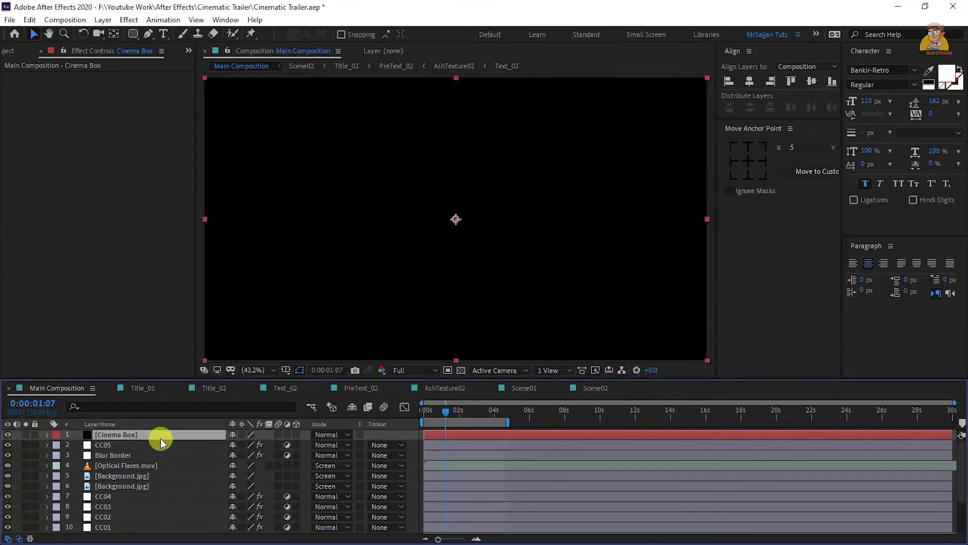
- Draw a centred full-width rectangular mask on Cinema Box and invert it to leave black letterbox bars above and below
left_click(133, 34)
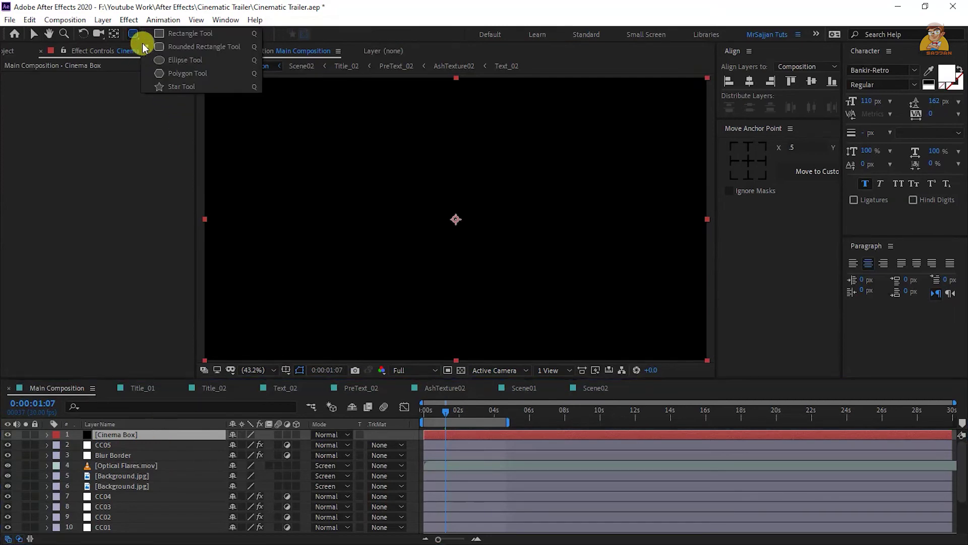
left_click(180, 35)
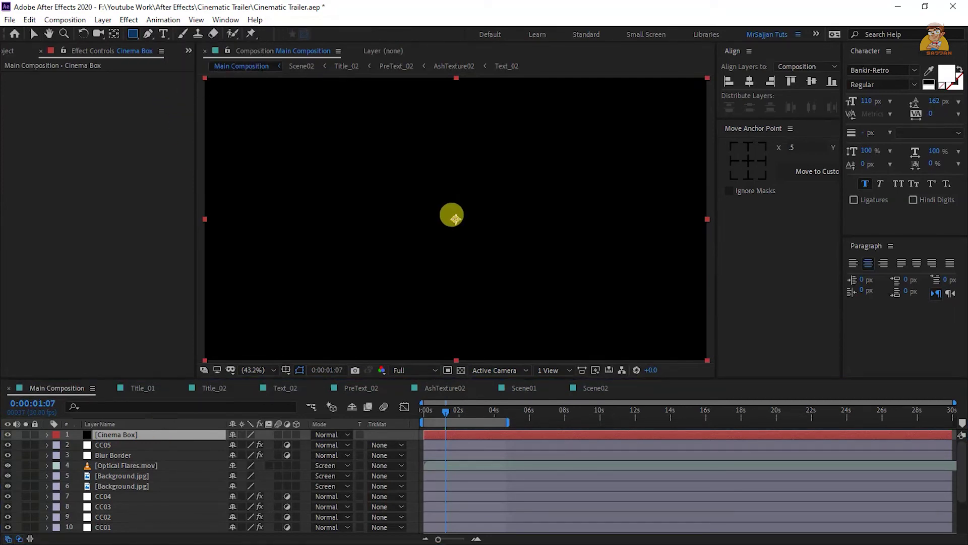
left_click_drag(455, 219, 715, 327)
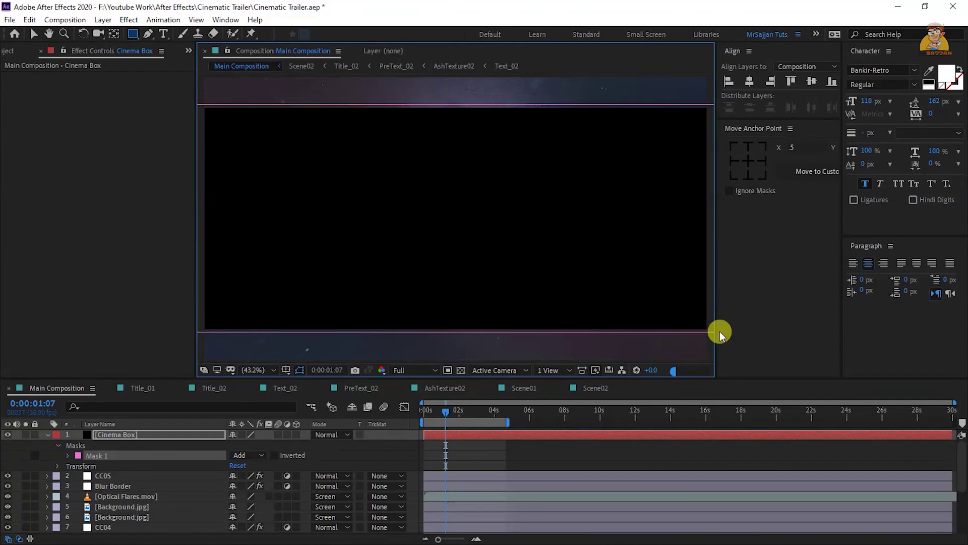
left_click(68, 455)
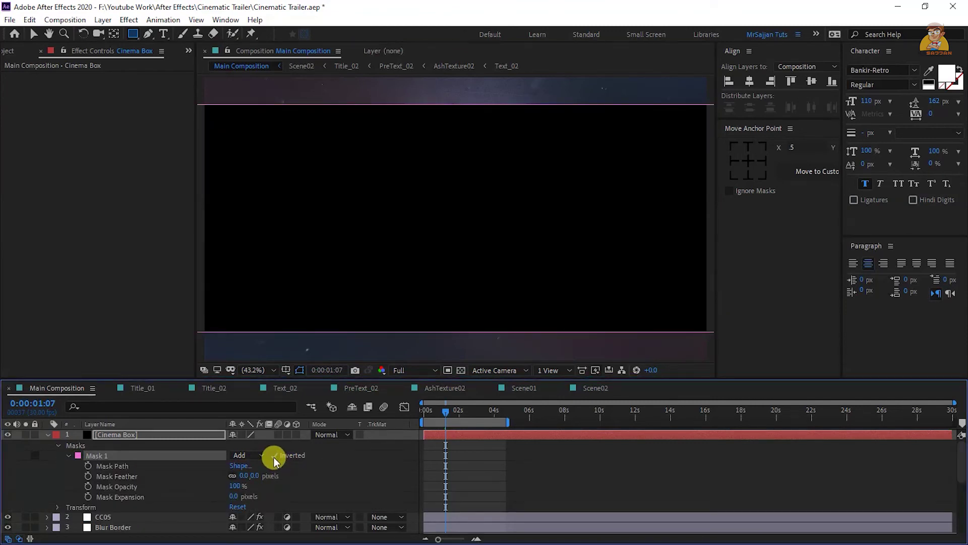
left_click(49, 436)
key("v")
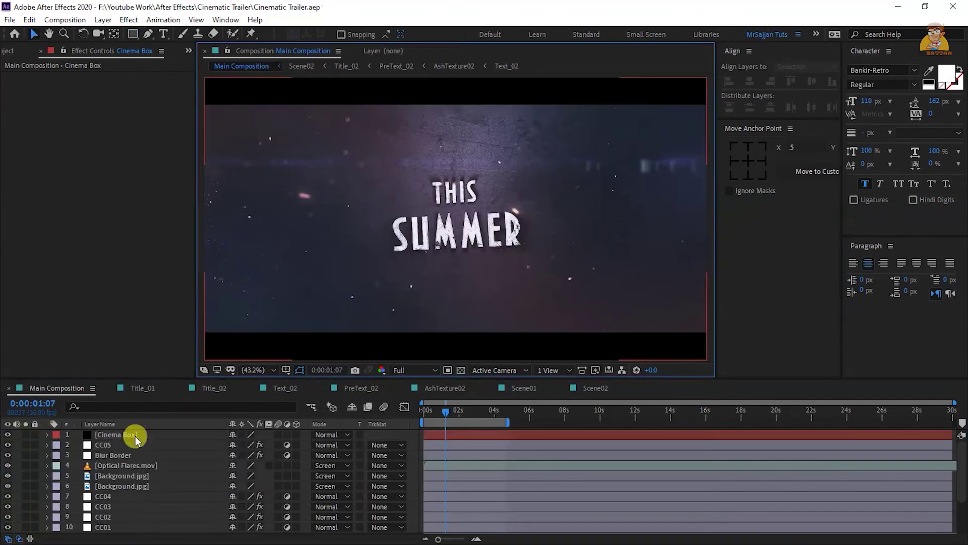
- Duplicate CC05 and raise the shadow point of the copy's RGB curve above the diagonal, then preview the result
left_click(135, 440)
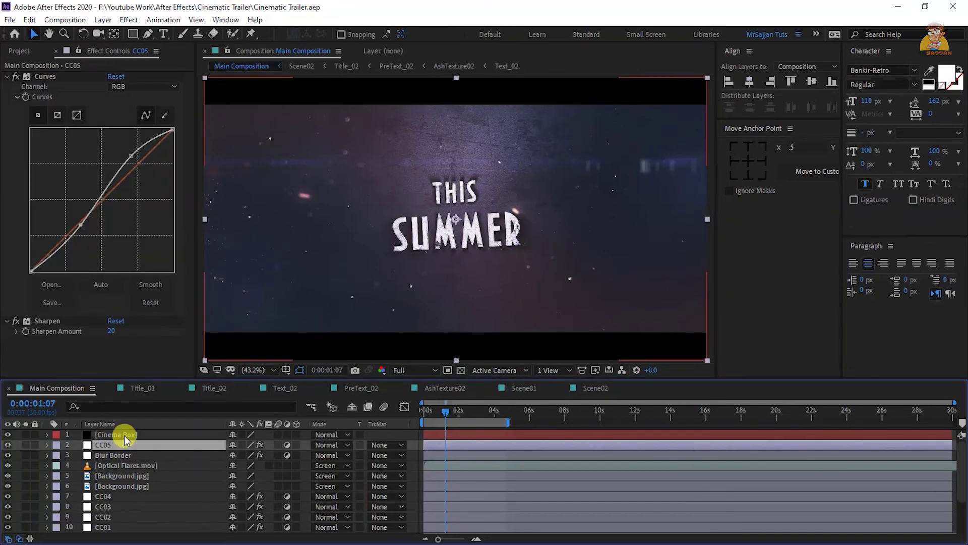
key("ctrl+d")
left_click(80, 224)
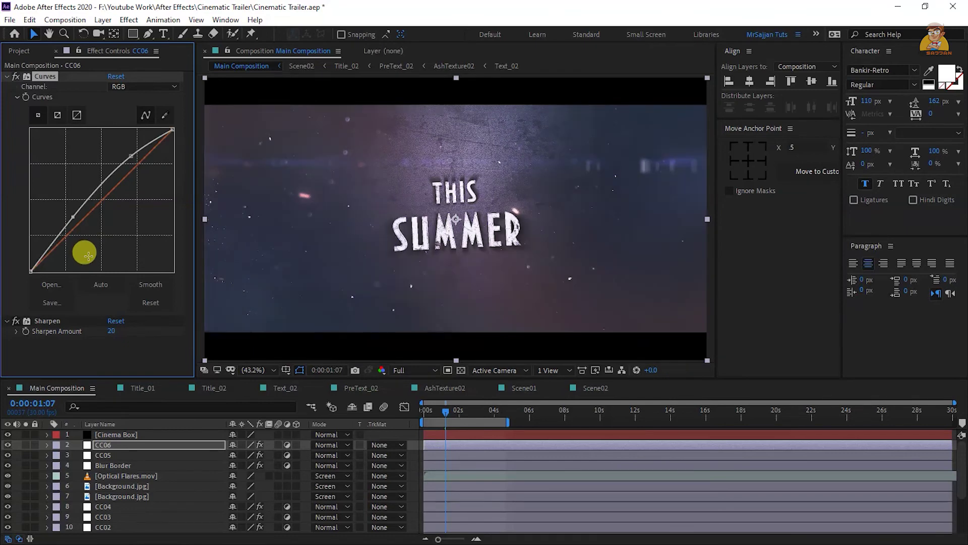
left_click(10, 447)
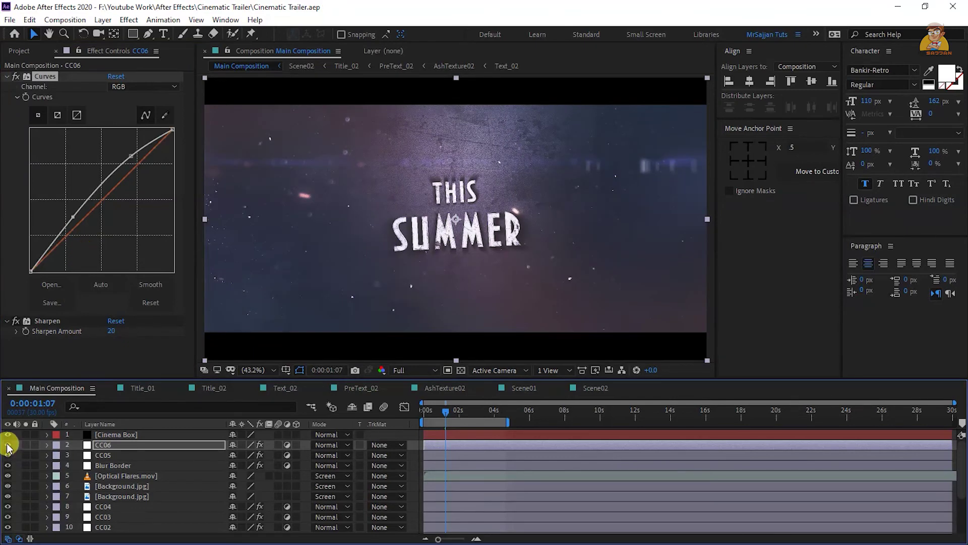
key("space")
- Expand Blur Border's Mask 1 properties and increase the Mask Feather to soften the blurred border's edge
left_click(124, 467)
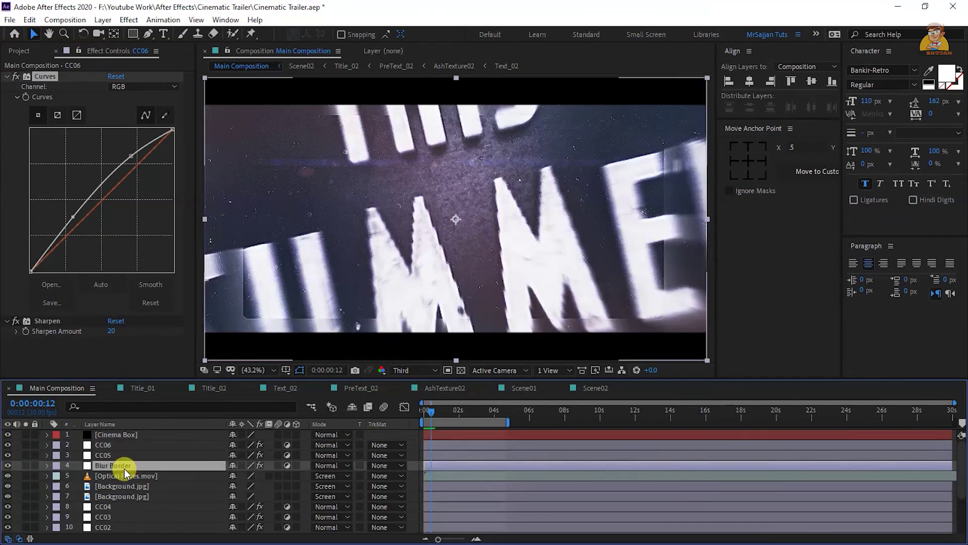
left_click(47, 464)
scroll(58, 478, "down", 2)
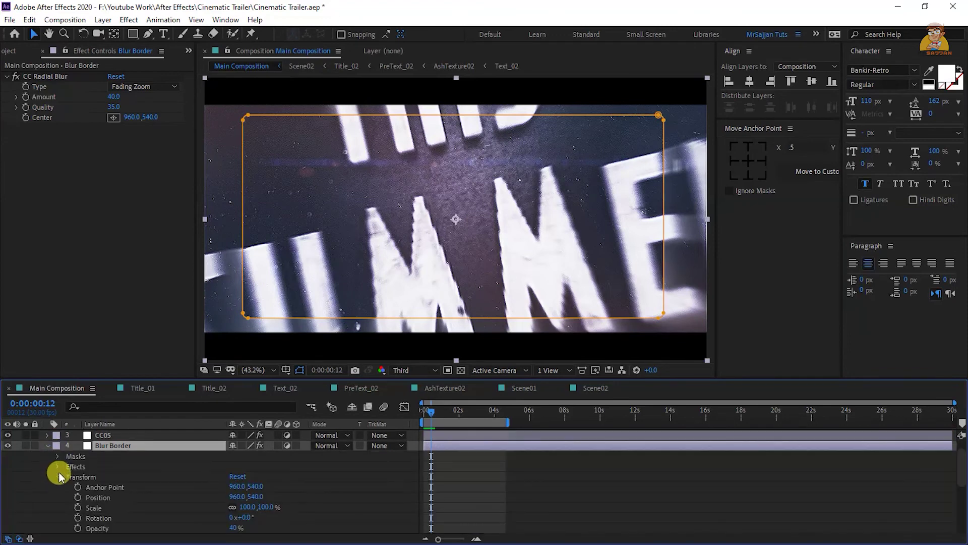
left_click(57, 457)
left_click(69, 466)
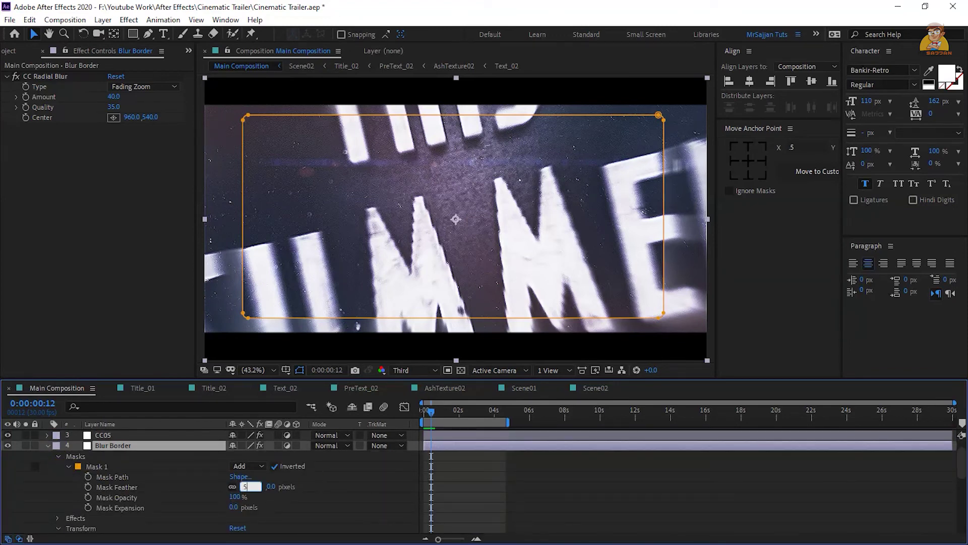
key("Return")
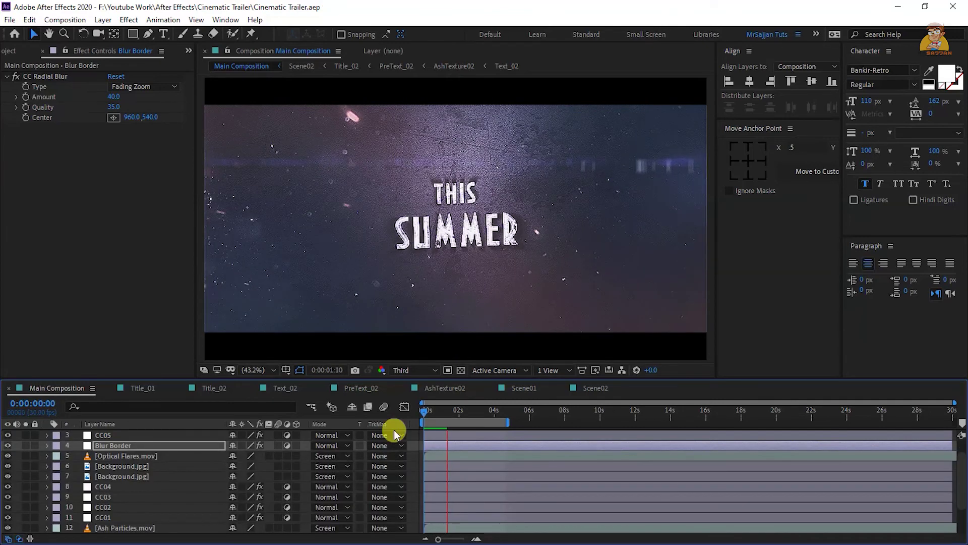